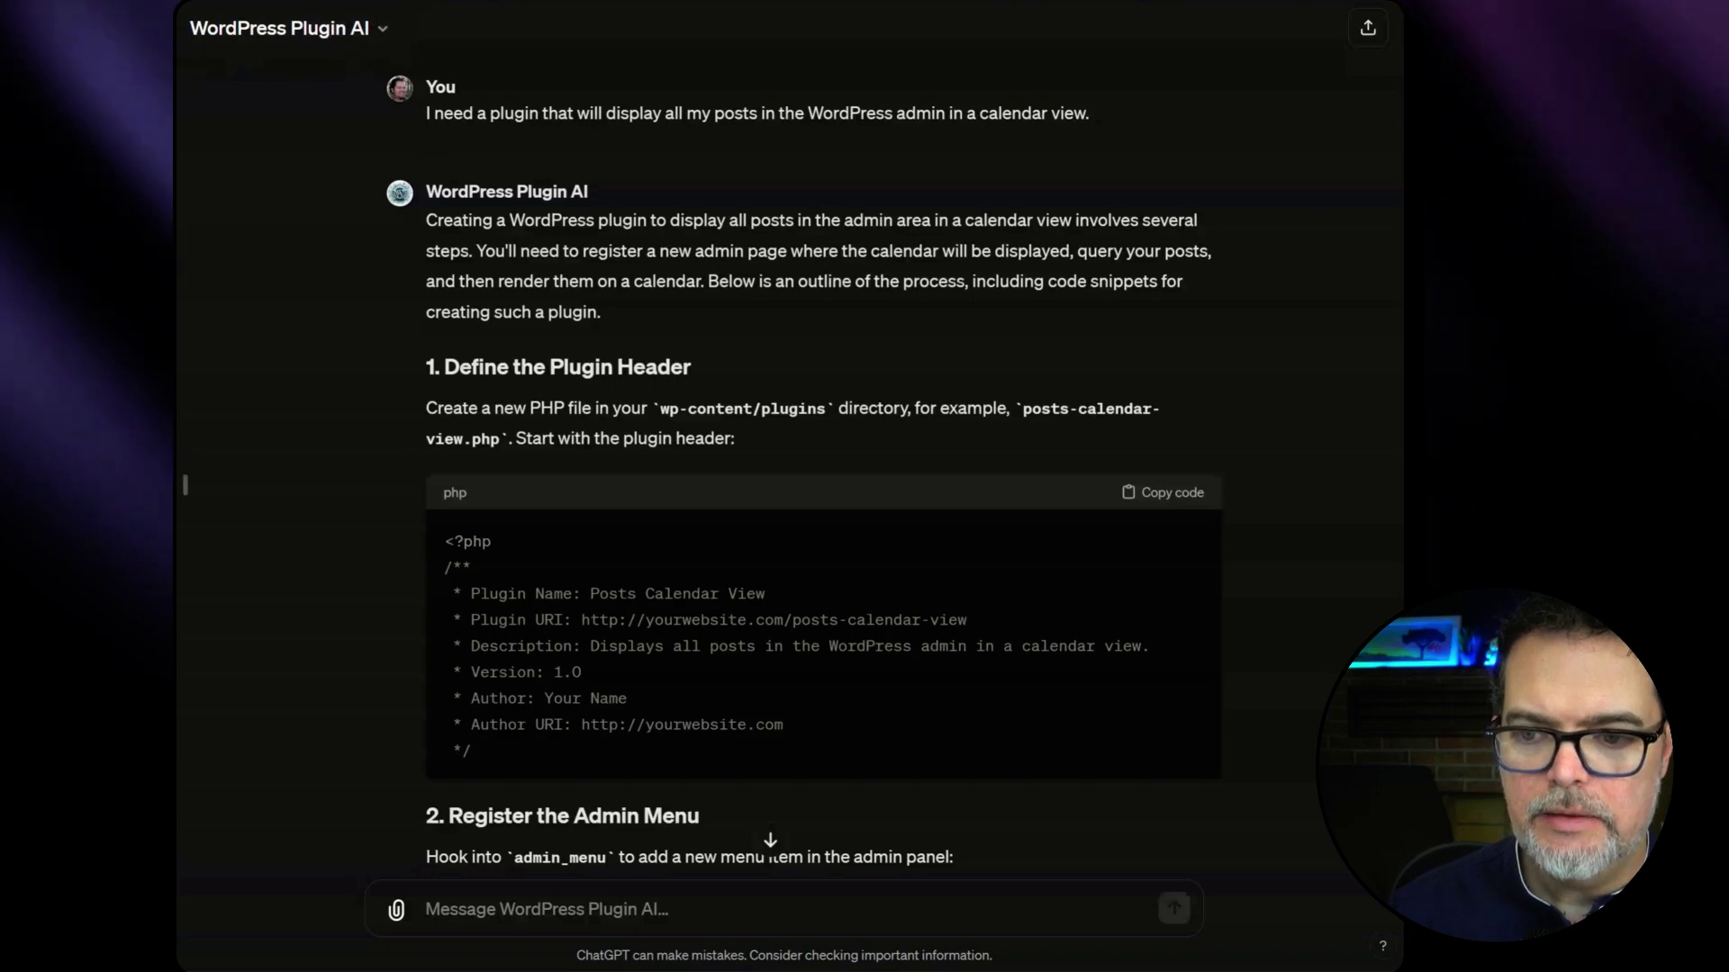
# Open a blank WordPress Plugin AI conversation with Ctrl+Shift+O
pyautogui.hotkey('ctrl', 'shift', 'o')
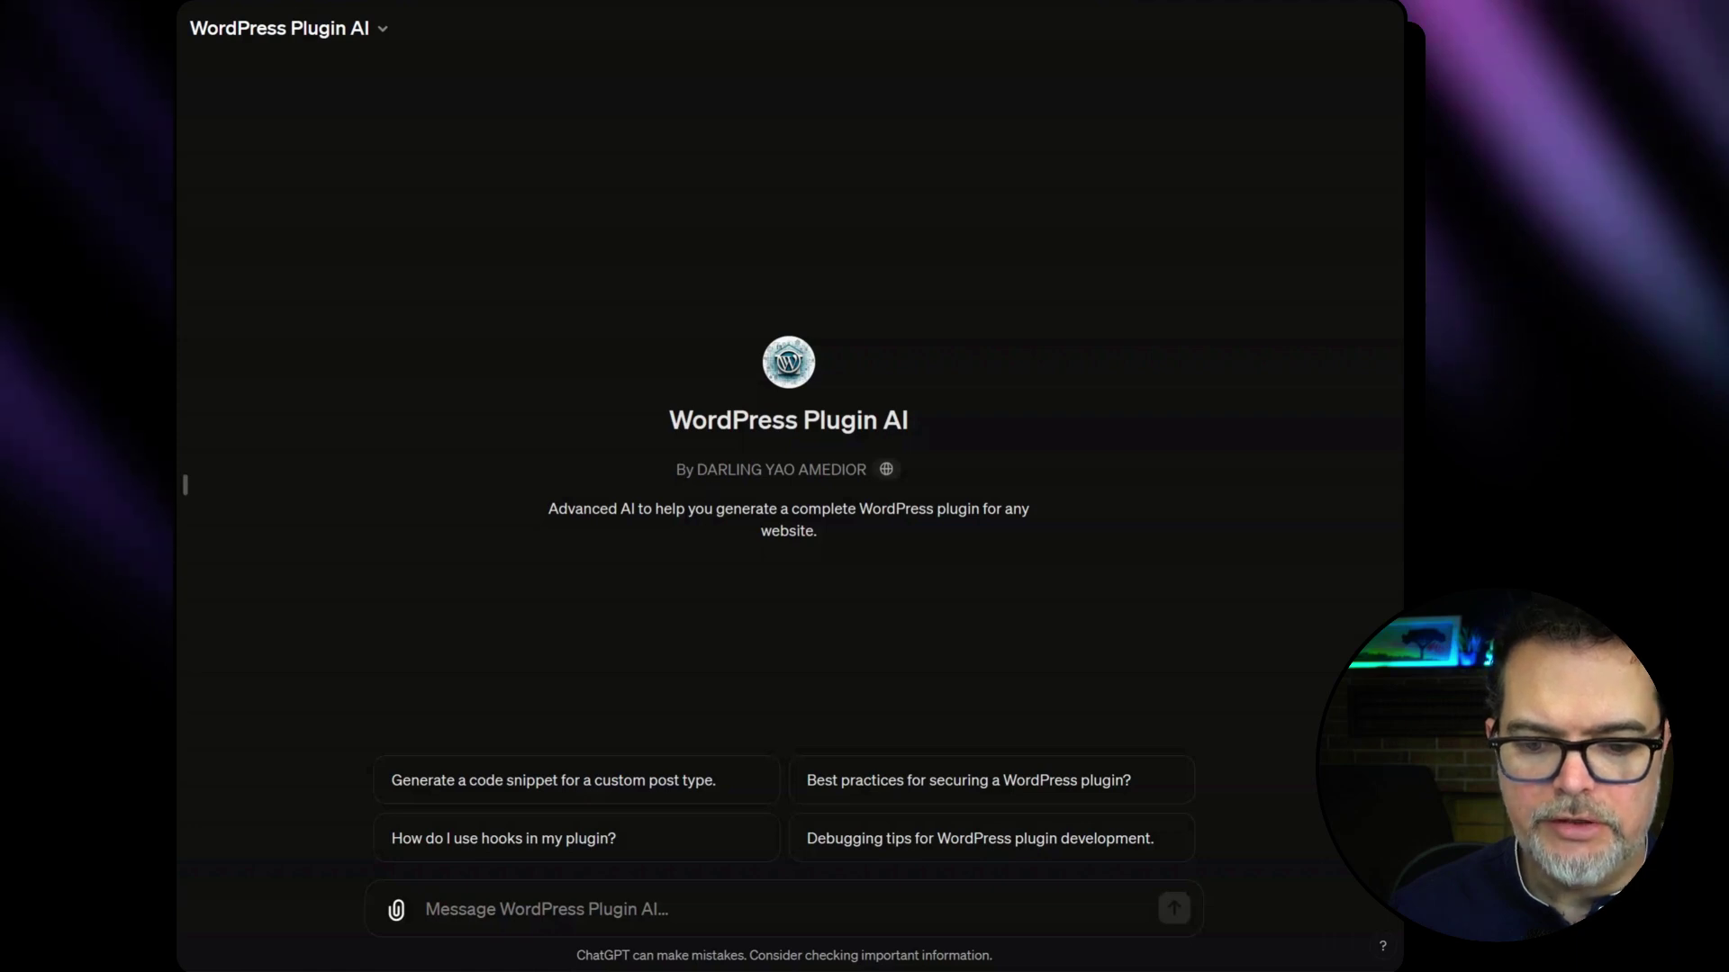
# Visit the WordPress Plugin AI creator's website via the globe icon
pyautogui.click(884, 469)
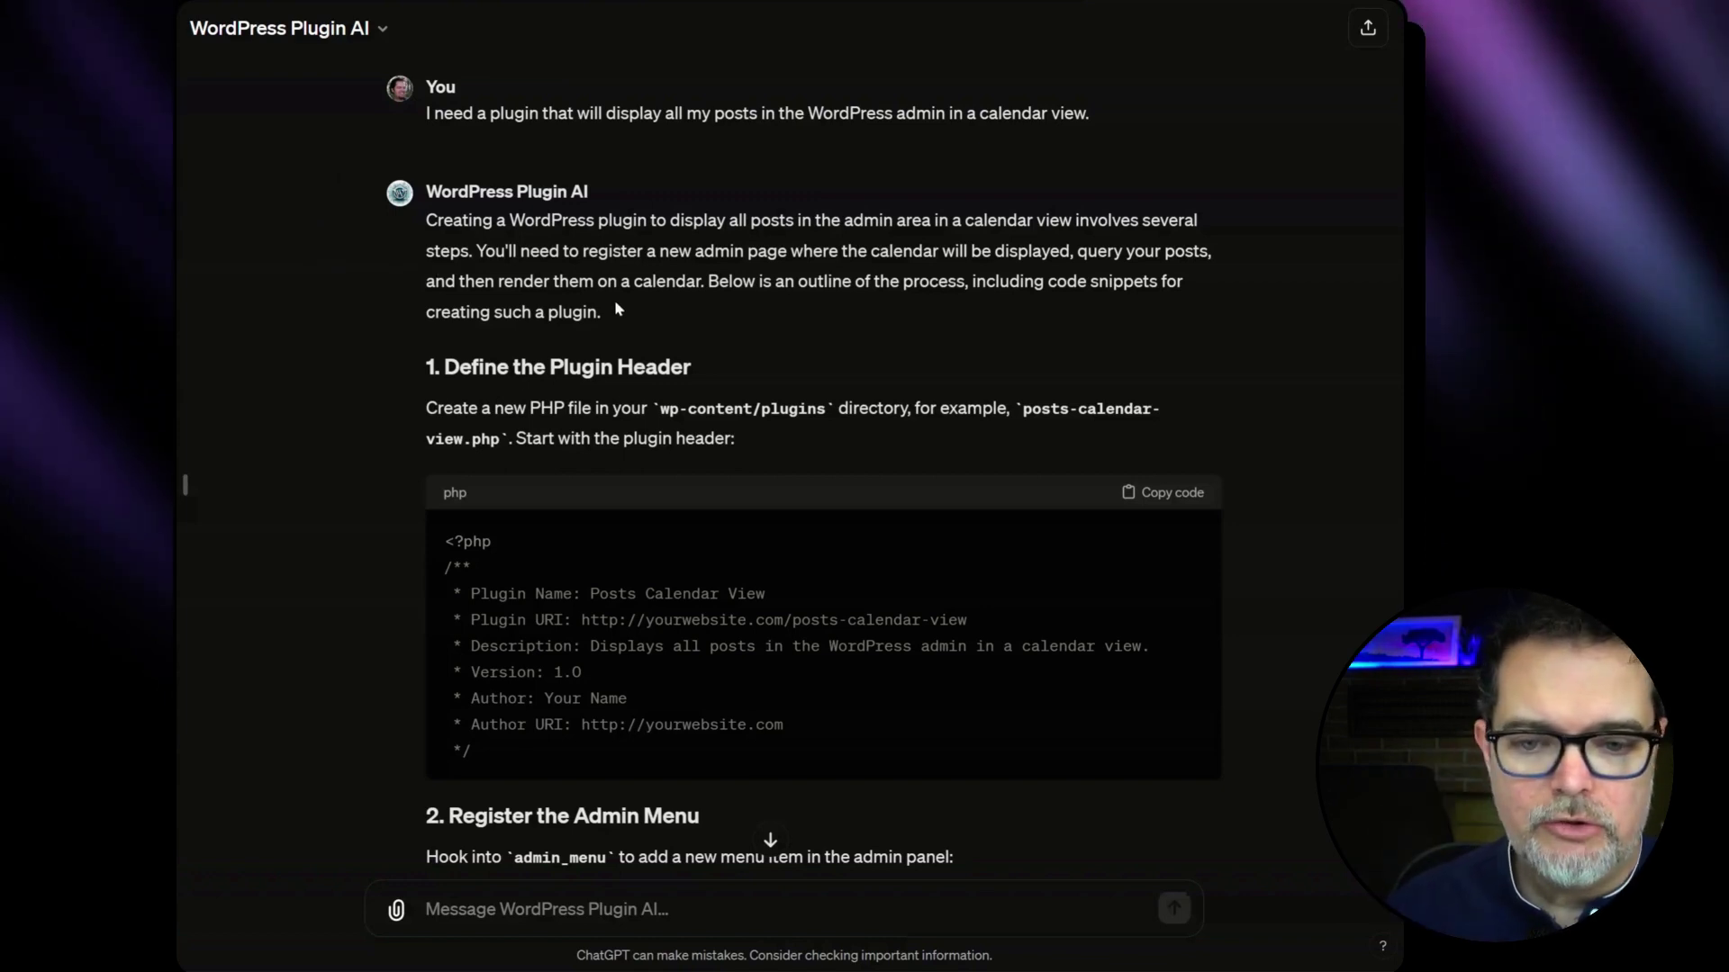
pyautogui.scroll(-2, 396, 329)
pyautogui.scroll(-2, 402, 447)
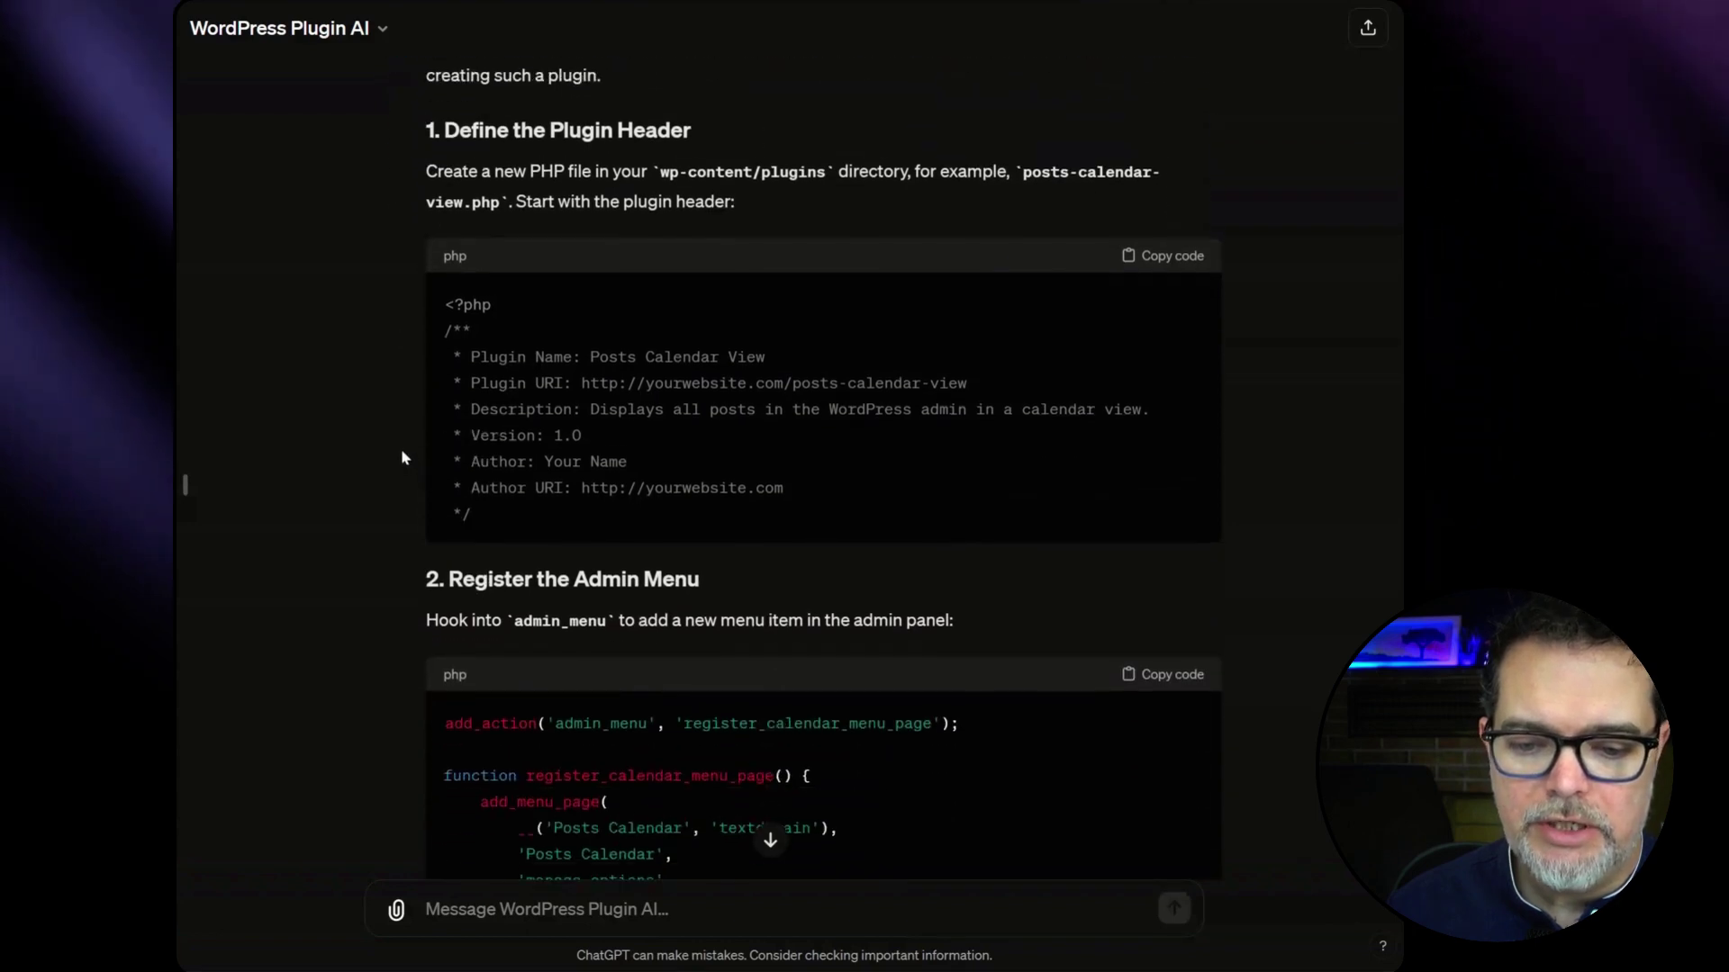
pyautogui.scroll(-3, 400, 457)
pyautogui.scroll(-2, 393, 448)
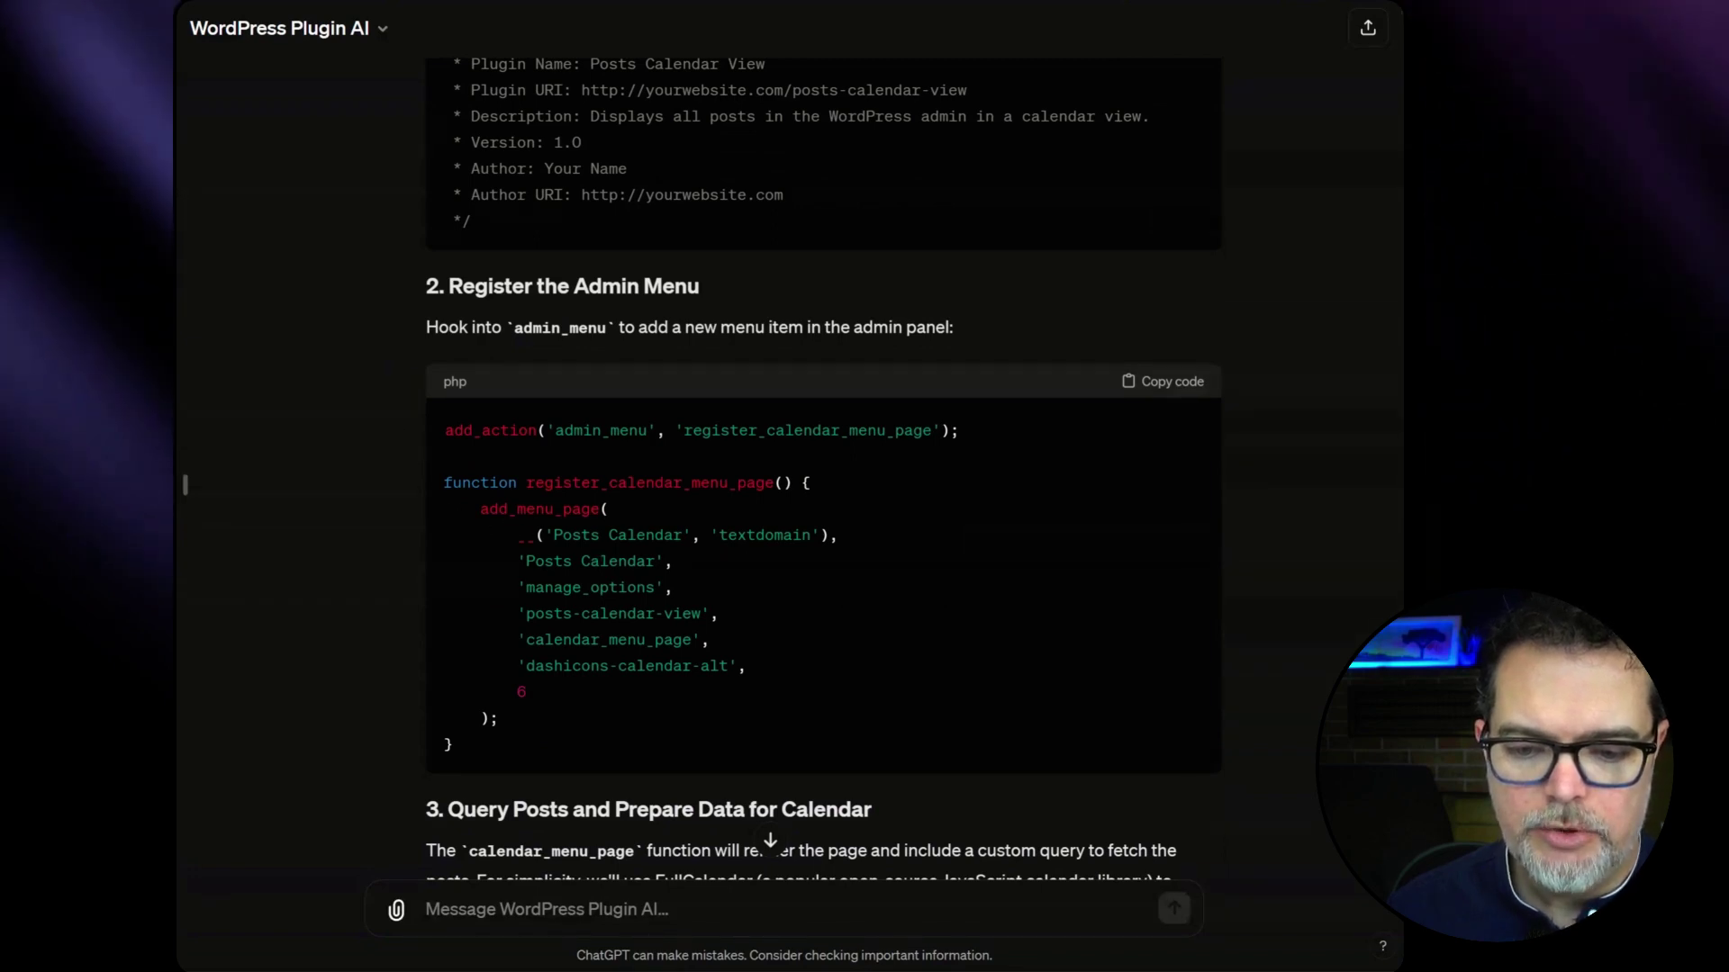
pyautogui.scroll(-2, 353, 488)
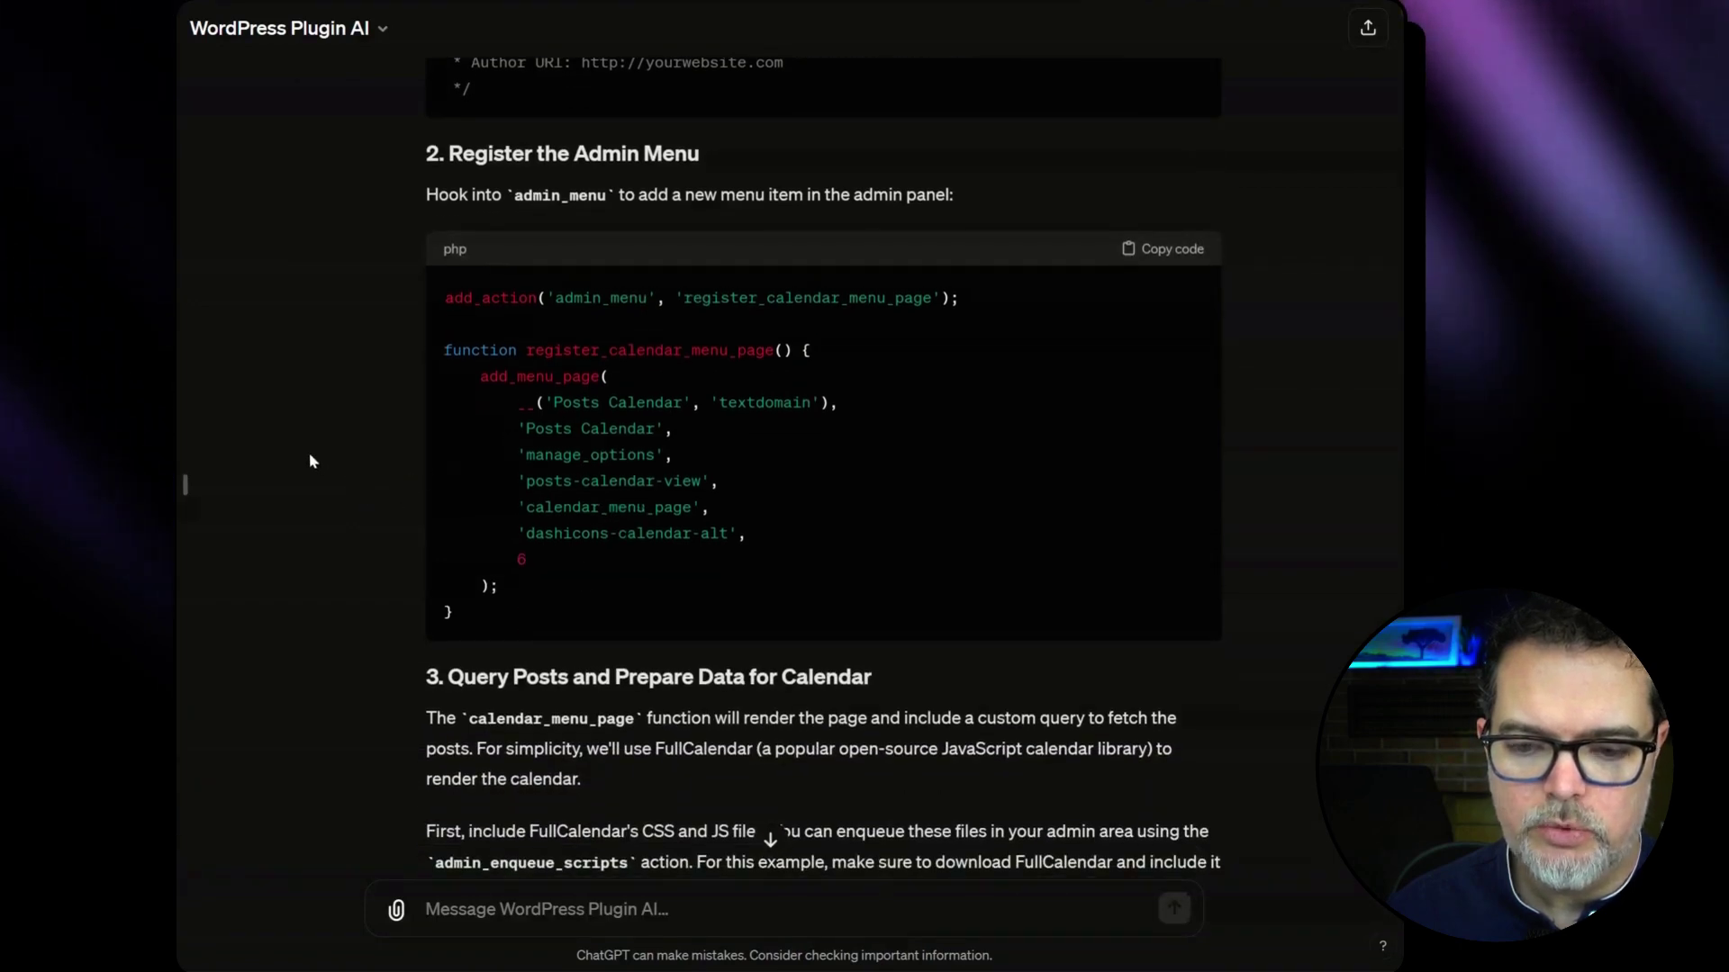
pyautogui.scroll(-1, 309, 459)
pyautogui.scroll(-2, 309, 449)
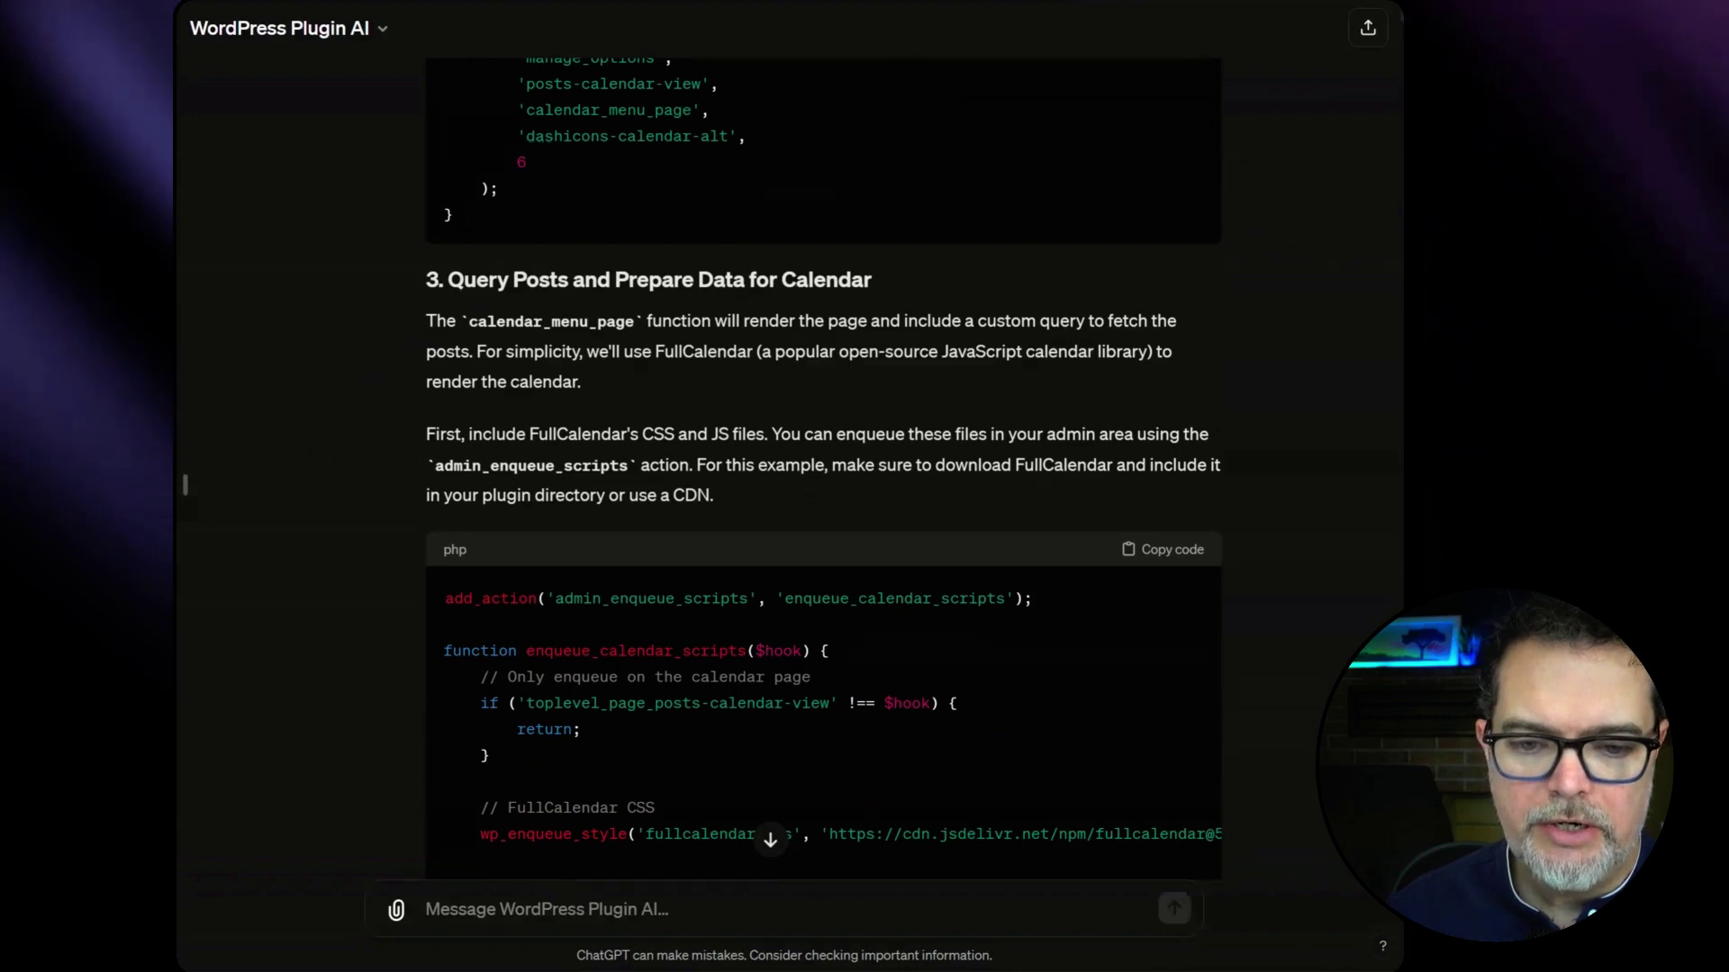
pyautogui.scroll(-1, 515, 365)
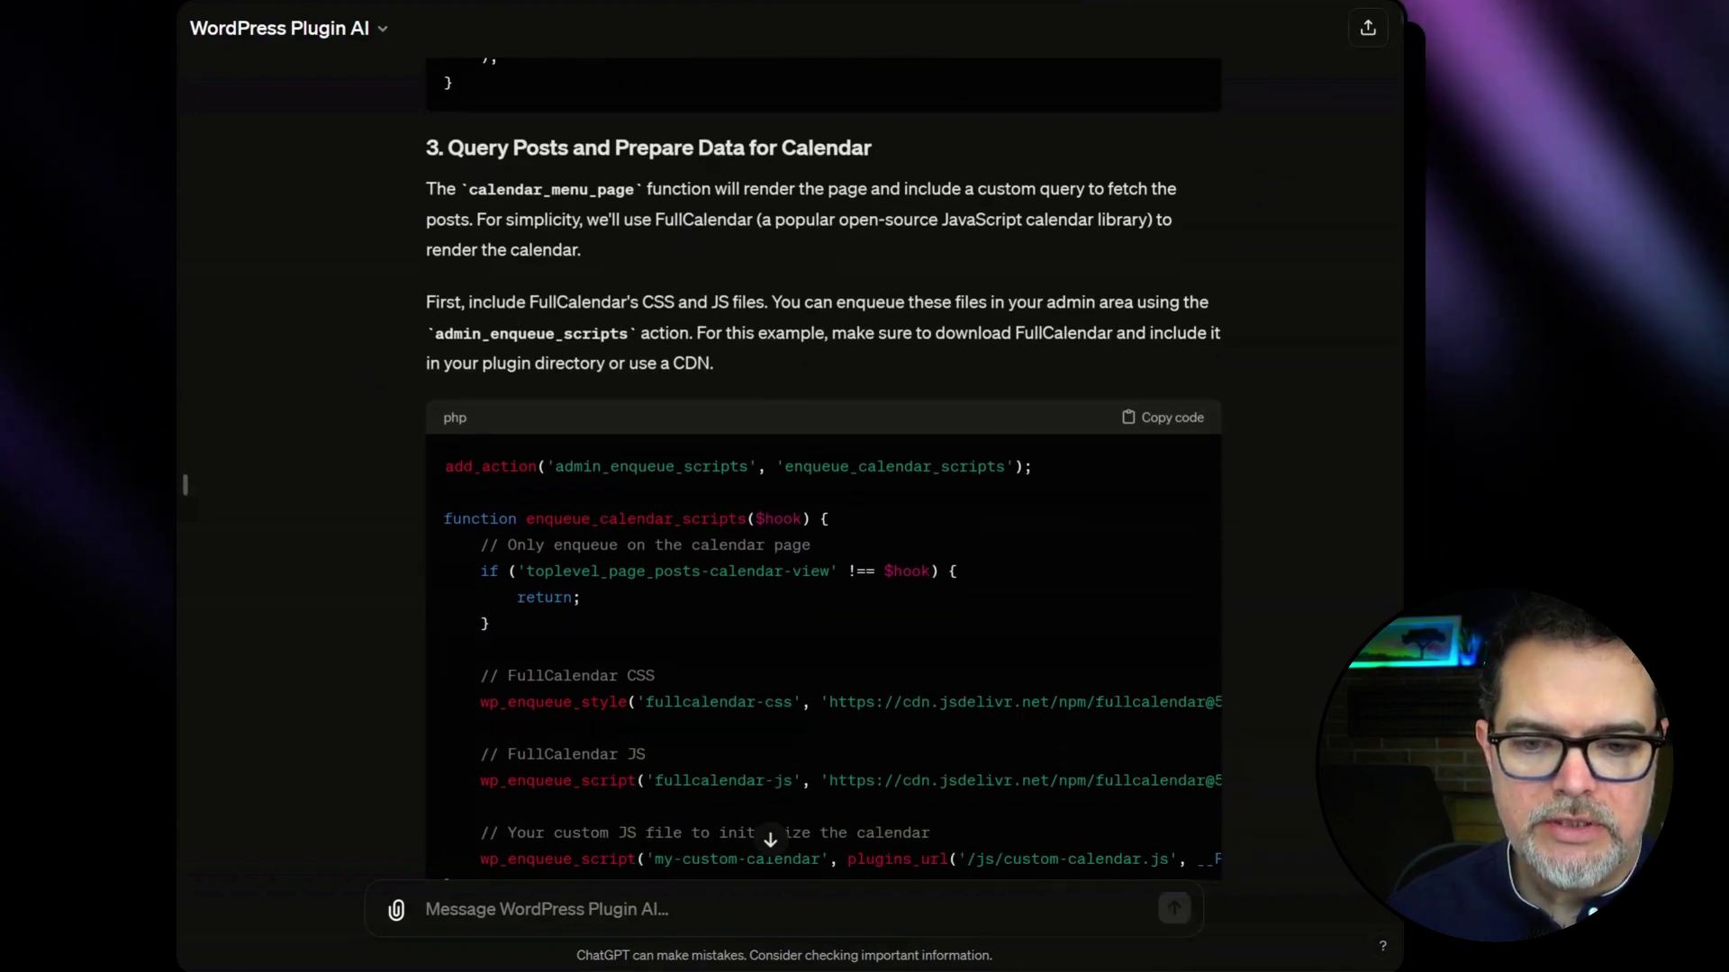
pyautogui.moveTo(475, 219); pyautogui.dragTo(1149, 219)
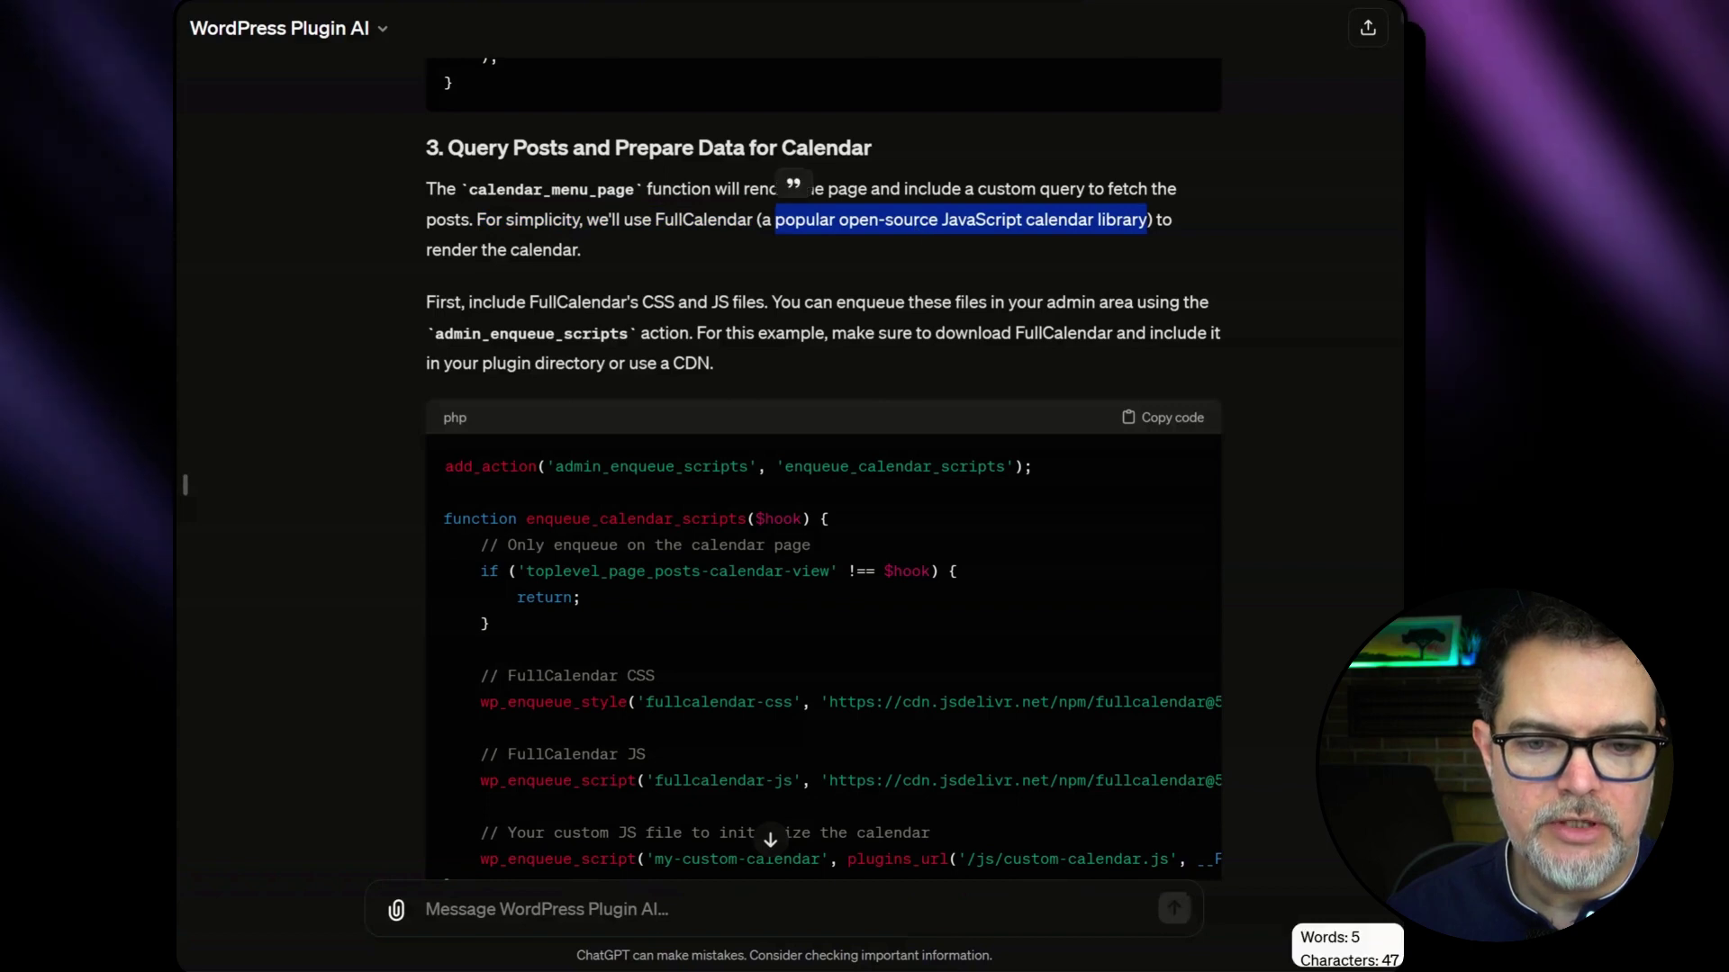
pyautogui.click(914, 230)
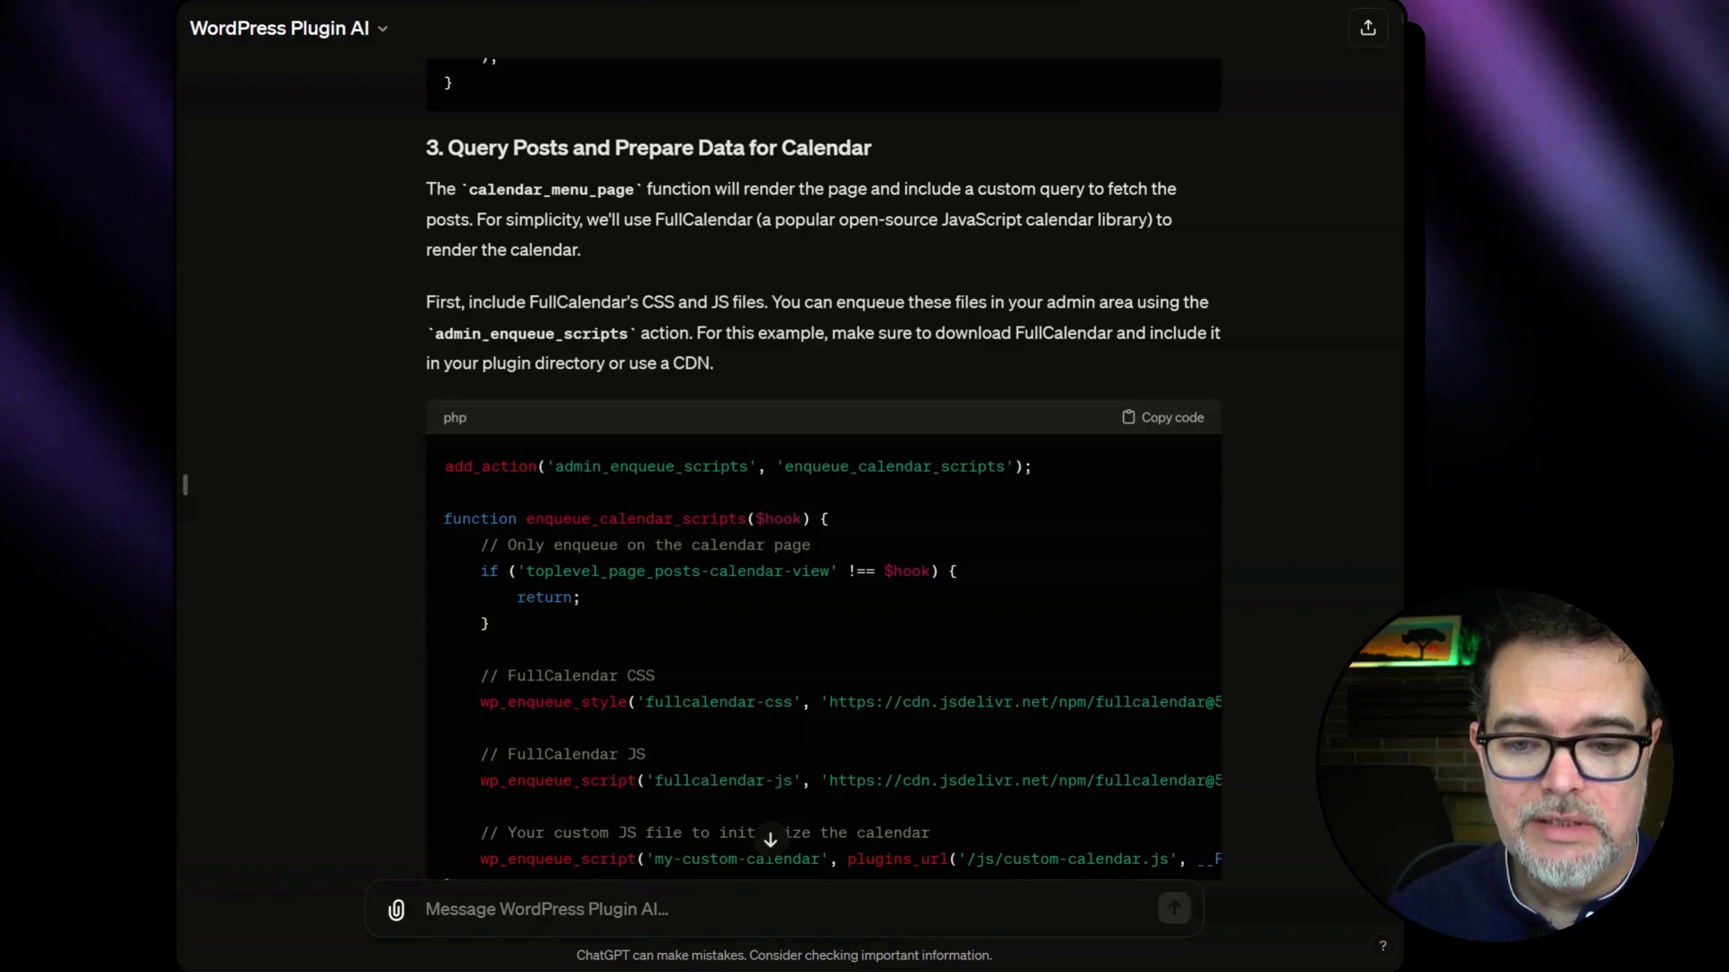
pyautogui.scroll(-1, 770, 839)
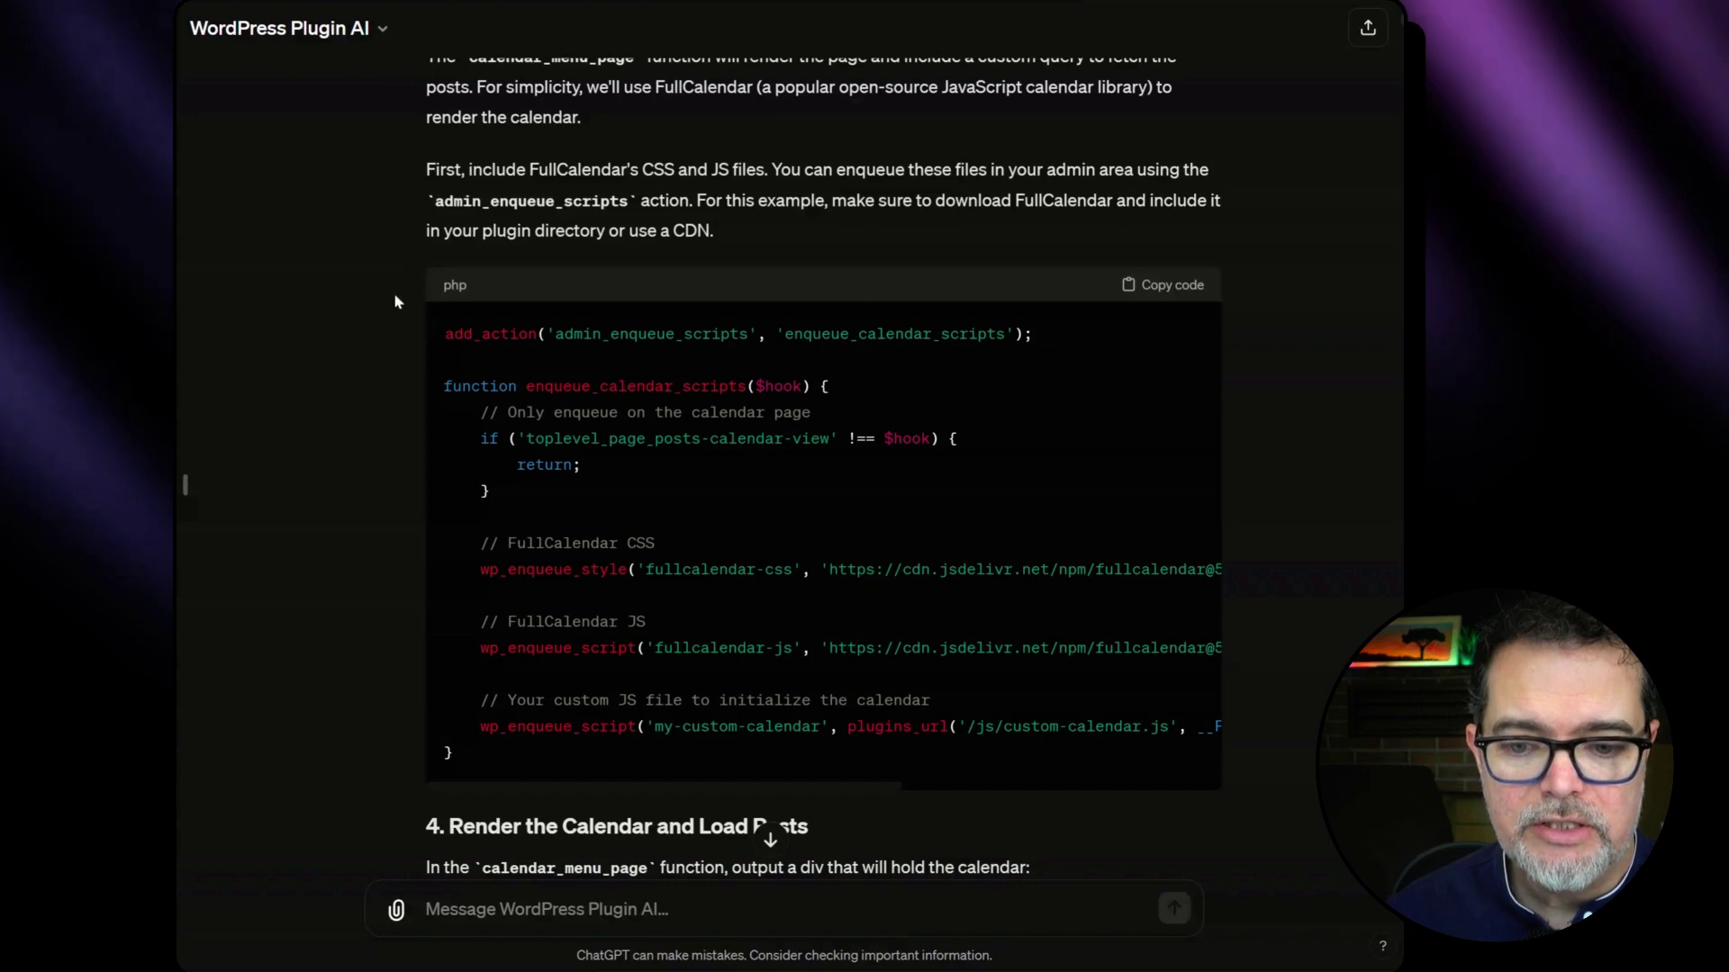
pyautogui.scroll(-1, 410, 238)
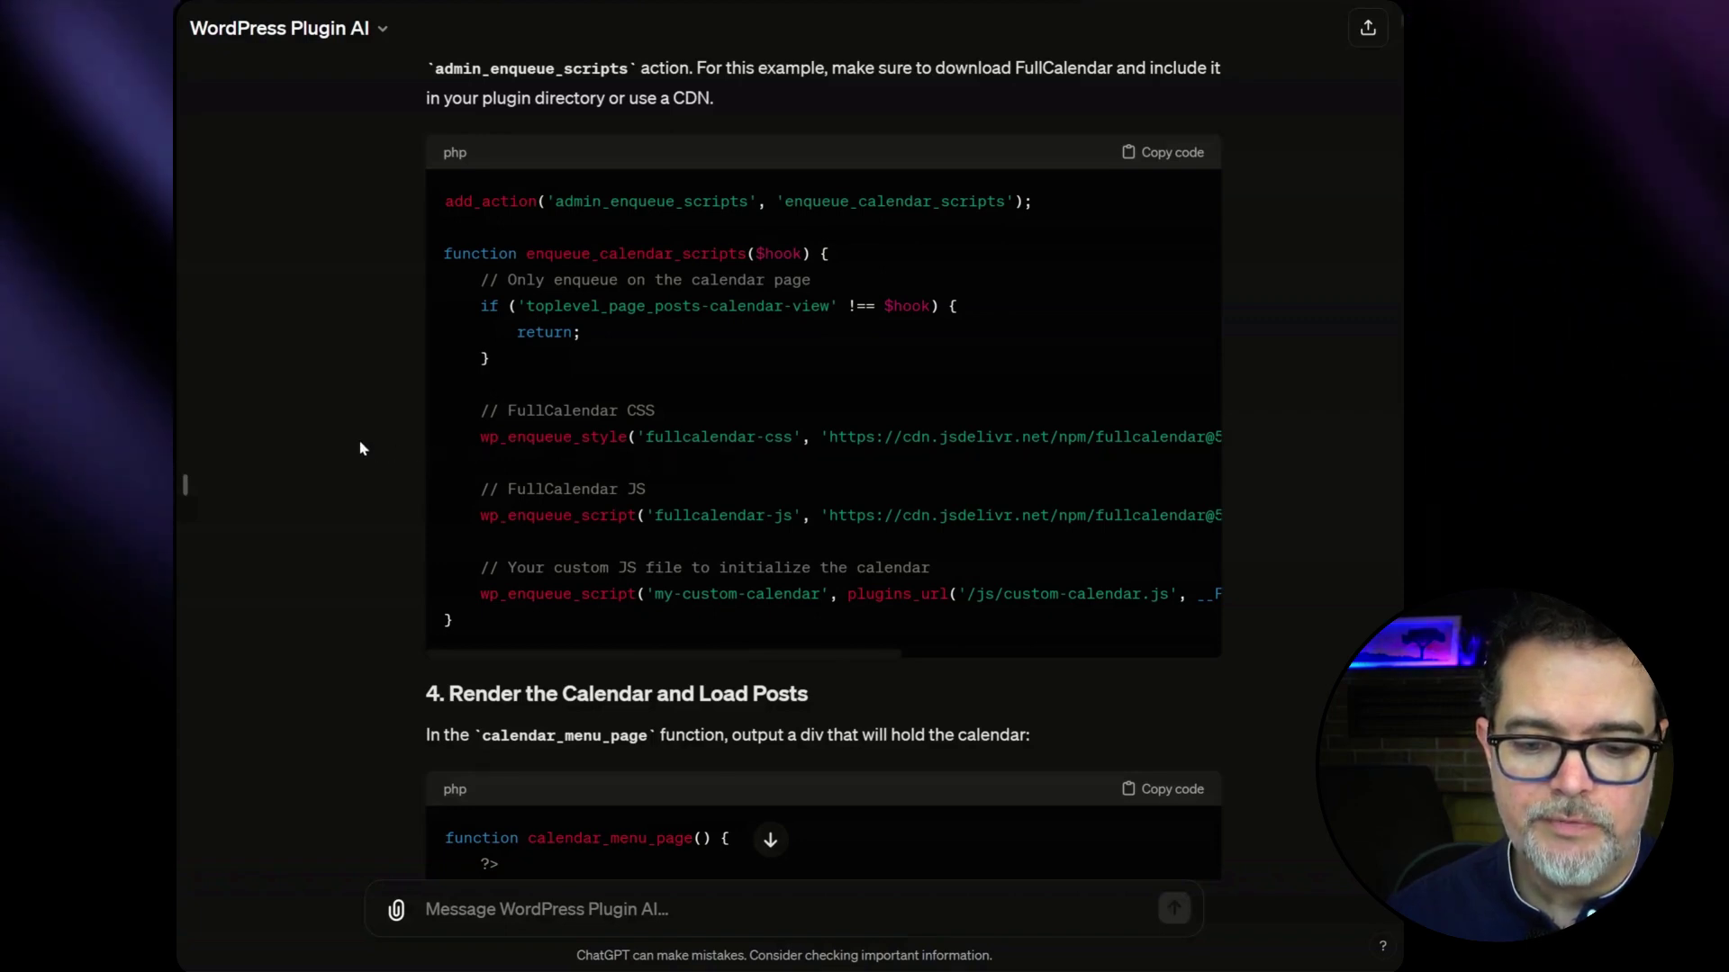
pyautogui.moveTo(626, 654); pyautogui.dragTo(812, 660)
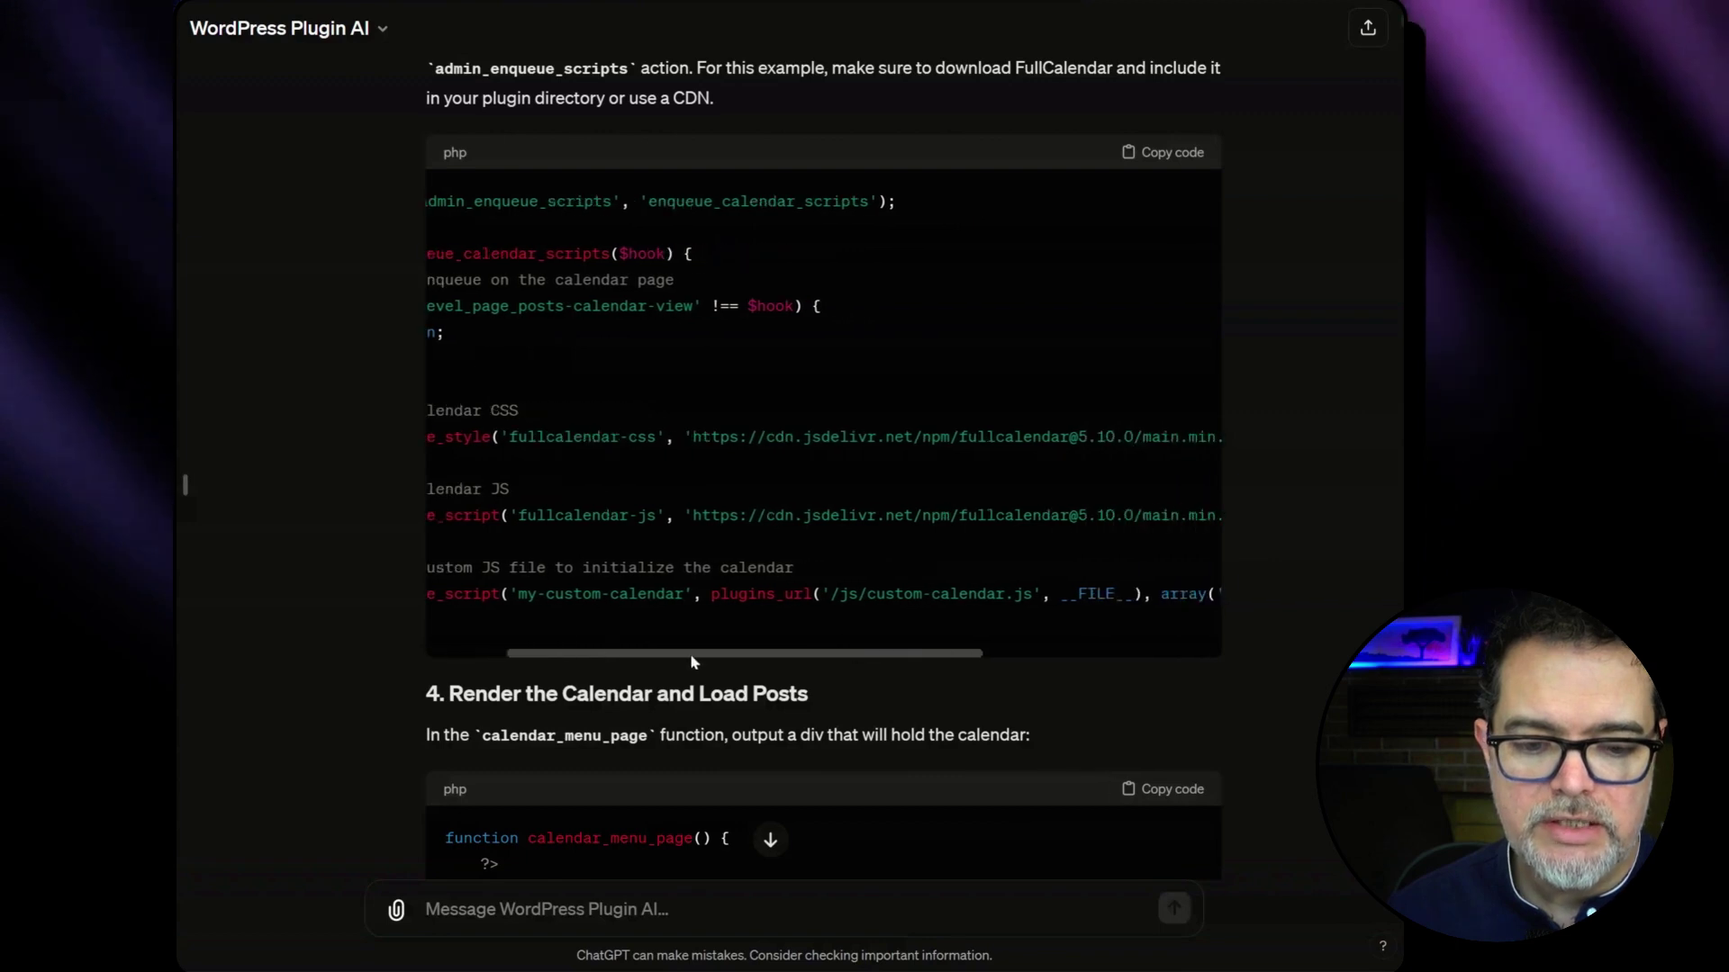
pyautogui.hscroll(3, 814, 608)
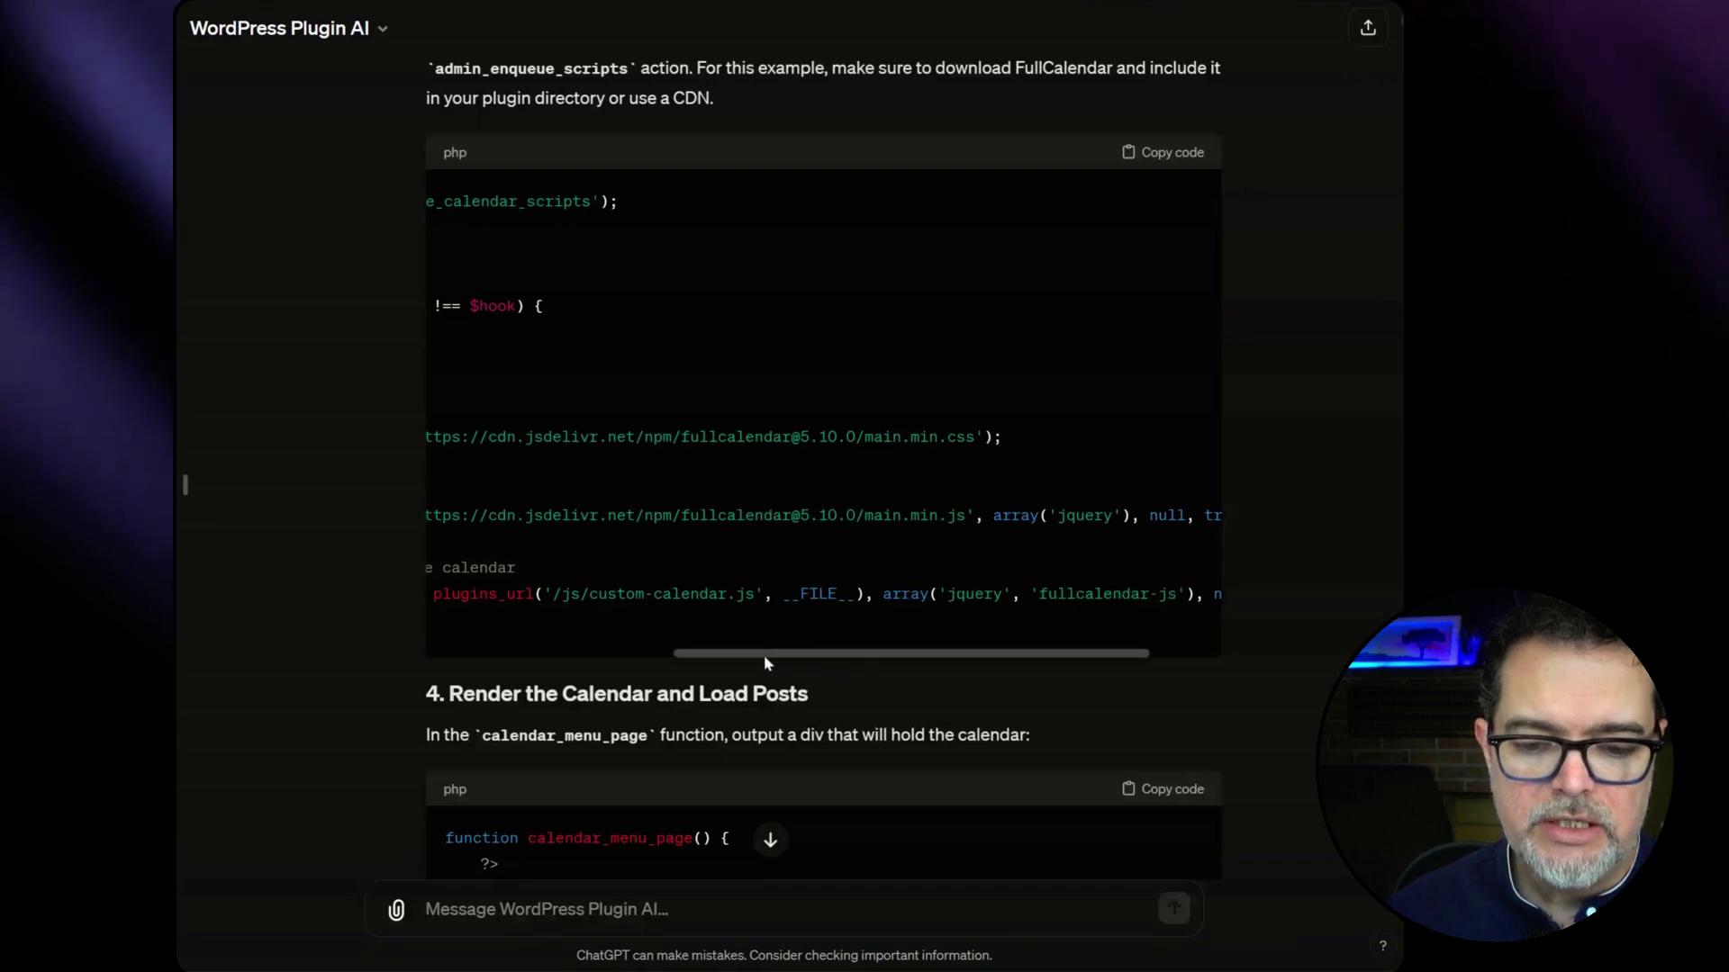
pyautogui.moveTo(764, 662); pyautogui.dragTo(534, 661)
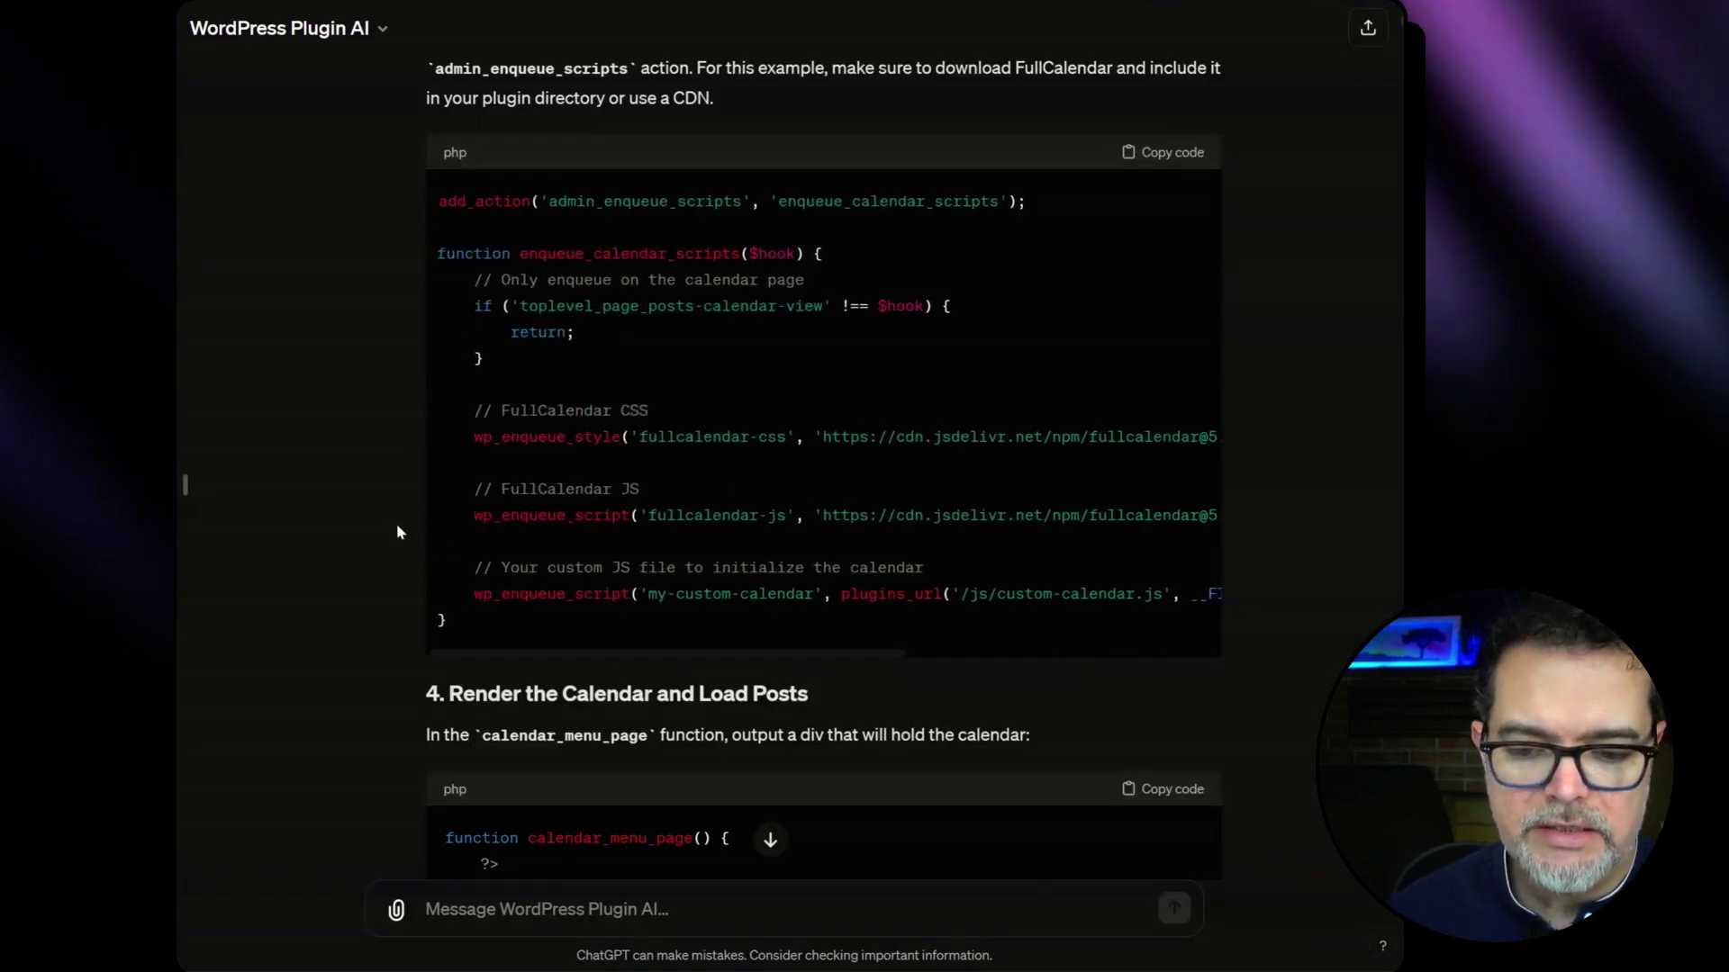
pyautogui.scroll(-1, 392, 518)
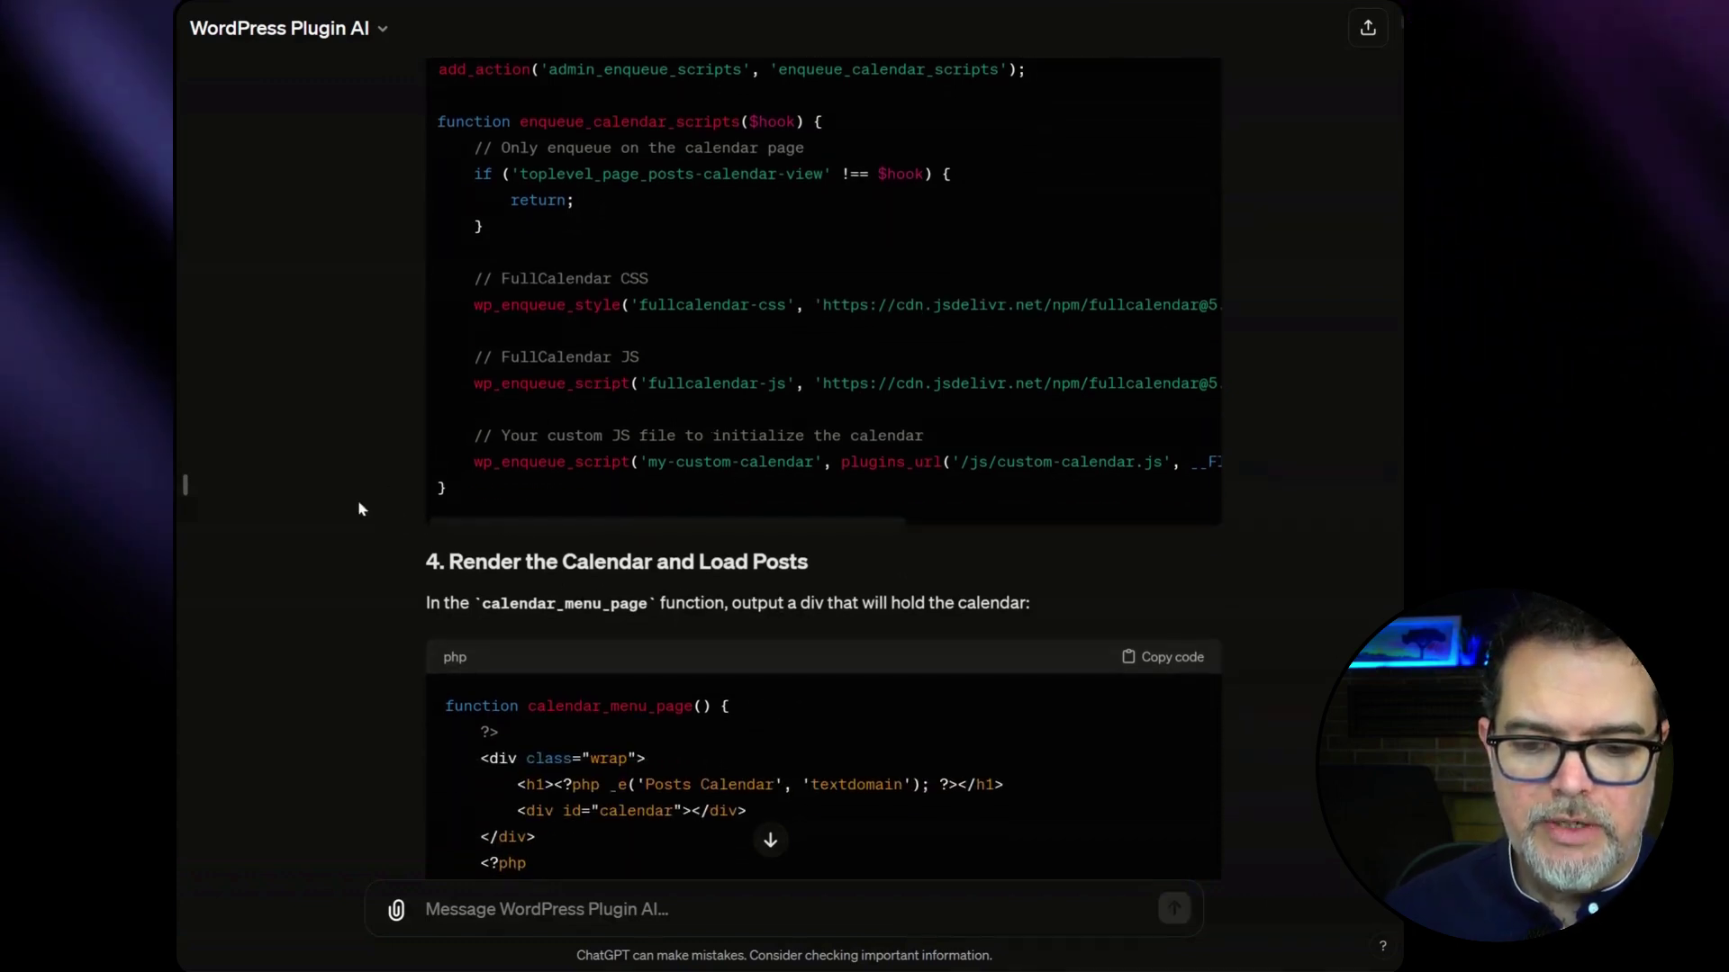
pyautogui.scroll(-1, 355, 507)
pyautogui.scroll(-1, 348, 495)
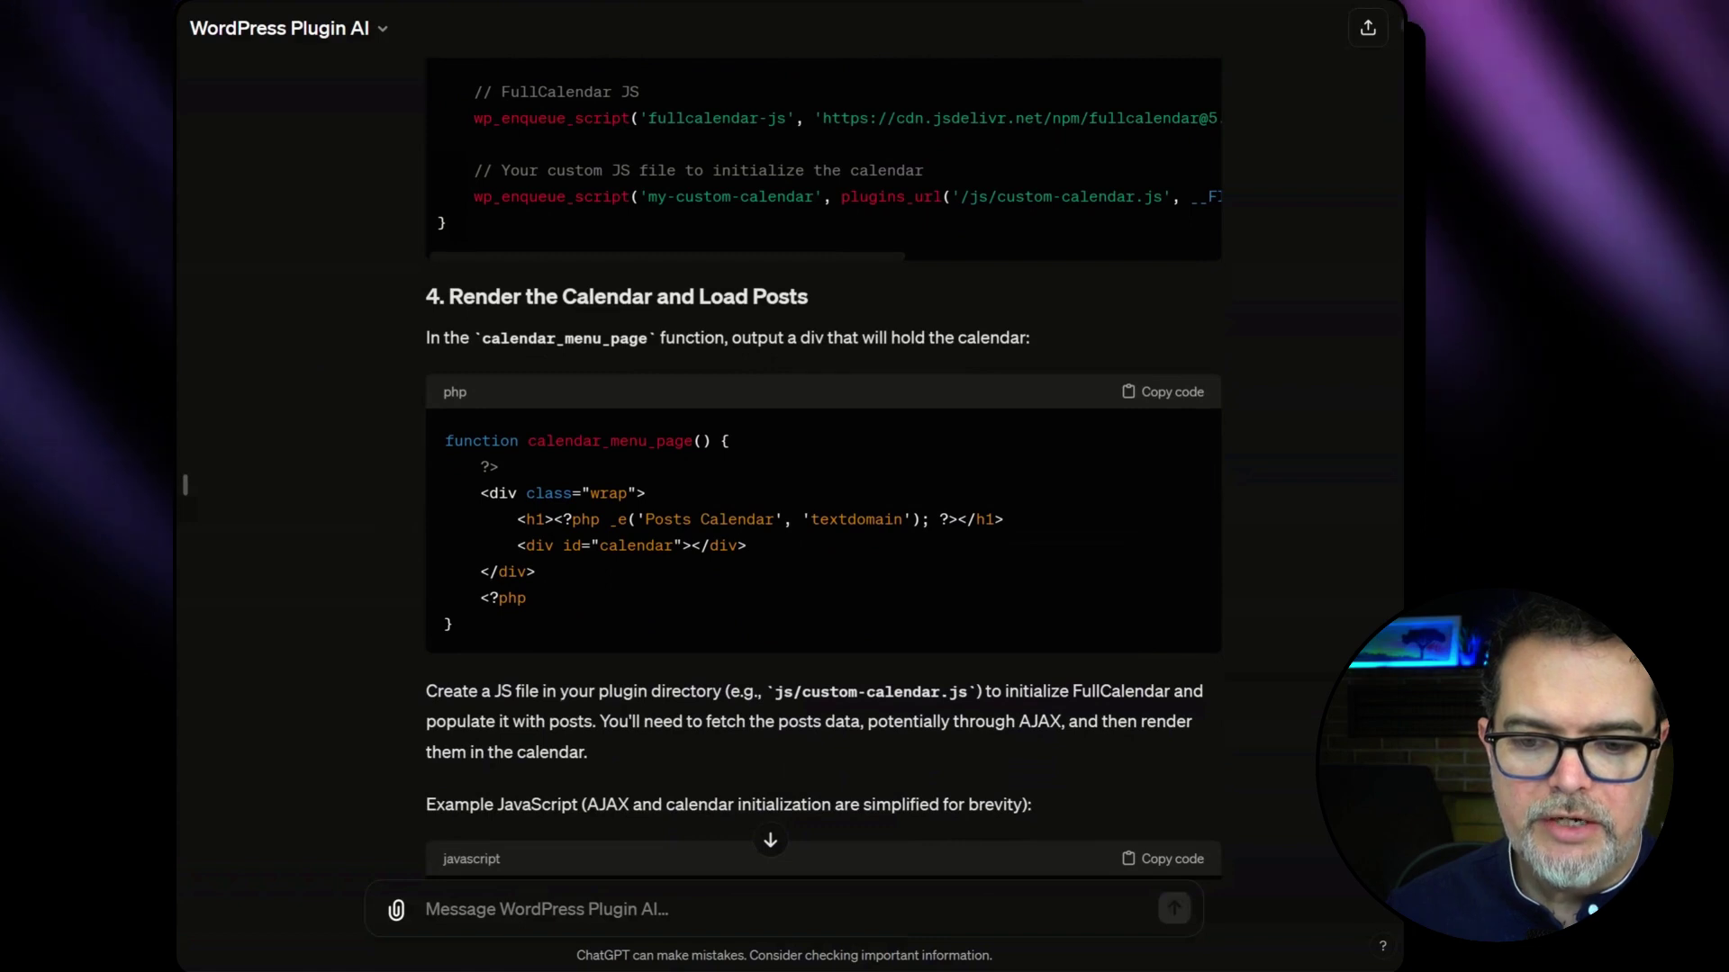
pyautogui.scroll(-1, 404, 366)
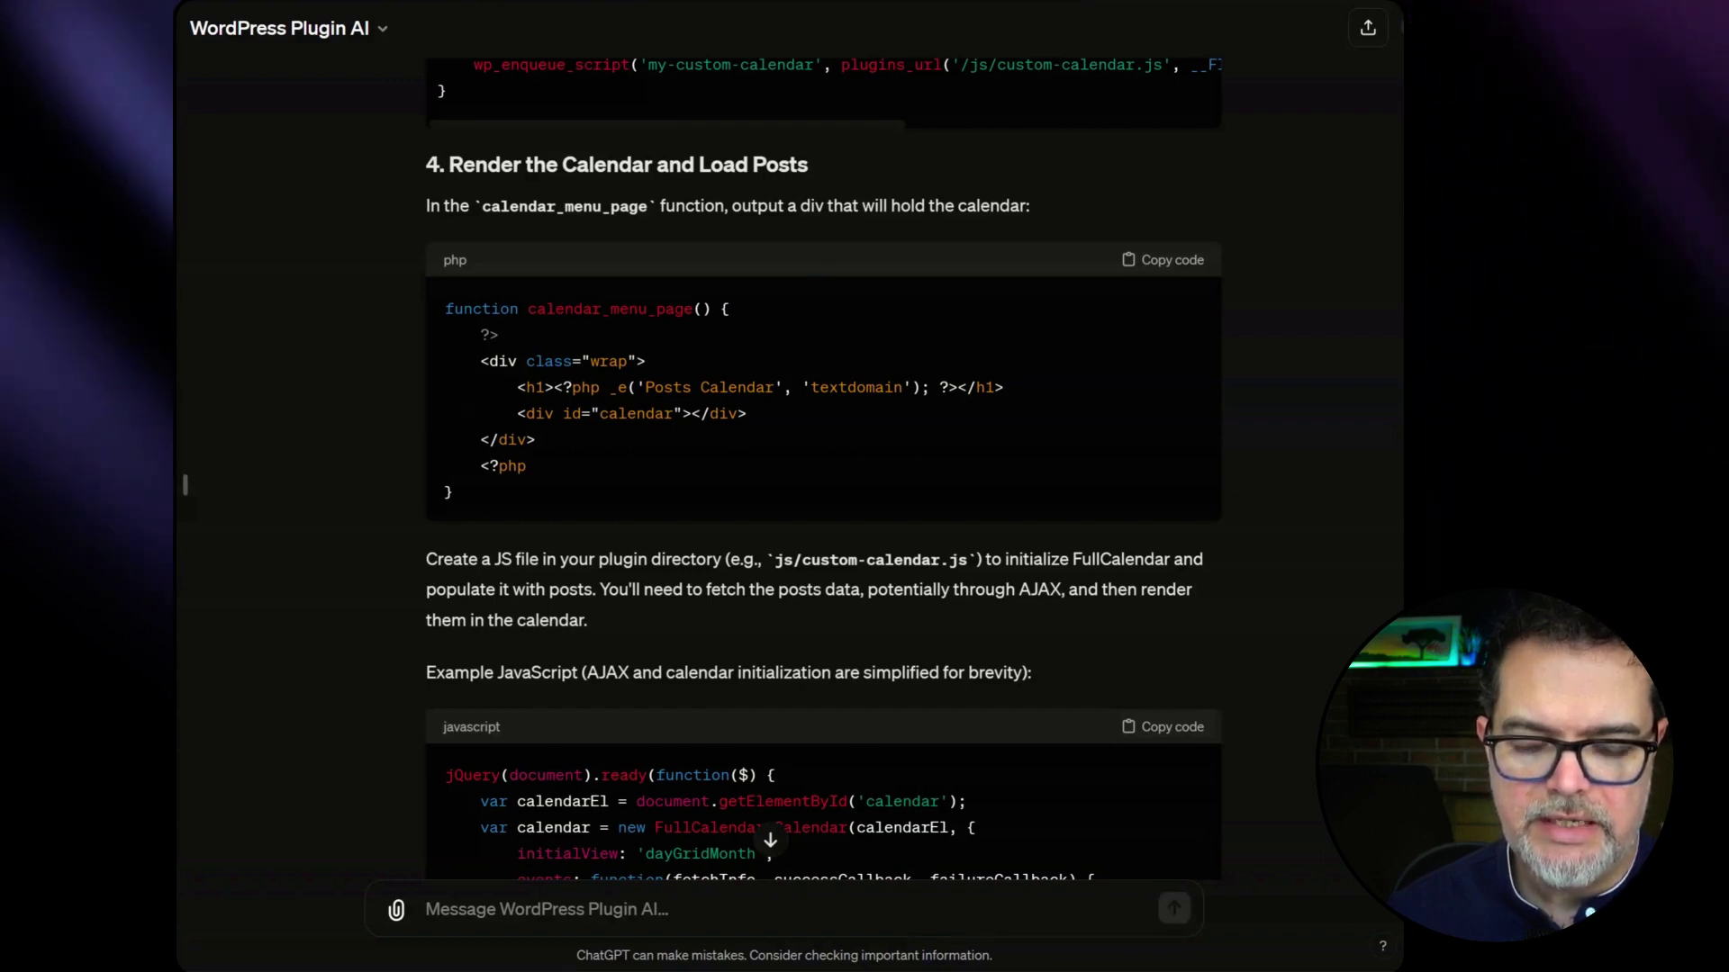
pyautogui.scroll(-5, 405, 430)
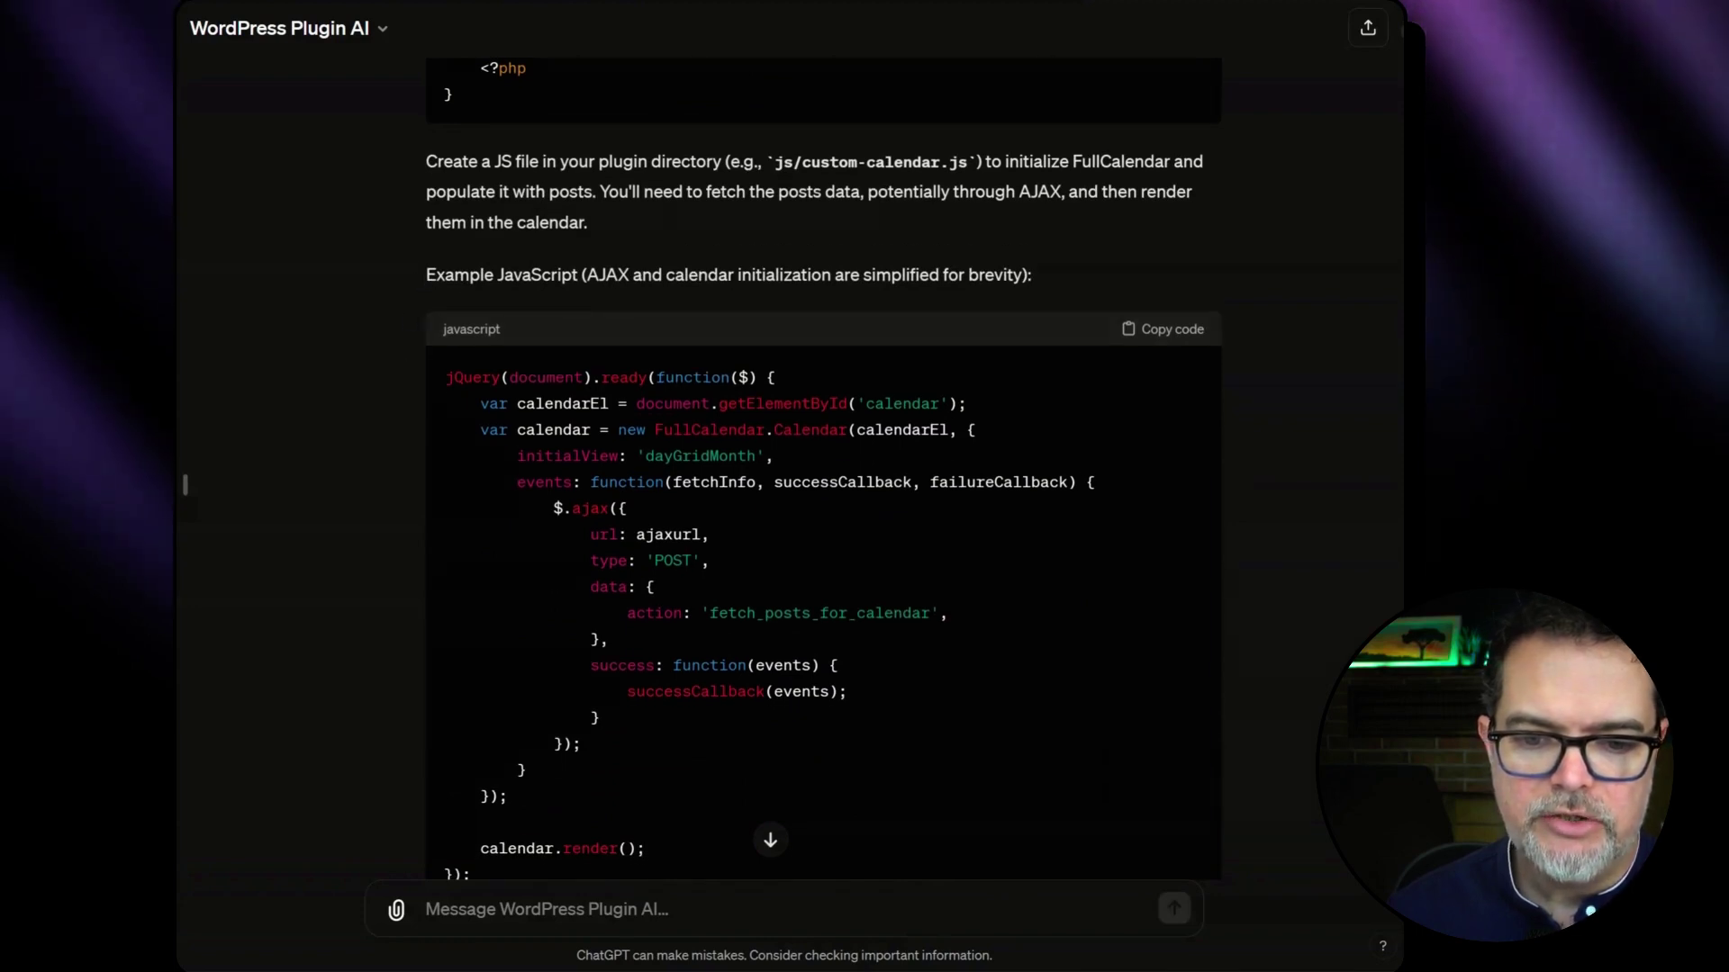
pyautogui.scroll(-2, 422, 306)
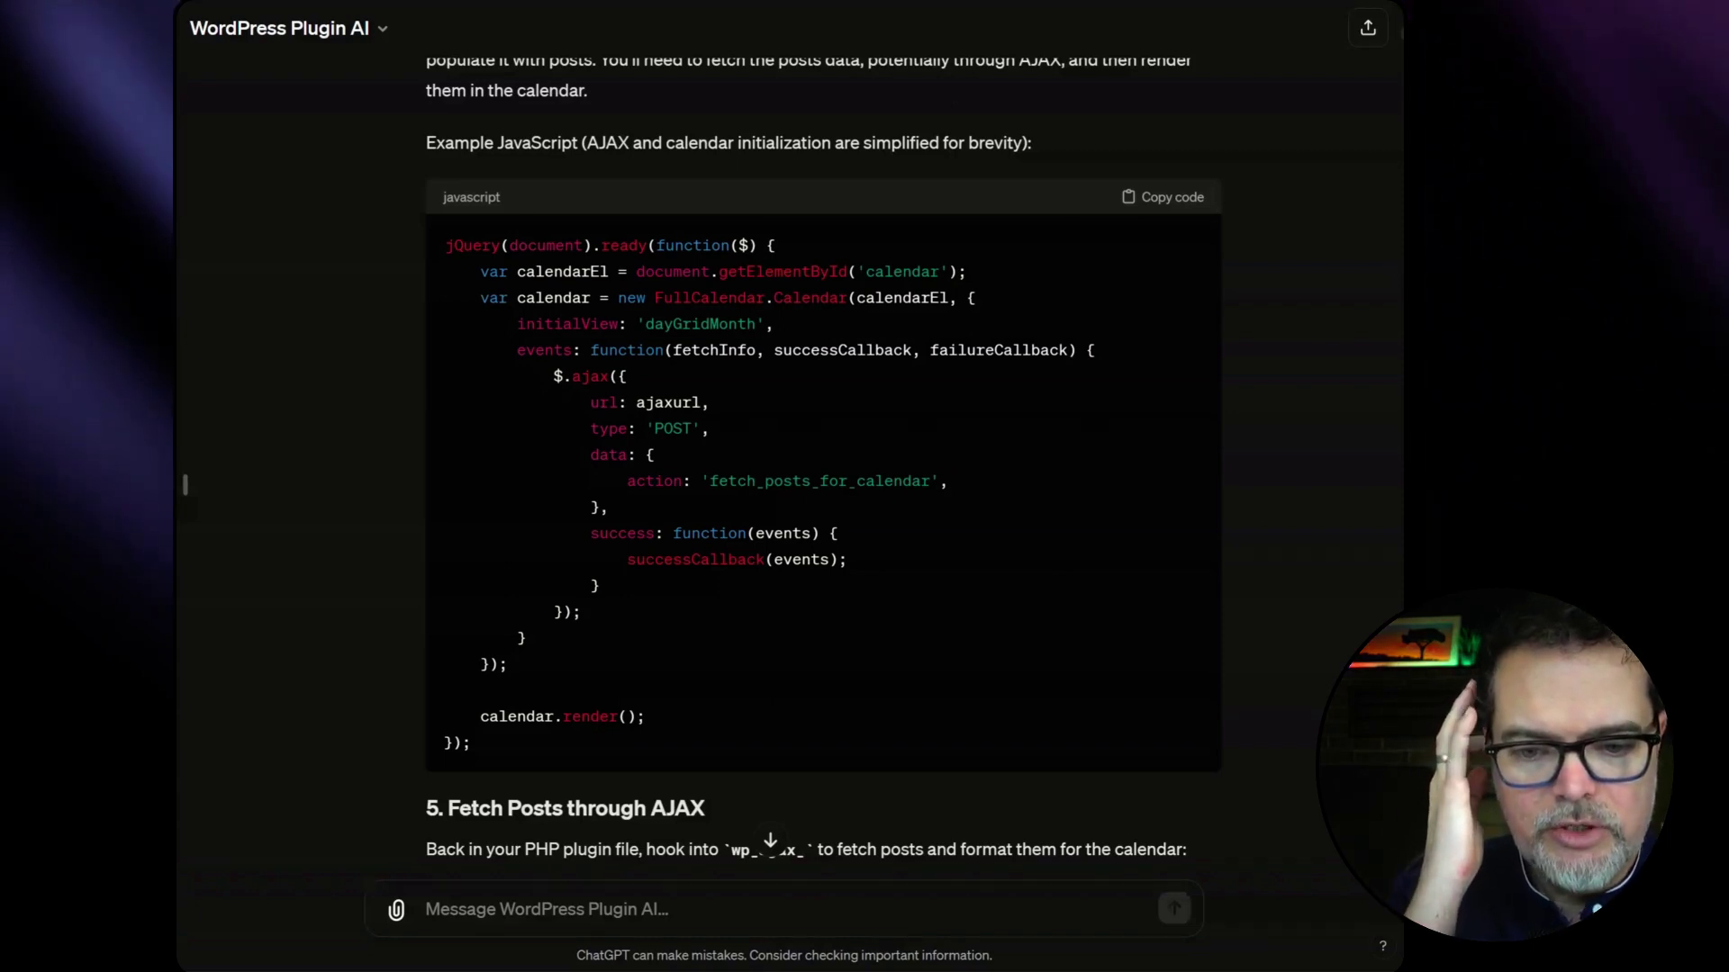
pyautogui.scroll(-2, 367, 374)
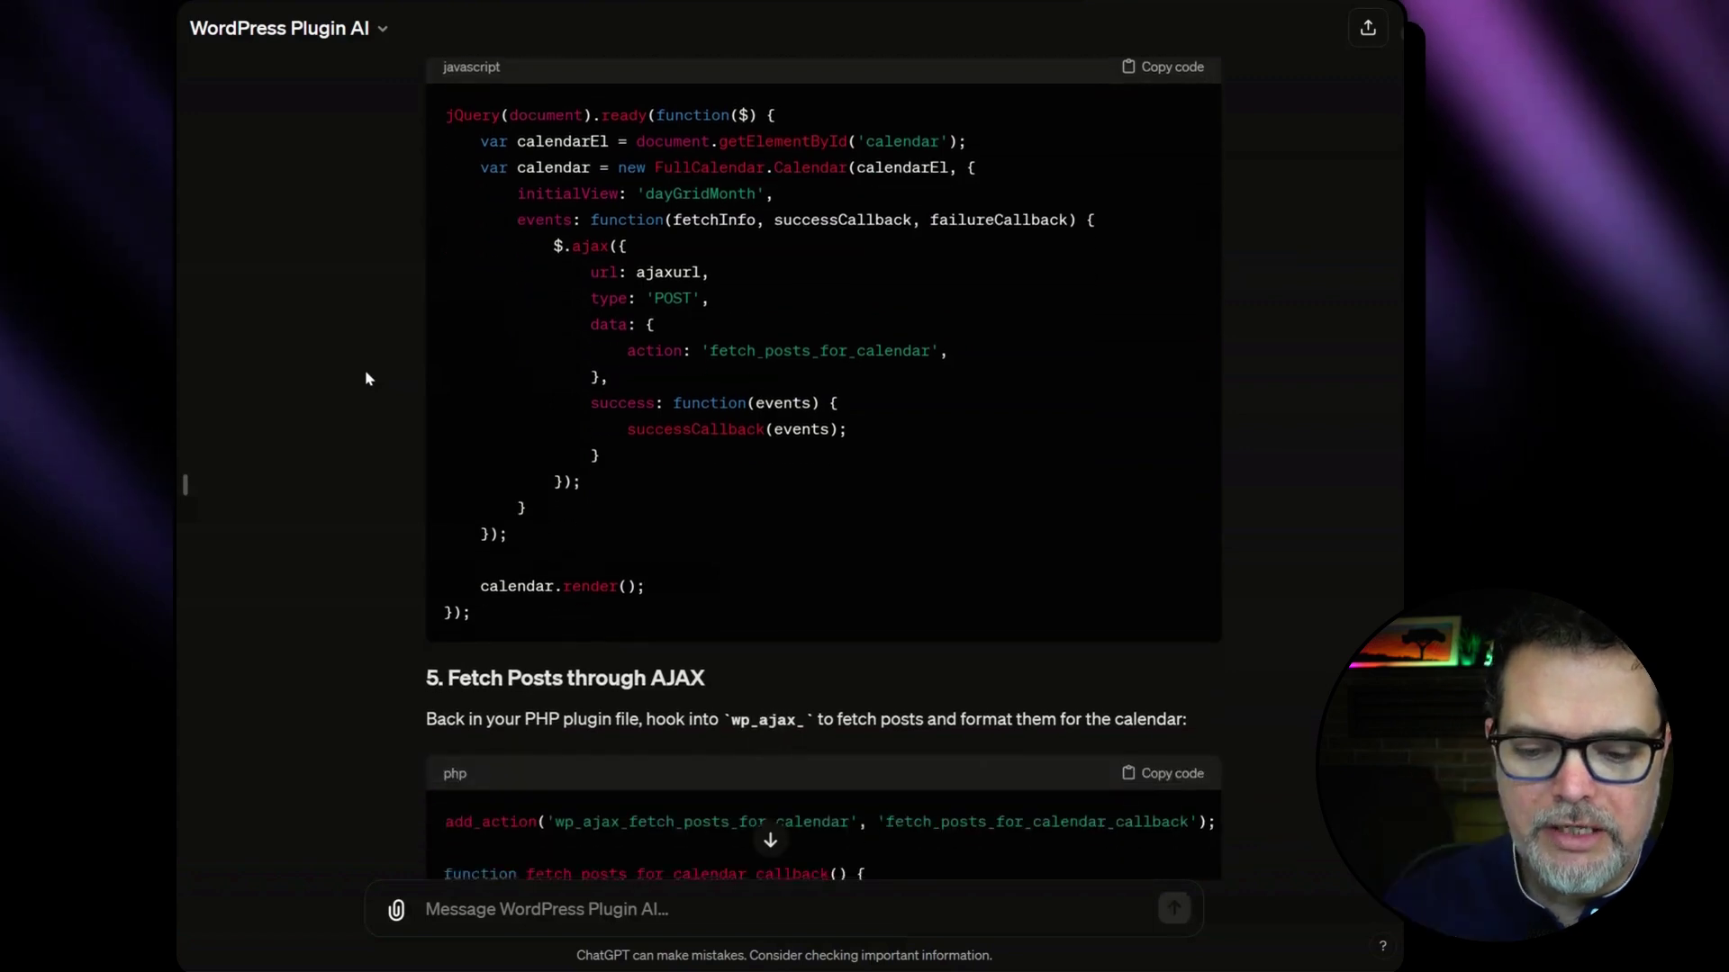
pyautogui.scroll(-3, 366, 375)
pyautogui.scroll(-1, 367, 376)
pyautogui.scroll(-2, 365, 375)
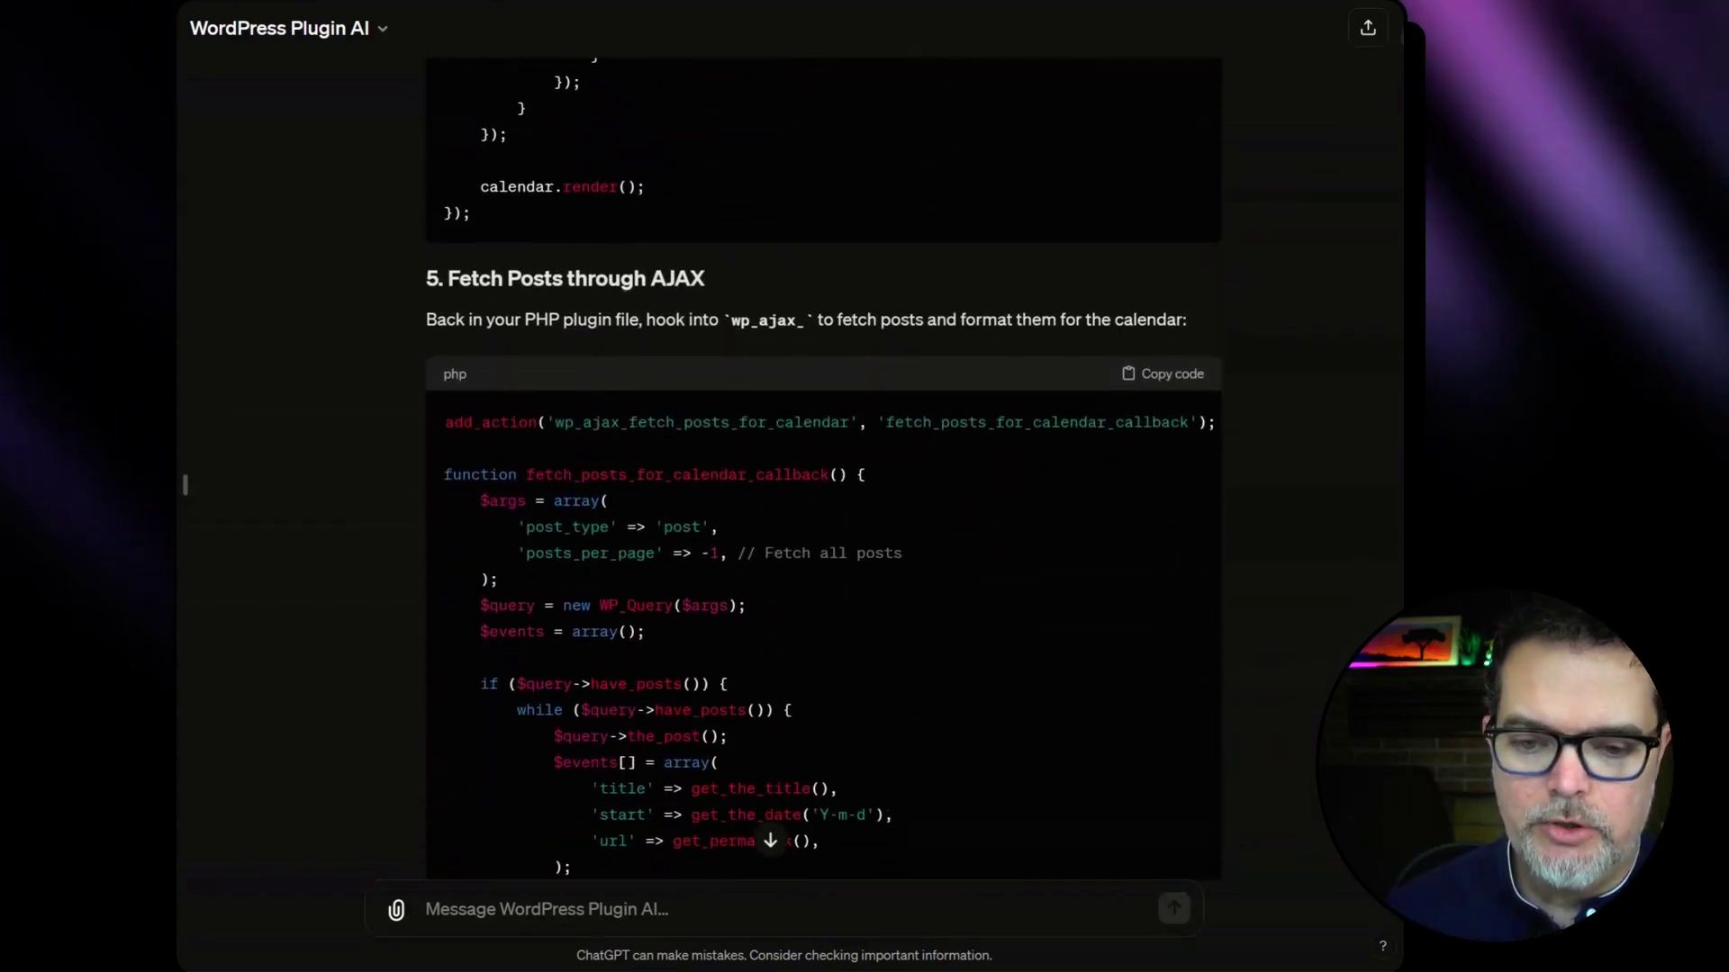
pyautogui.scroll(-2, 403, 318)
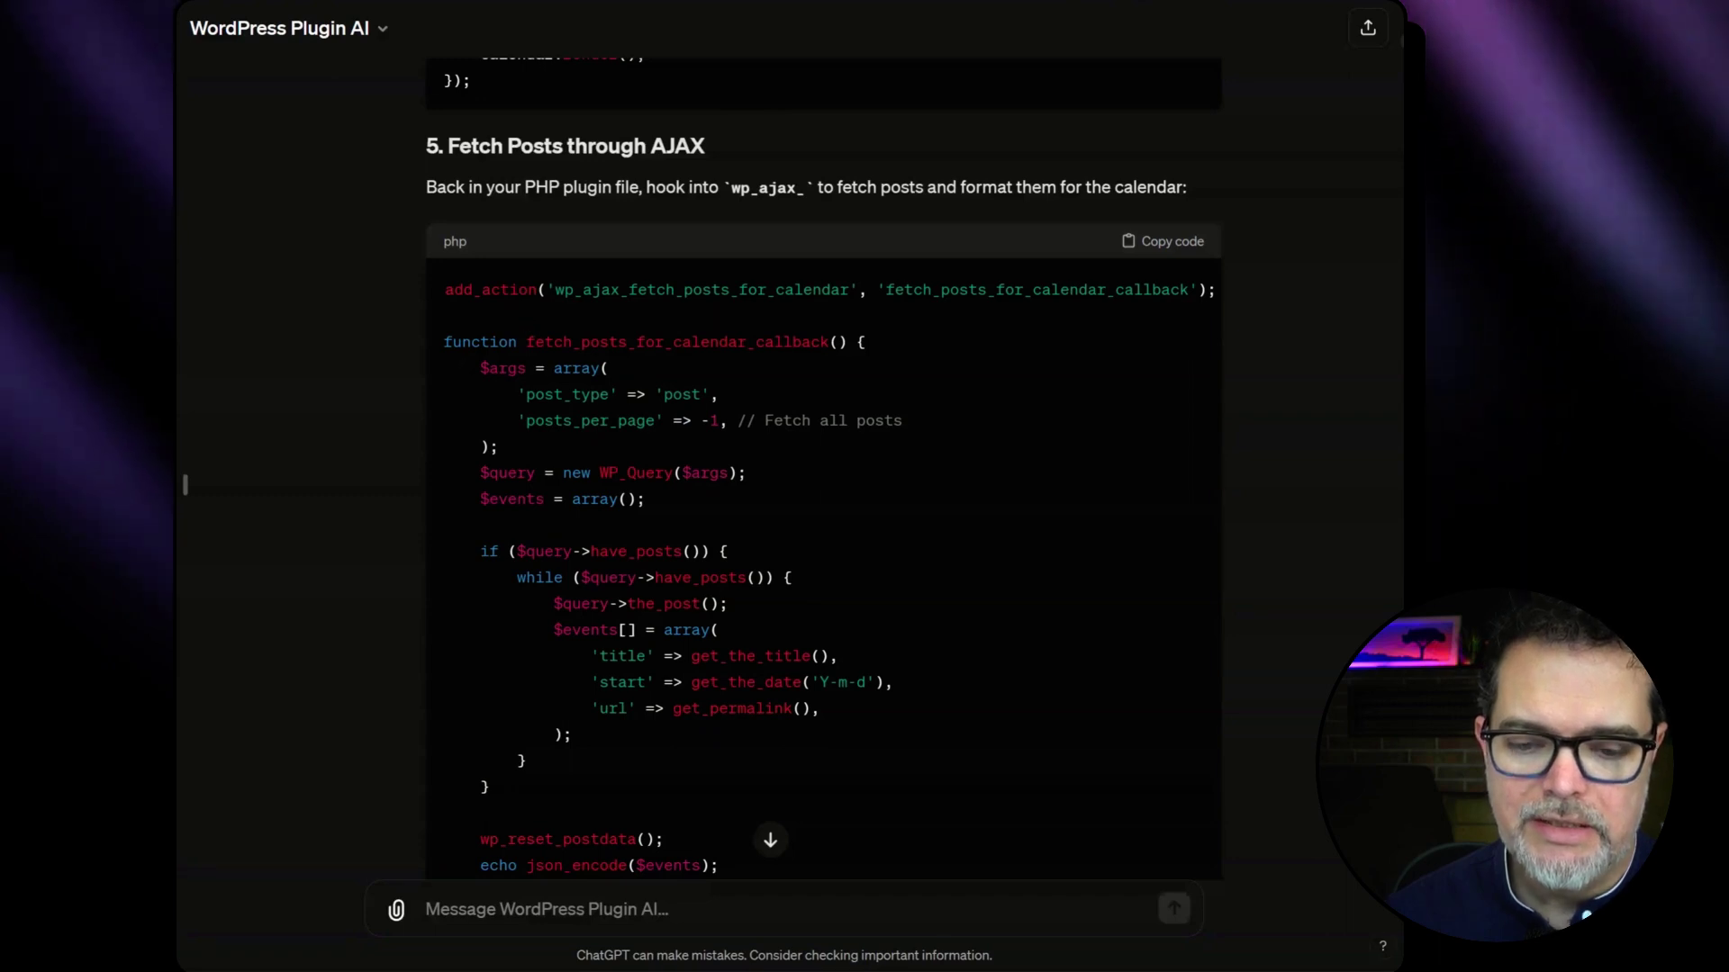
pyautogui.scroll(-2, 823, 474)
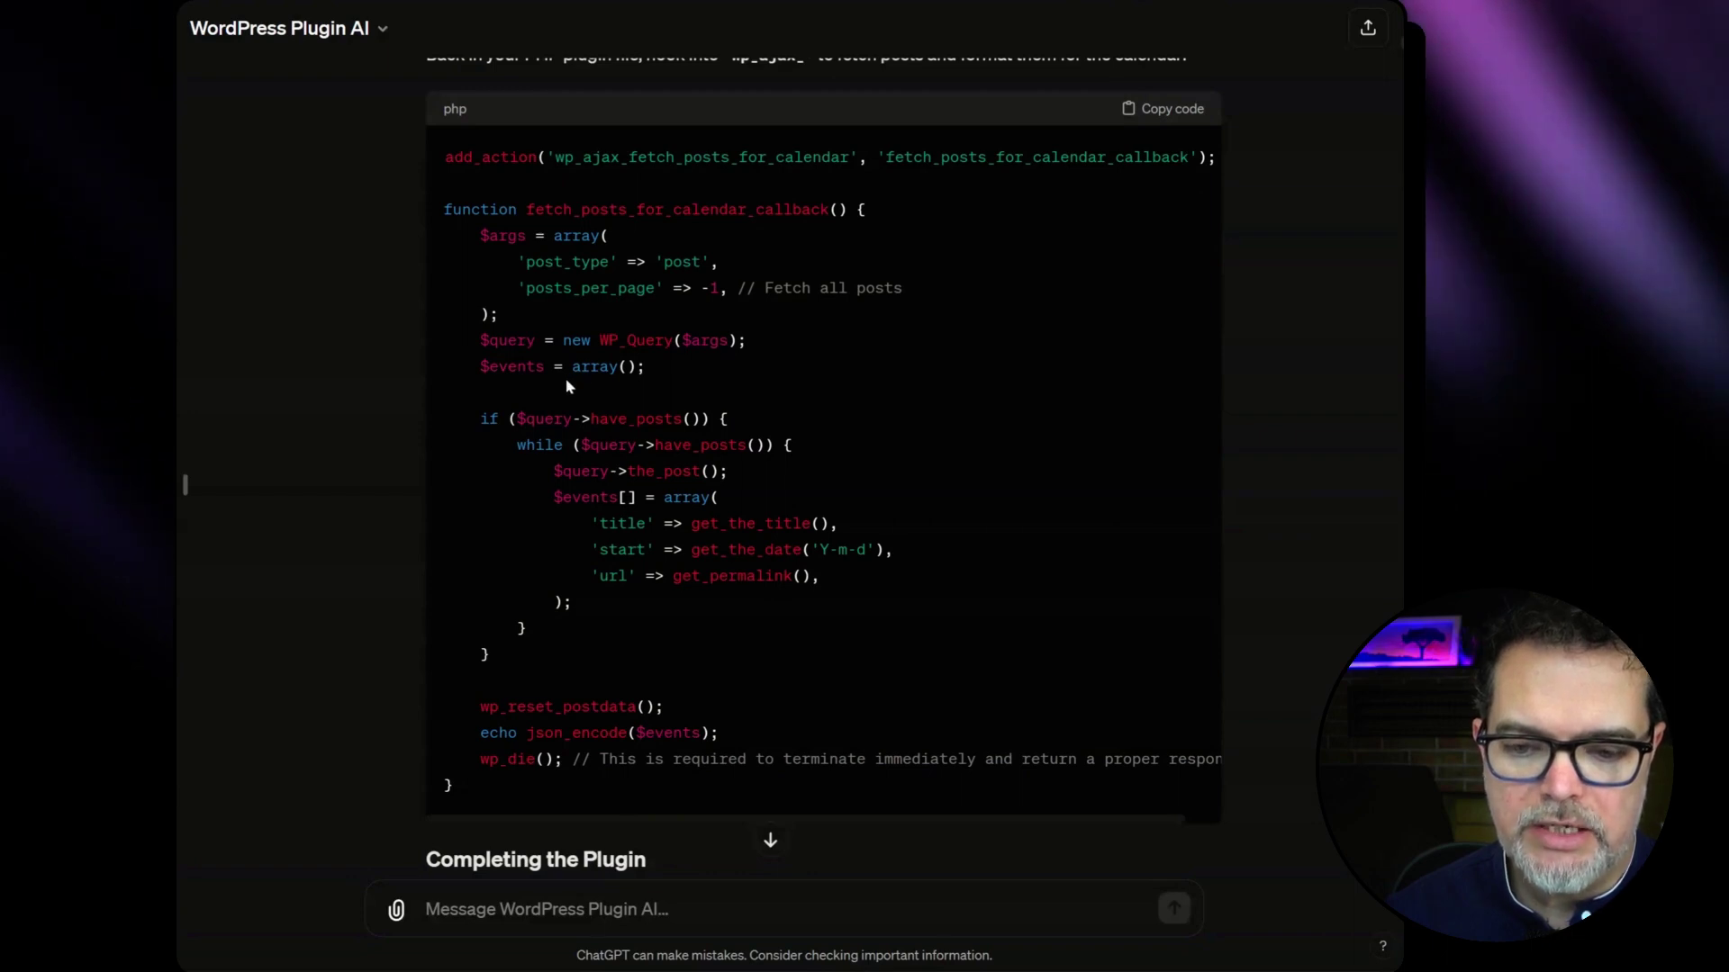
pyautogui.scroll(-2, 377, 416)
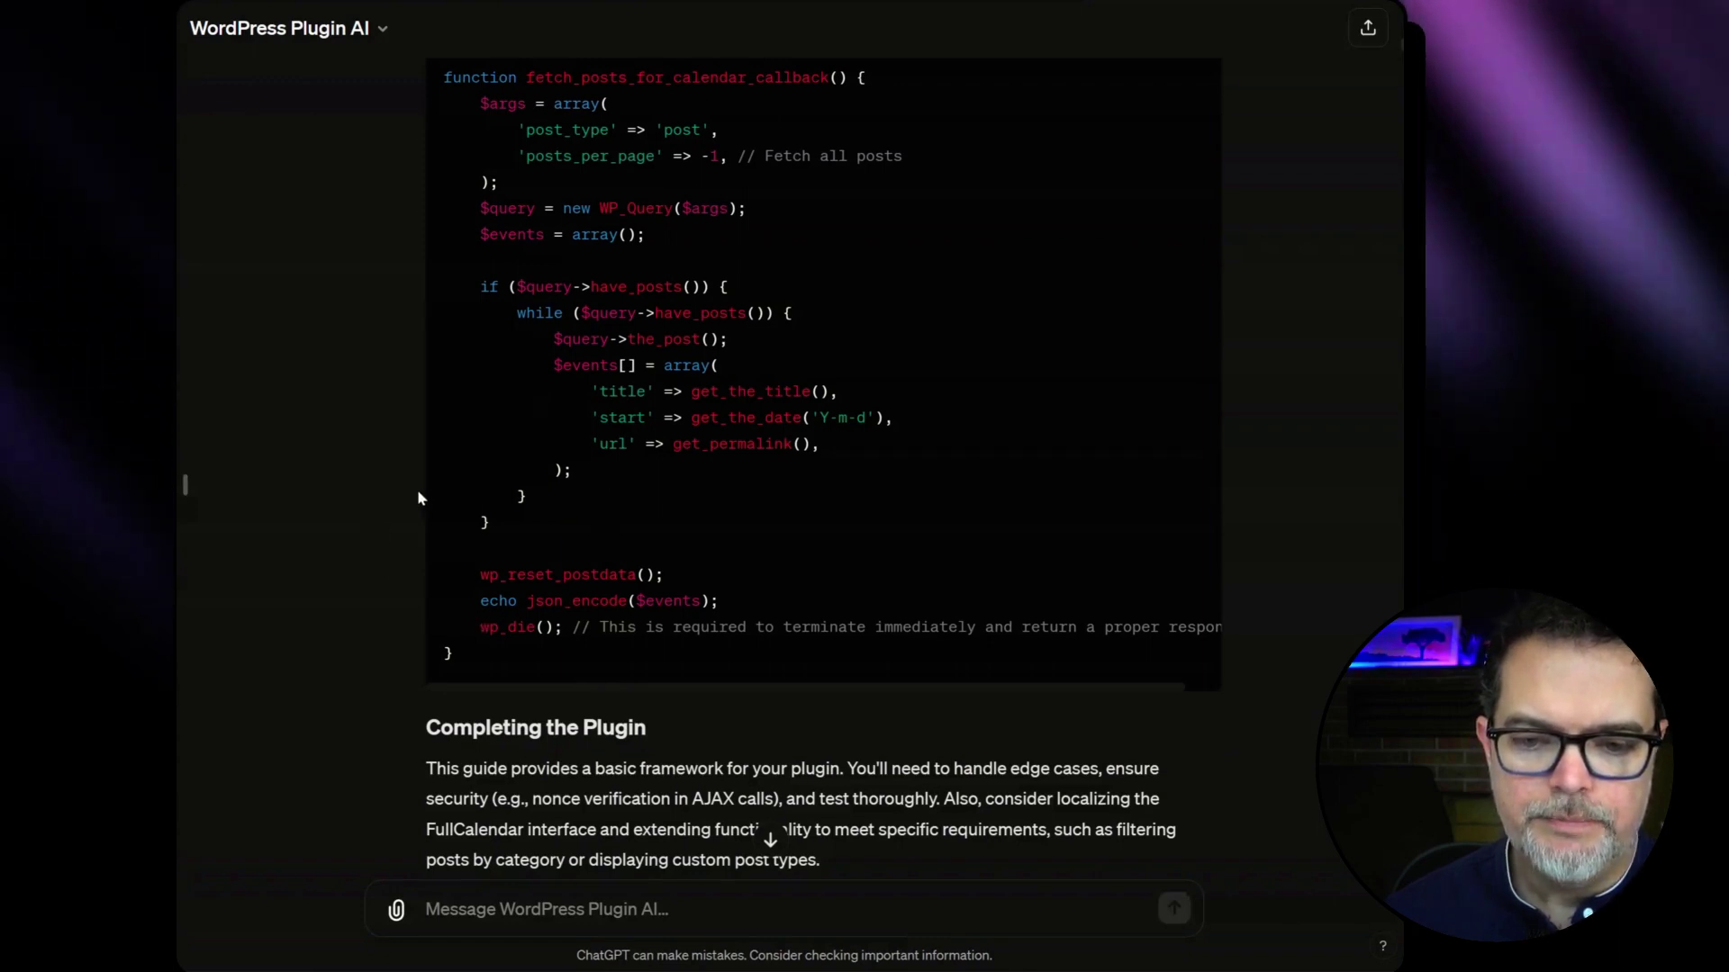
pyautogui.scroll(-2, 408, 503)
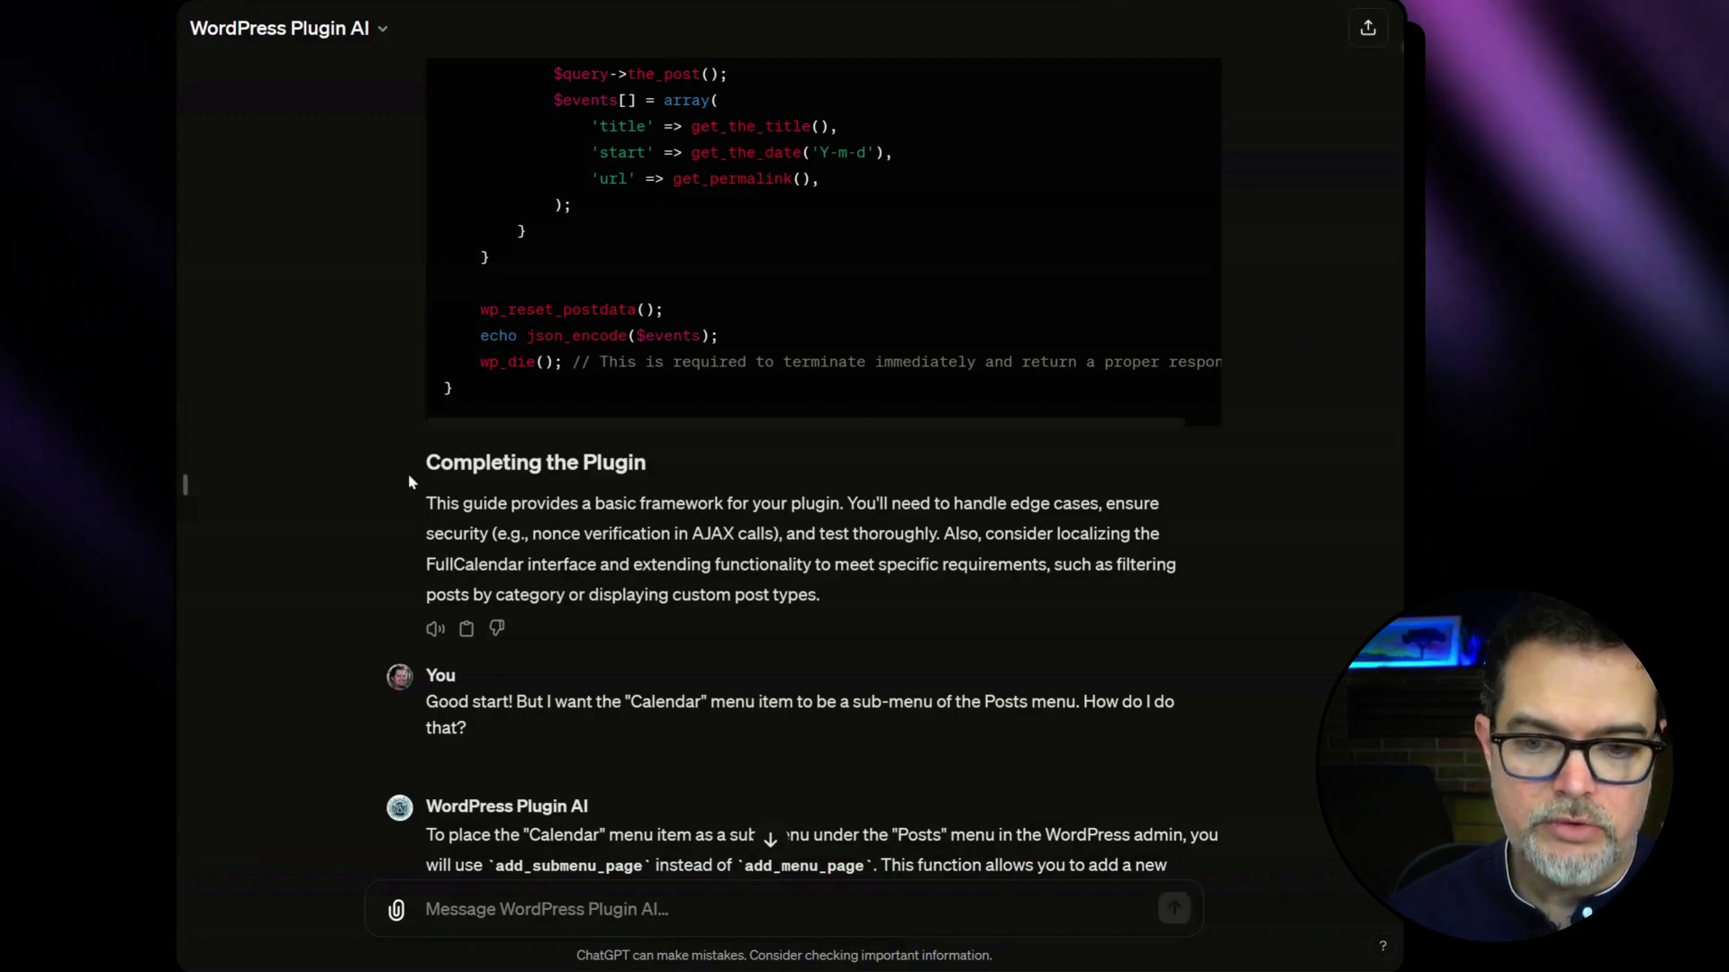
pyautogui.scroll(1, 395, 474)
pyautogui.scroll(2, 392, 474)
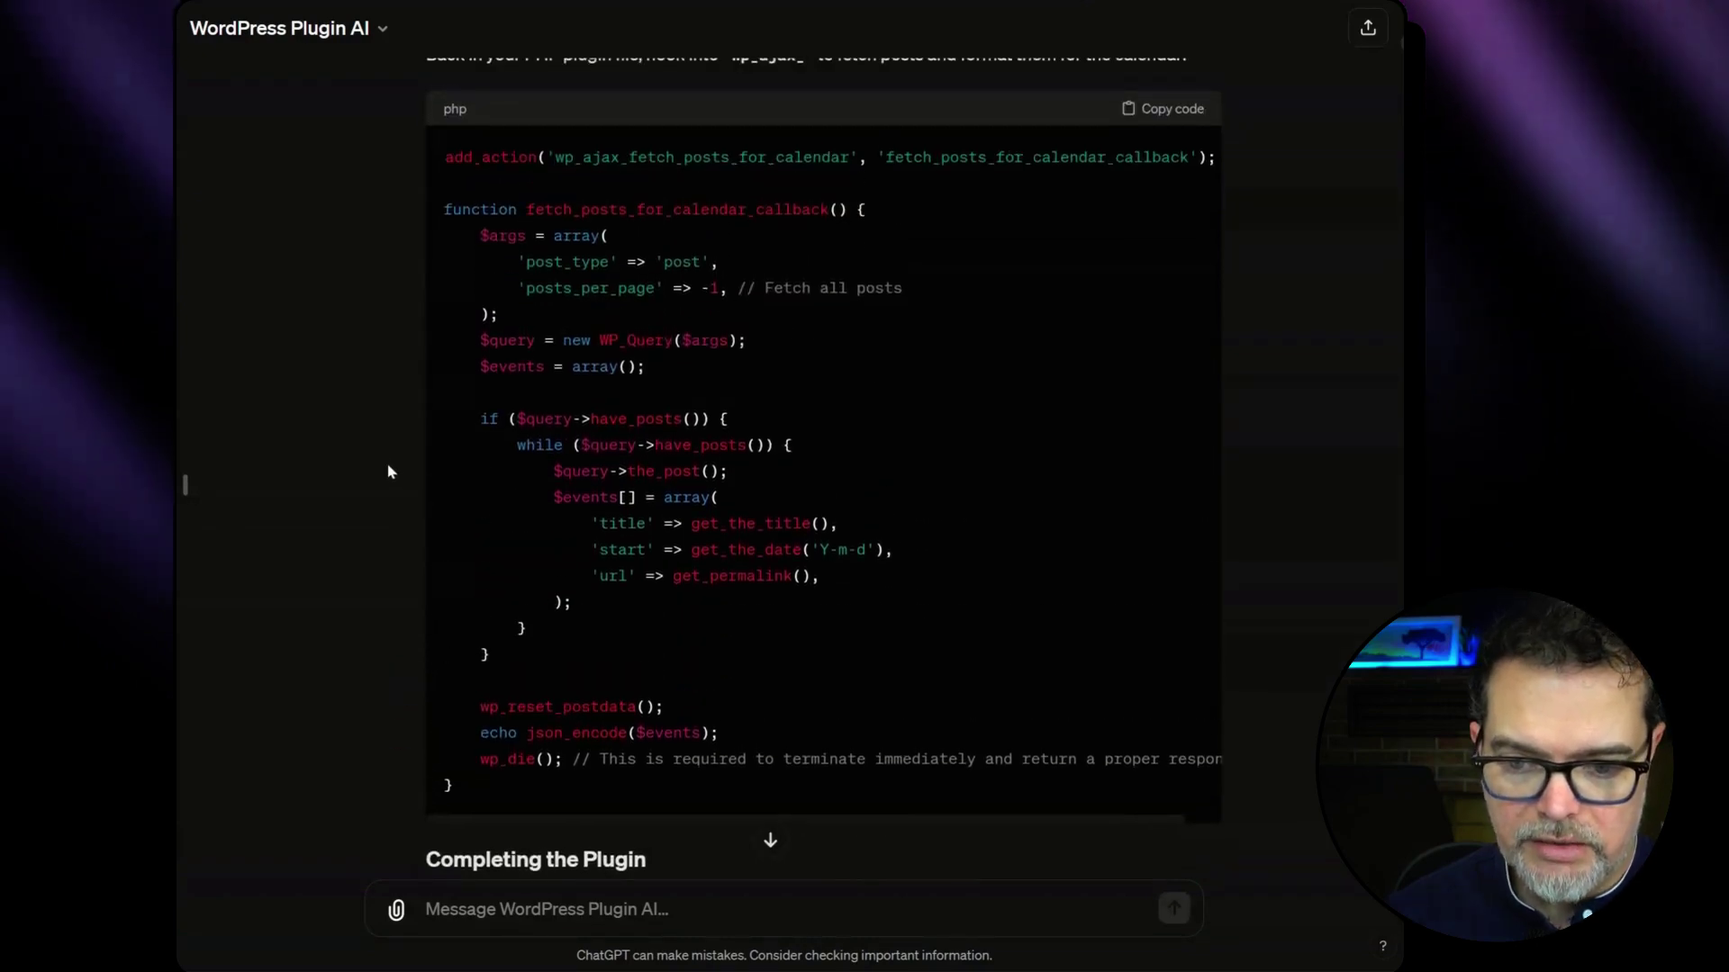
pyautogui.scroll(2, 388, 472)
pyautogui.scroll(1, 387, 472)
pyautogui.scroll(2, 388, 471)
pyautogui.scroll(1, 388, 472)
pyautogui.scroll(-5, 388, 470)
pyautogui.scroll(-4, 388, 470)
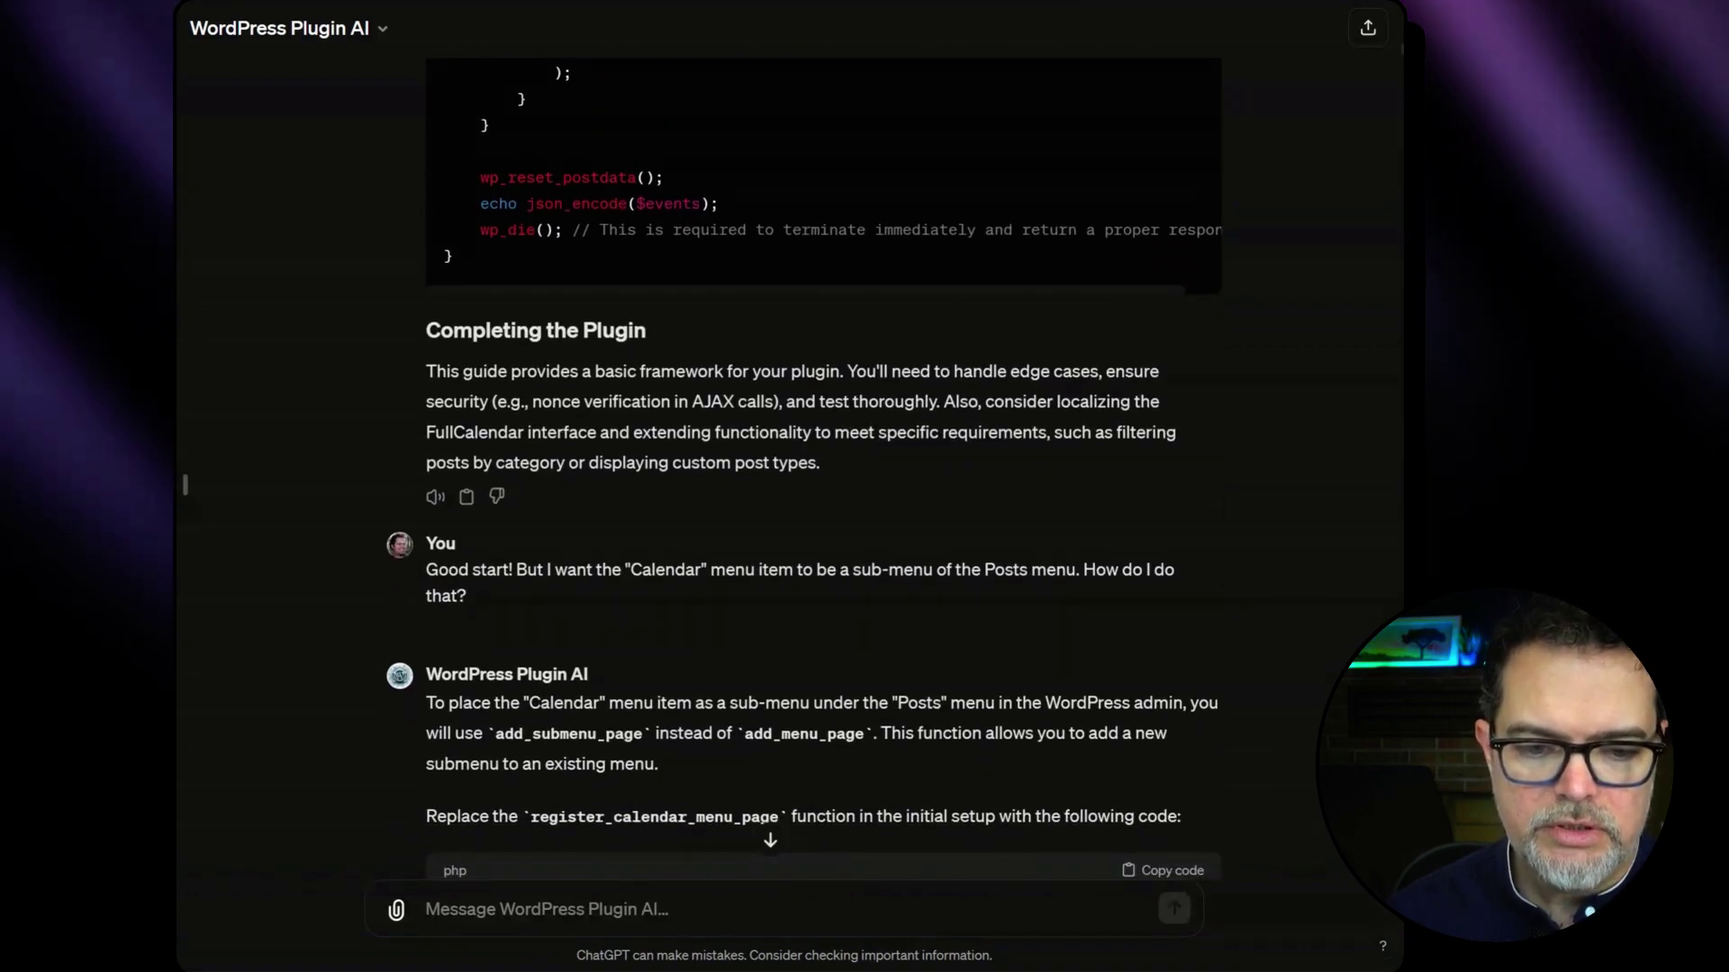
pyautogui.scroll(2, 375, 428)
pyautogui.scroll(2, 405, 433)
pyautogui.scroll(1, 436, 436)
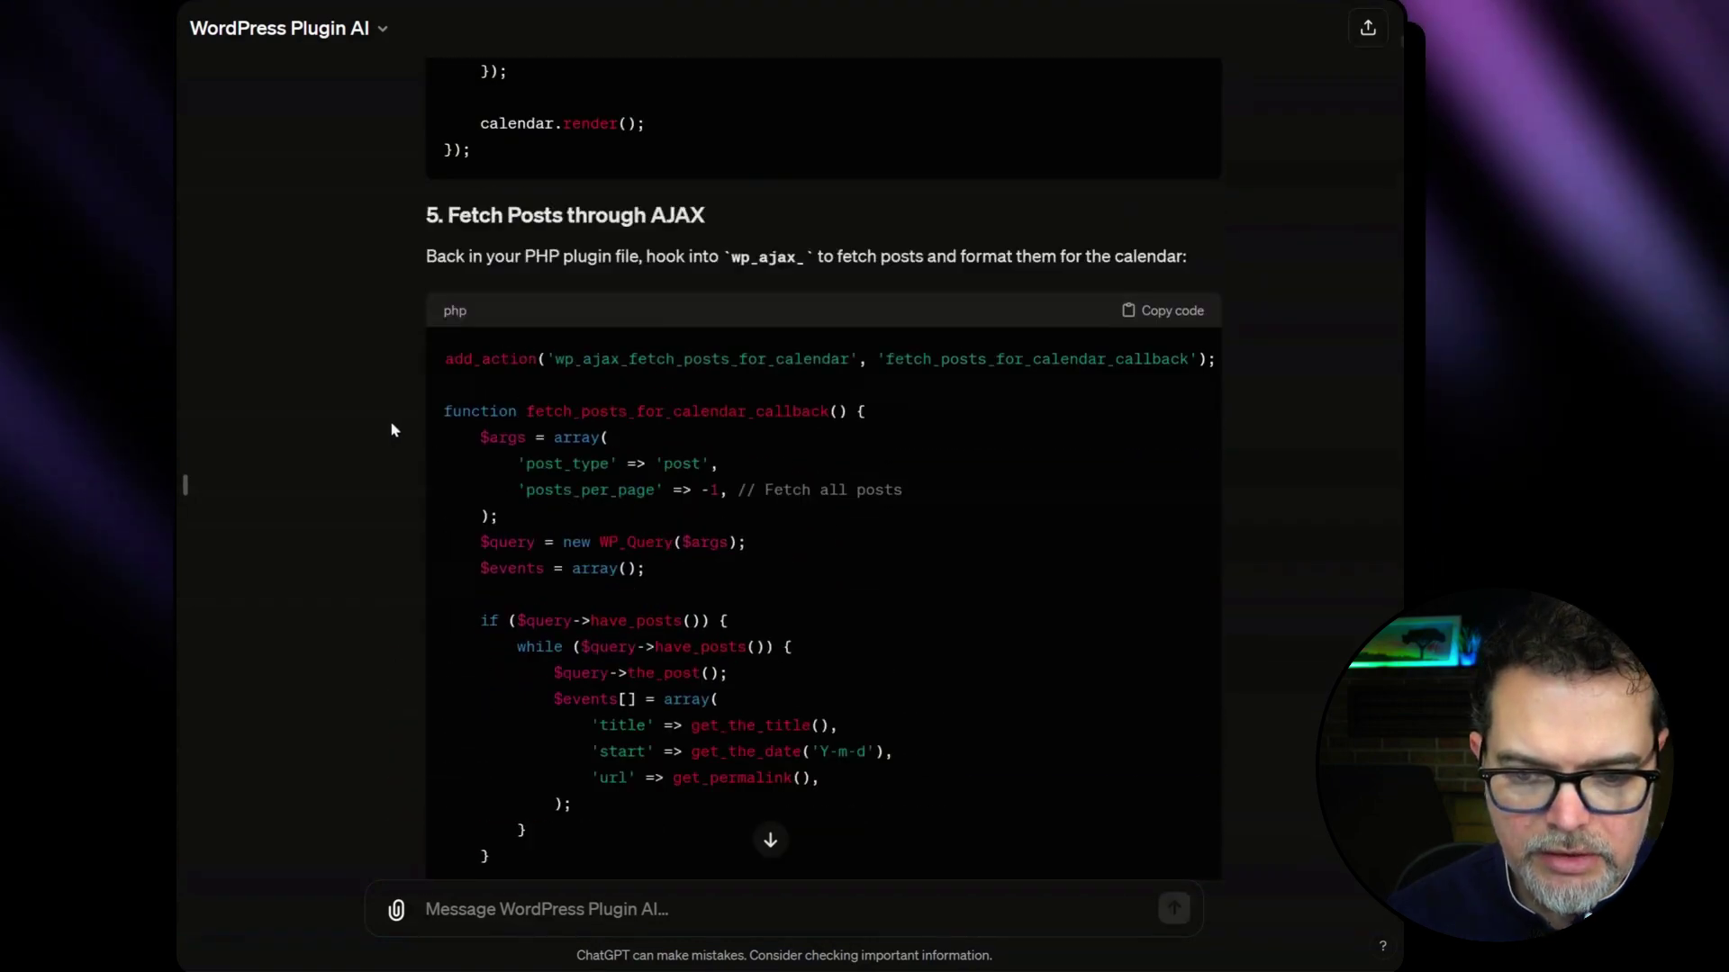
pyautogui.scroll(2, 390, 420)
pyautogui.scroll(1, 391, 422)
pyautogui.scroll(3, 399, 413)
pyautogui.scroll(1, 412, 415)
pyautogui.scroll(4, 415, 417)
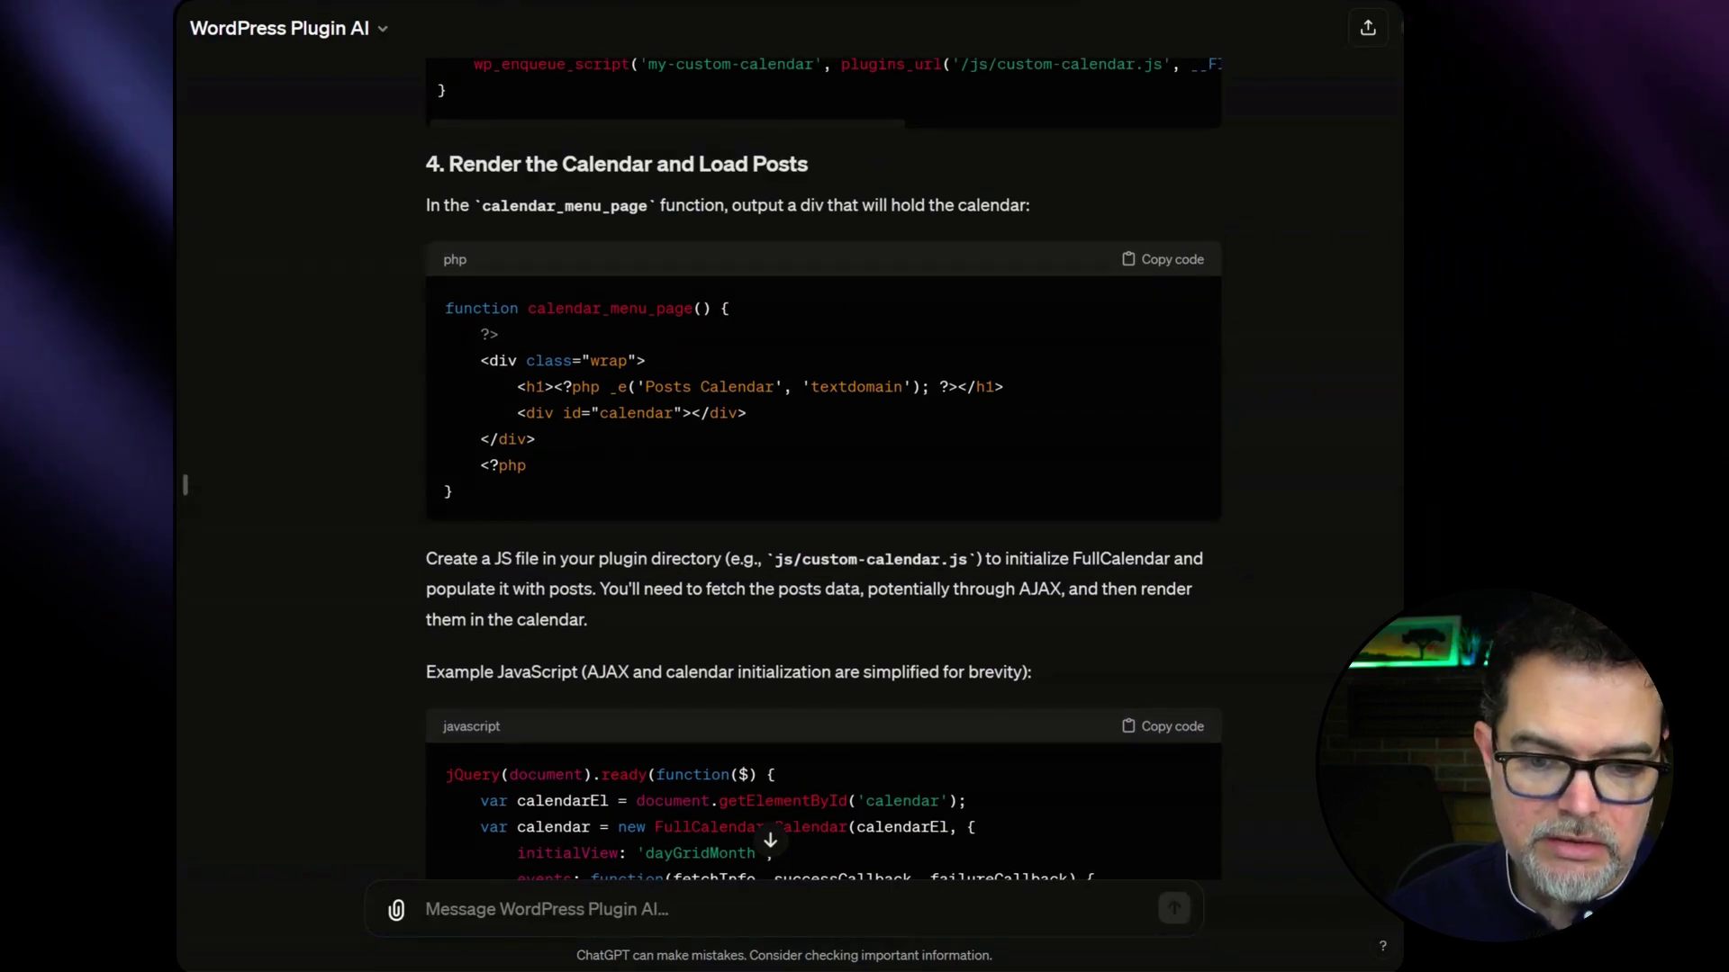
pyautogui.scroll(2, 347, 395)
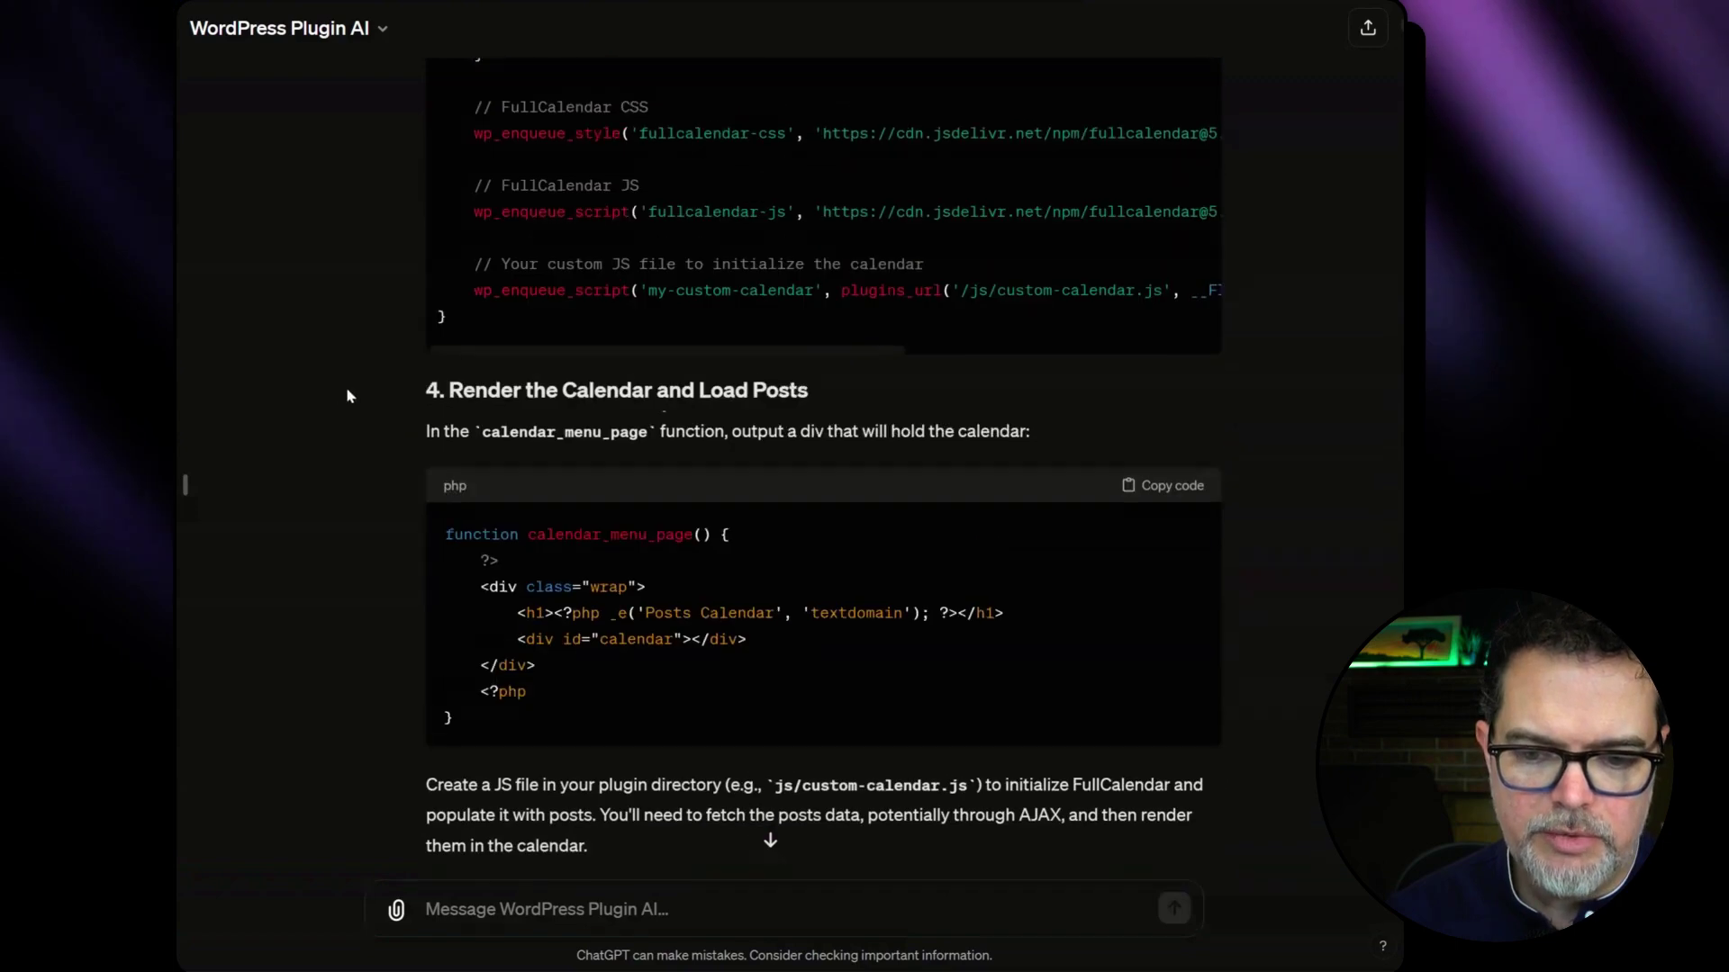
pyautogui.scroll(-1, 347, 395)
pyautogui.scroll(-3, 347, 396)
pyautogui.scroll(-5, 348, 395)
pyautogui.scroll(-1, 348, 396)
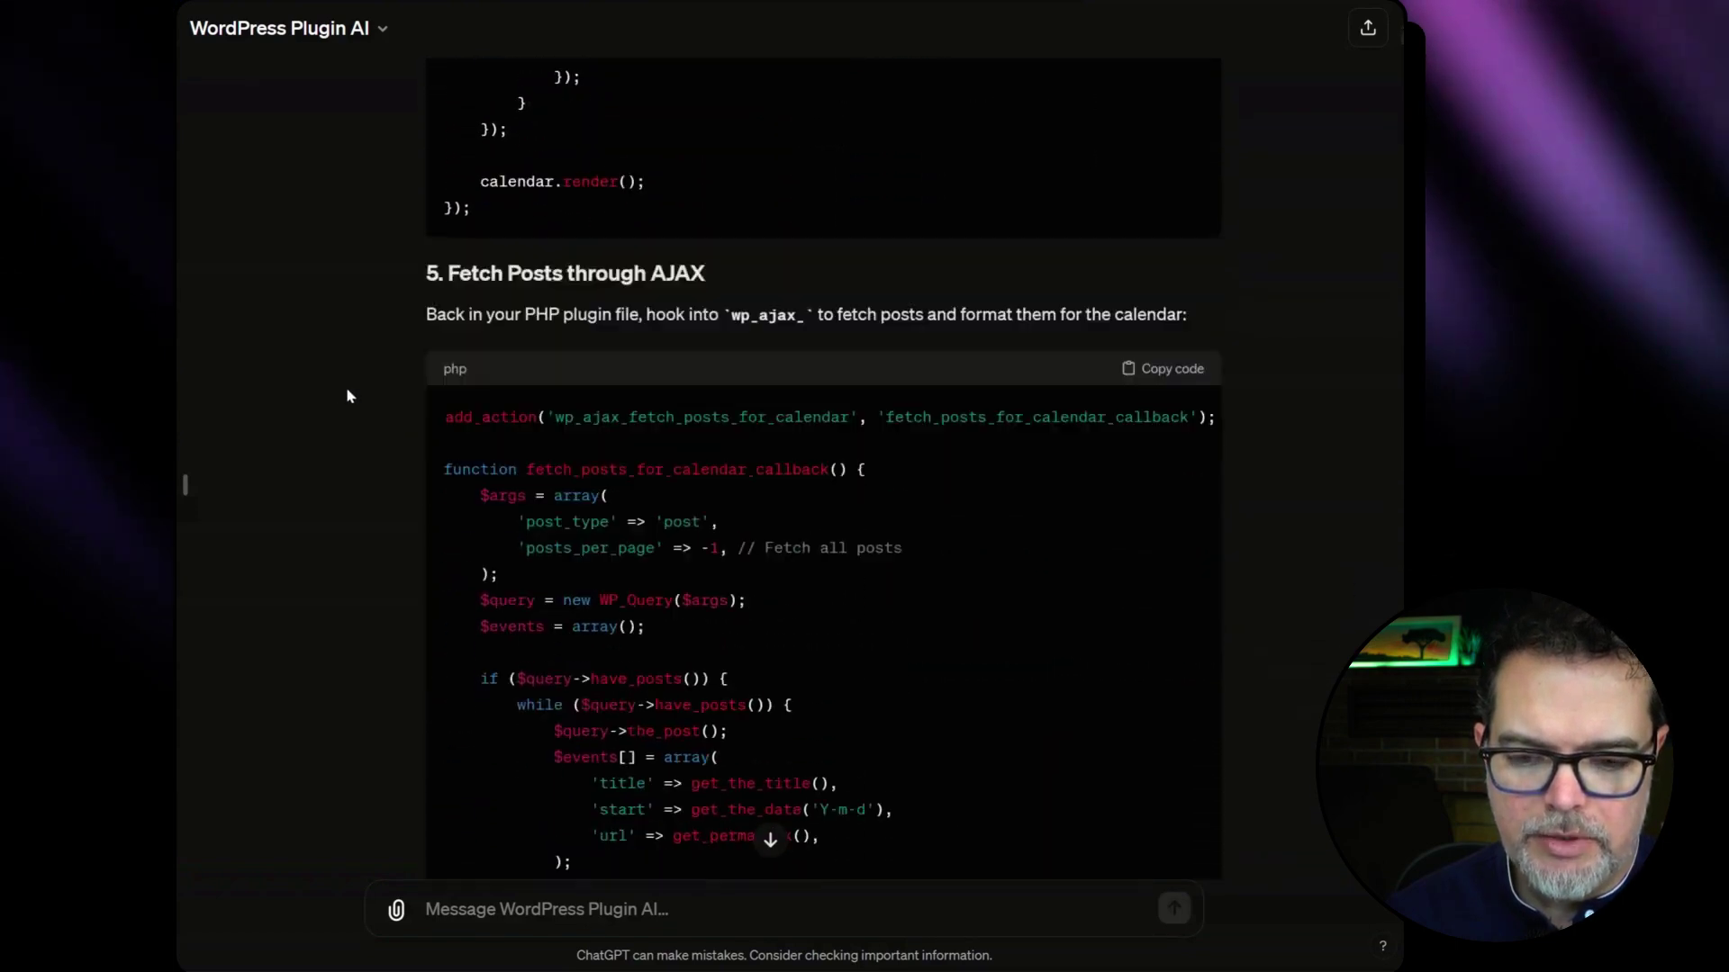
pyautogui.scroll(-4, 347, 395)
pyautogui.scroll(-2, 347, 393)
pyautogui.scroll(-1, 347, 398)
pyautogui.scroll(-1, 343, 419)
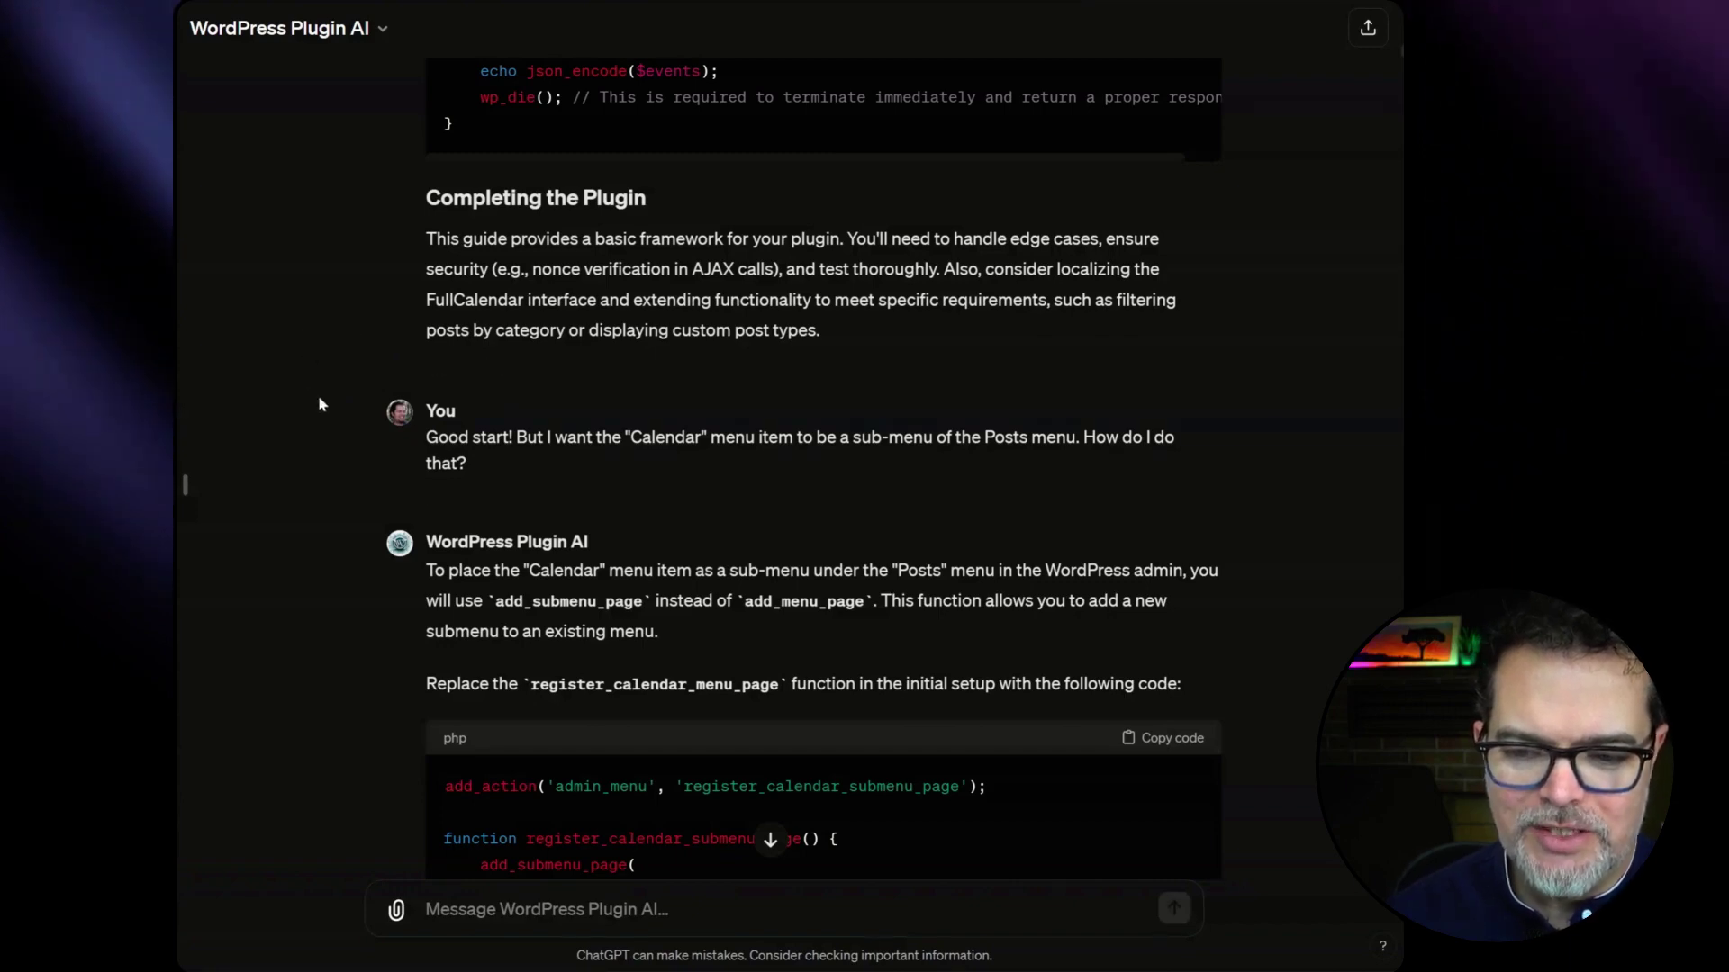
pyautogui.scroll(-2, 424, 338)
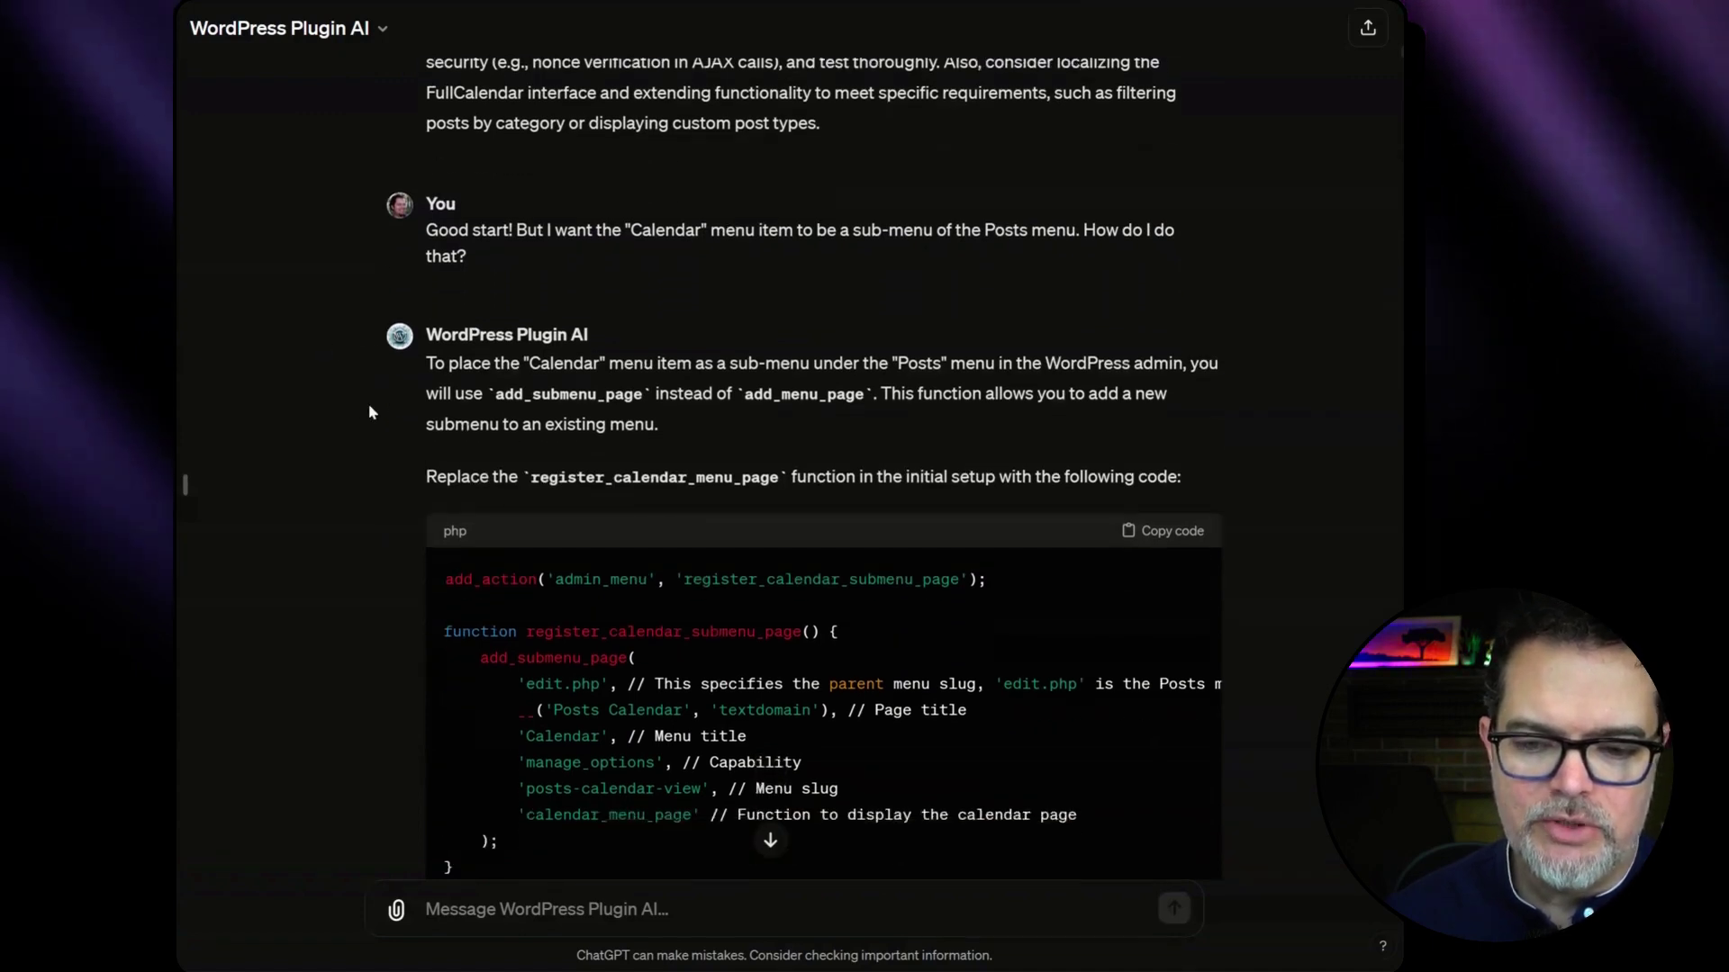
pyautogui.scroll(-2, 368, 404)
pyautogui.scroll(5, 361, 285)
pyautogui.scroll(3, 365, 297)
pyautogui.scroll(5, 393, 355)
pyautogui.scroll(2, 397, 375)
pyautogui.scroll(2, 397, 374)
pyautogui.scroll(3, 397, 379)
pyautogui.scroll(3, 397, 379)
pyautogui.scroll(-3, 398, 378)
pyautogui.scroll(-3, 398, 379)
pyautogui.scroll(-2, 397, 379)
pyautogui.scroll(-1, 398, 379)
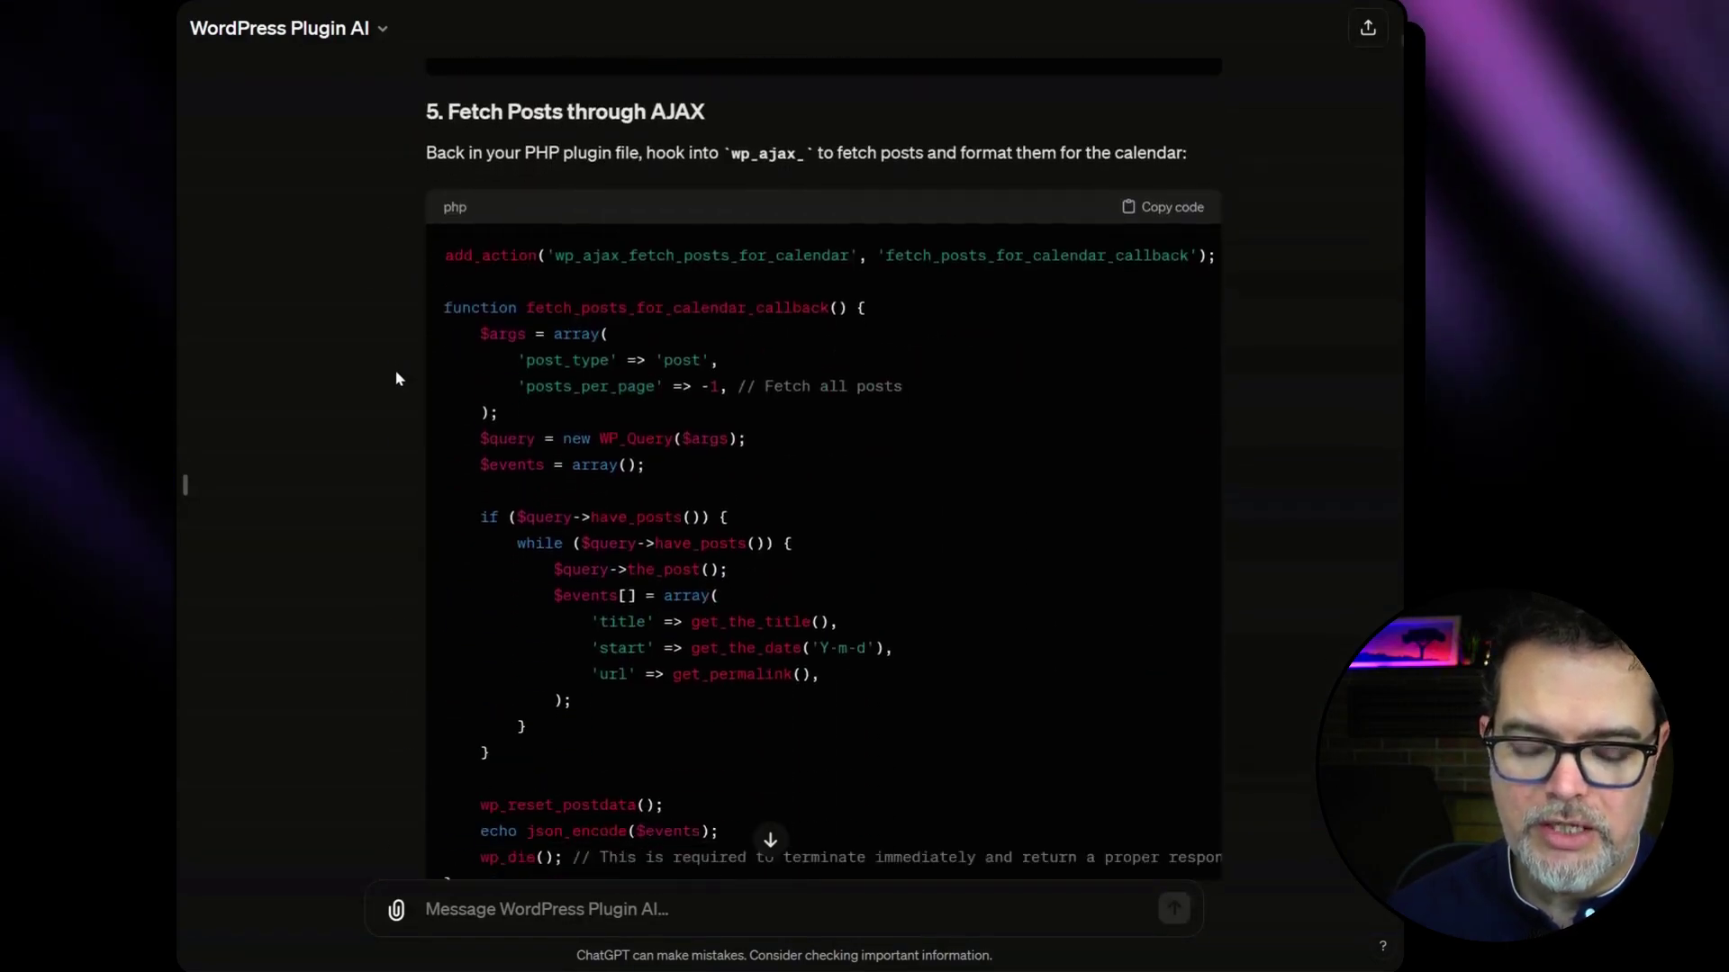
pyautogui.scroll(-2, 397, 378)
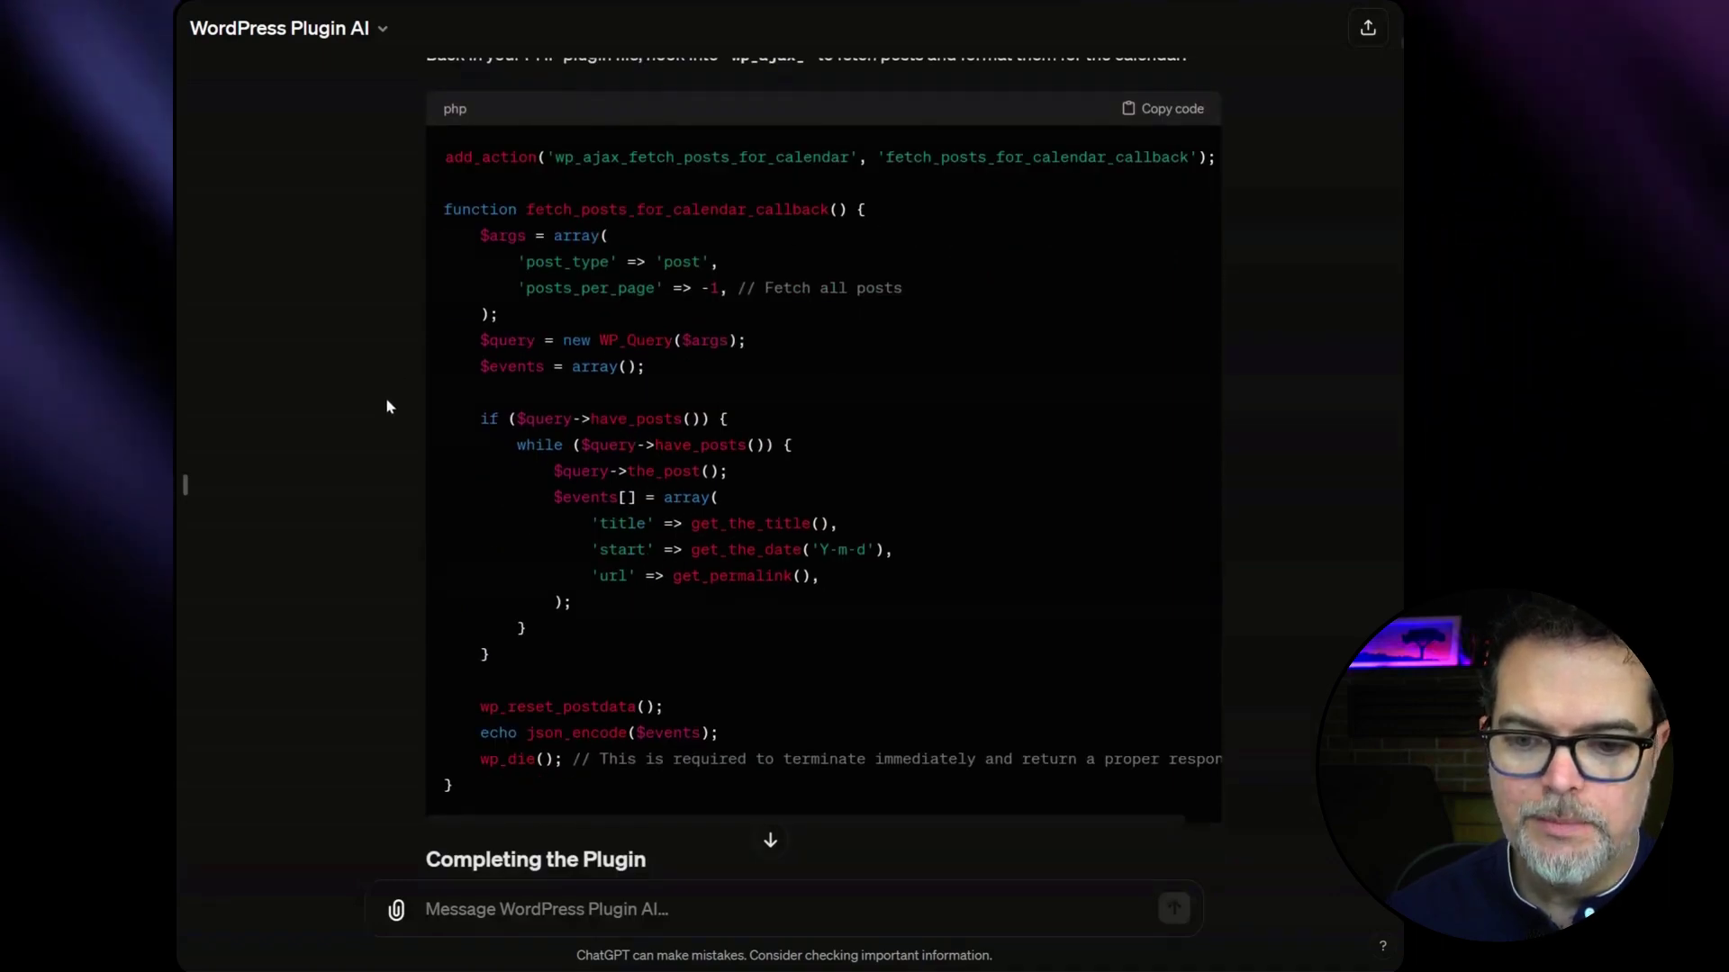
pyautogui.scroll(-2, 386, 406)
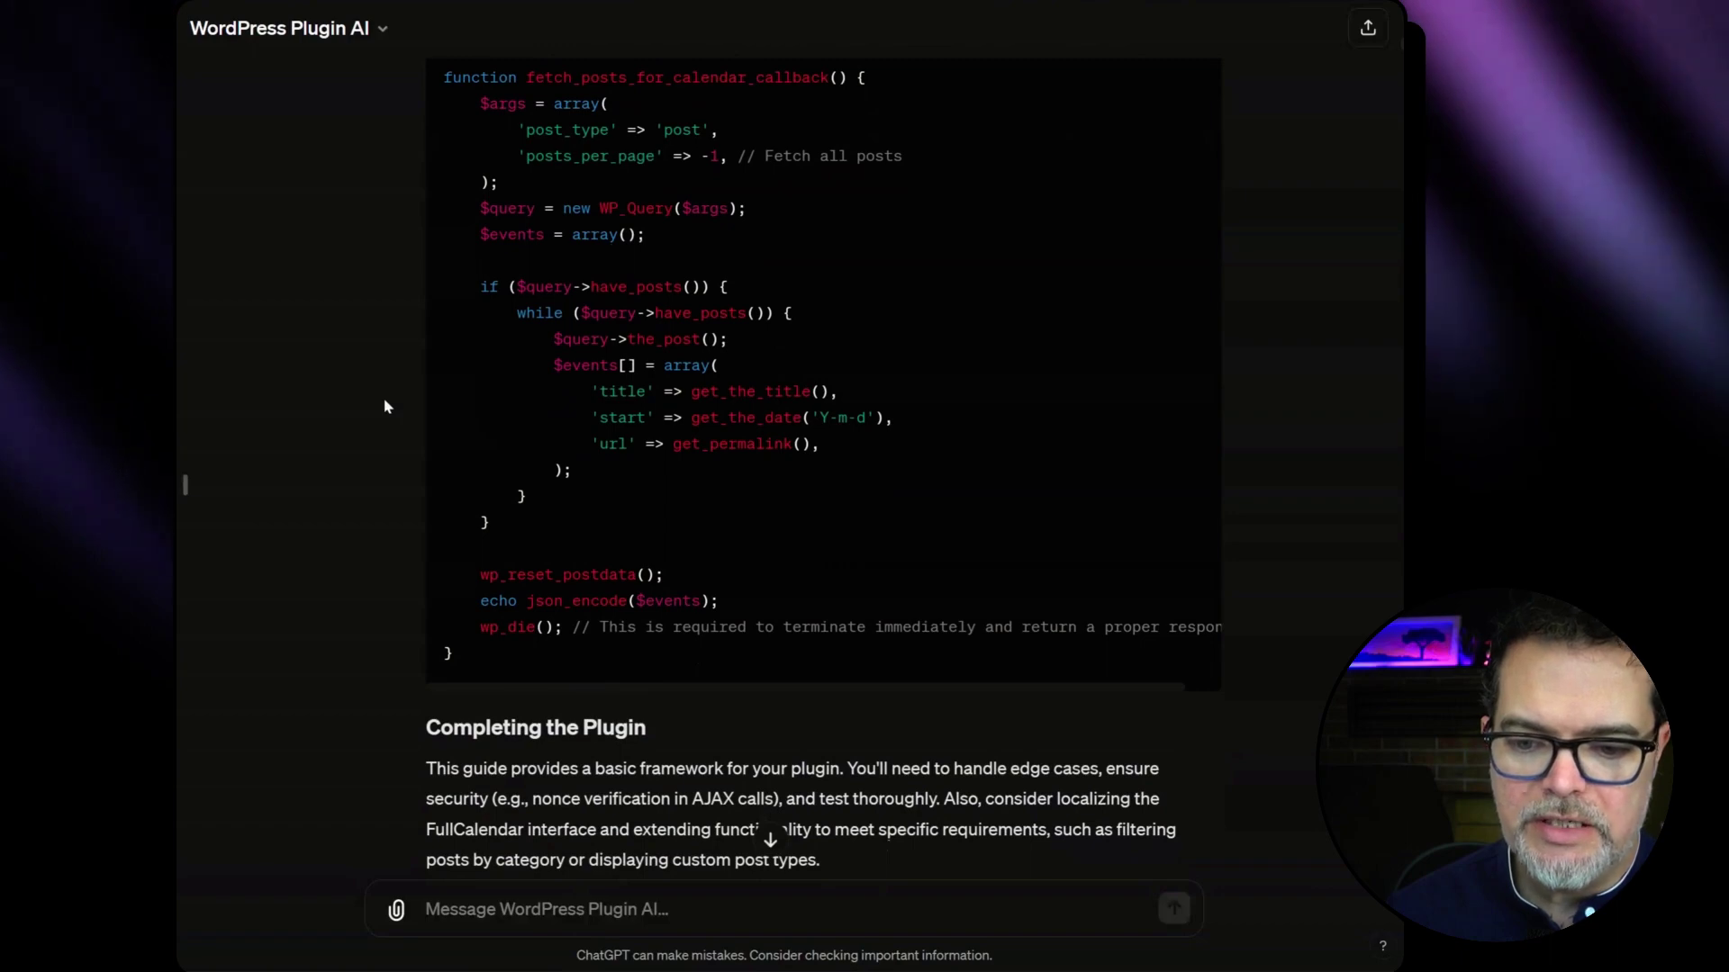
pyautogui.scroll(-1, 385, 420)
pyautogui.scroll(-2, 384, 413)
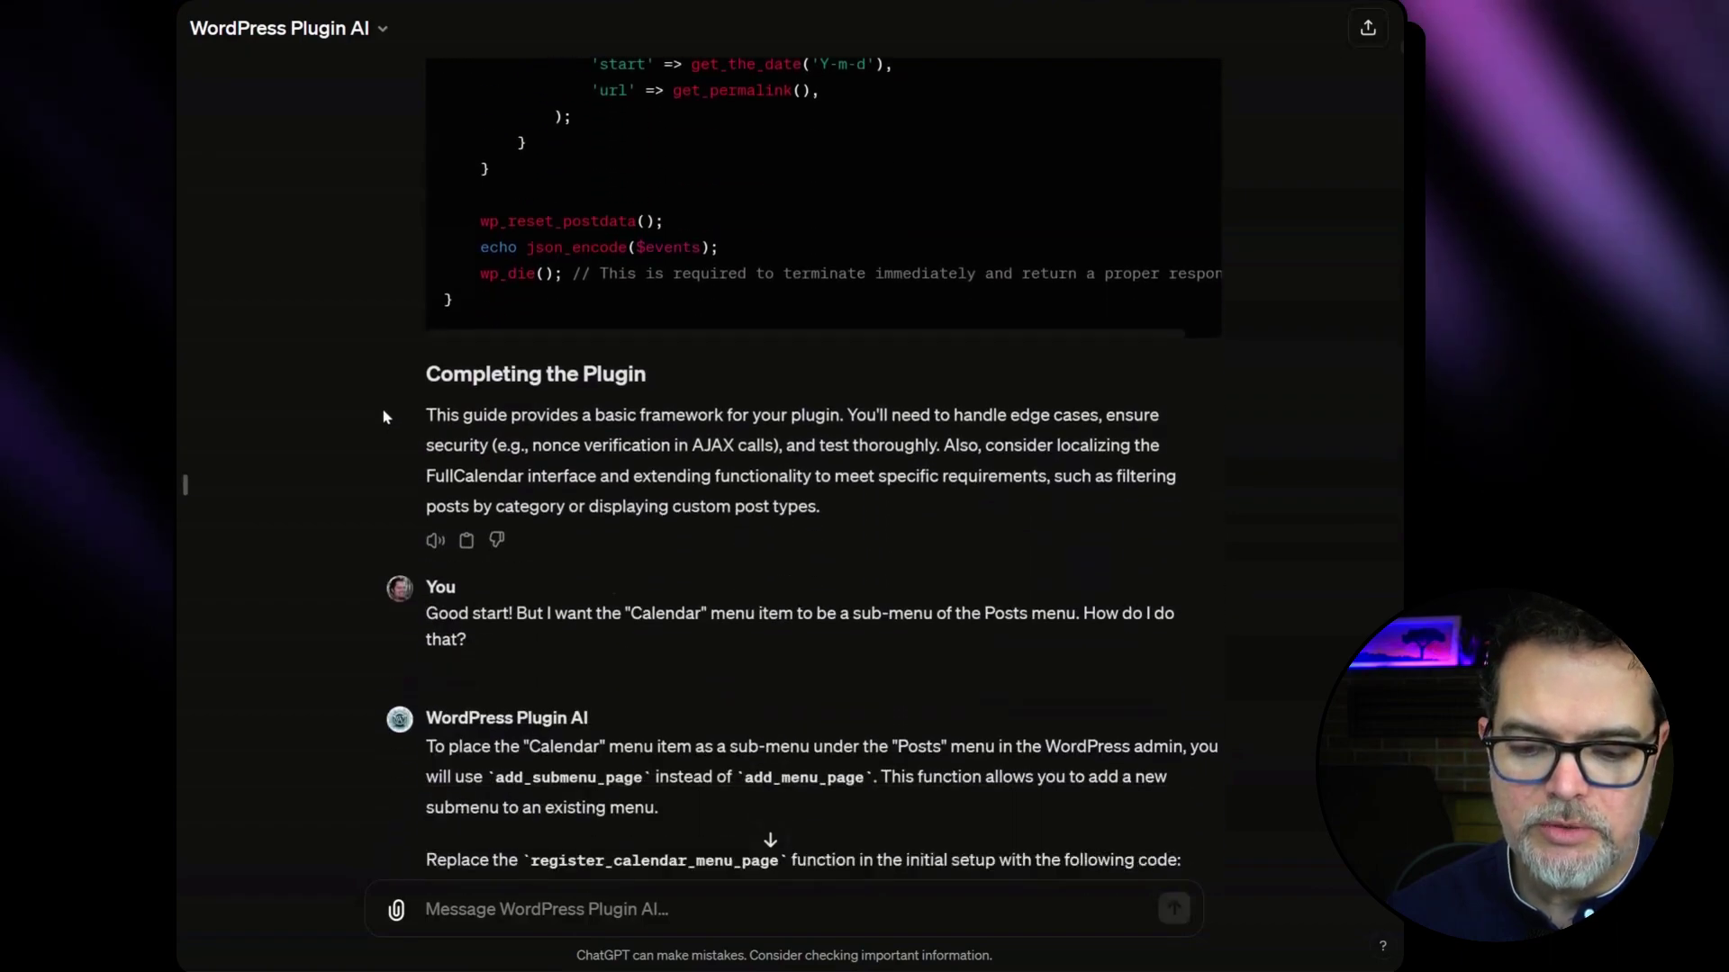
pyautogui.scroll(-2, 384, 412)
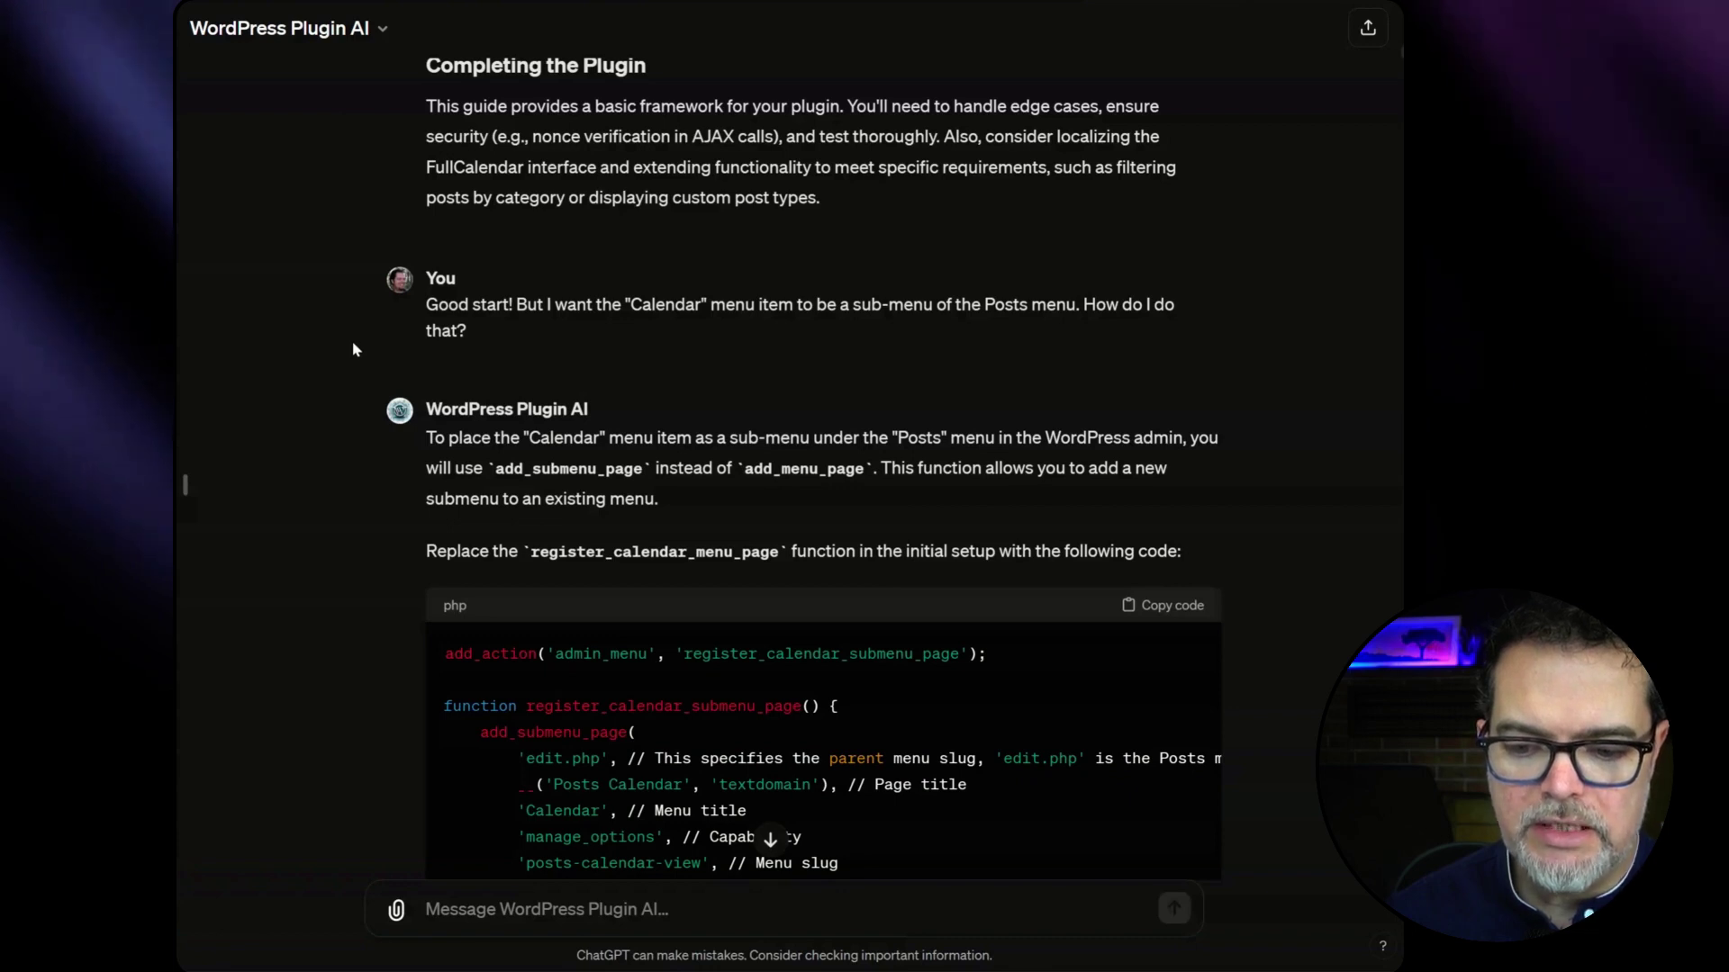
pyautogui.scroll(-2, 352, 350)
pyautogui.scroll(-2, 351, 348)
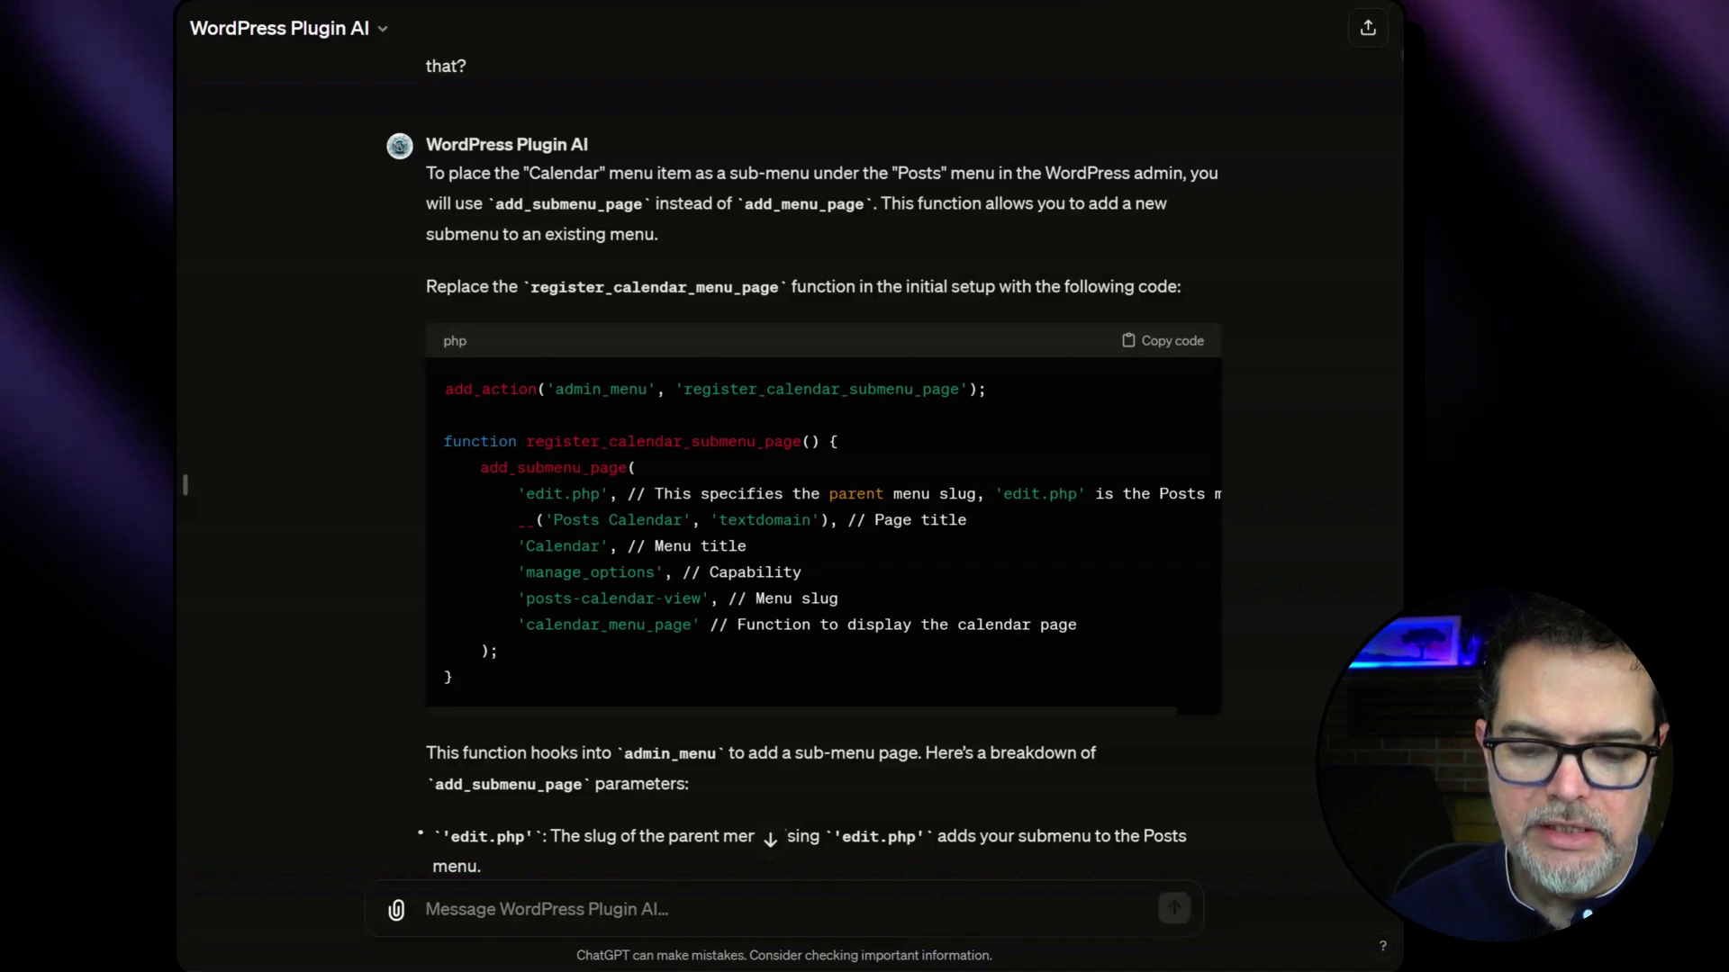
pyautogui.scroll(-2, 382, 512)
pyautogui.scroll(-1, 386, 494)
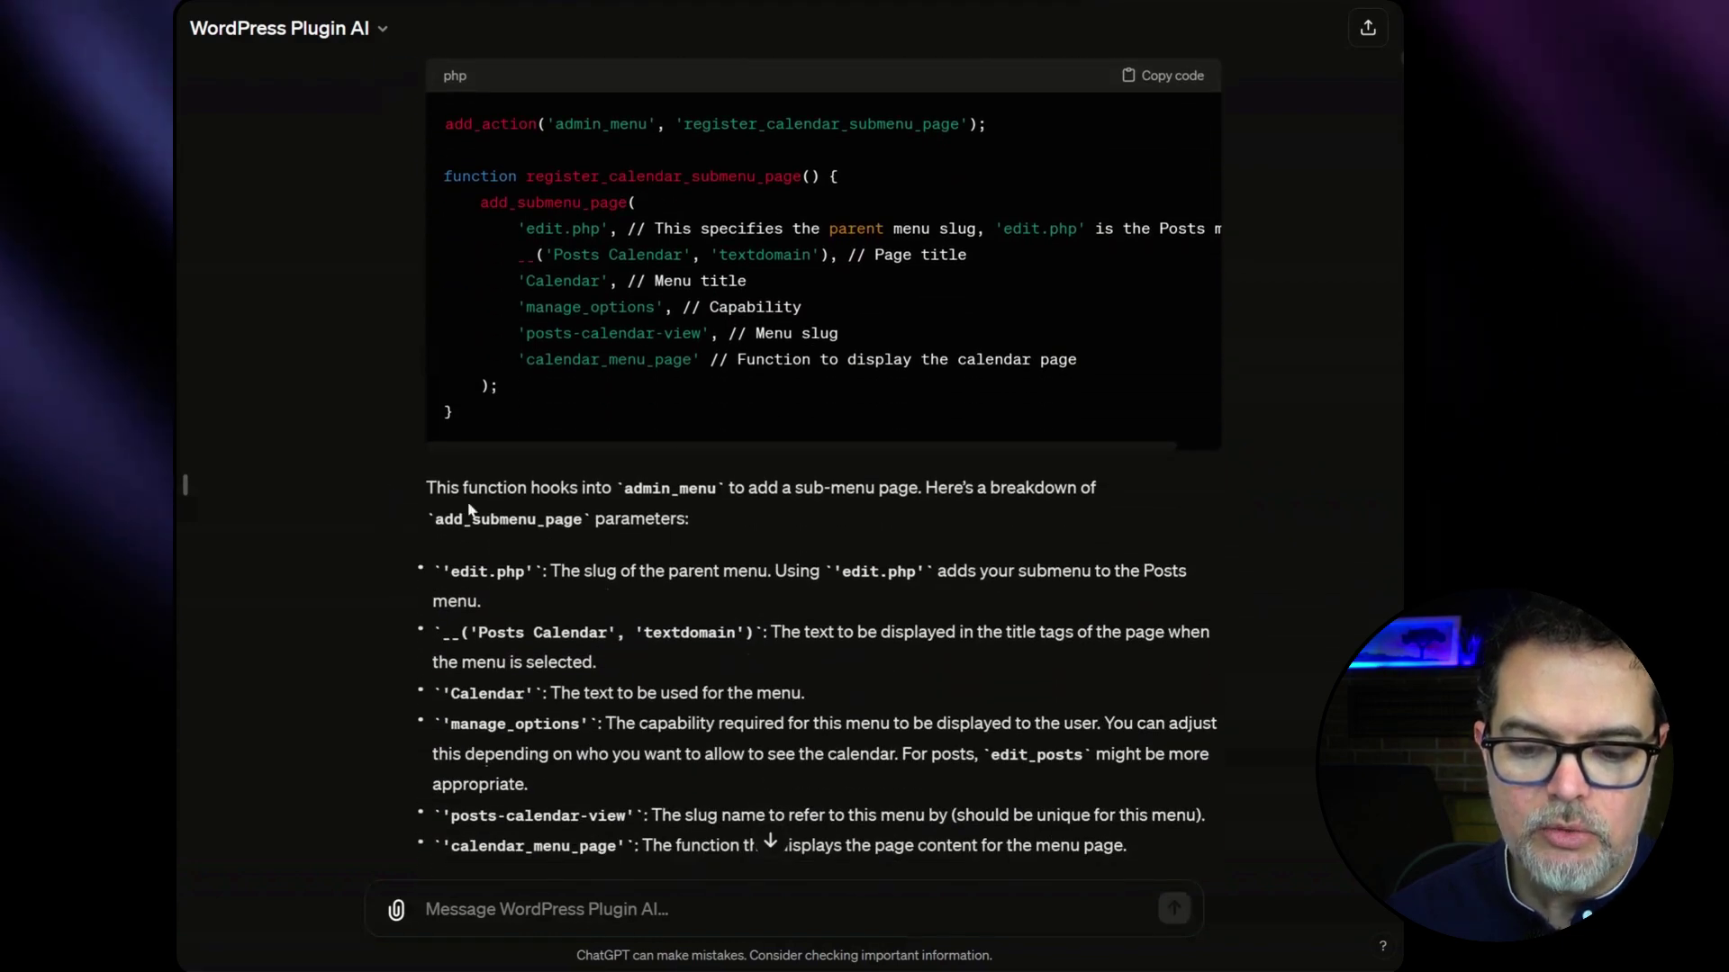
pyautogui.scroll(-1, 406, 497)
pyautogui.scroll(-2, 441, 505)
pyautogui.scroll(2, 440, 505)
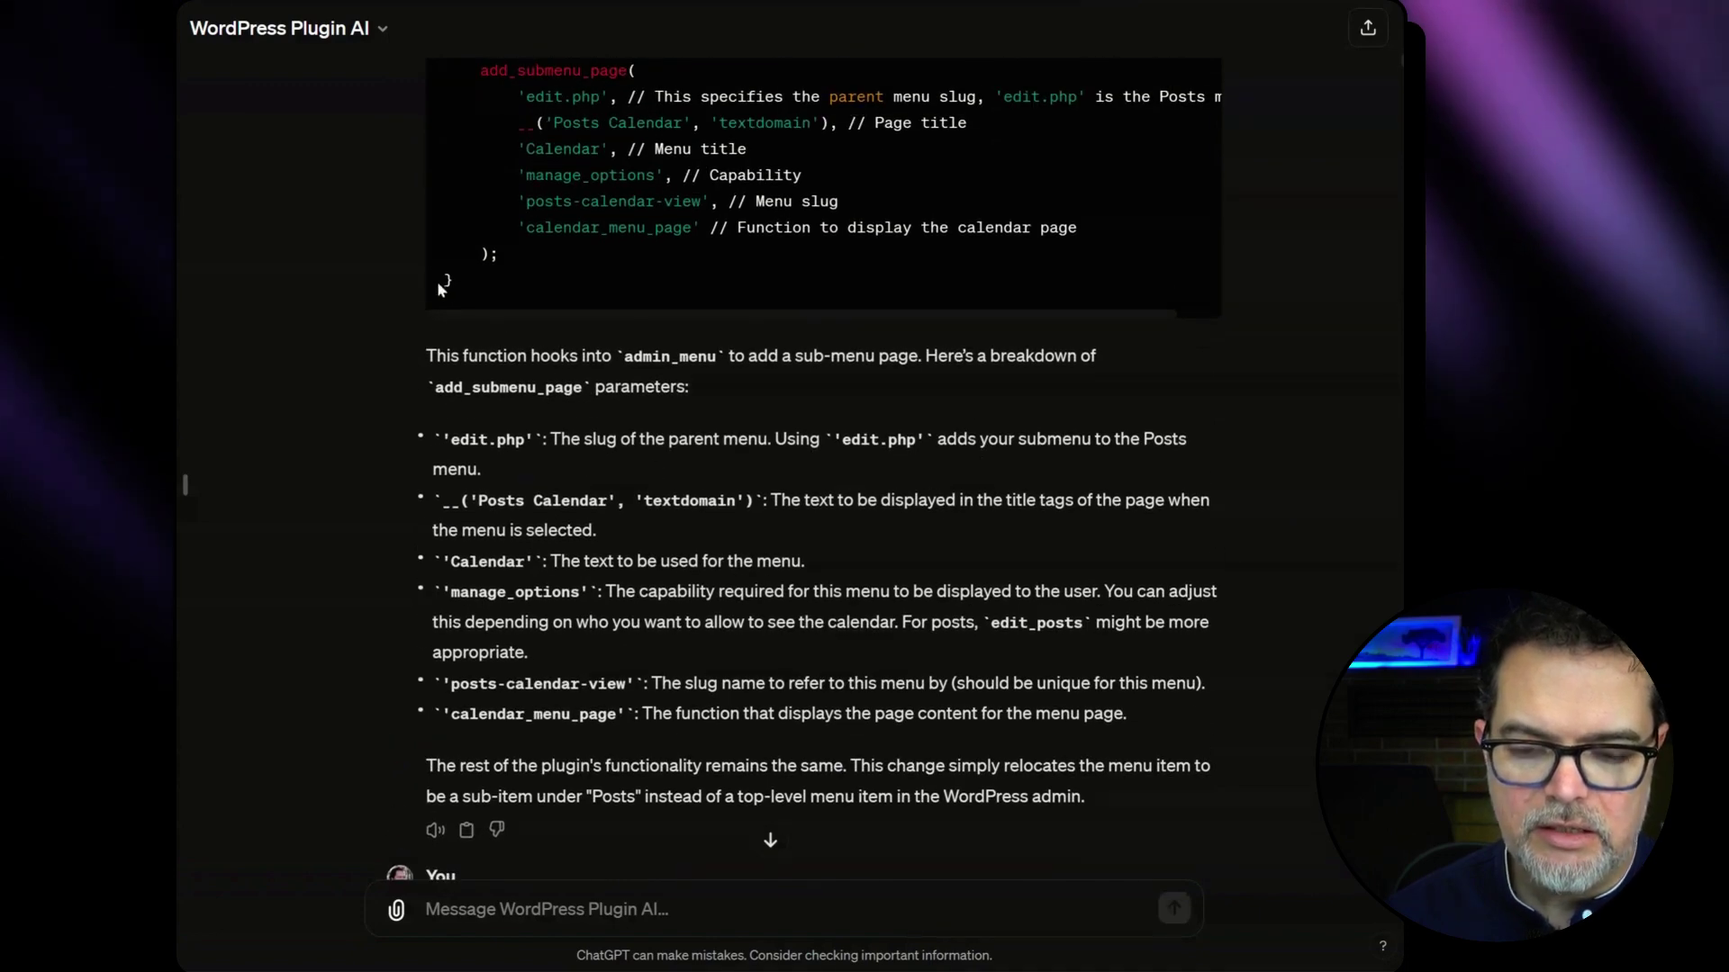
pyautogui.scroll(-2, 386, 390)
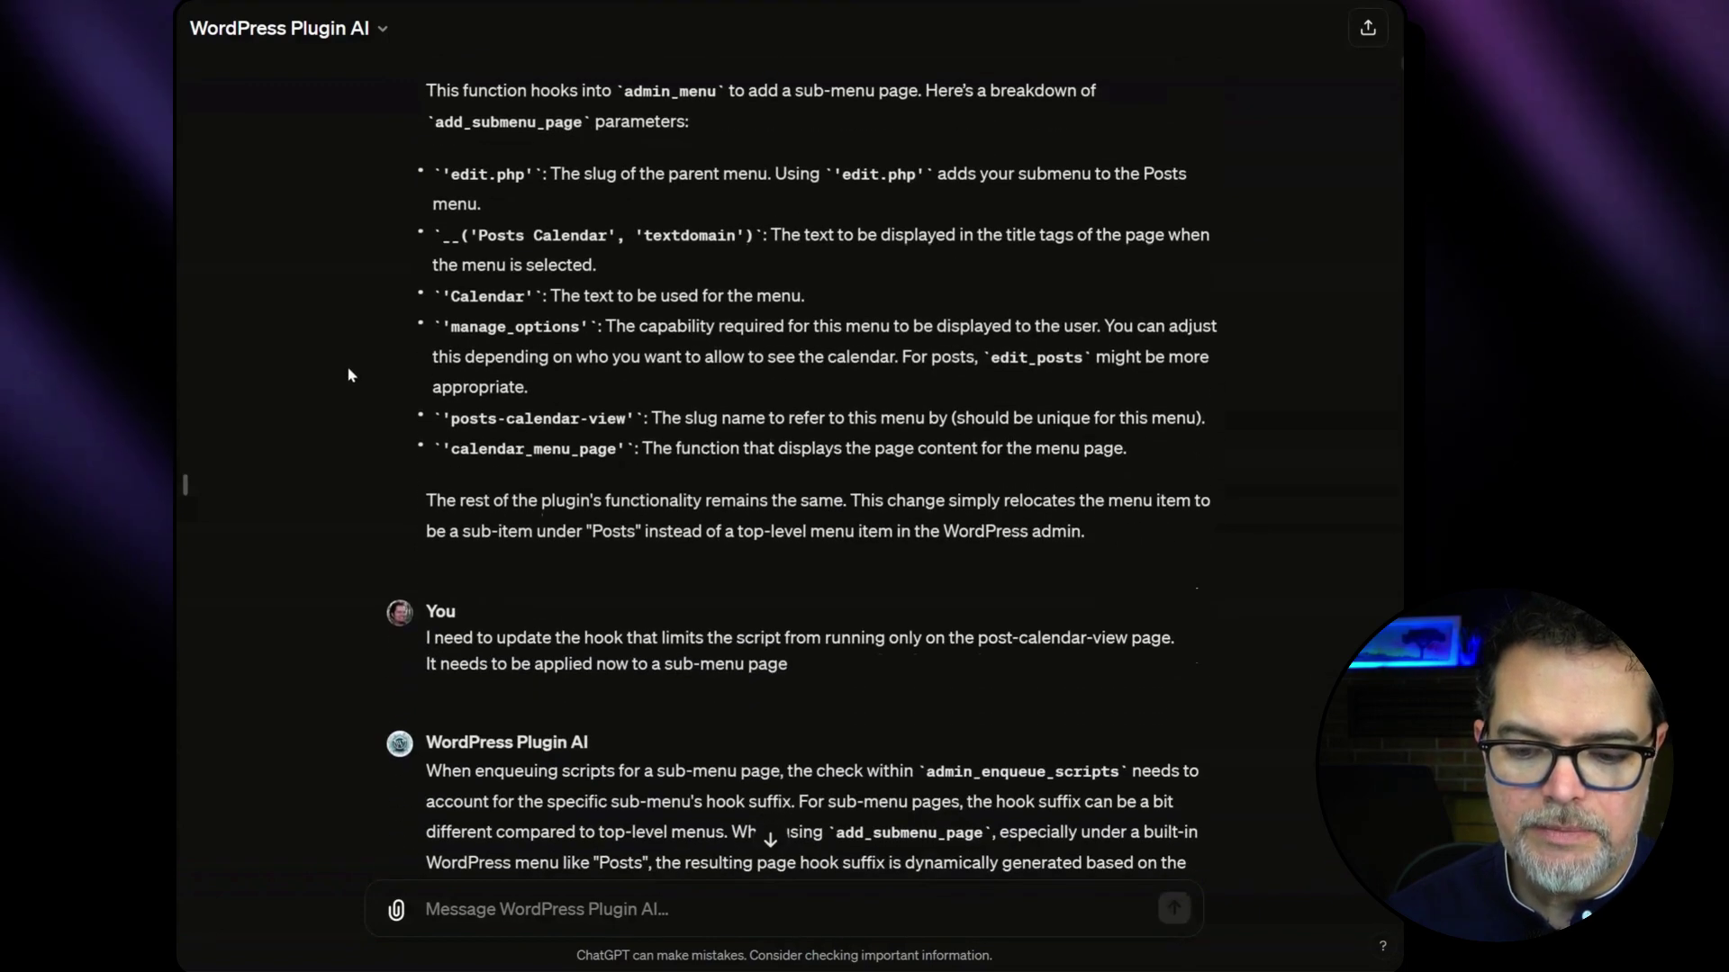
pyautogui.scroll(-1, 347, 374)
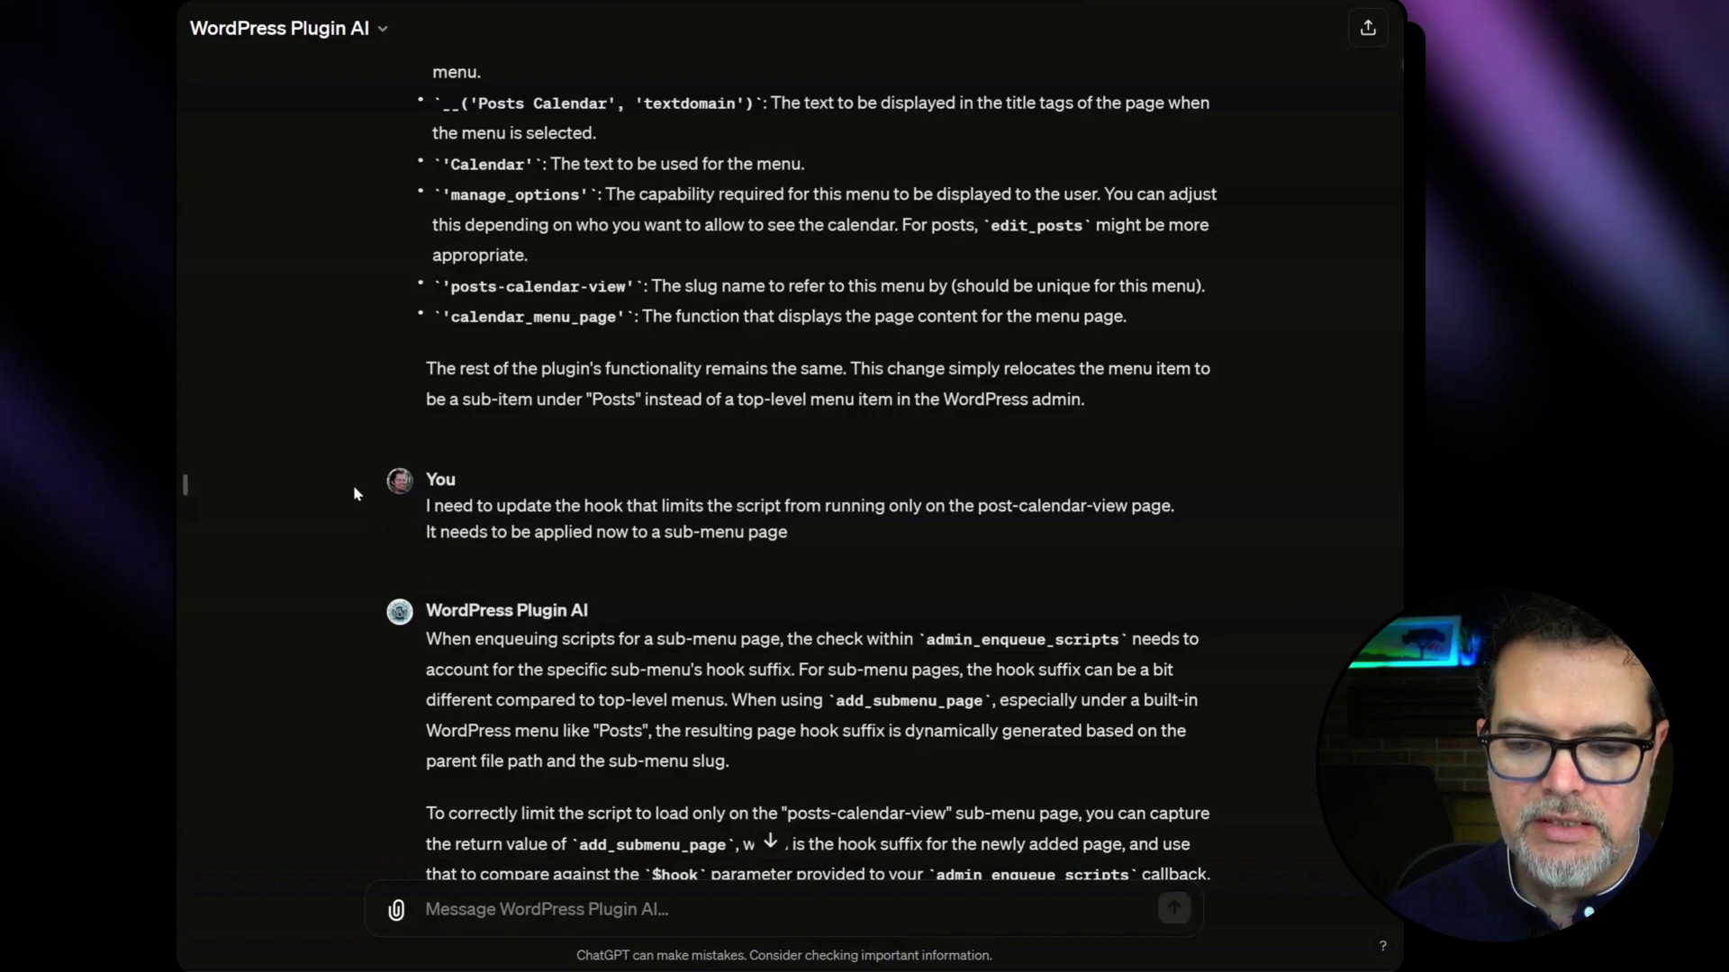
pyautogui.scroll(1, 355, 493)
pyautogui.scroll(1, 354, 492)
pyautogui.scroll(1, 354, 493)
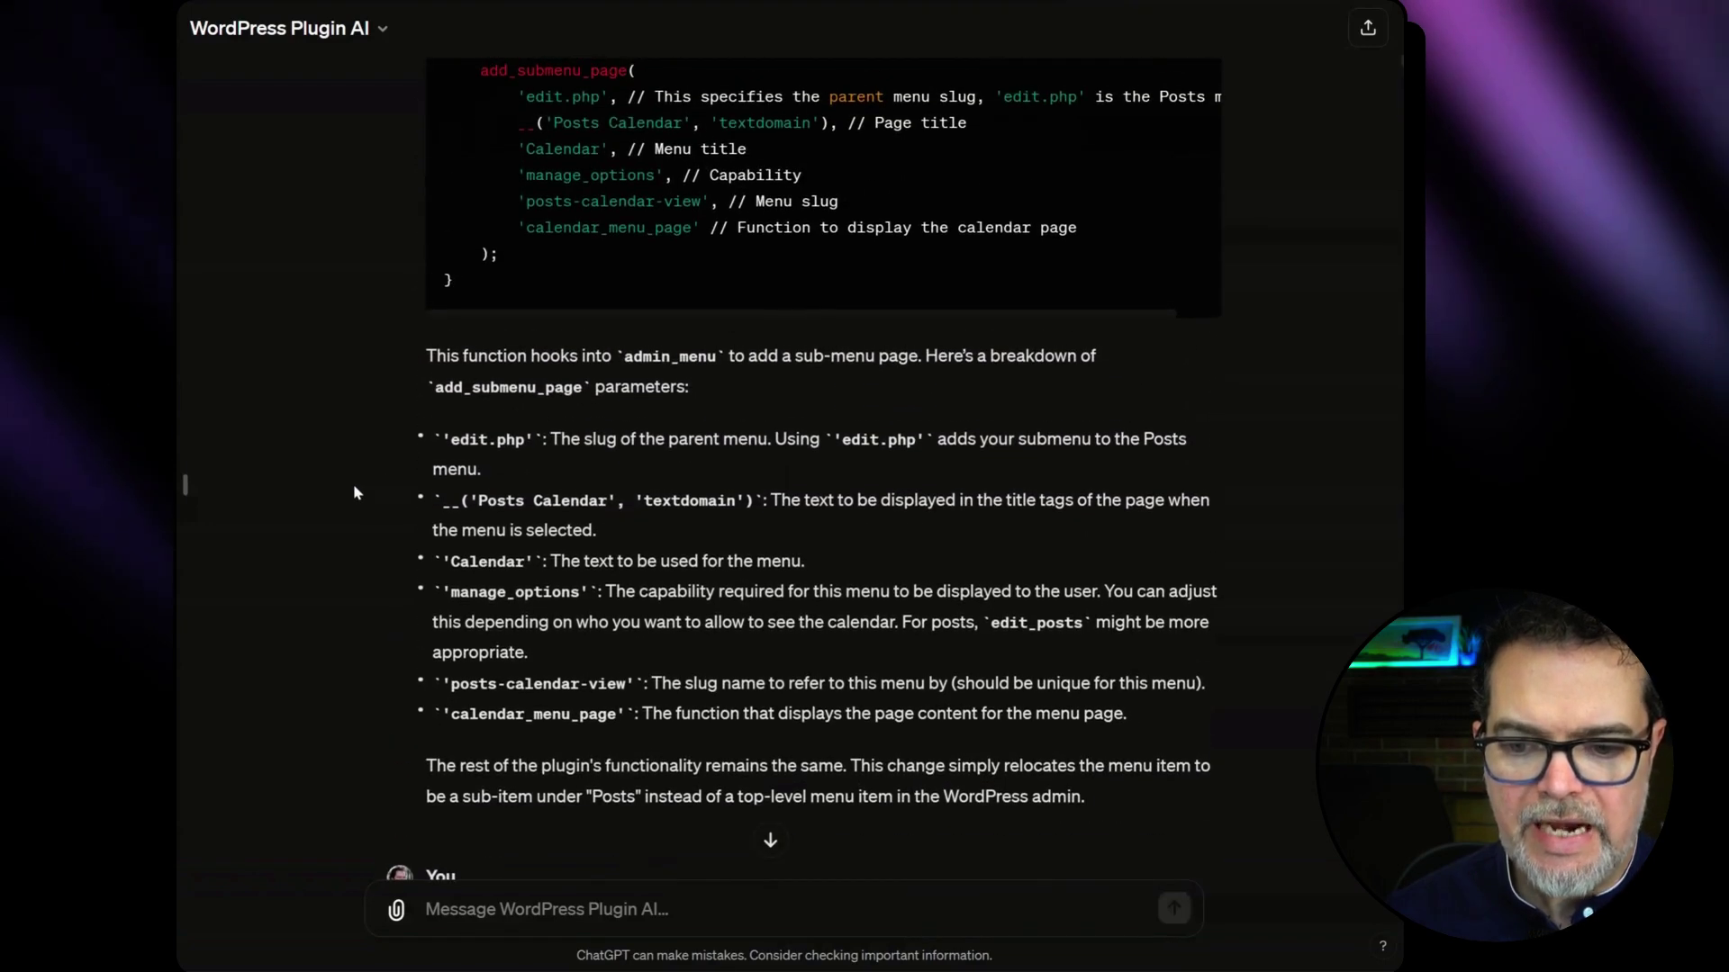
pyautogui.scroll(2, 354, 493)
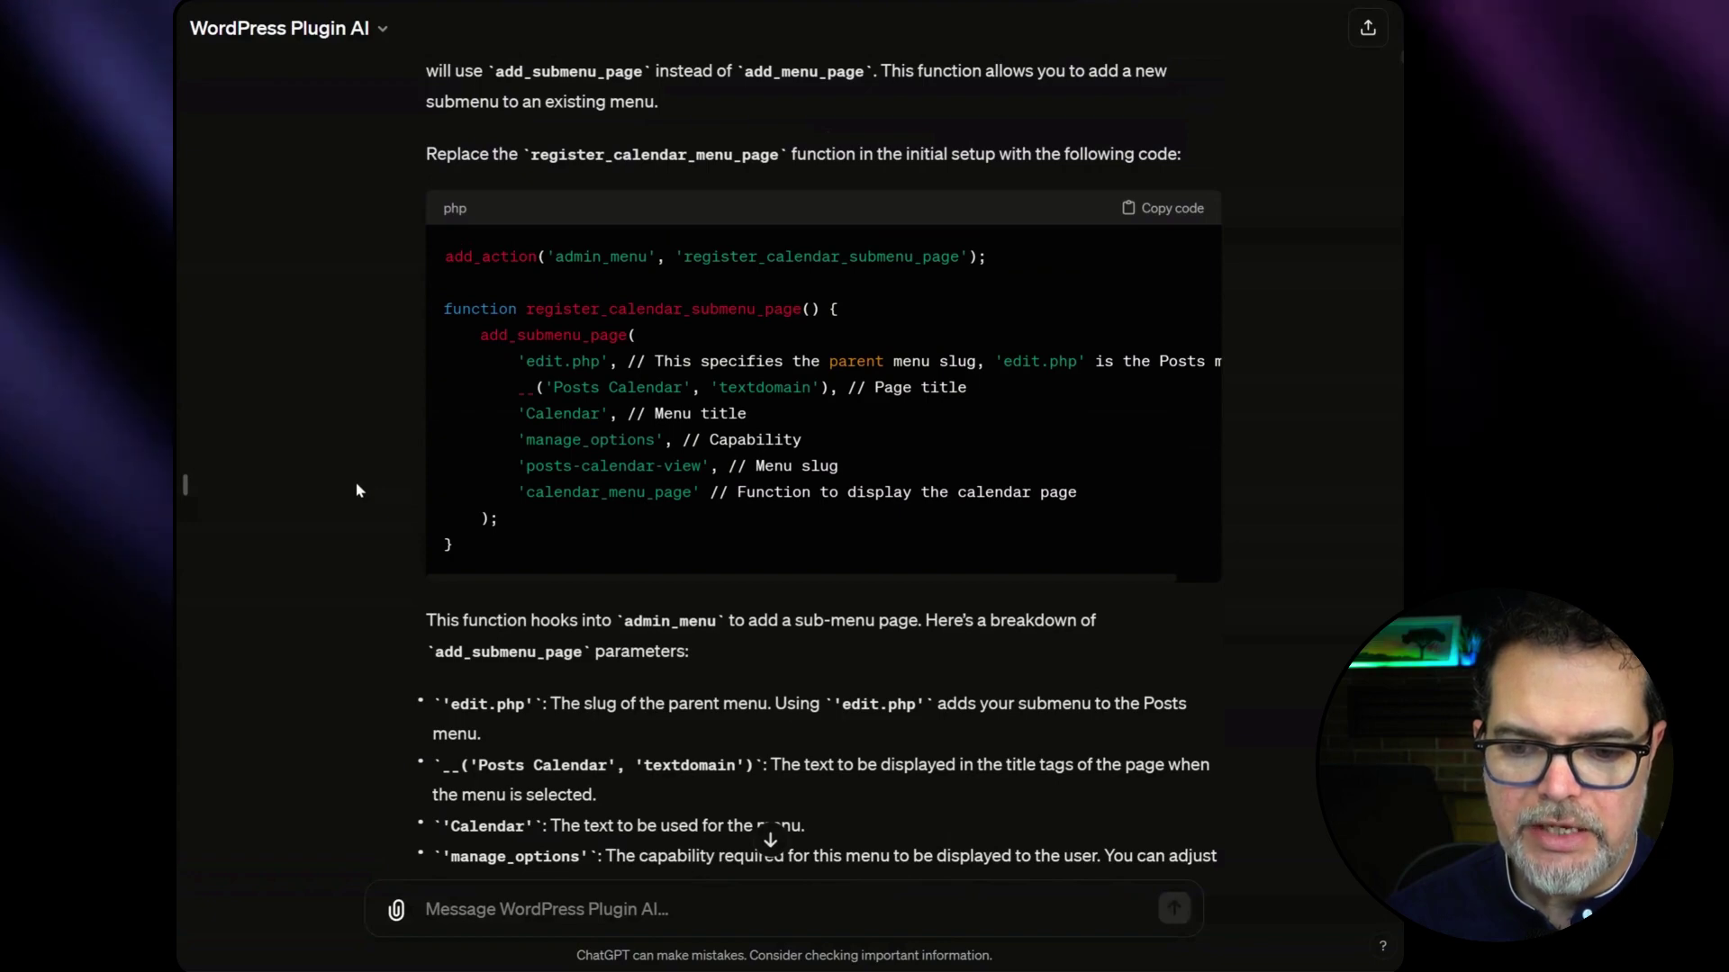
pyautogui.scroll(1, 357, 491)
pyautogui.scroll(1, 358, 489)
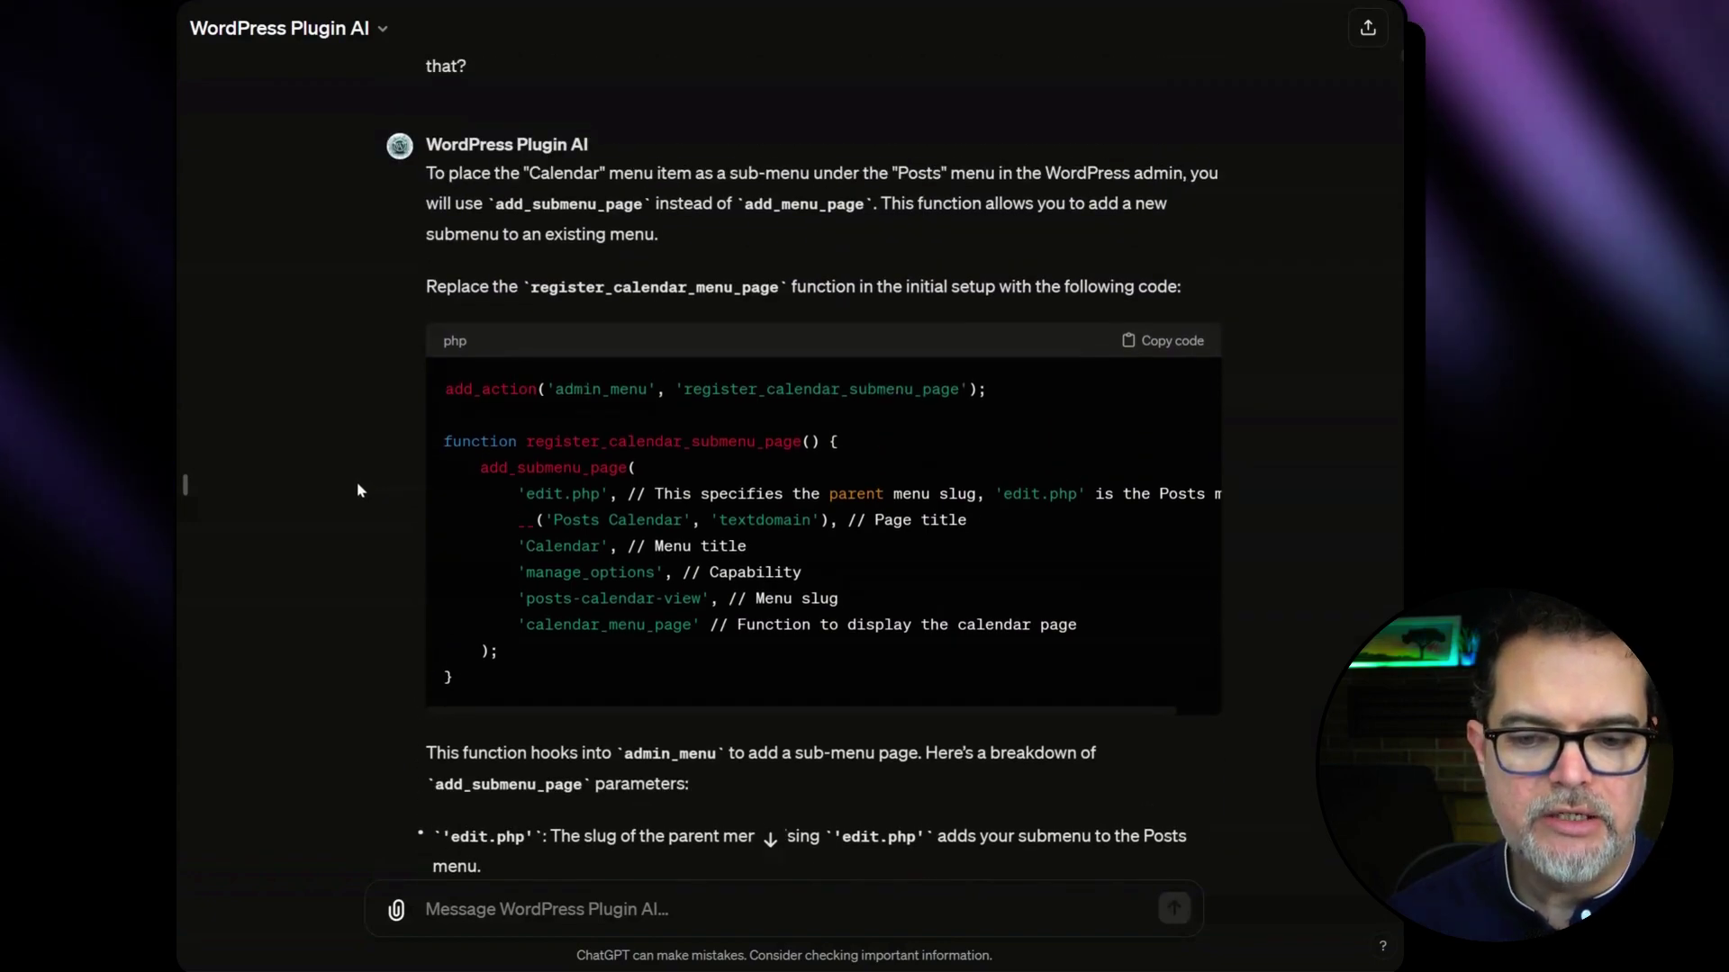
pyautogui.scroll(1, 358, 490)
pyautogui.scroll(4, 359, 490)
pyautogui.scroll(2, 359, 489)
pyautogui.scroll(1, 357, 483)
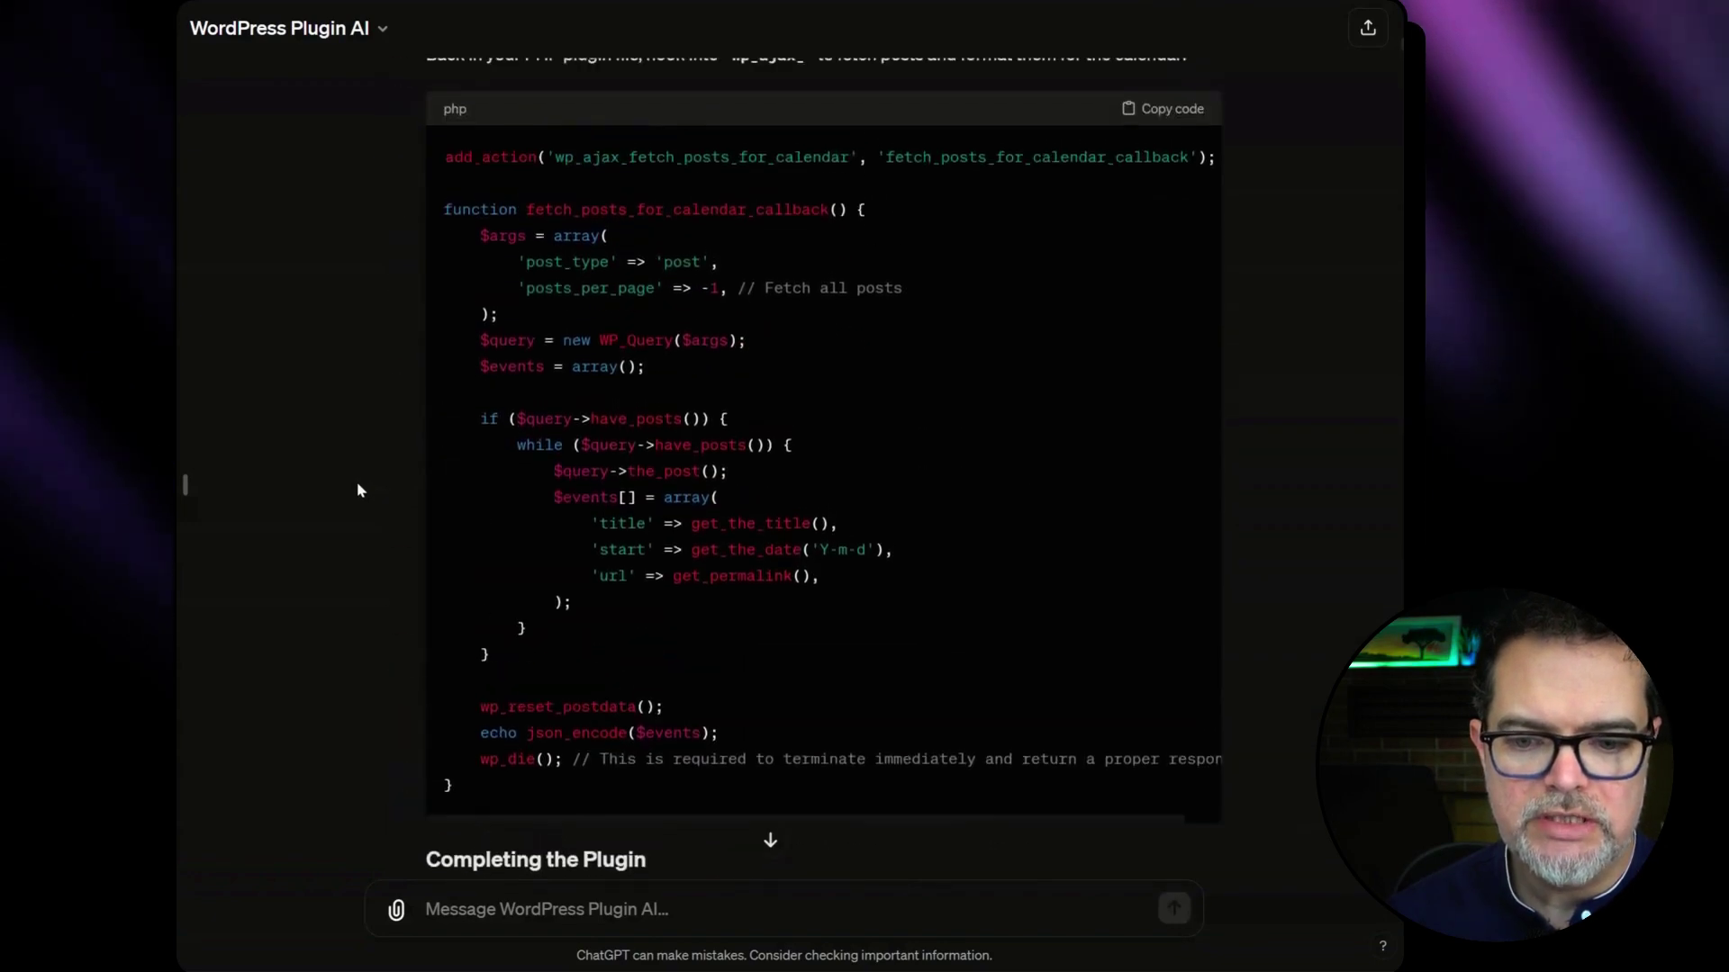
pyautogui.scroll(2, 357, 481)
pyautogui.scroll(1, 356, 481)
pyautogui.scroll(1, 357, 483)
pyautogui.scroll(1, 357, 489)
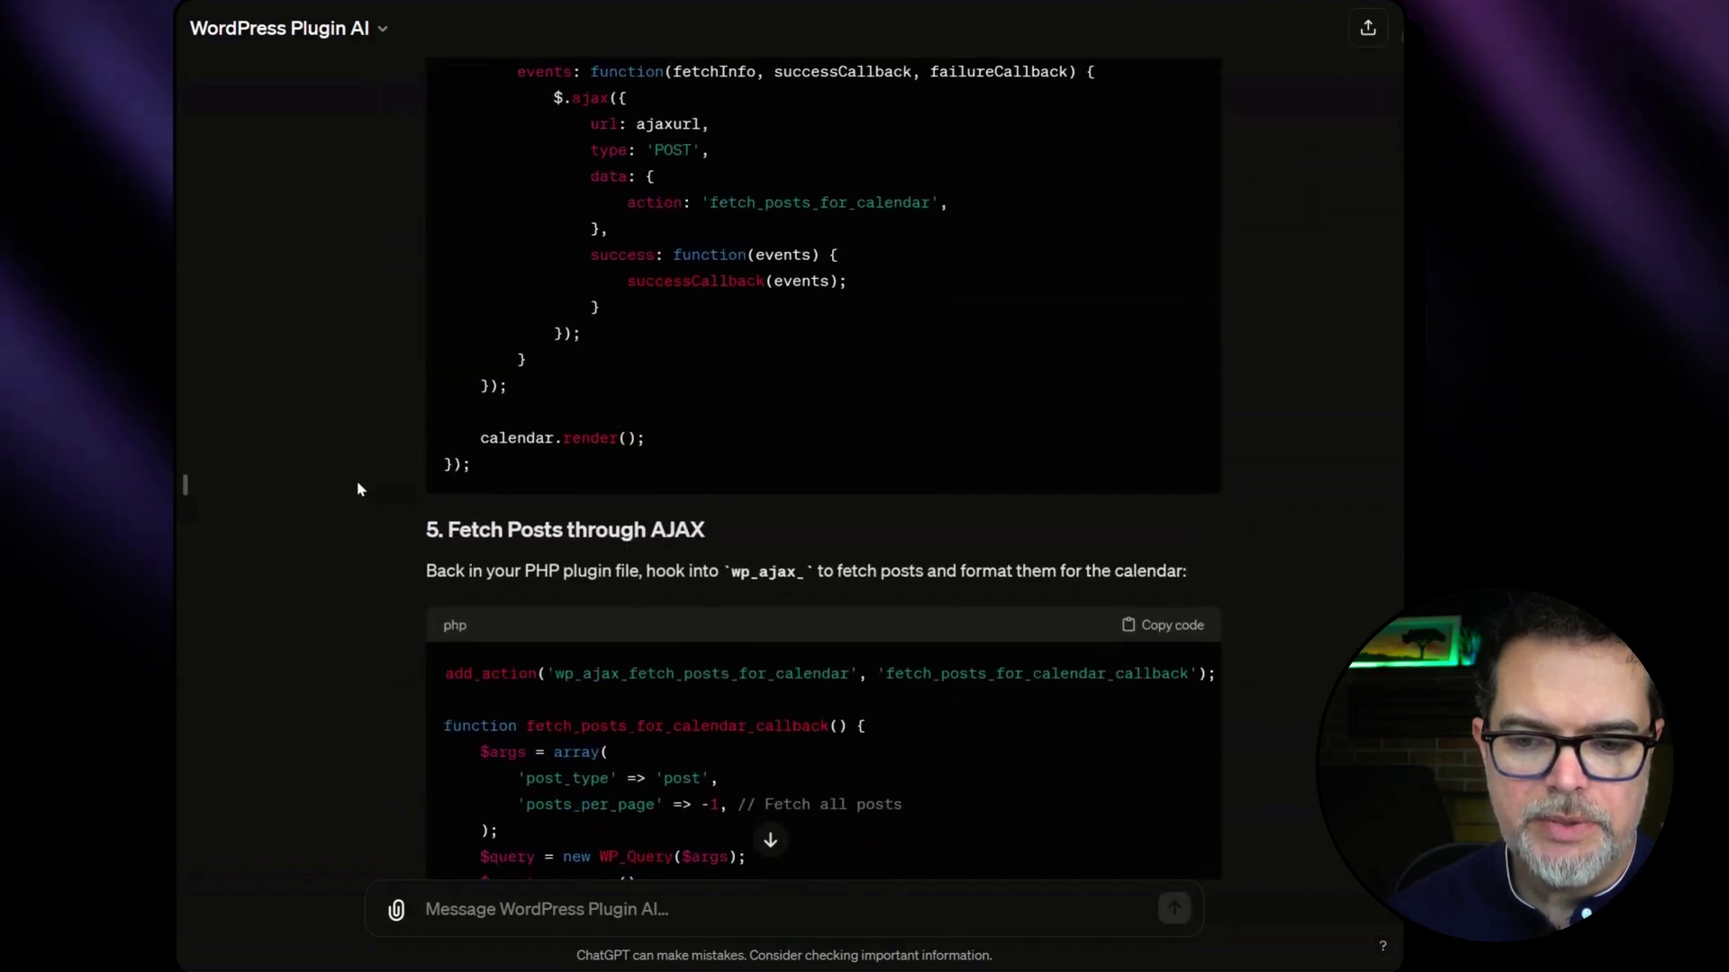
pyautogui.scroll(3, 358, 490)
pyautogui.scroll(1, 356, 489)
pyautogui.scroll(1, 356, 490)
pyautogui.scroll(-1, 356, 489)
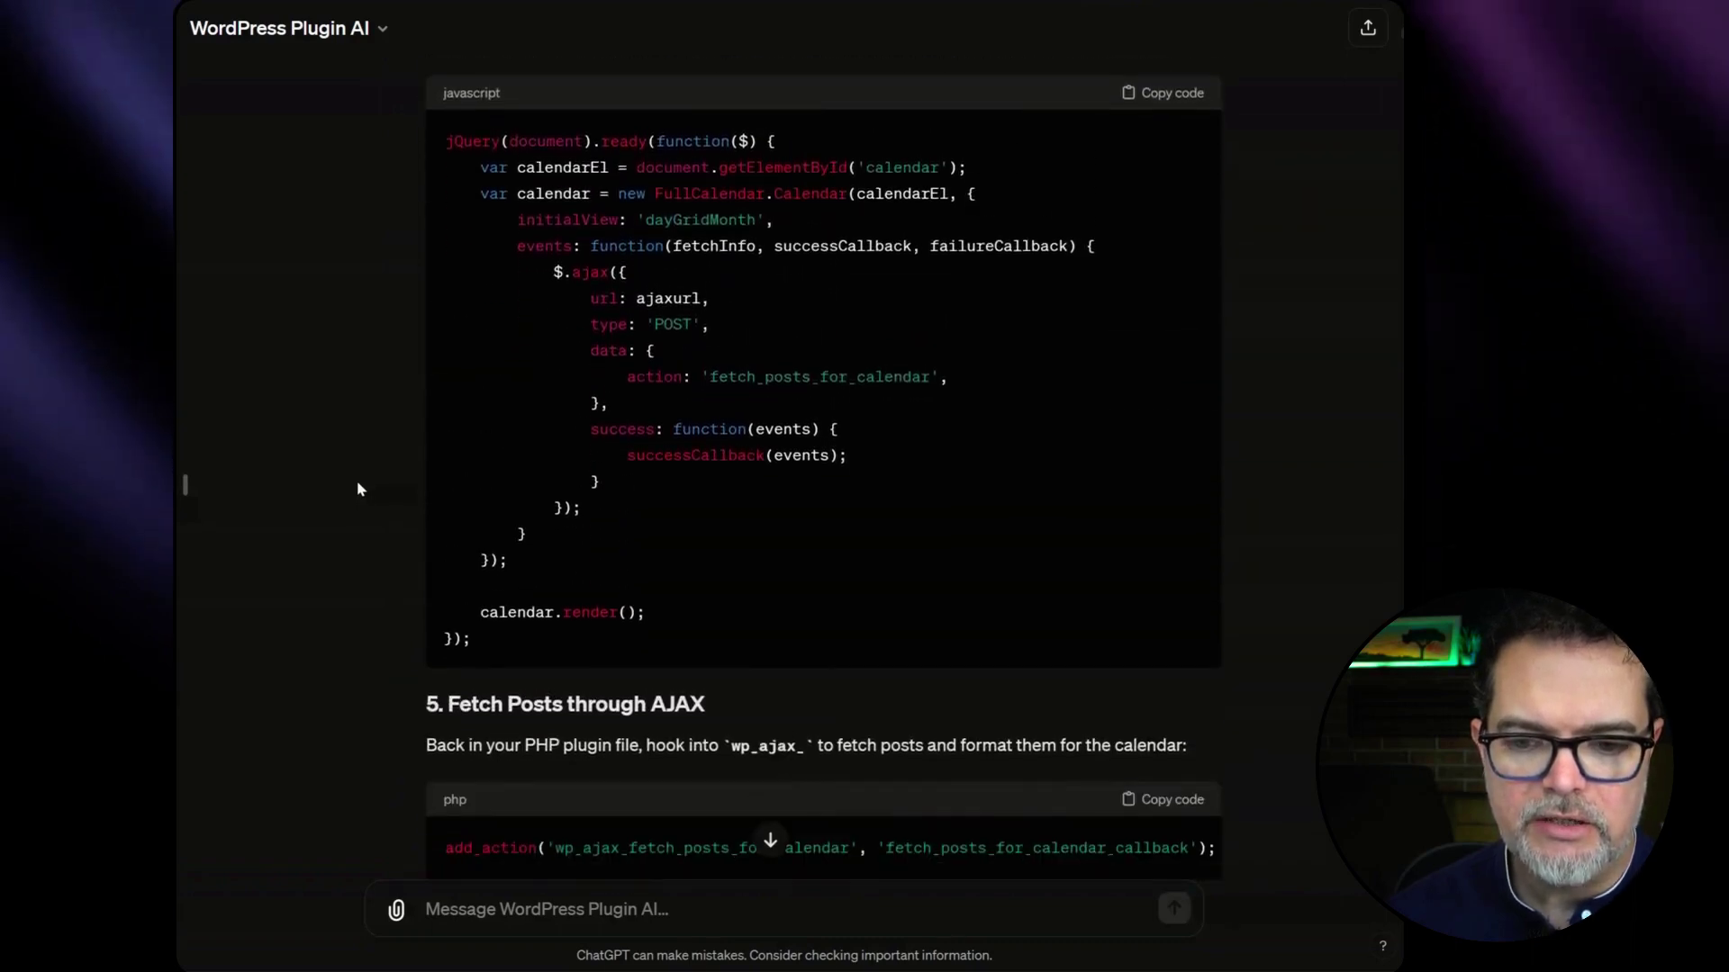
pyautogui.scroll(-2, 357, 489)
pyautogui.scroll(-1, 356, 490)
pyautogui.scroll(-2, 356, 490)
pyautogui.scroll(-2, 358, 490)
pyautogui.scroll(-1, 357, 489)
pyautogui.scroll(-1, 353, 488)
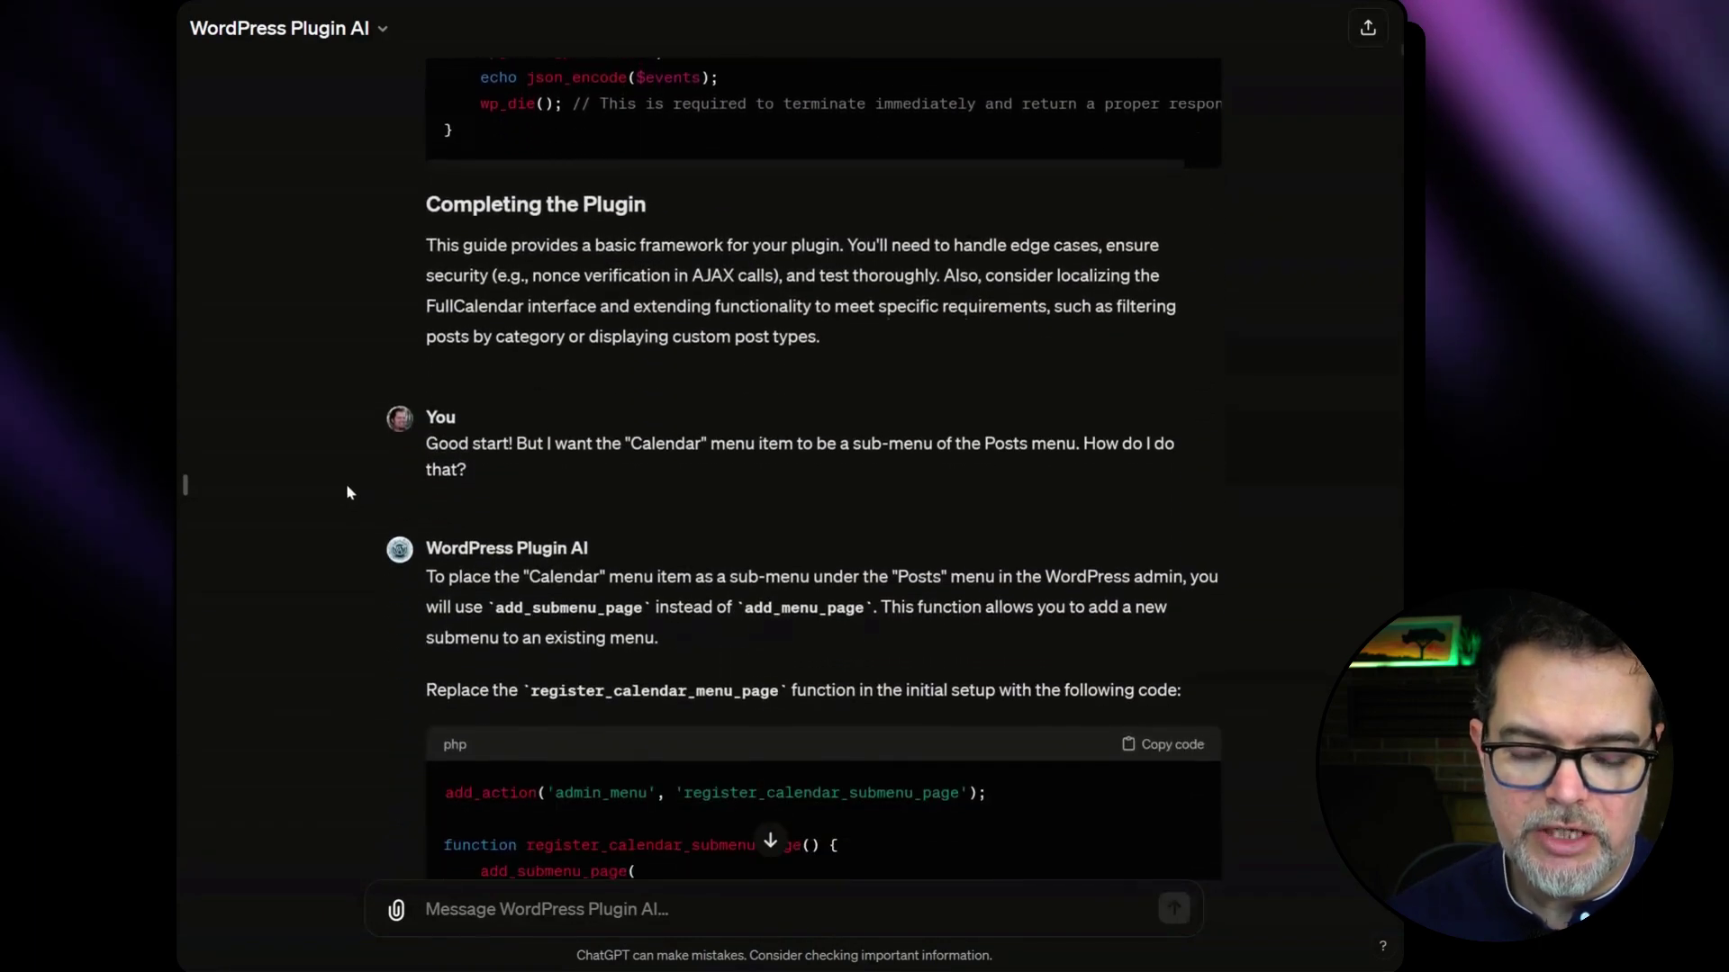
pyautogui.scroll(-1, 348, 493)
pyautogui.scroll(-1, 344, 498)
pyautogui.scroll(-1, 341, 502)
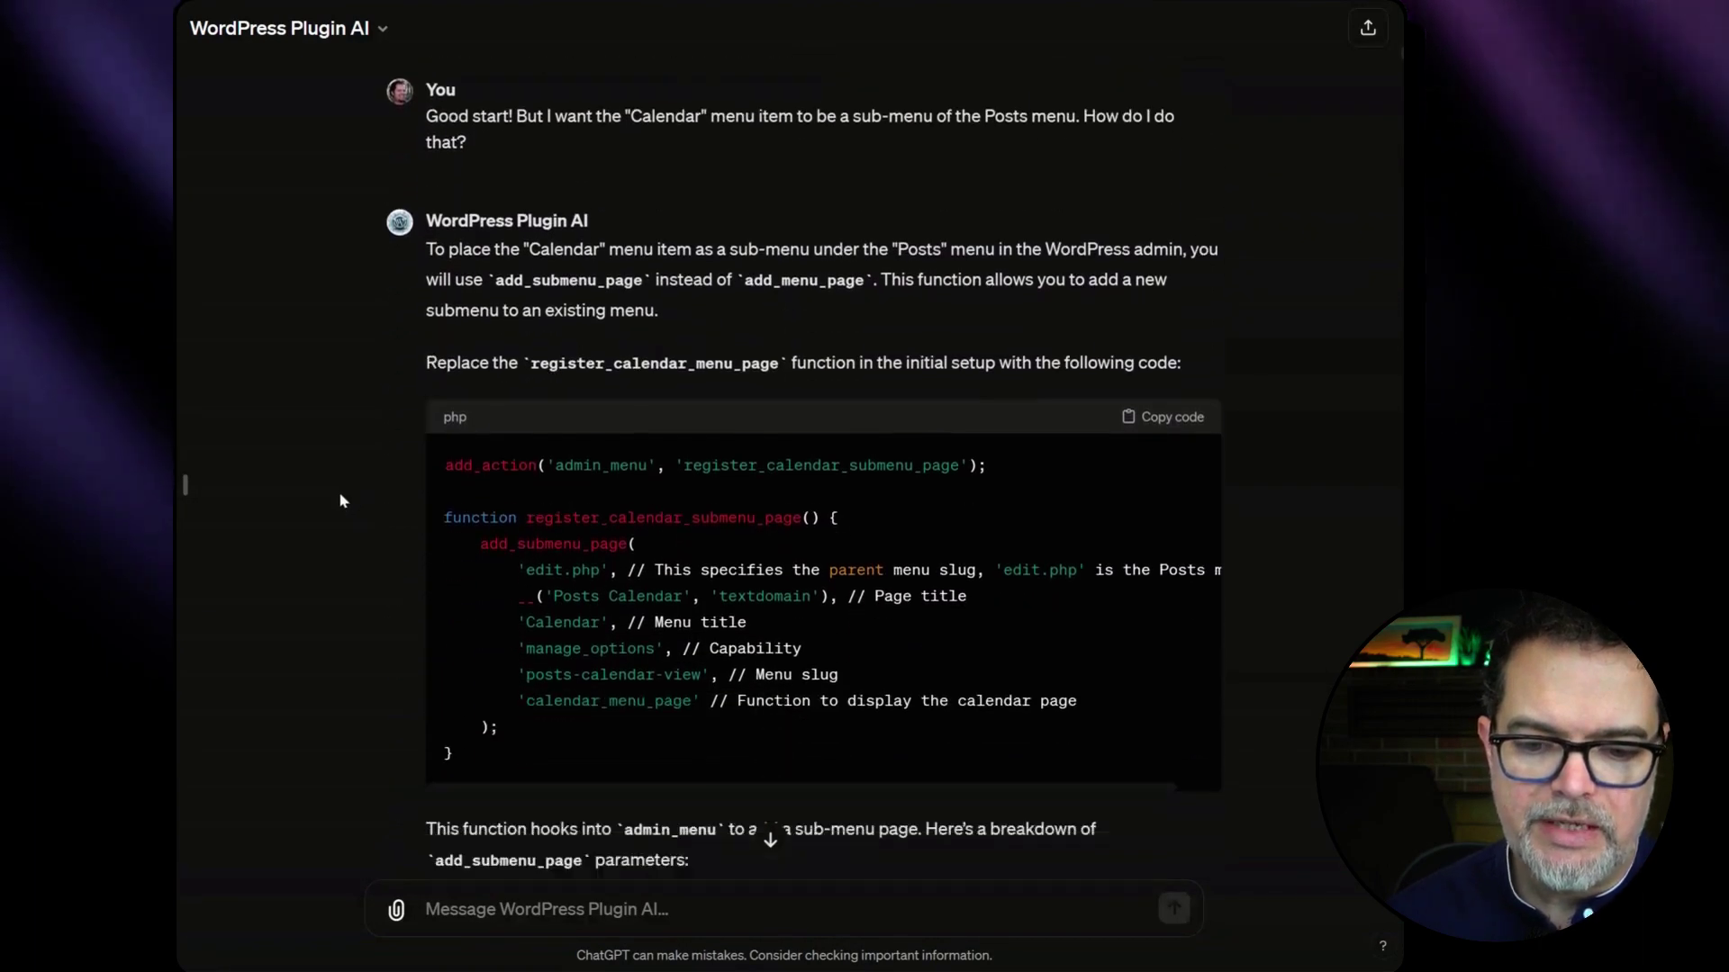
pyautogui.scroll(-1, 341, 499)
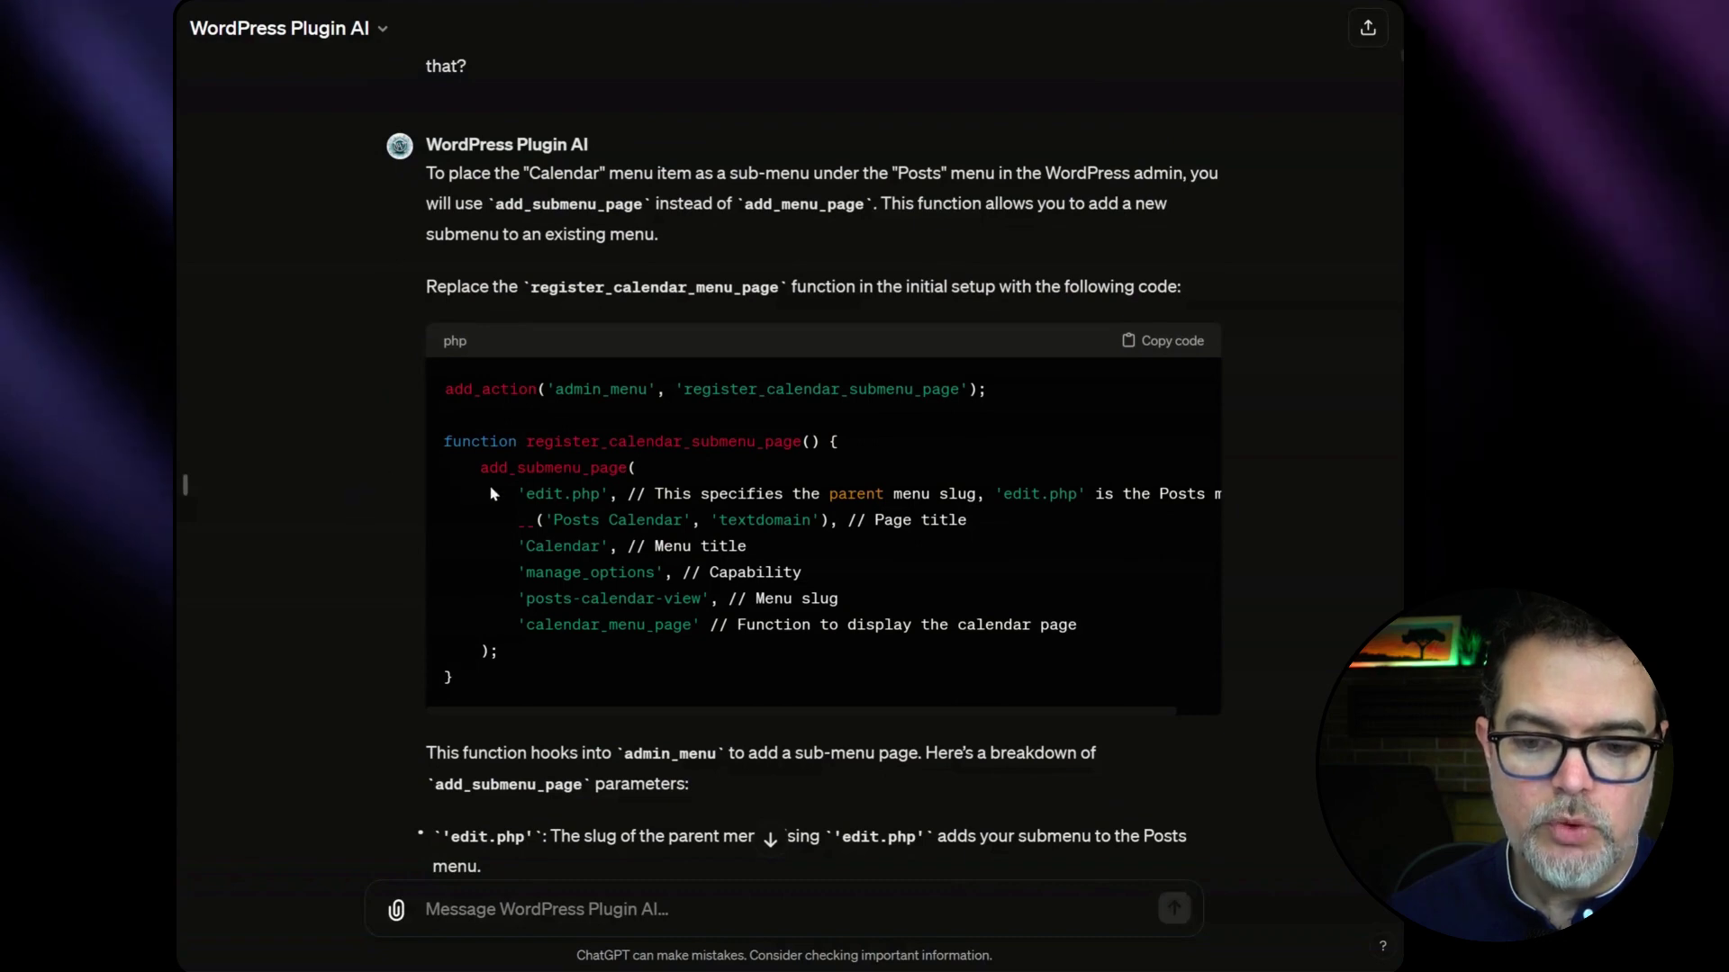
pyautogui.scroll(-1, 359, 475)
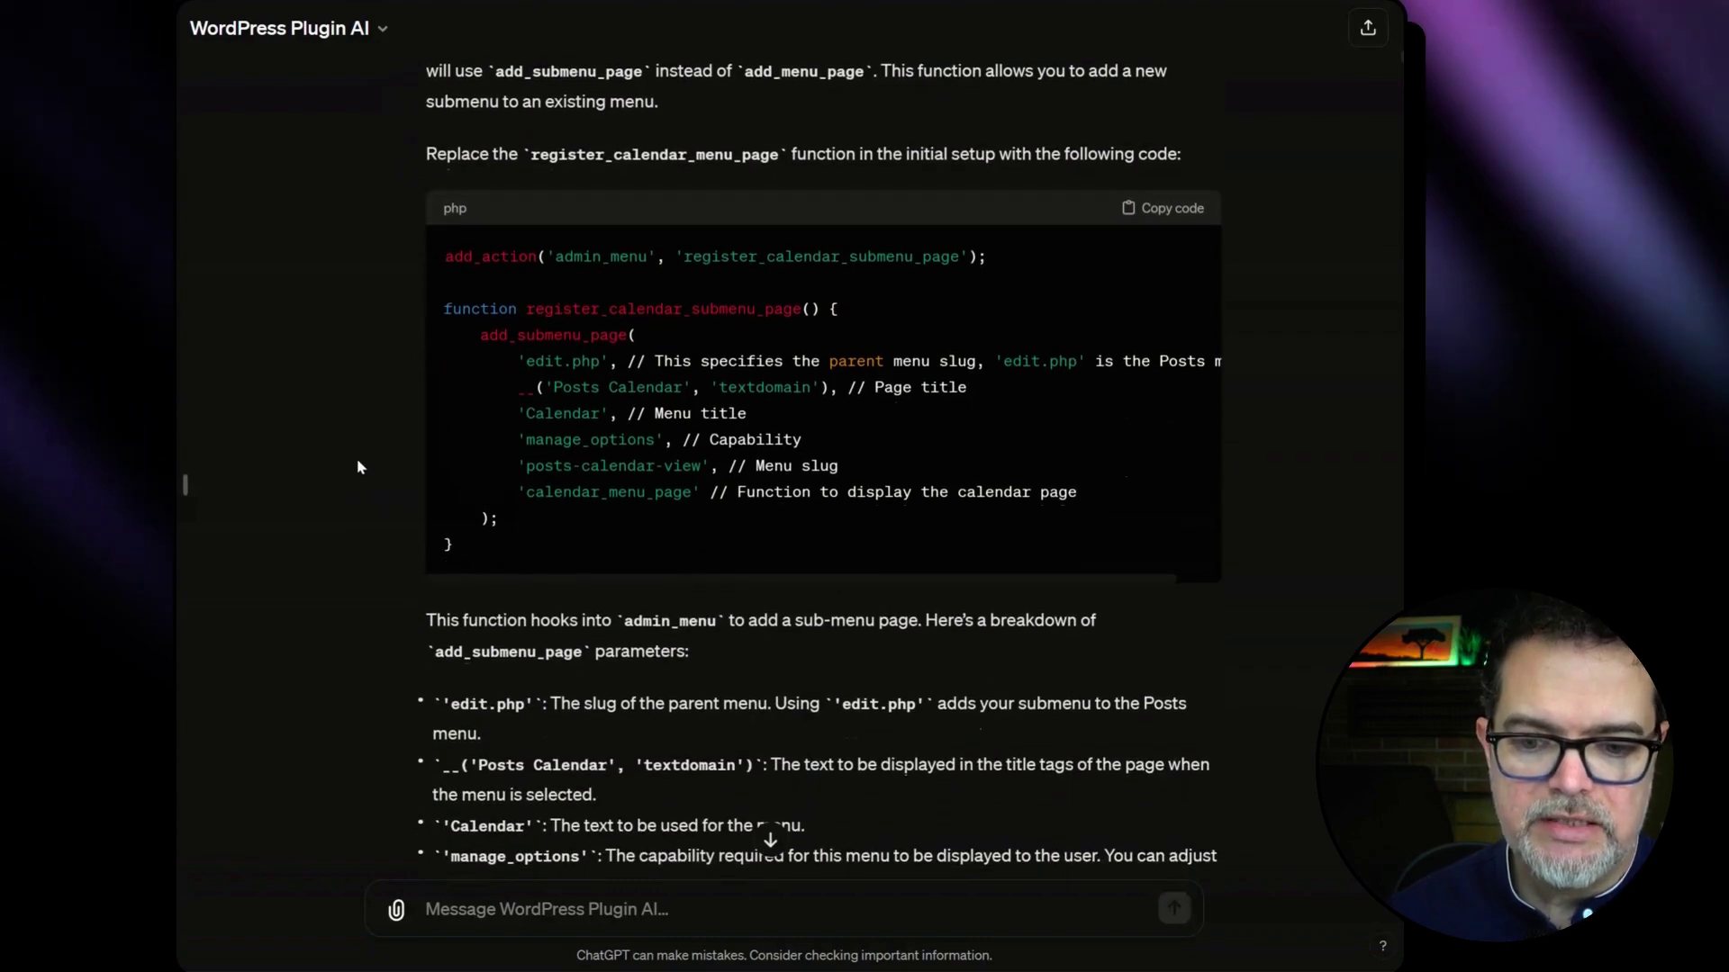
pyautogui.scroll(-4, 357, 460)
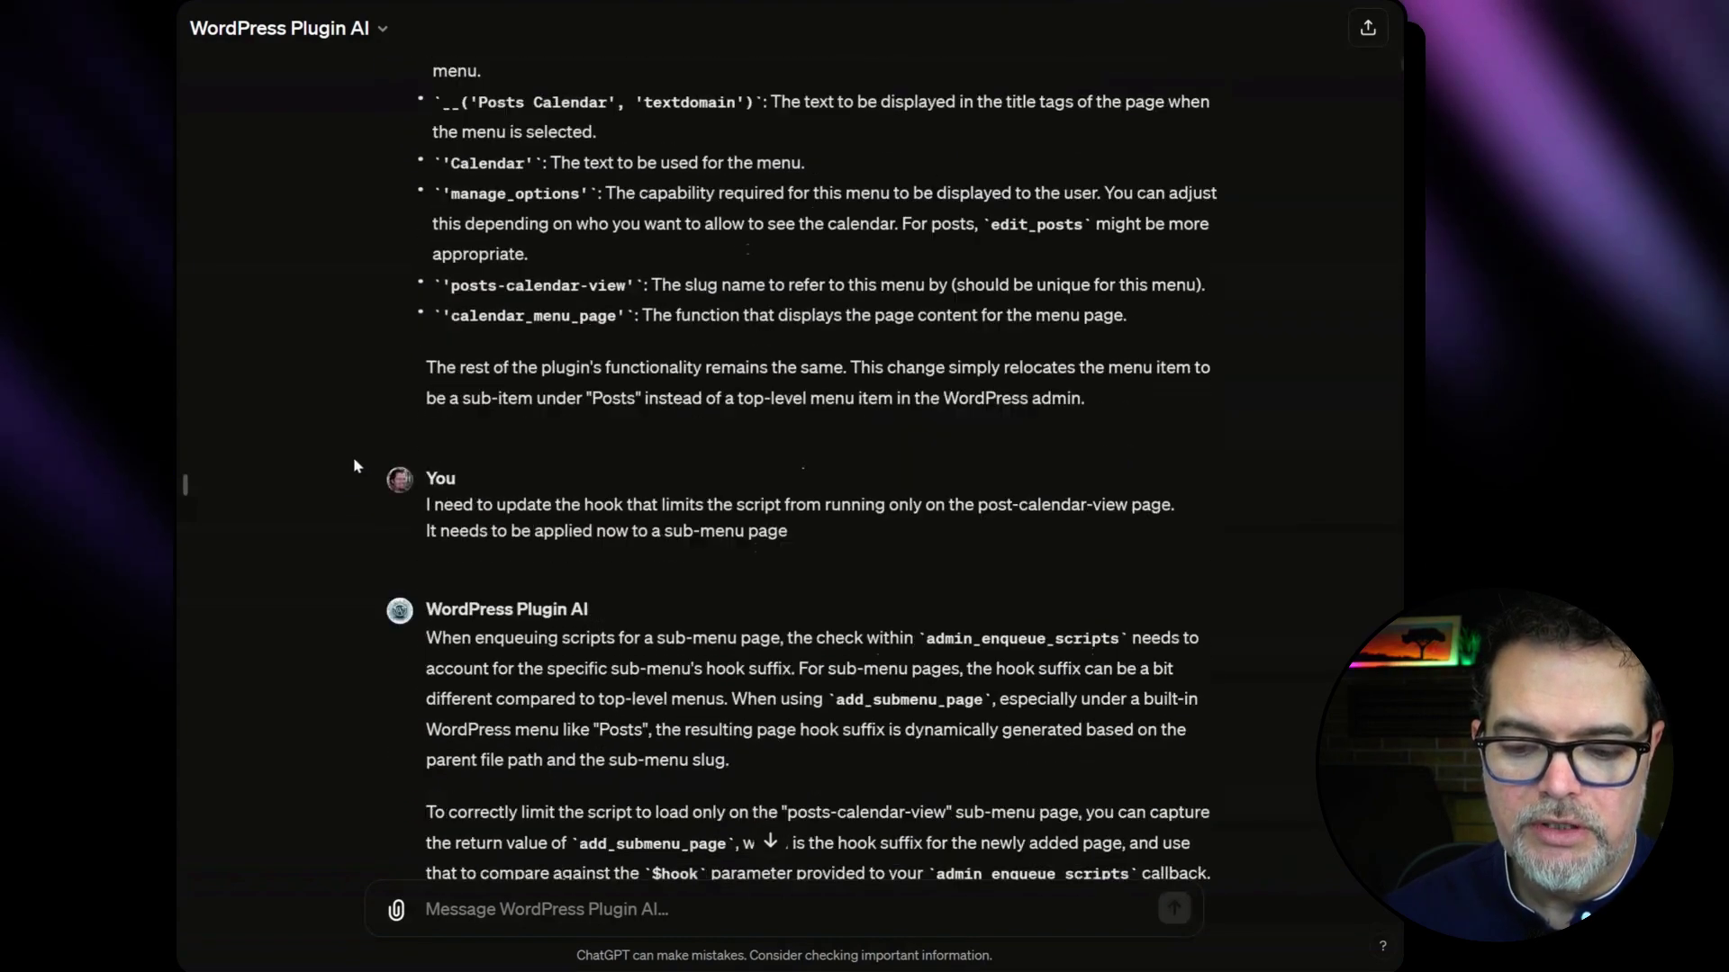
pyautogui.scroll(-1, 353, 458)
pyautogui.scroll(-3, 352, 446)
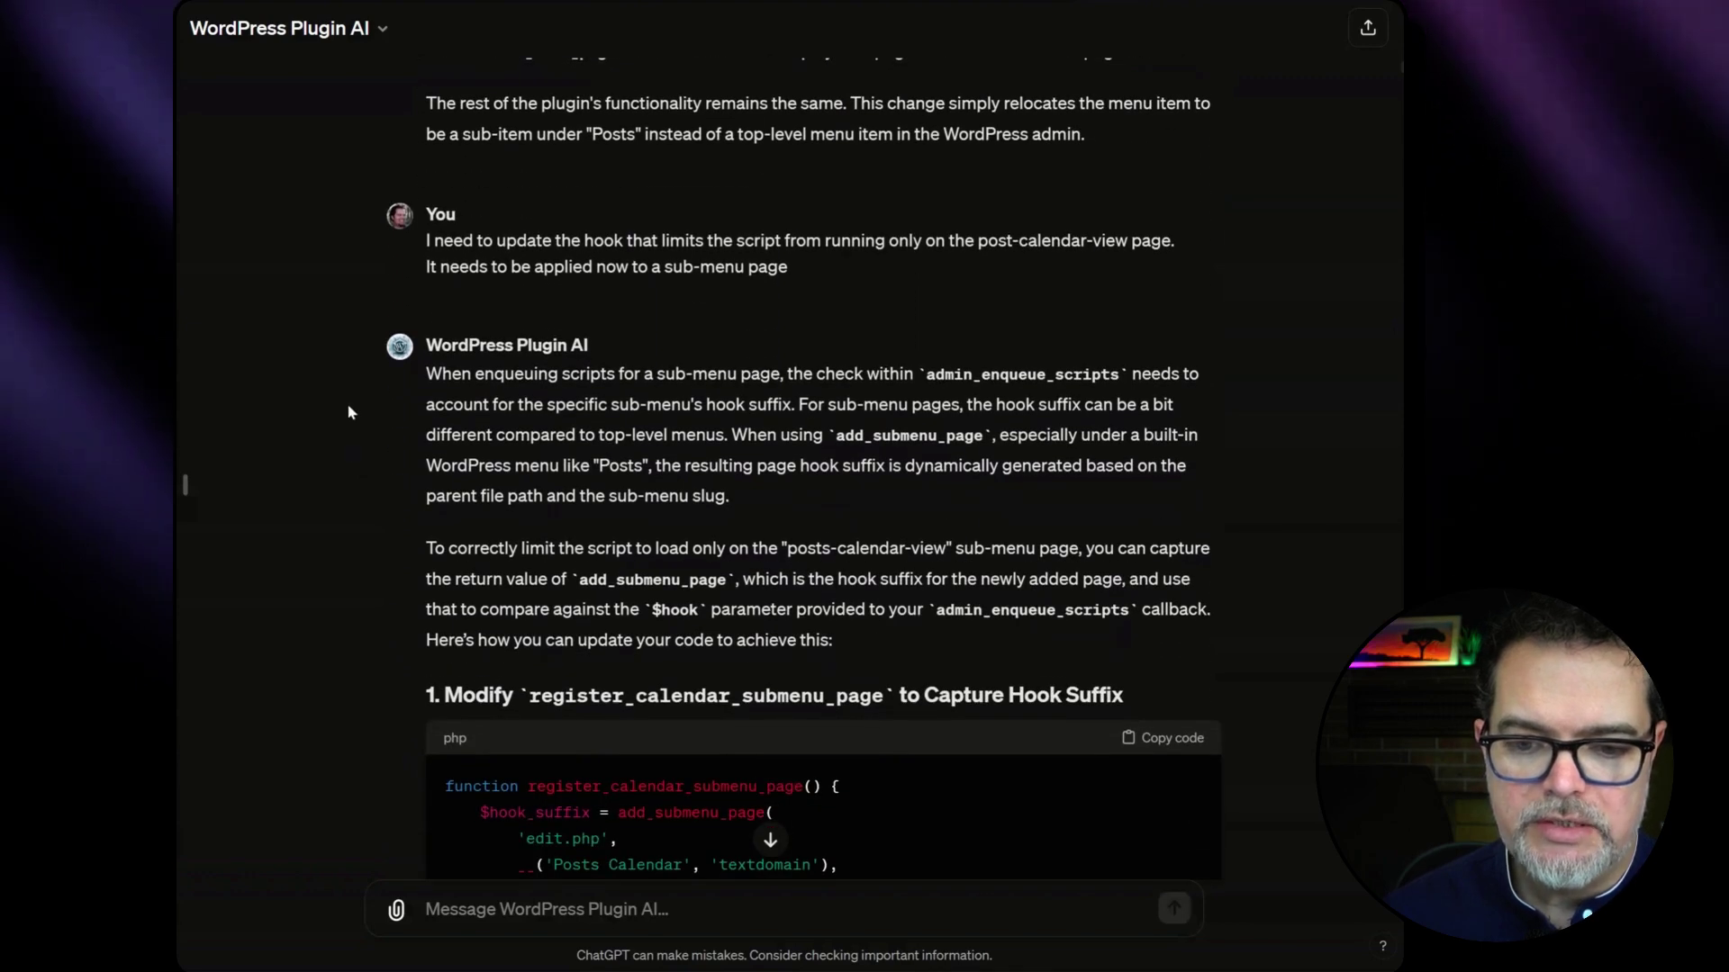
pyautogui.scroll(2, 325, 237)
pyautogui.scroll(2, 330, 229)
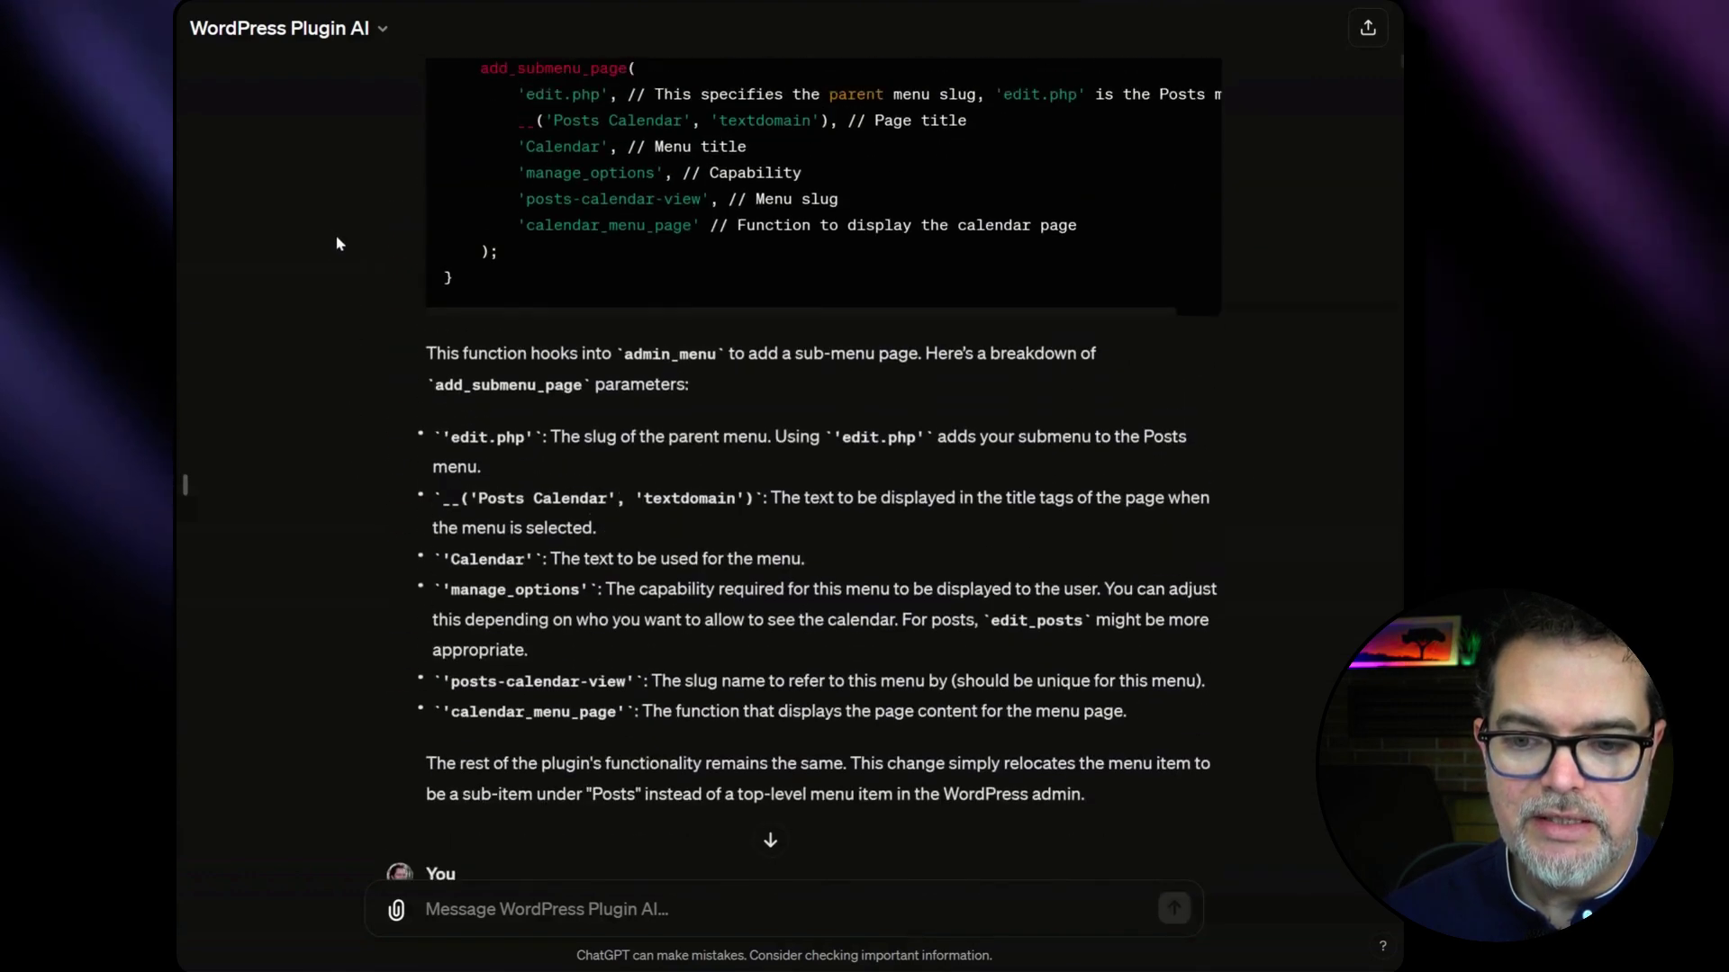
pyautogui.scroll(2, 331, 230)
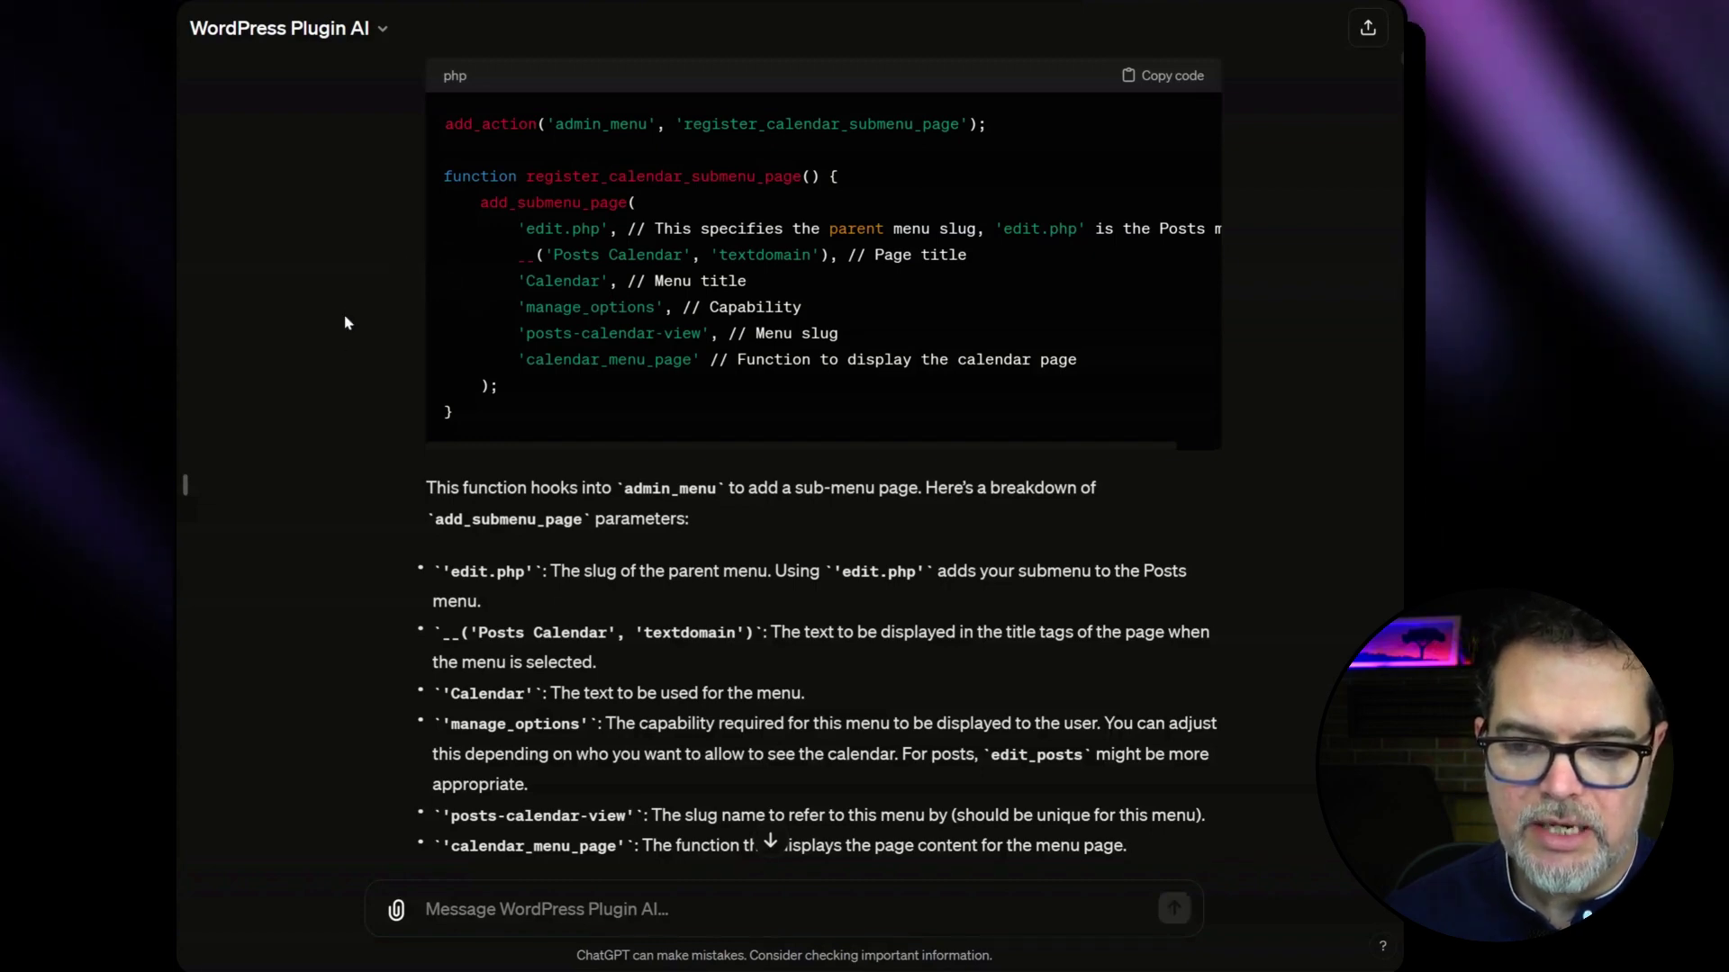
pyautogui.scroll(-5, 377, 401)
pyautogui.scroll(-2, 372, 396)
pyautogui.scroll(-3, 367, 392)
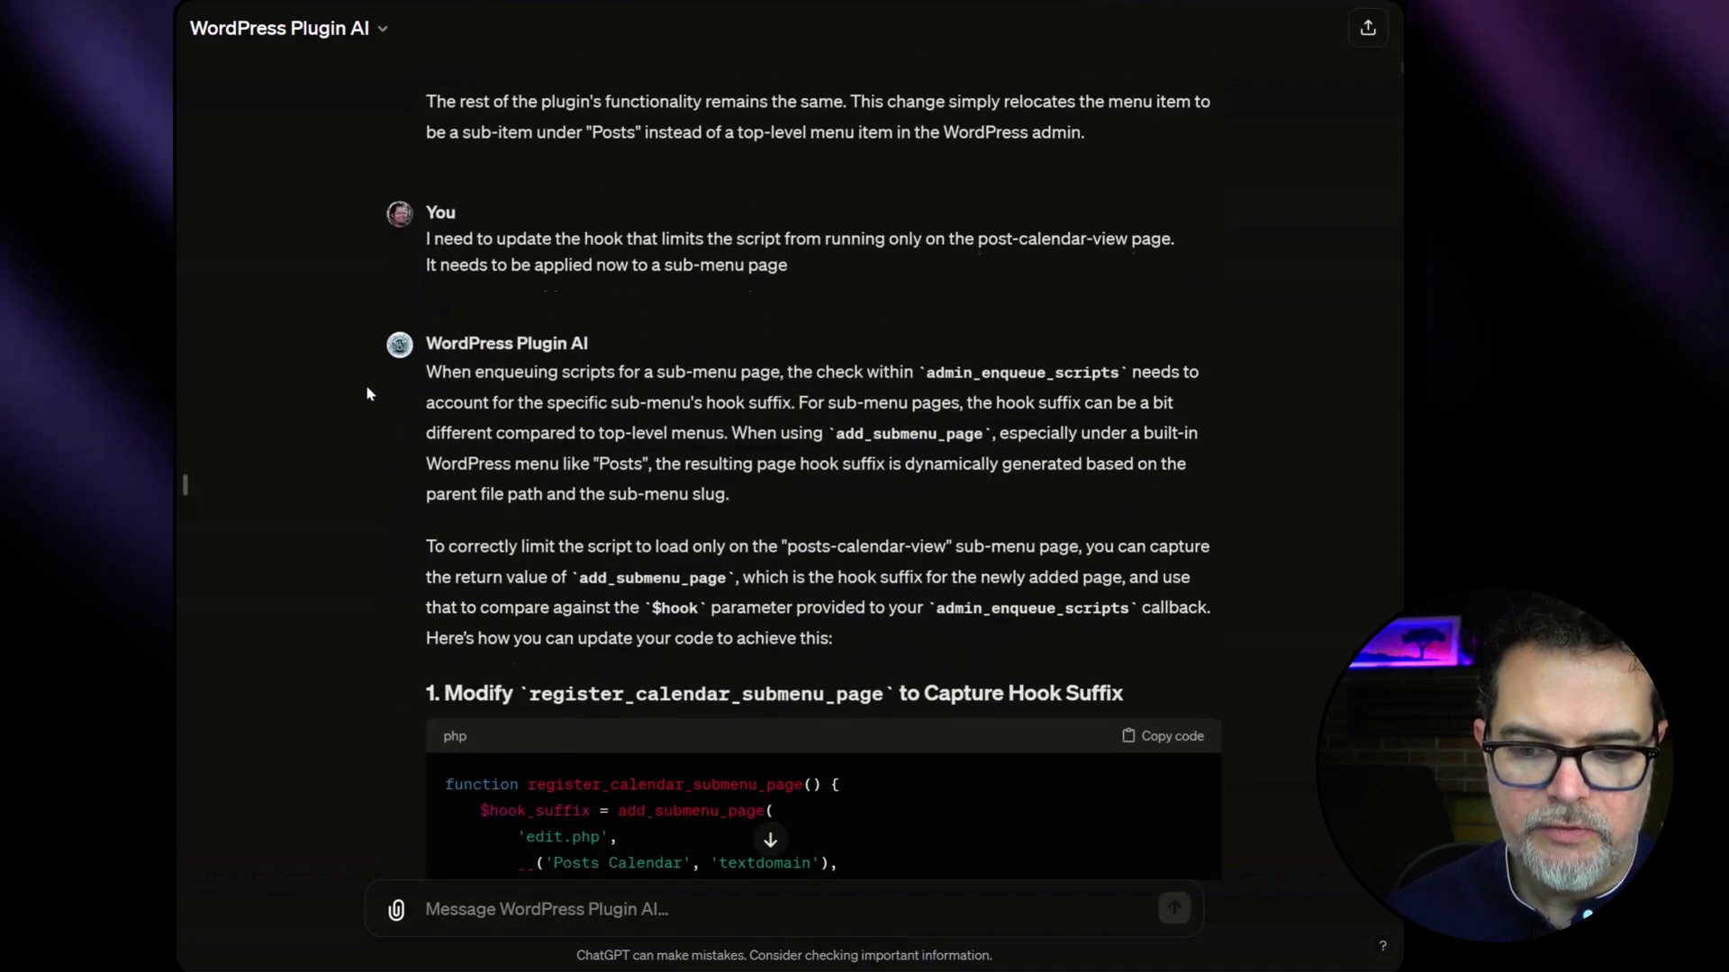
pyautogui.scroll(-1, 367, 392)
pyautogui.scroll(-2, 366, 392)
pyautogui.scroll(-2, 364, 392)
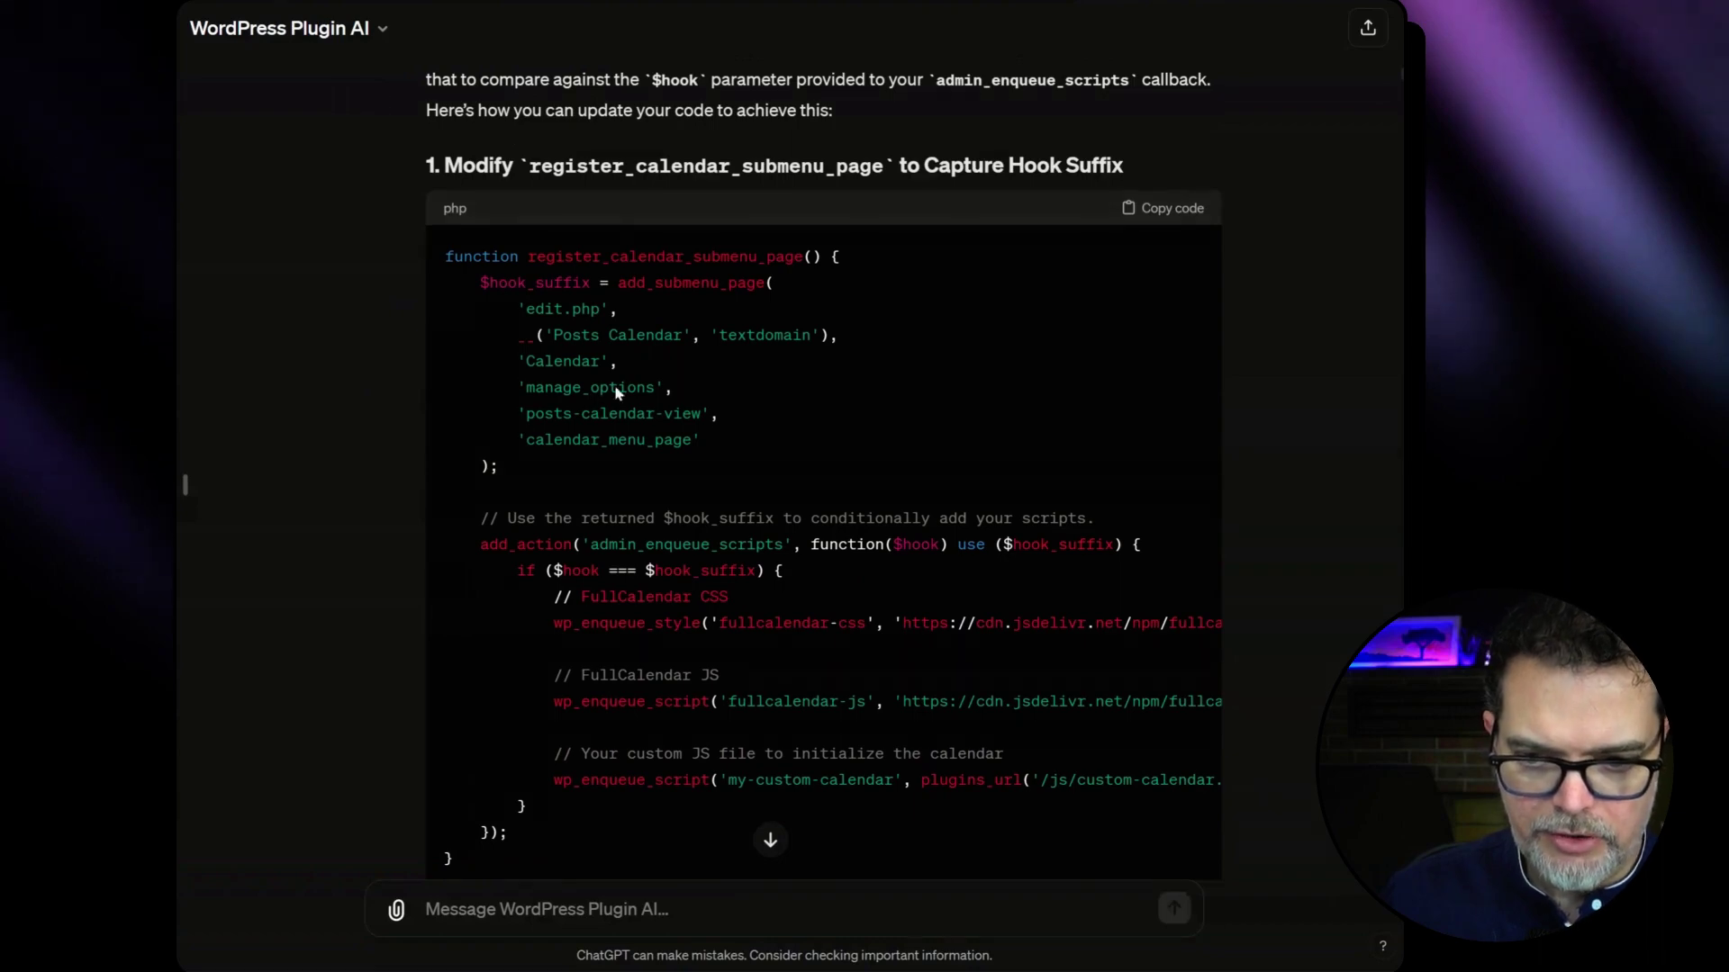
pyautogui.scroll(-2, 603, 476)
pyautogui.scroll(-2, 605, 459)
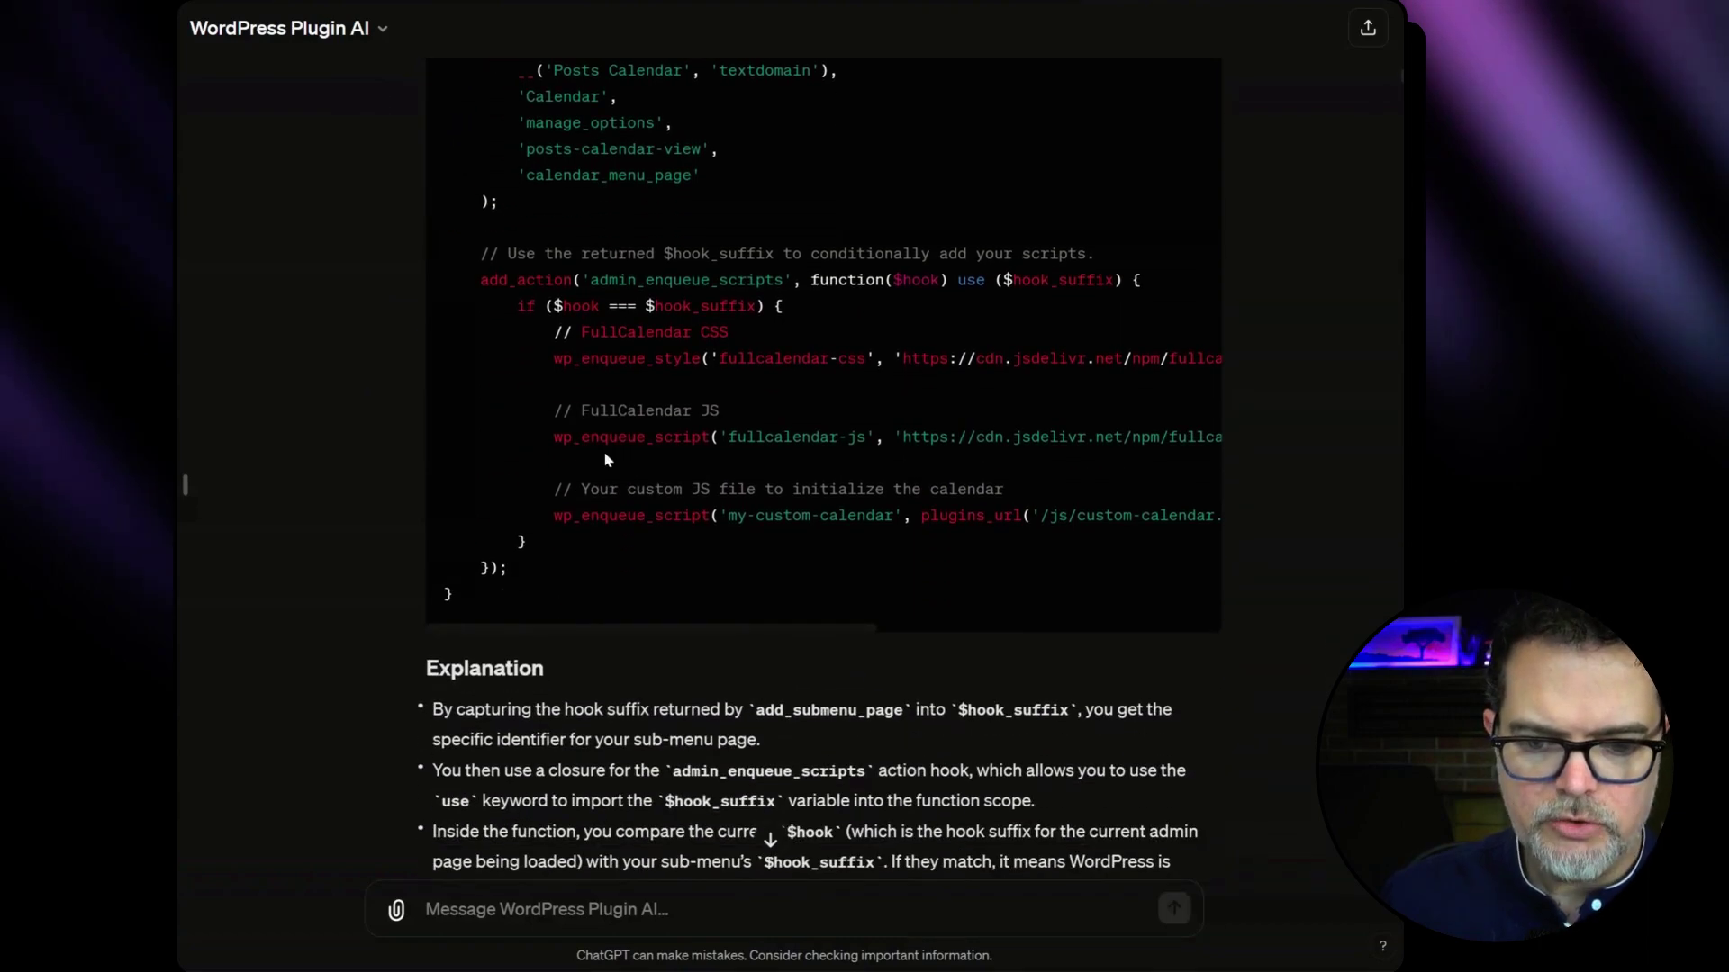
pyautogui.scroll(-2, 353, 371)
pyautogui.scroll(-3, 348, 360)
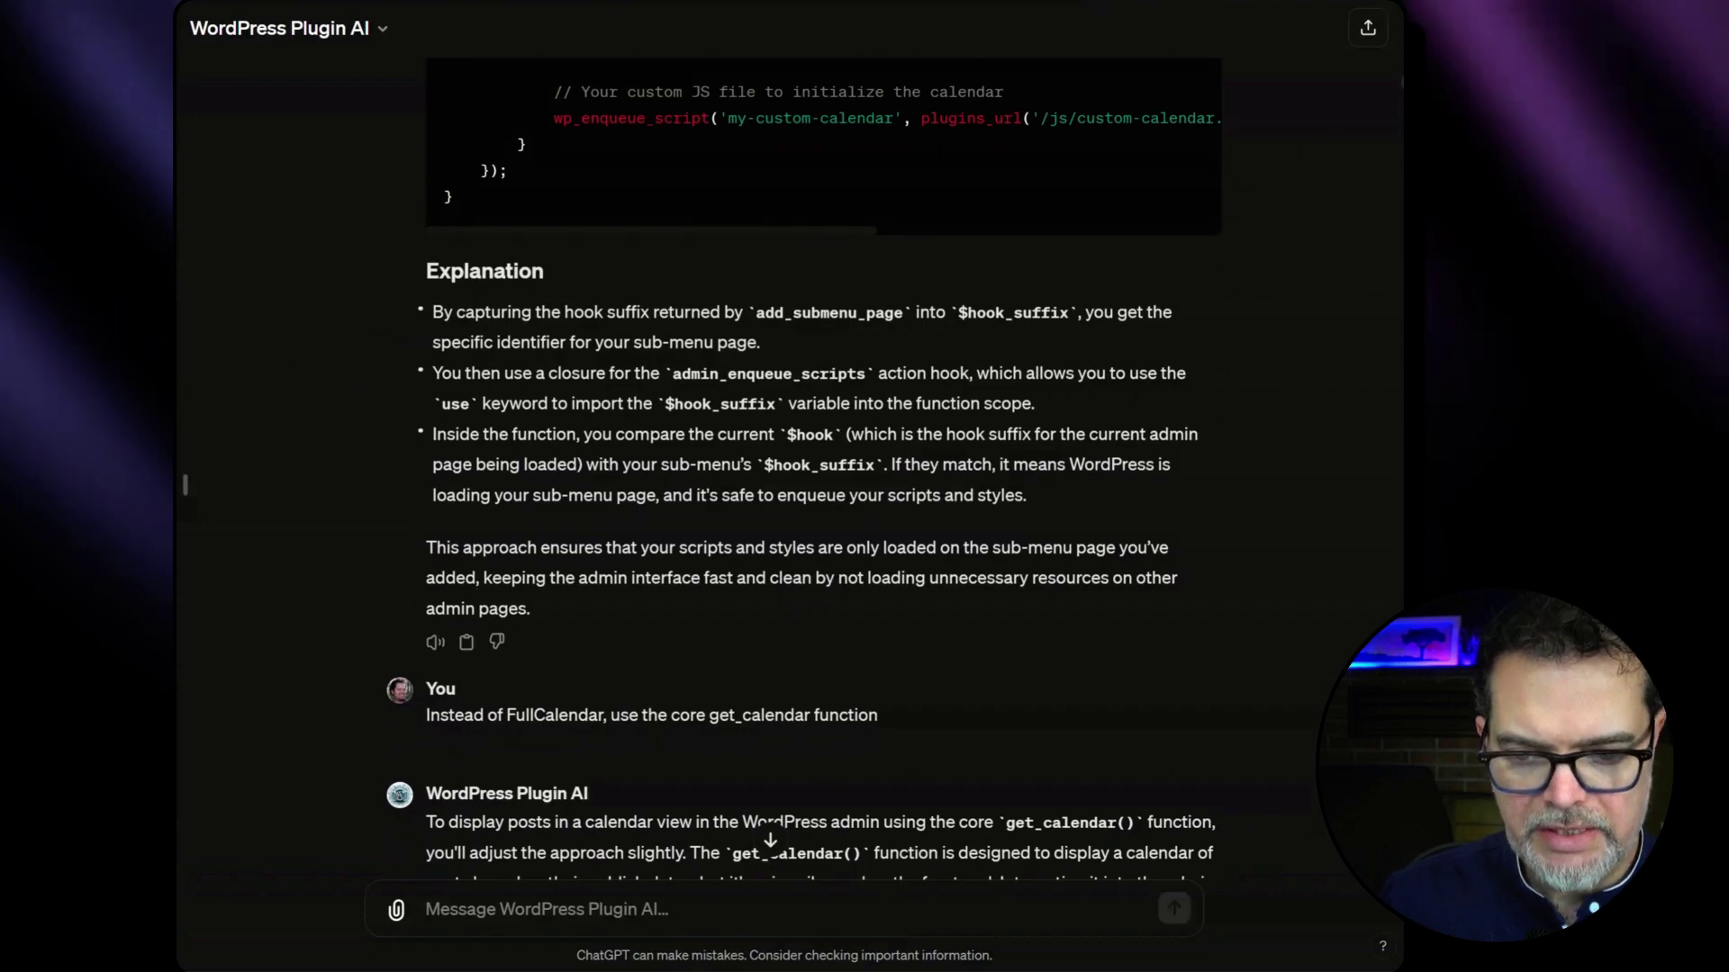
pyautogui.scroll(2, 412, 371)
pyautogui.scroll(2, 399, 370)
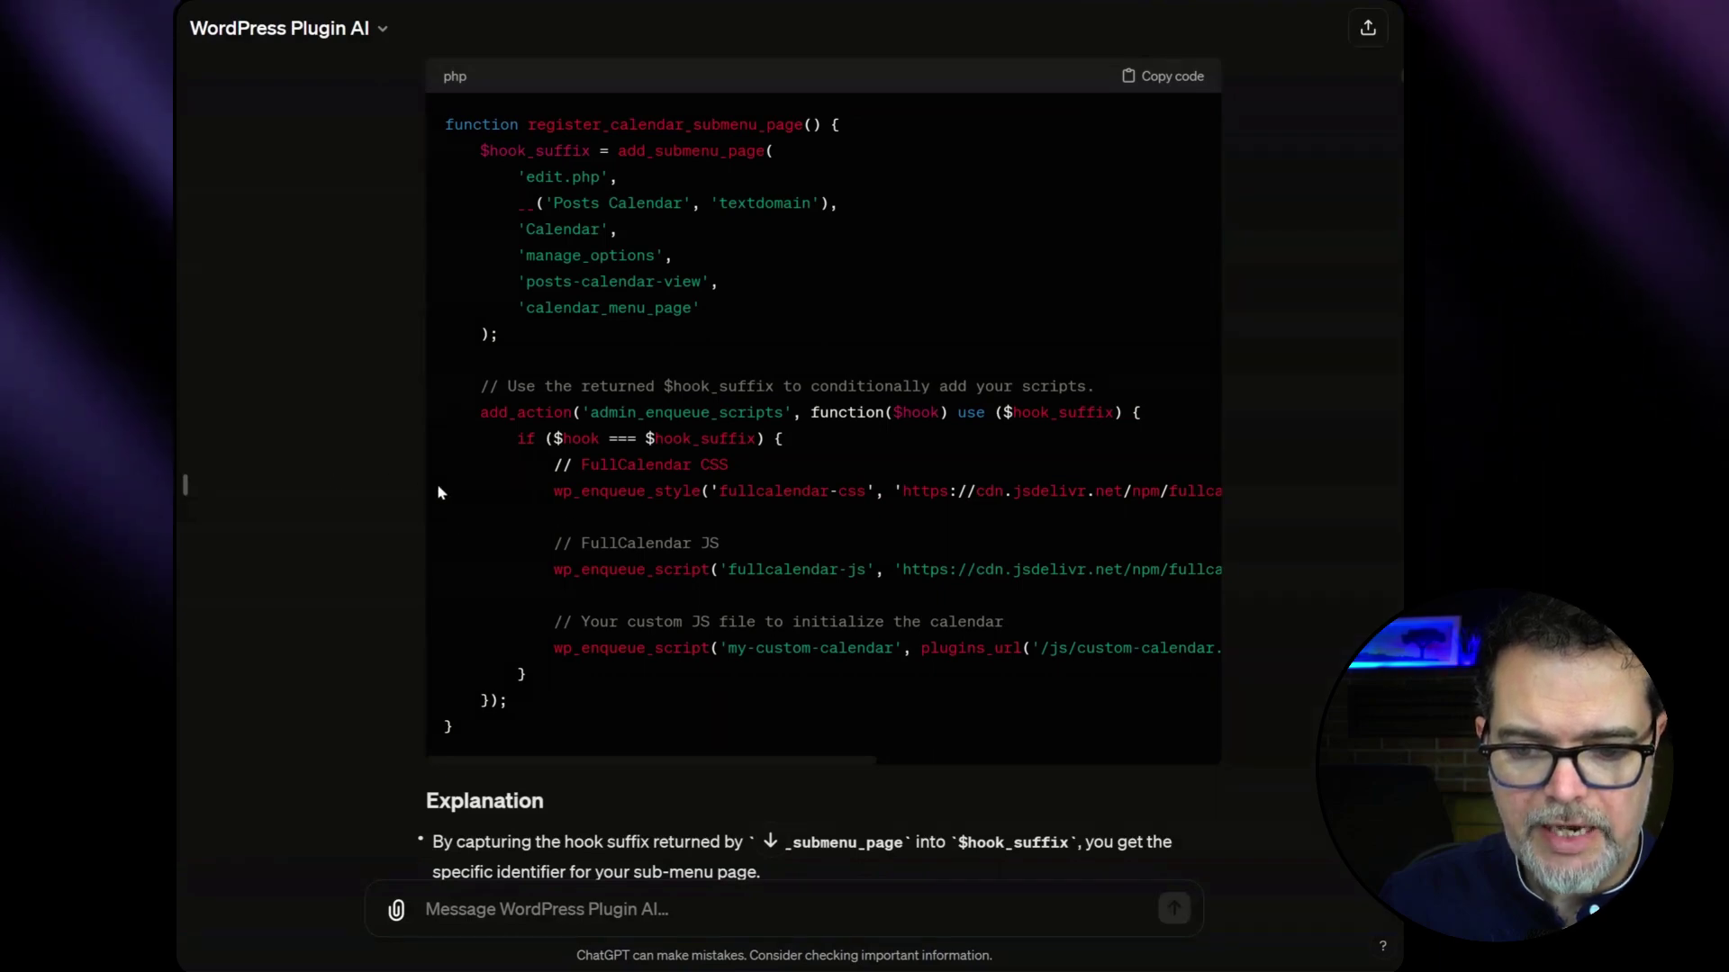
pyautogui.scroll(-2, 359, 473)
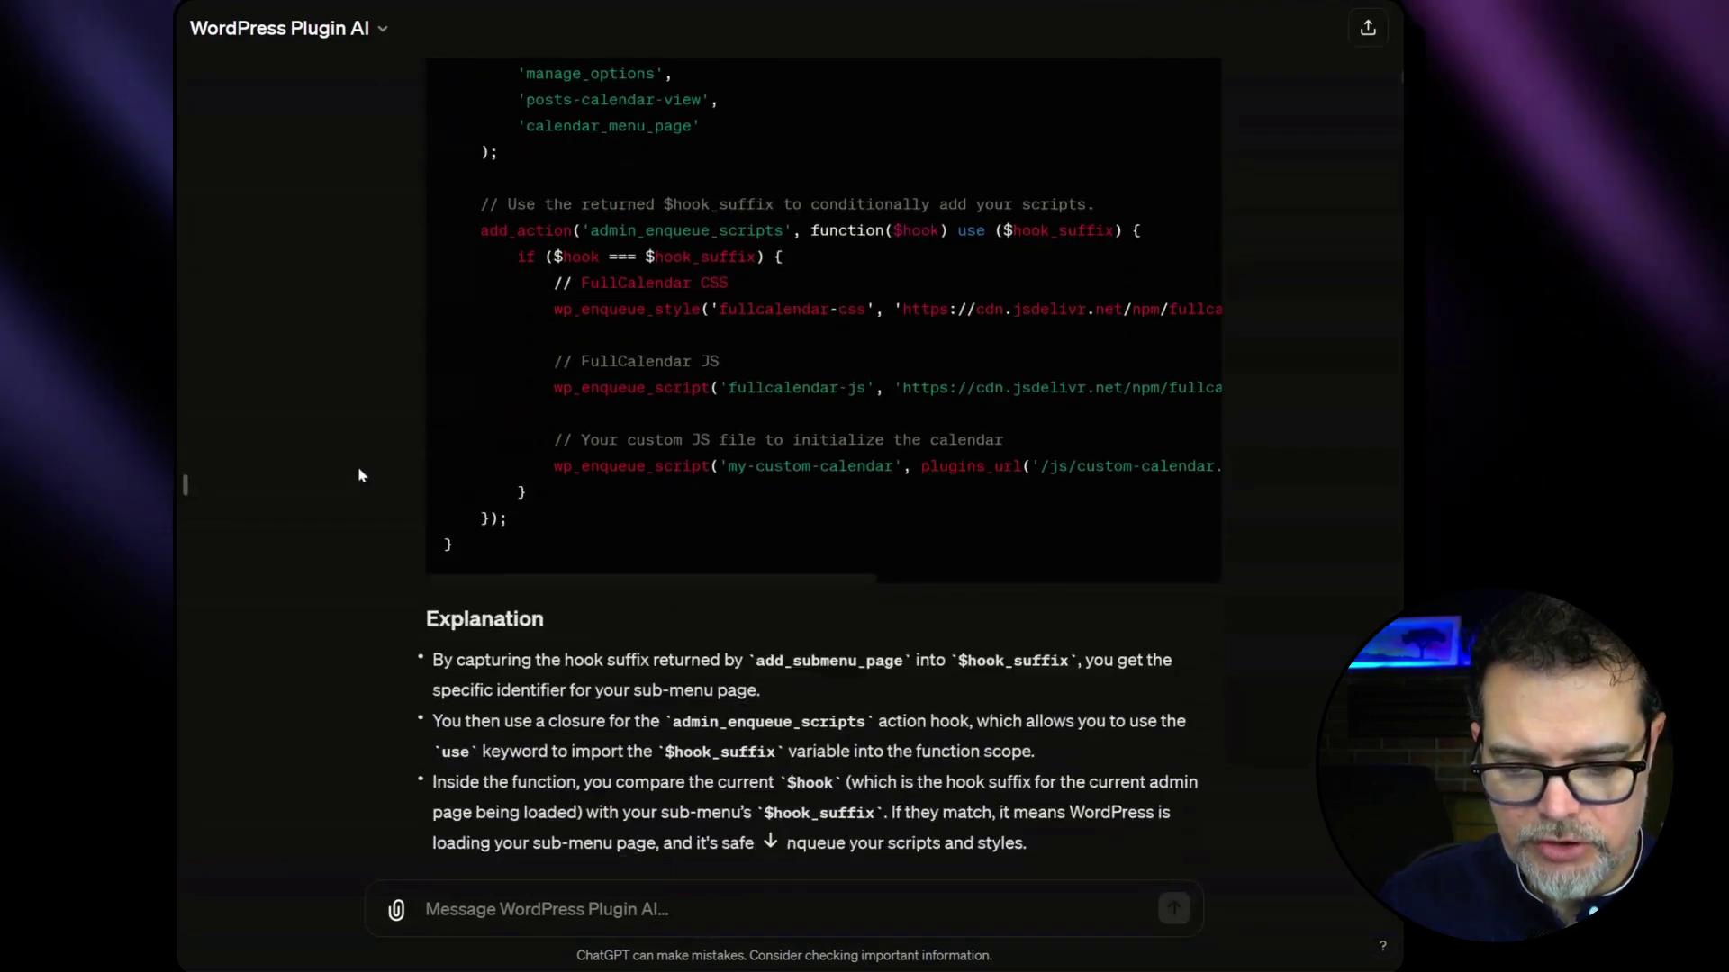
pyautogui.scroll(-2, 359, 475)
pyautogui.scroll(-4, 359, 473)
pyautogui.scroll(-1, 359, 474)
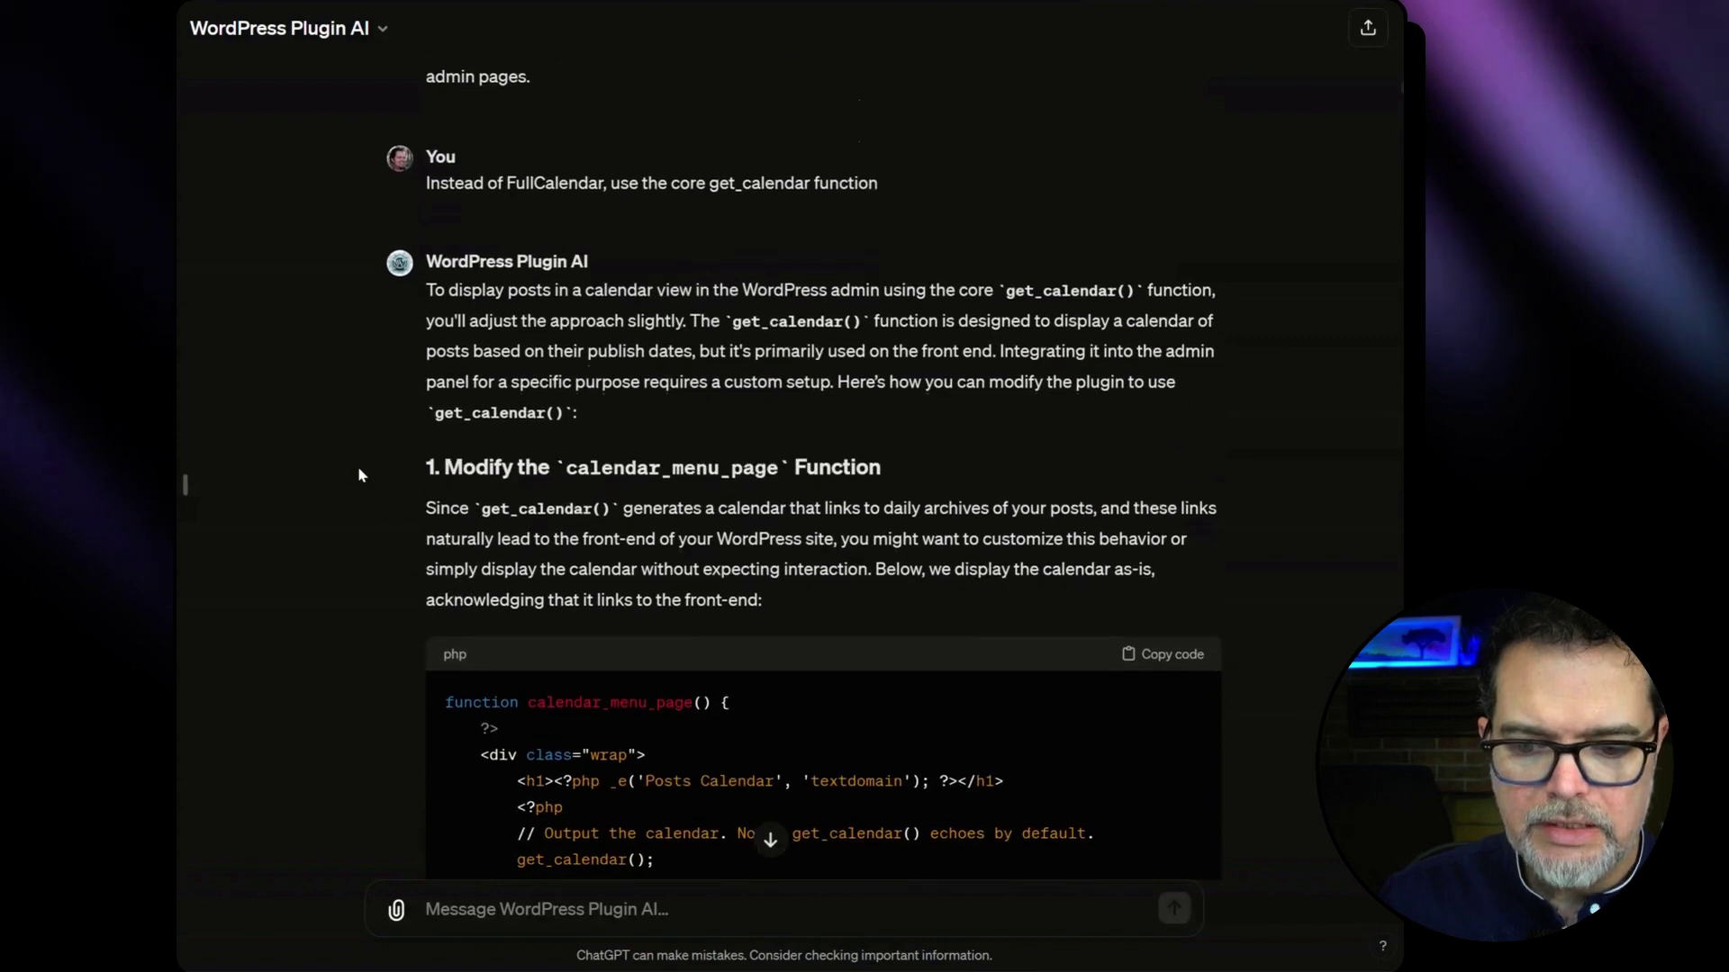
pyautogui.scroll(-1, 359, 474)
pyautogui.scroll(-1, 358, 473)
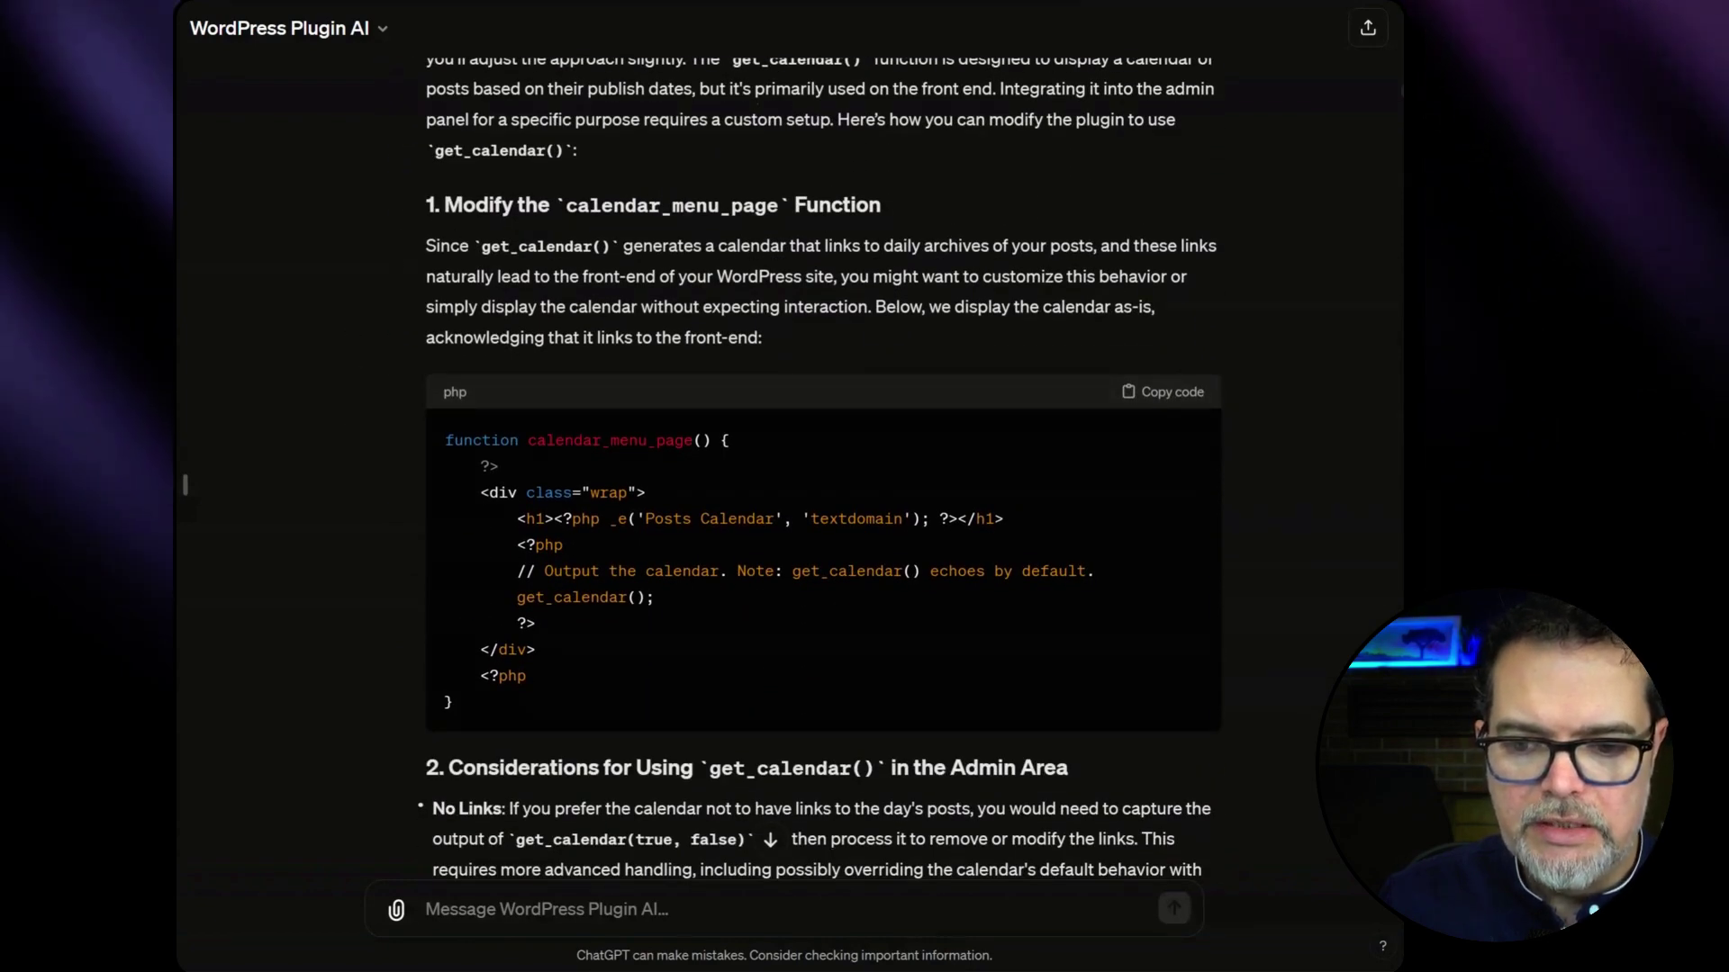
pyautogui.scroll(2, 419, 192)
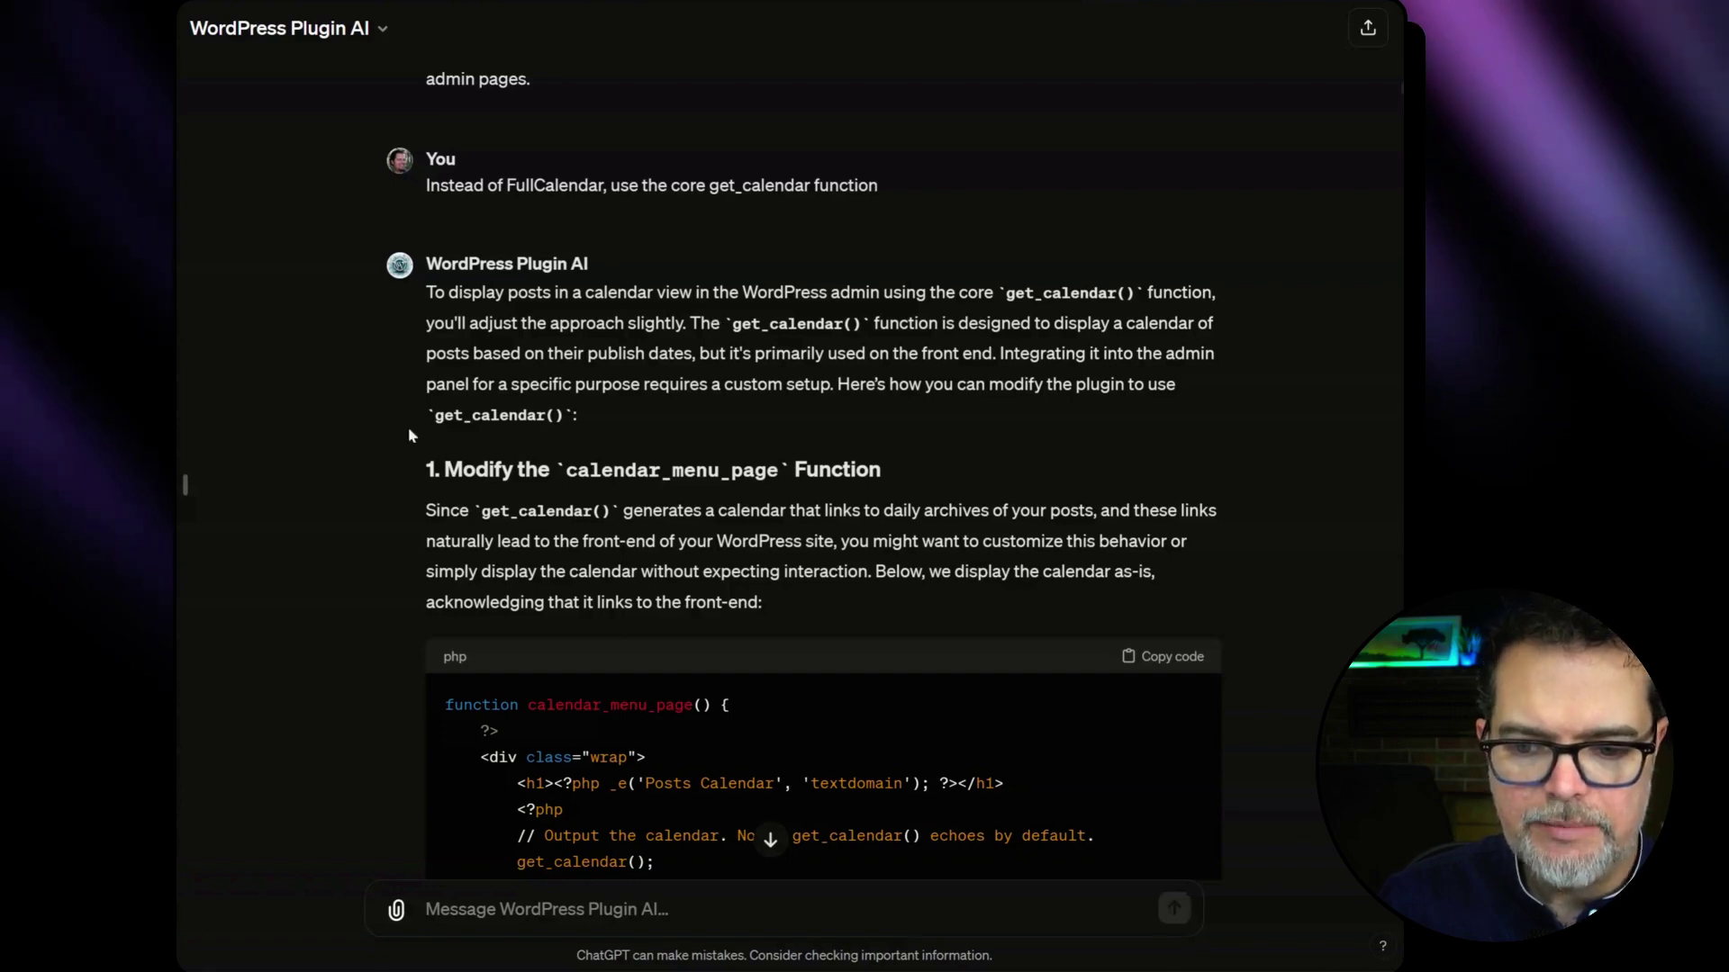
pyautogui.scroll(-3, 417, 433)
pyautogui.scroll(-2, 419, 406)
pyautogui.scroll(-3, 421, 370)
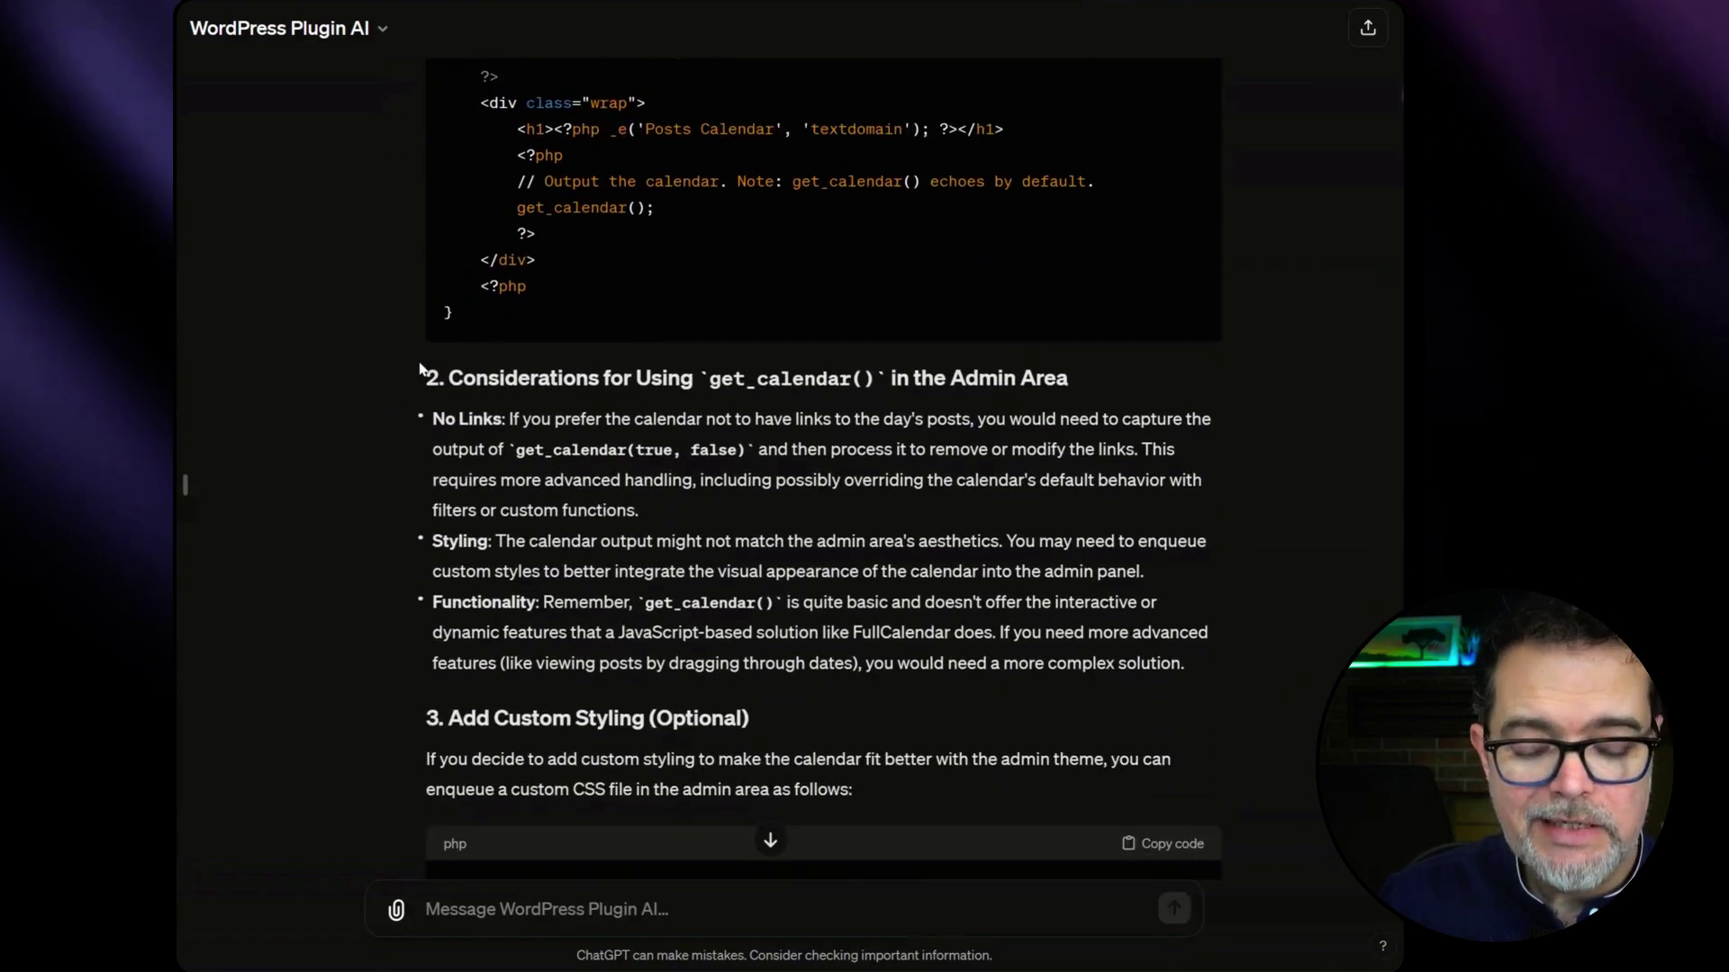
pyautogui.scroll(-1, 405, 366)
pyautogui.scroll(-6, 398, 358)
pyautogui.scroll(-5, 396, 358)
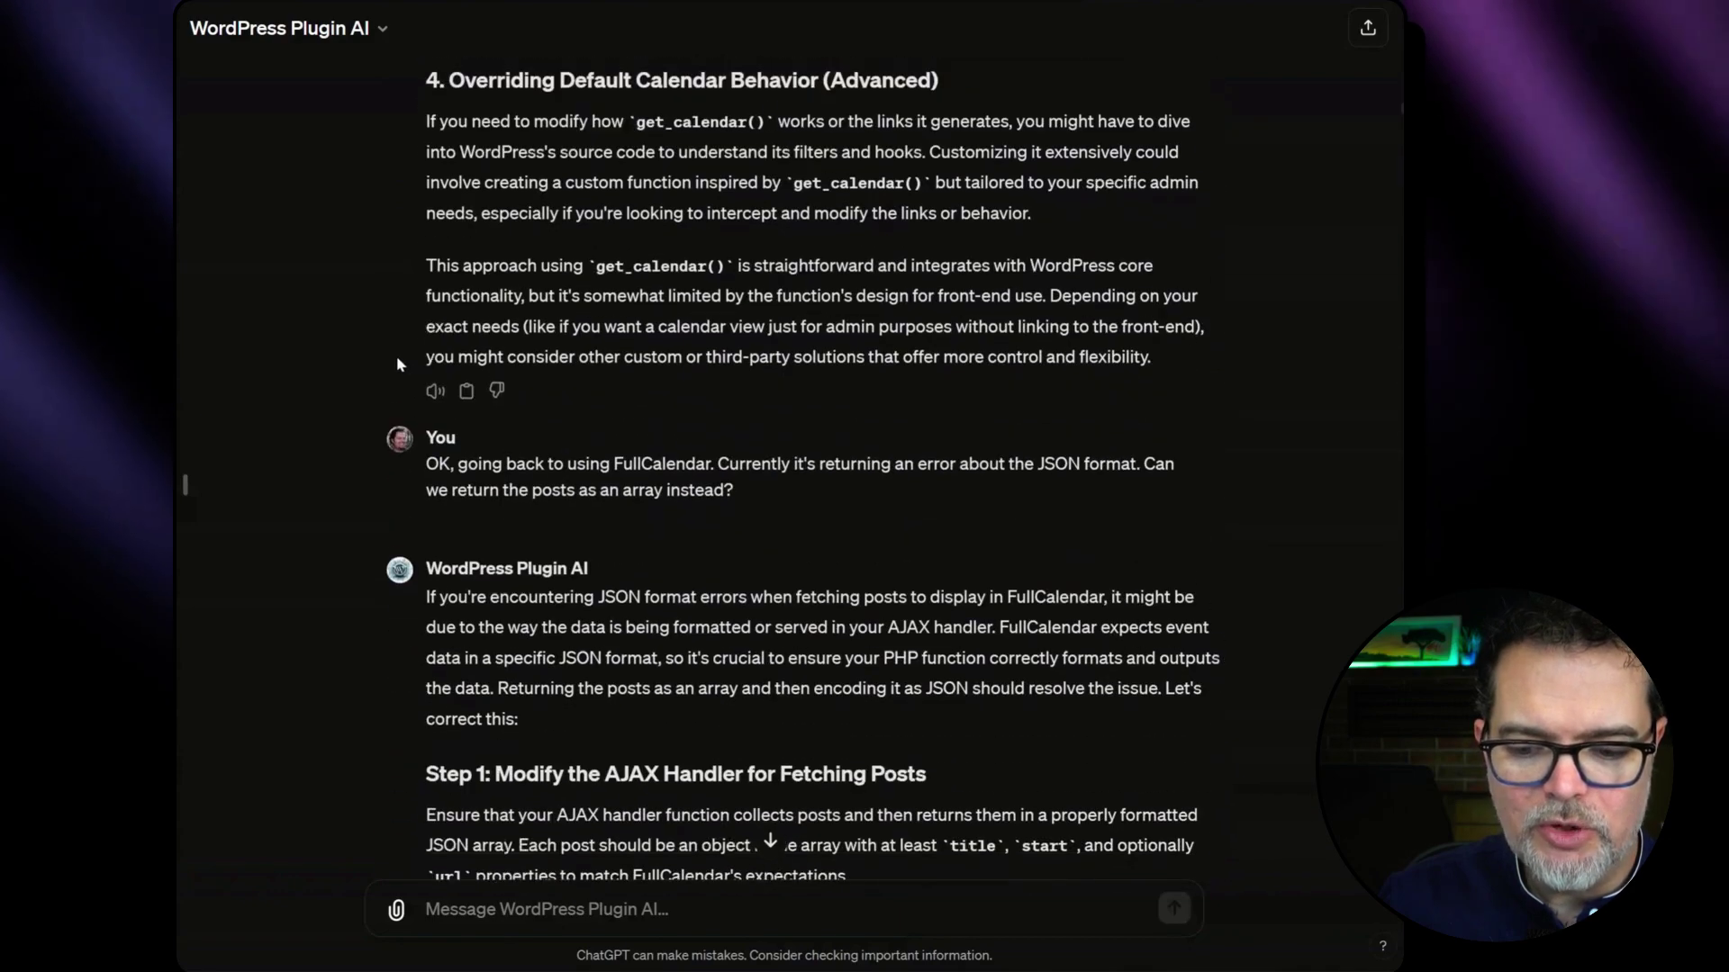
pyautogui.scroll(3, 396, 359)
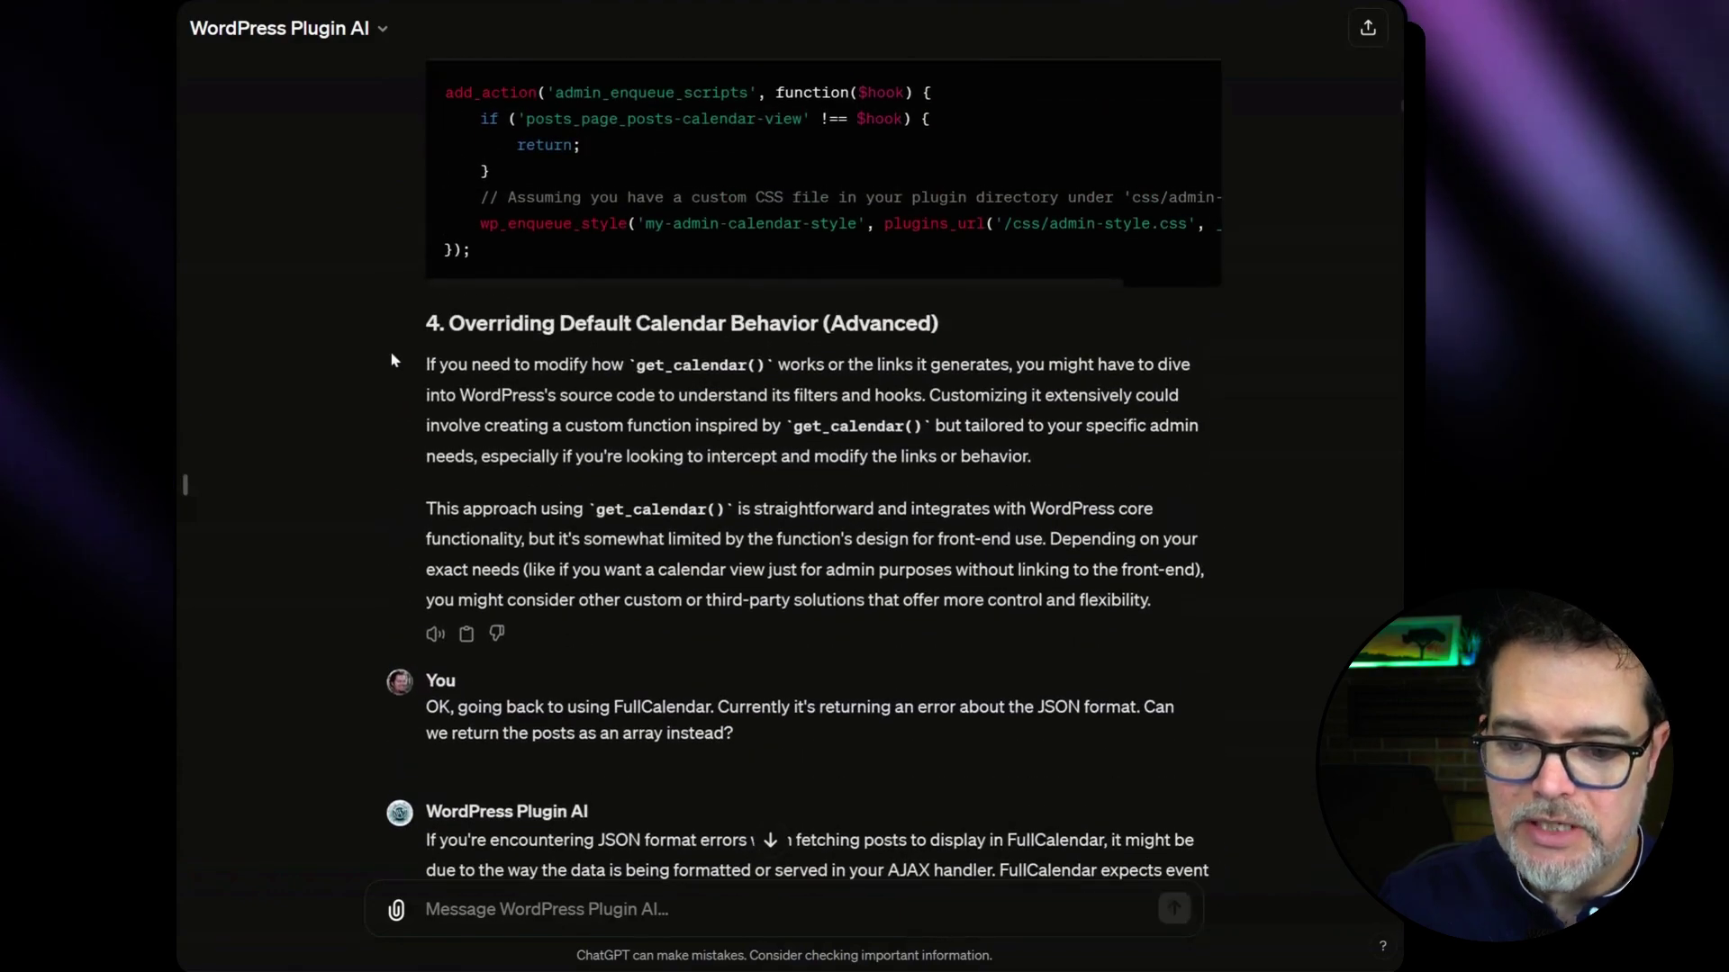
pyautogui.scroll(1, 391, 357)
pyautogui.scroll(2, 399, 352)
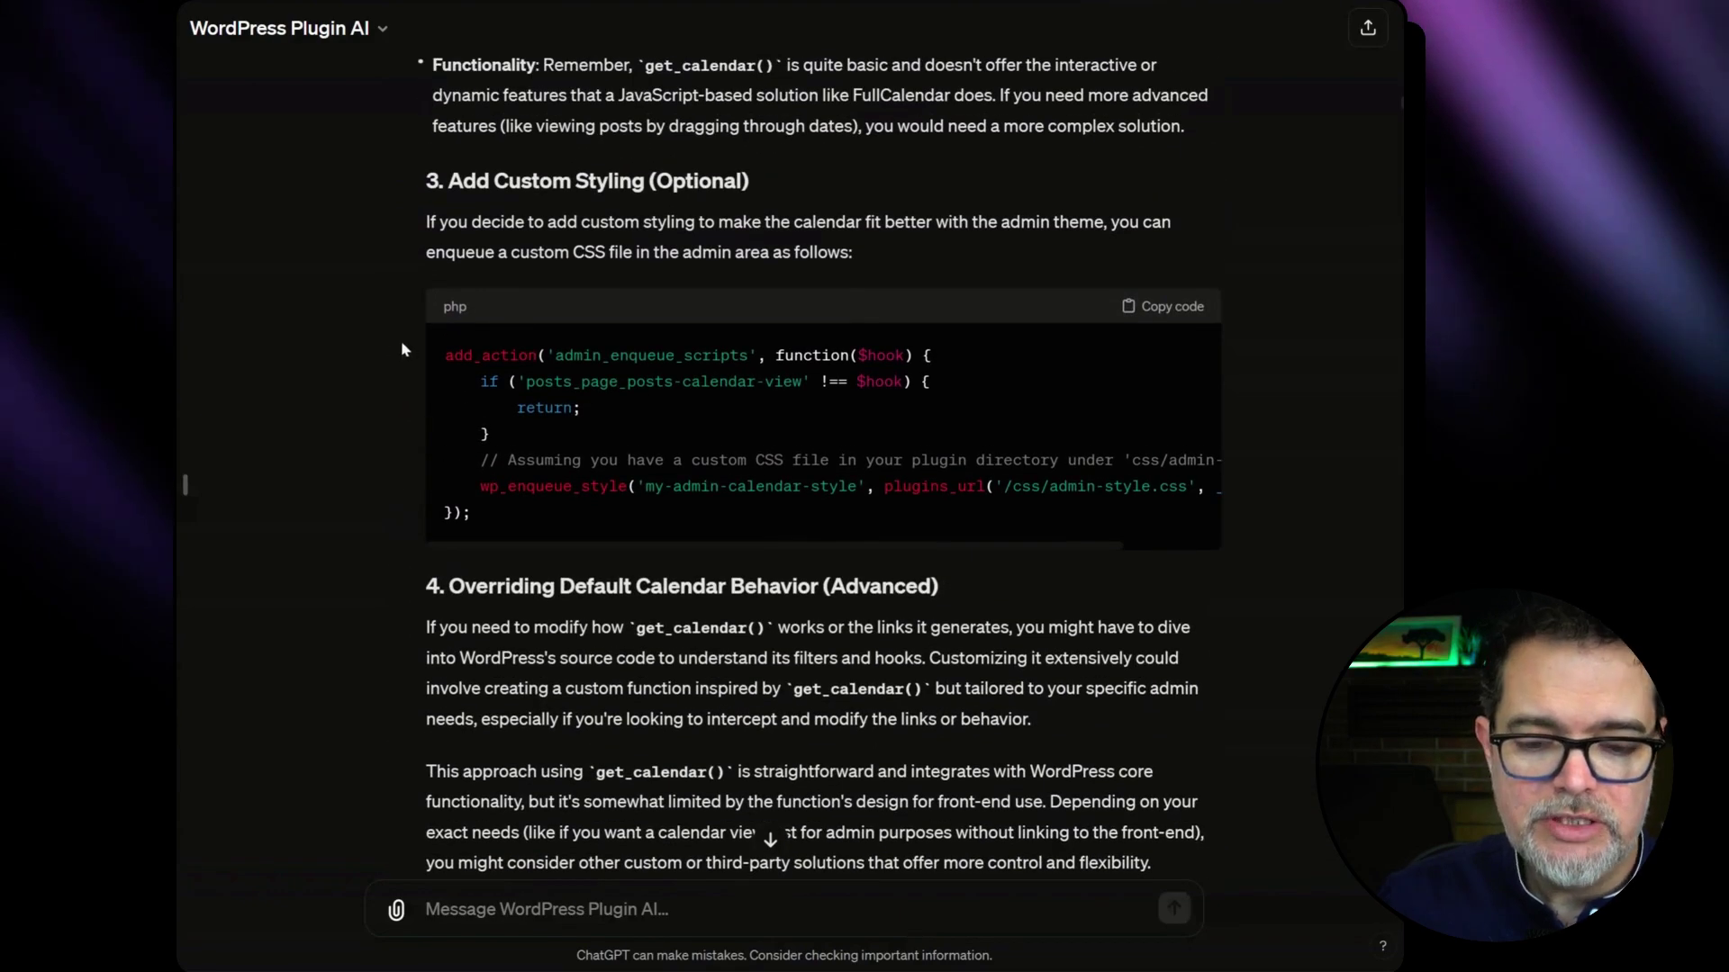
pyautogui.scroll(-3, 378, 392)
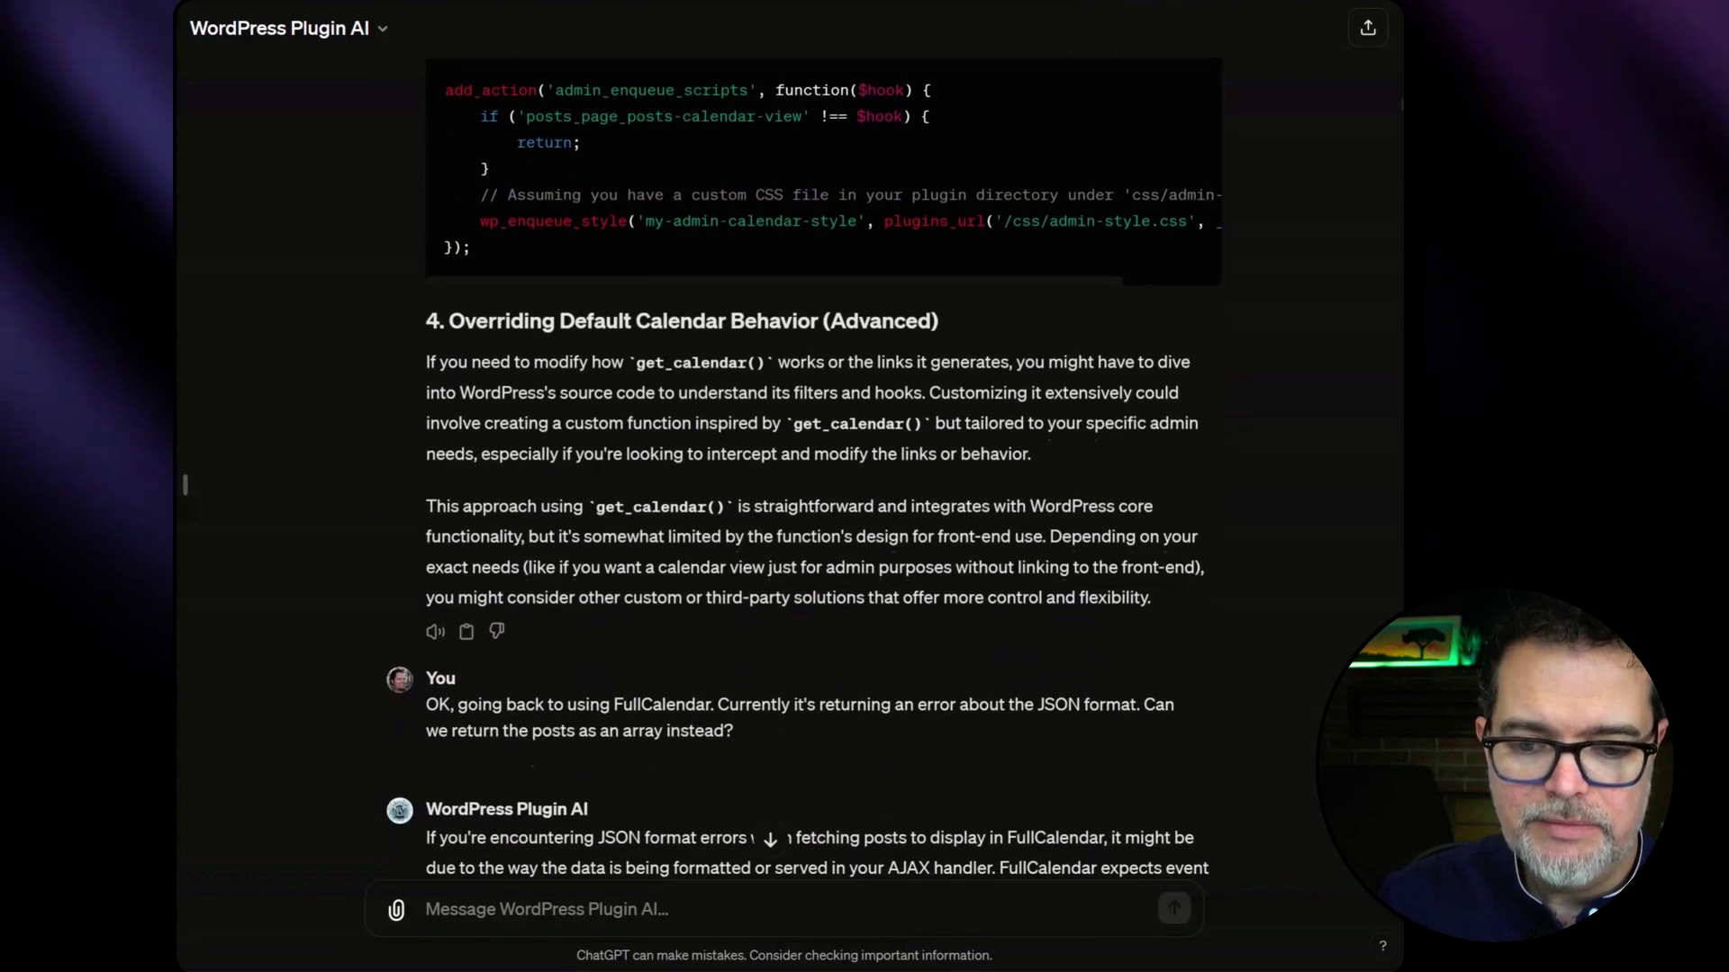
pyautogui.scroll(-2, 414, 424)
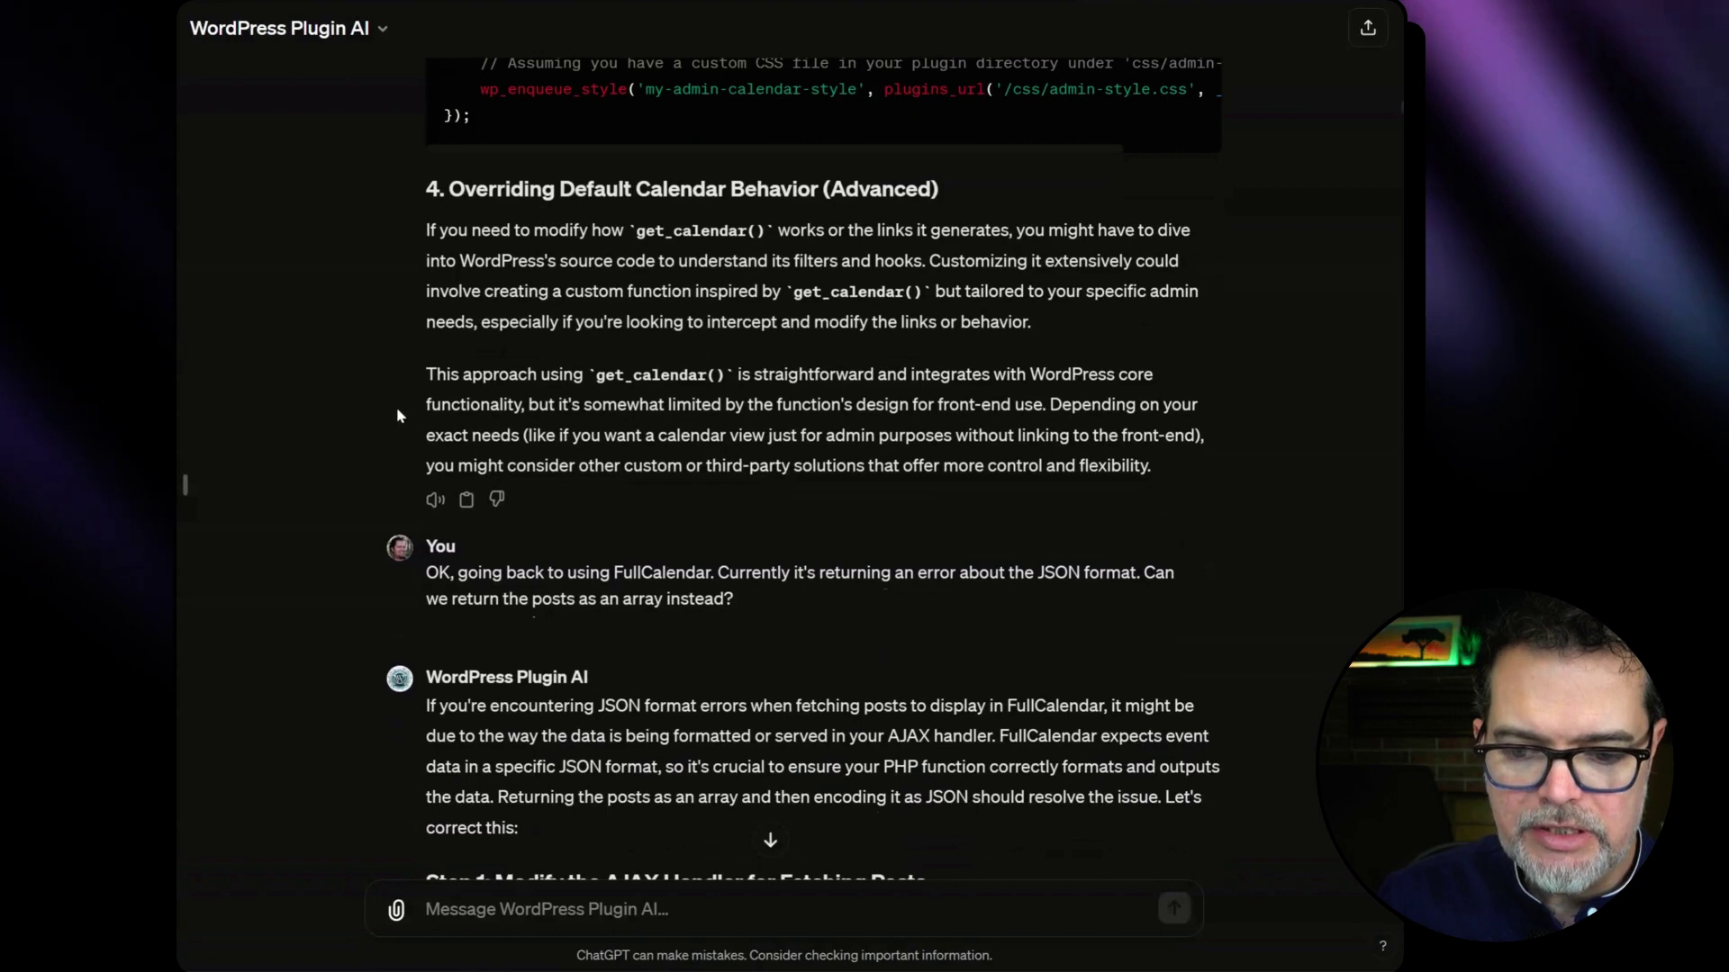
pyautogui.scroll(-2, 390, 405)
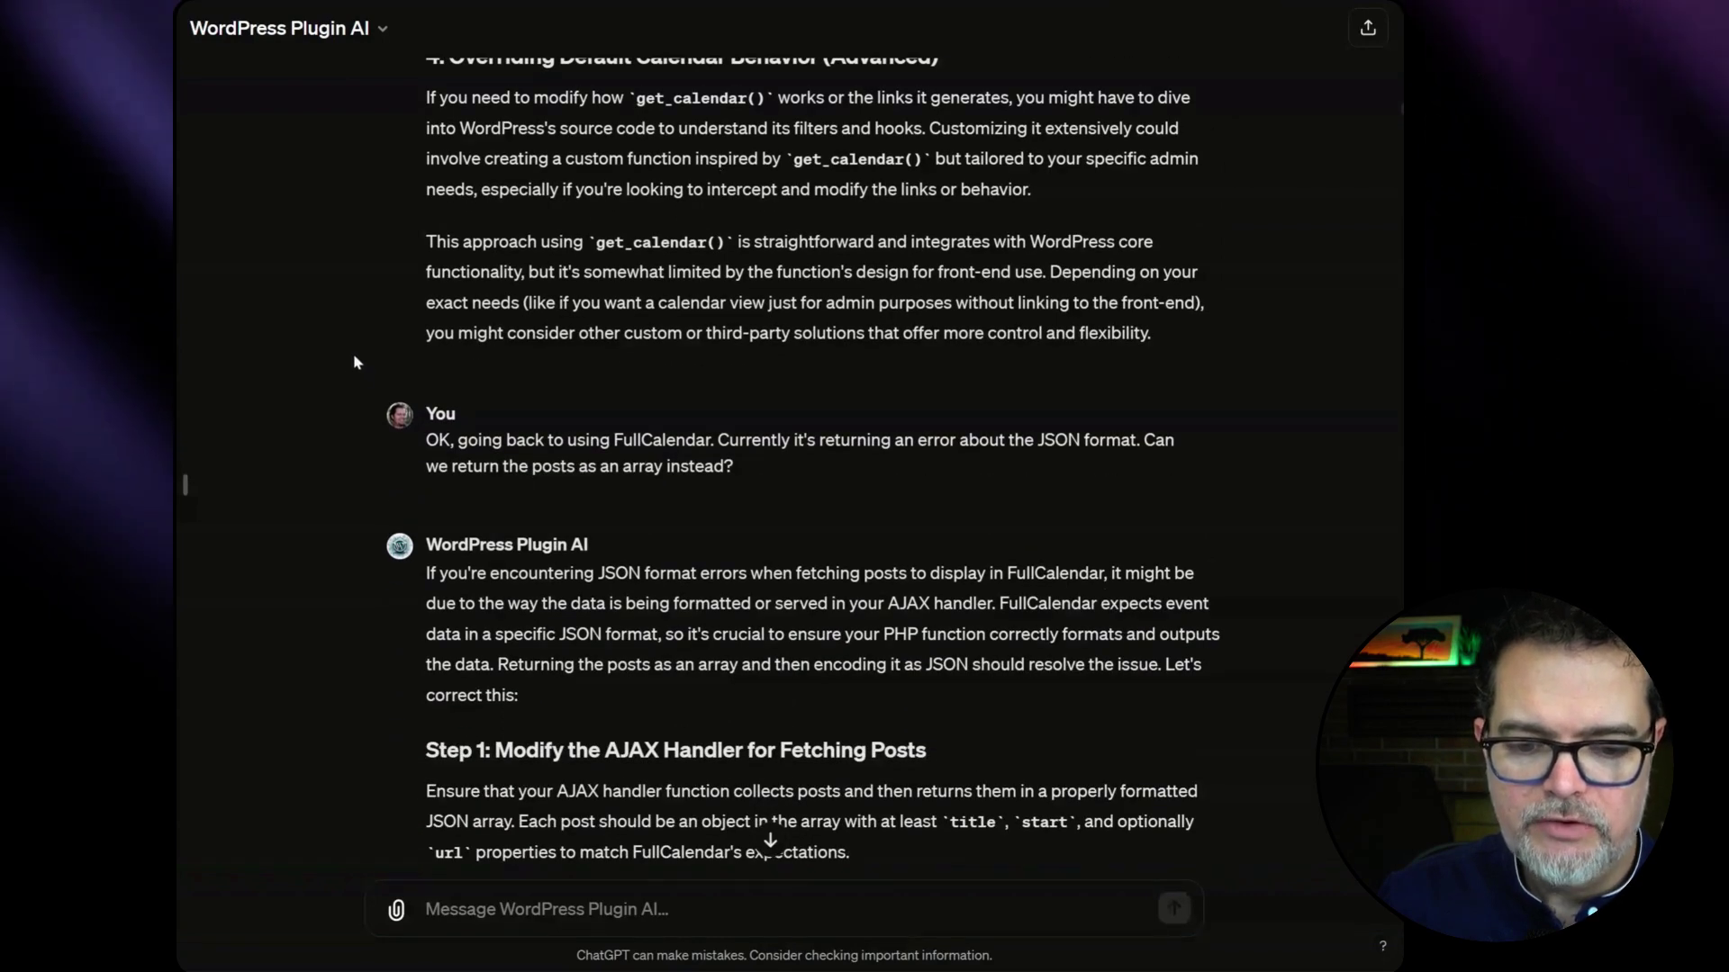
pyautogui.scroll(-2, 349, 356)
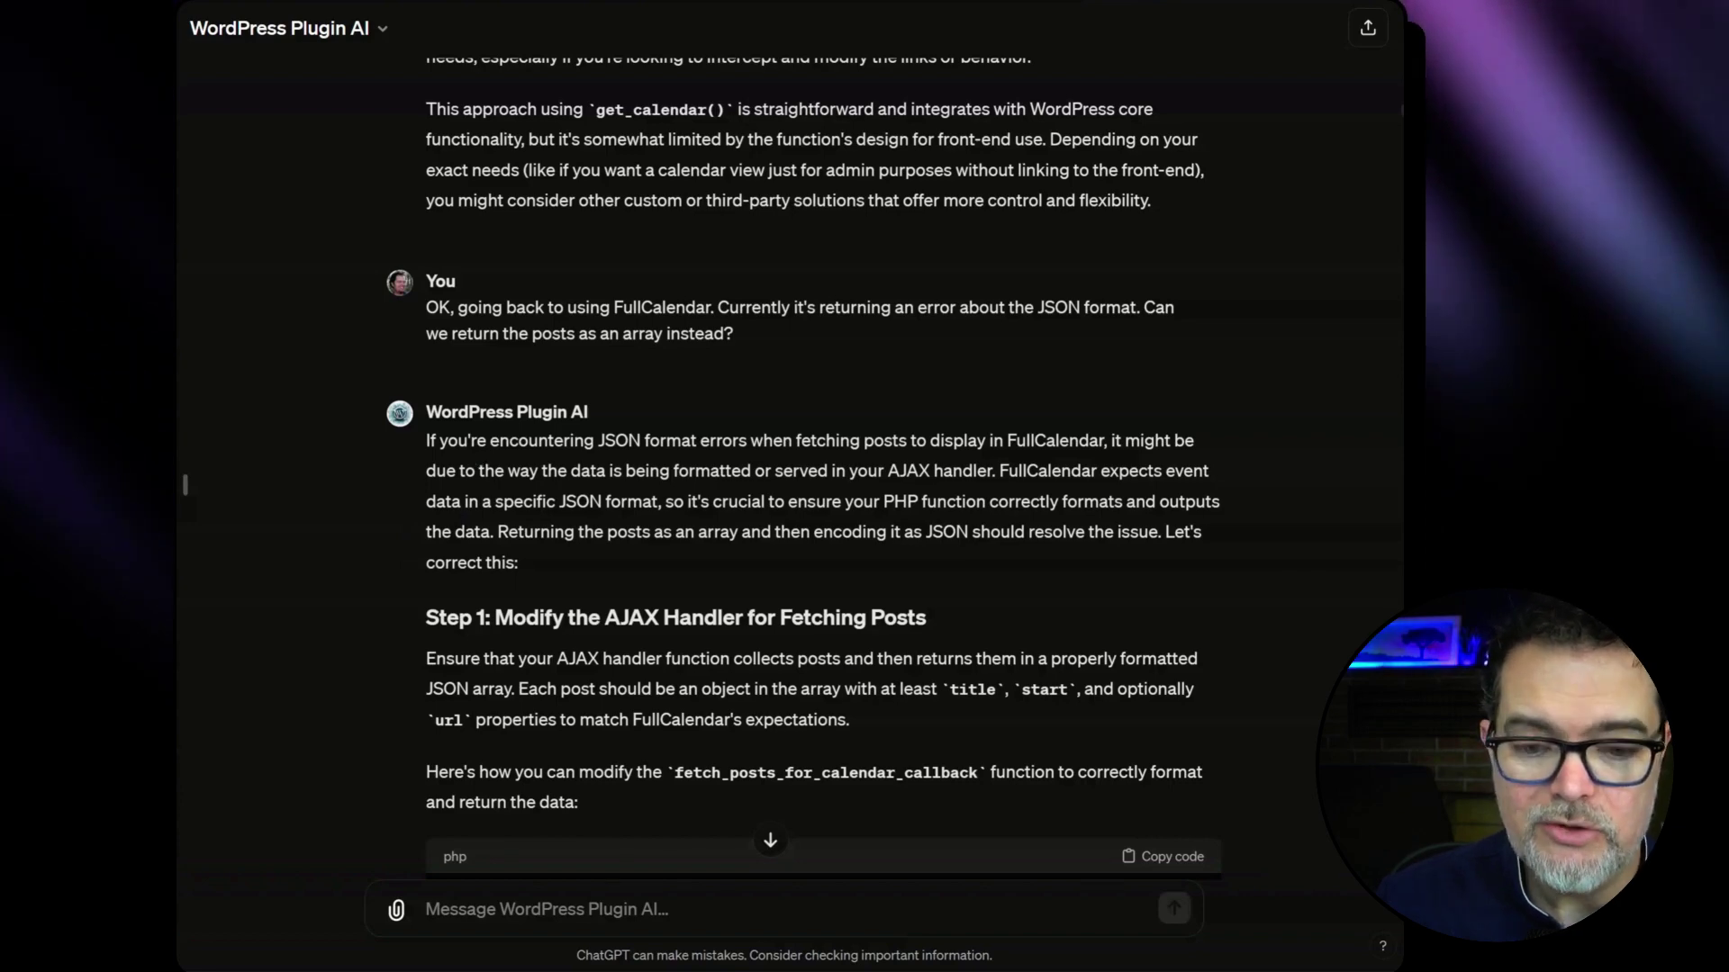
pyautogui.scroll(-2, 804, 469)
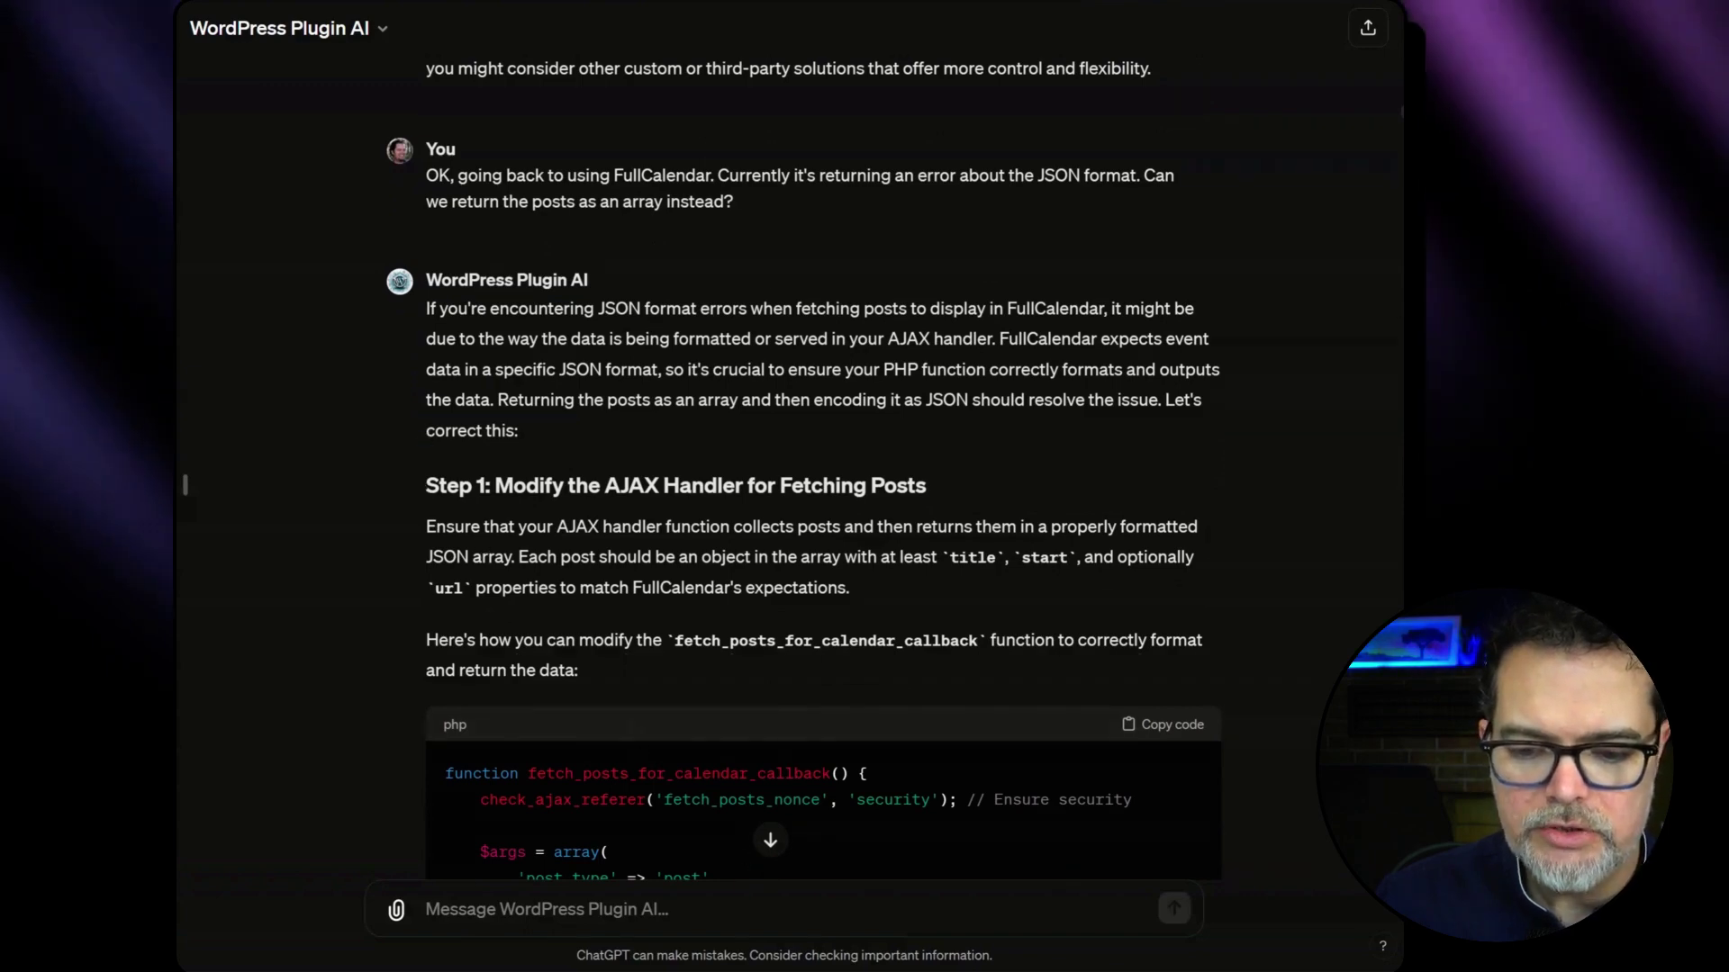
pyautogui.scroll(-2, 463, 492)
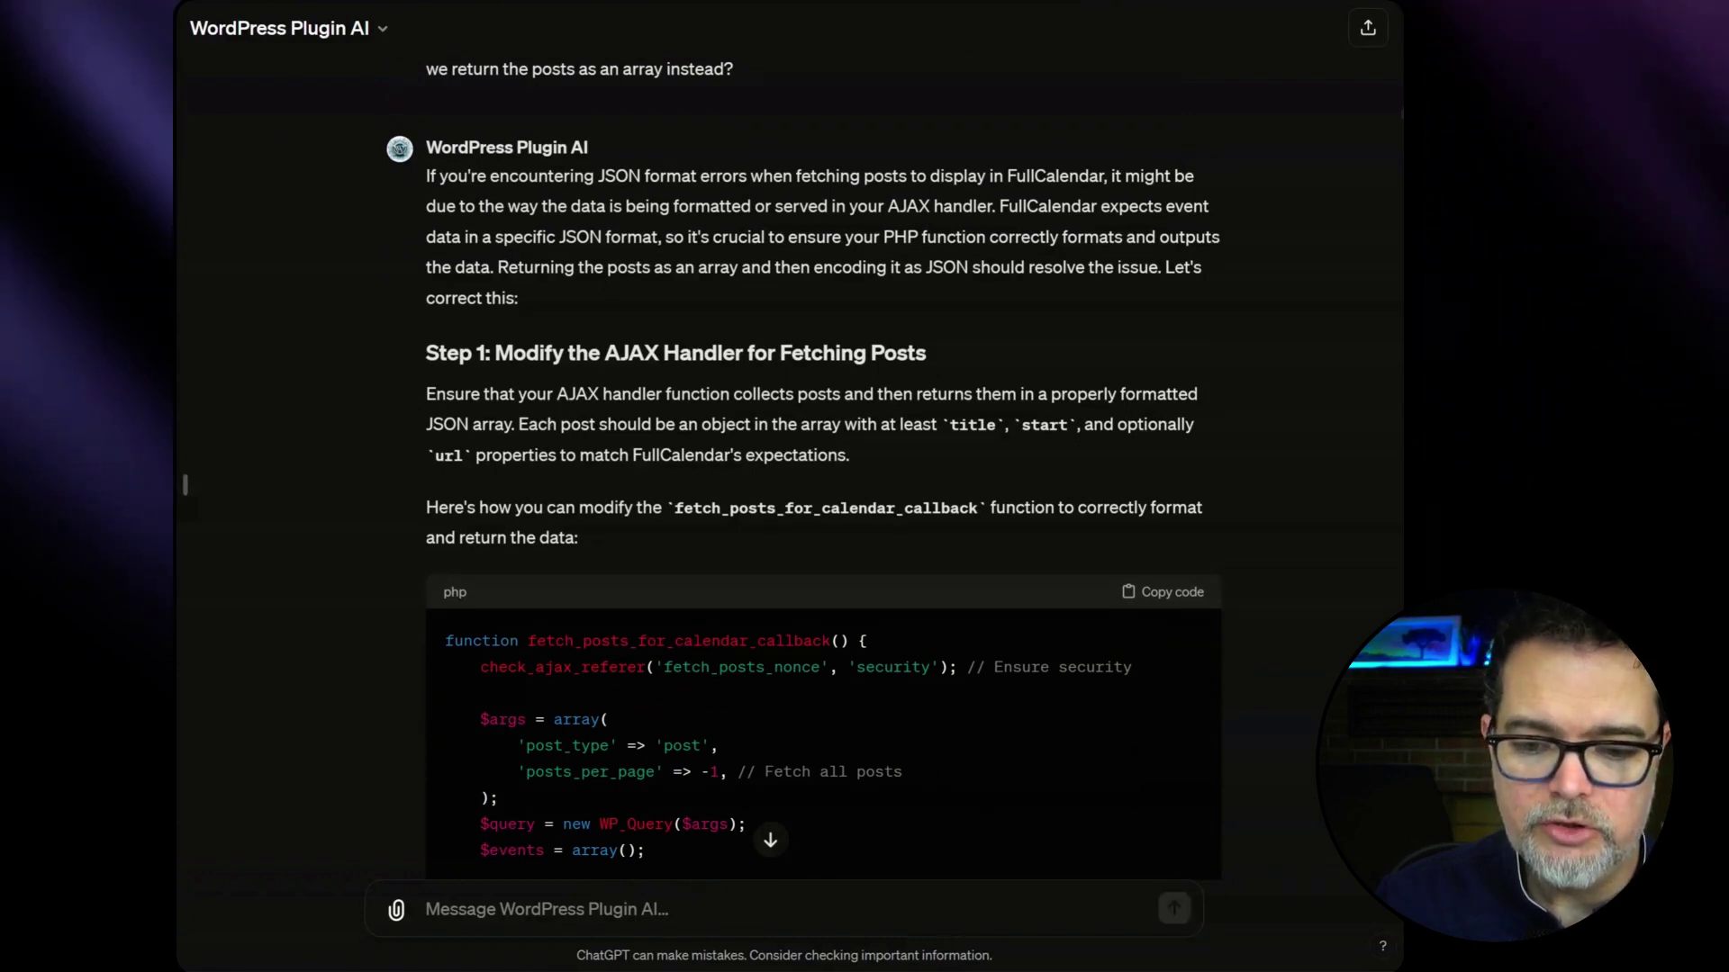
pyautogui.scroll(2, 412, 406)
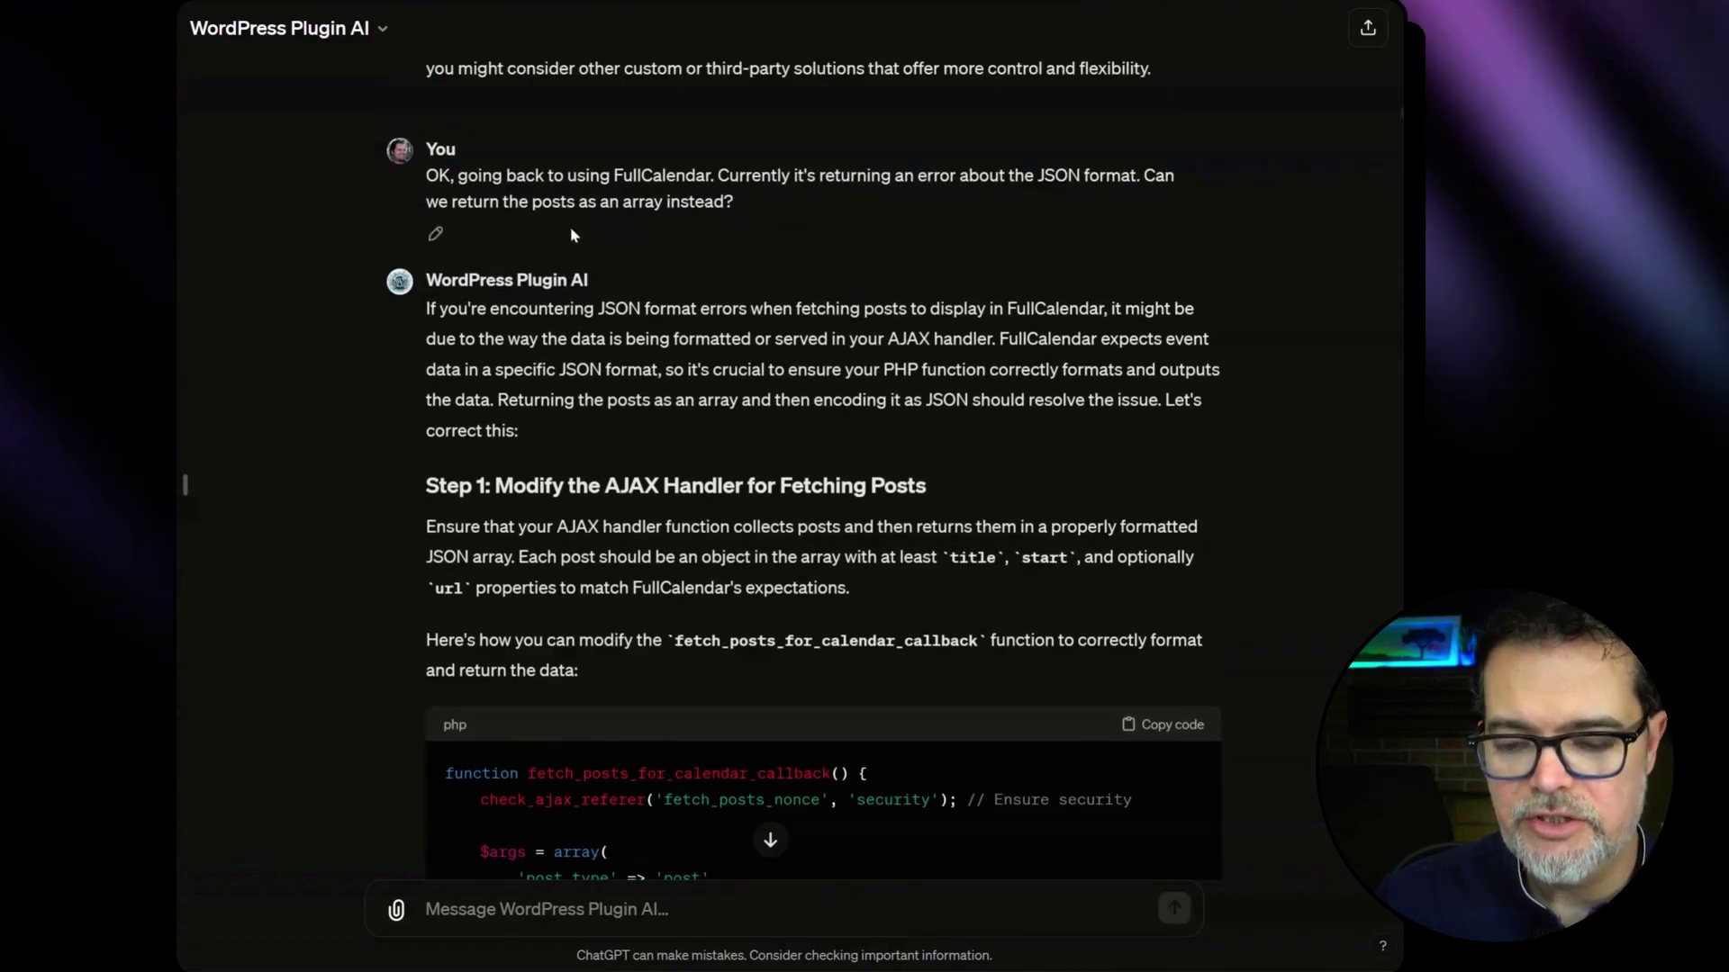
pyautogui.scroll(-2, 461, 370)
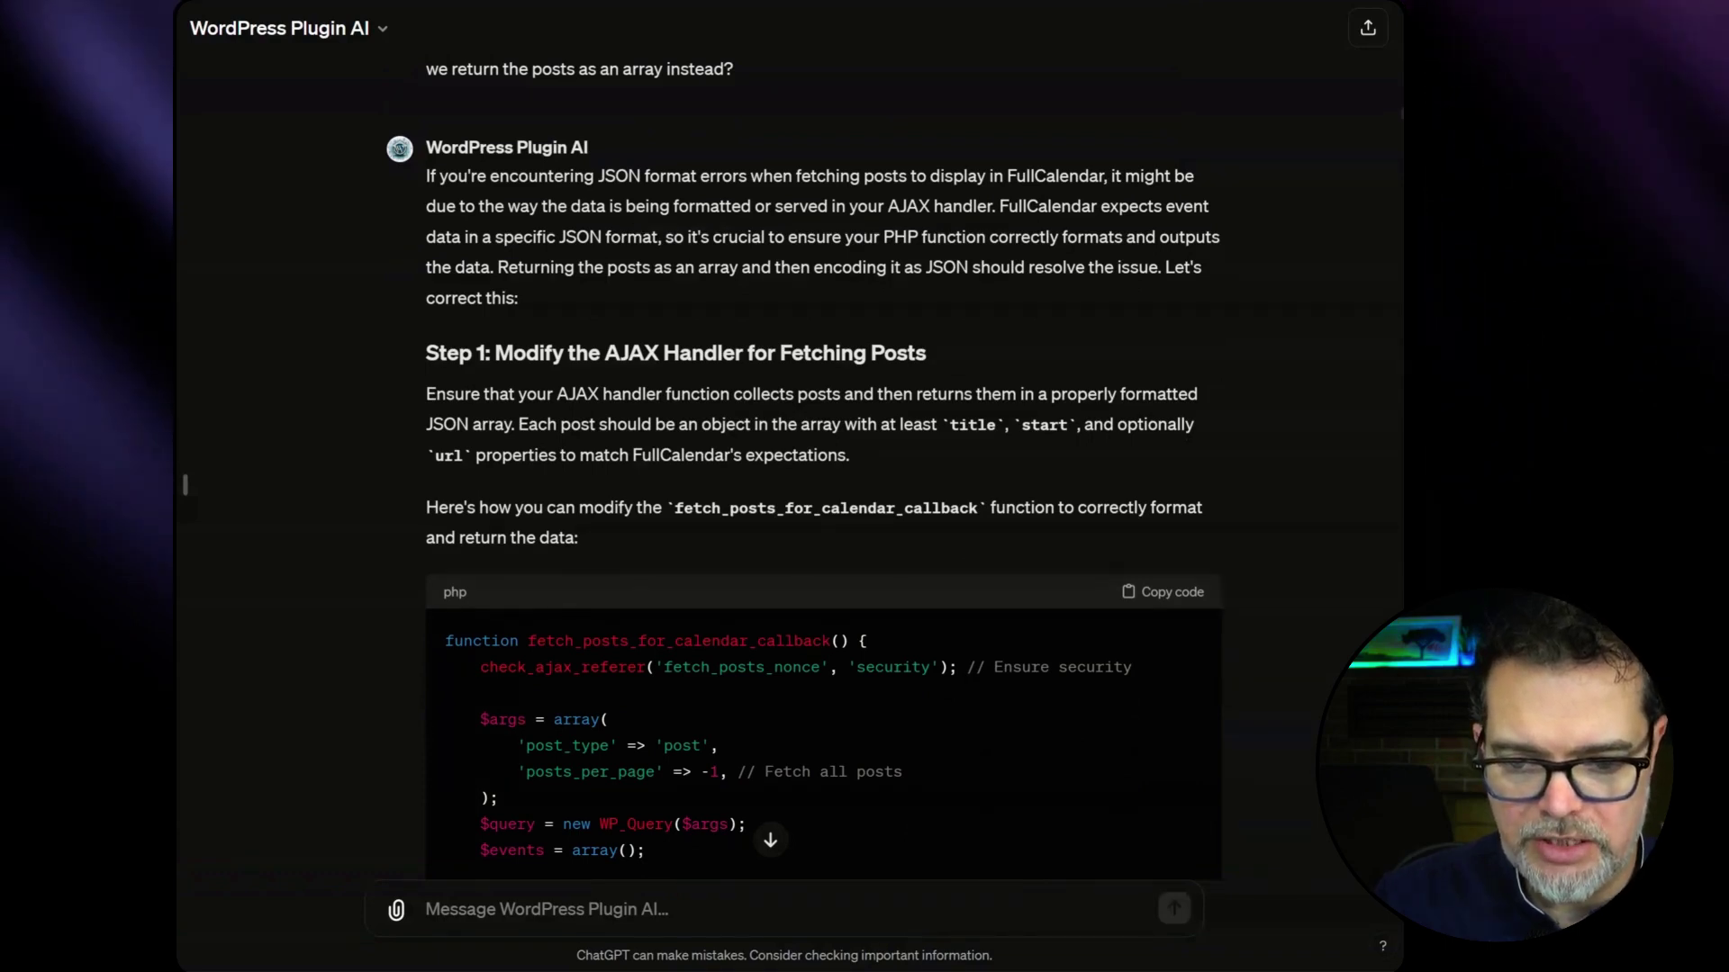
pyautogui.scroll(2, 534, 252)
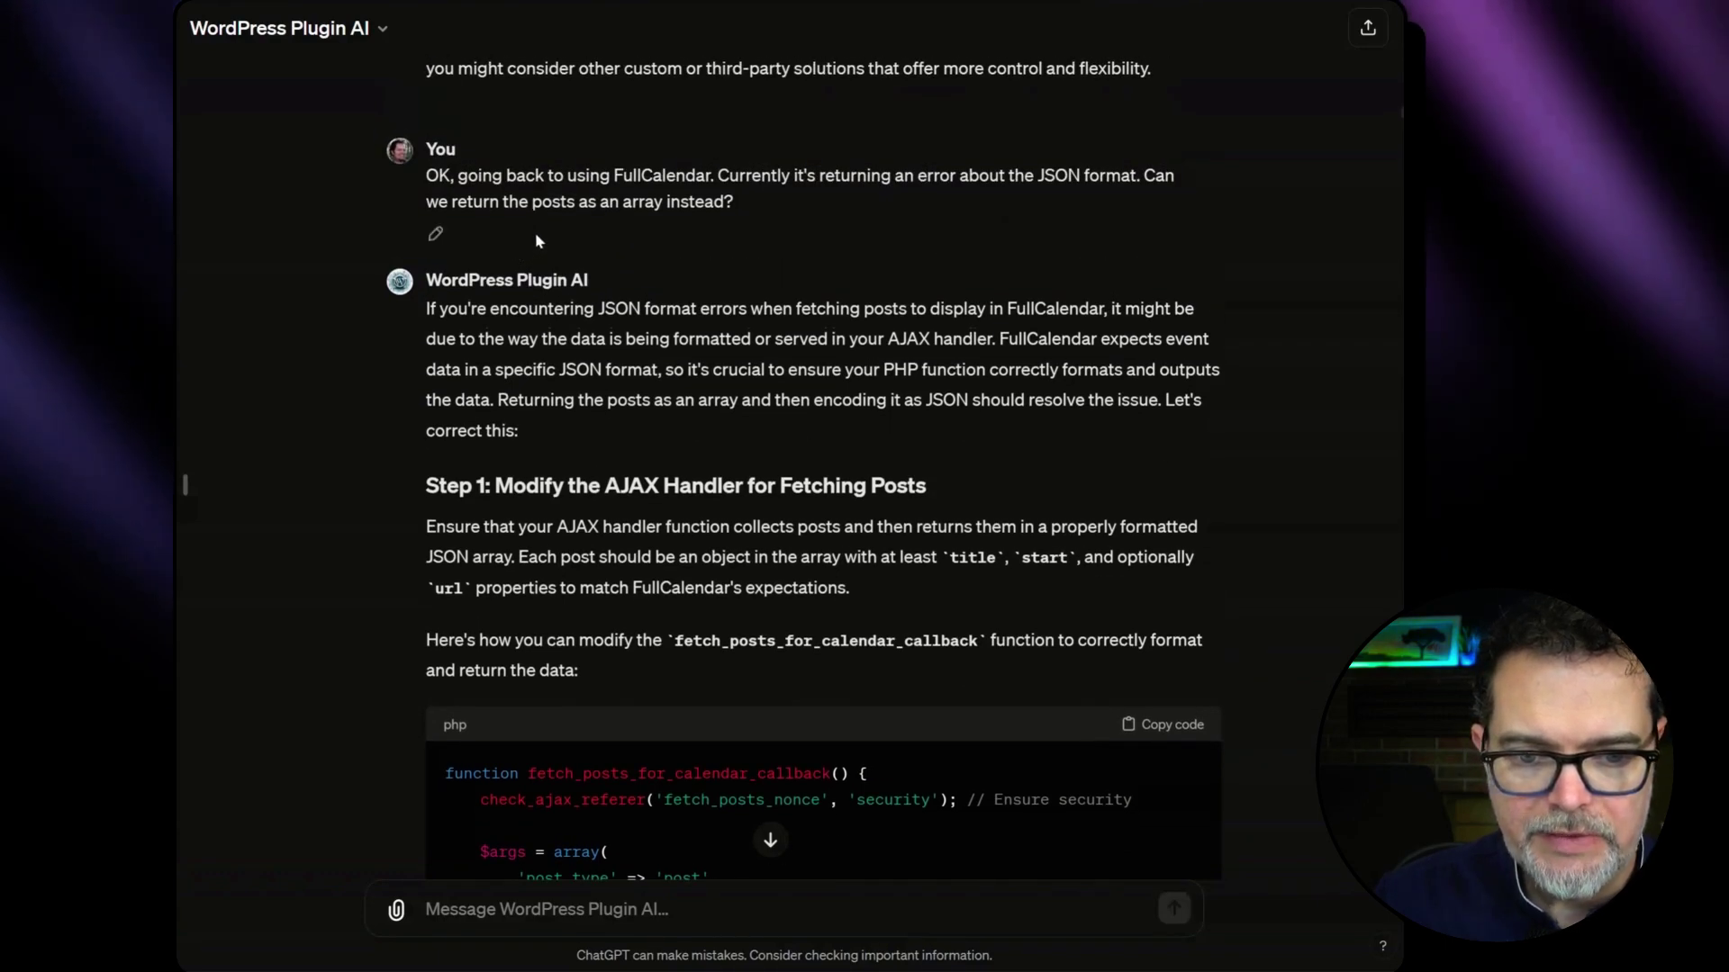
pyautogui.scroll(-1, 602, 286)
pyautogui.scroll(-3, 602, 287)
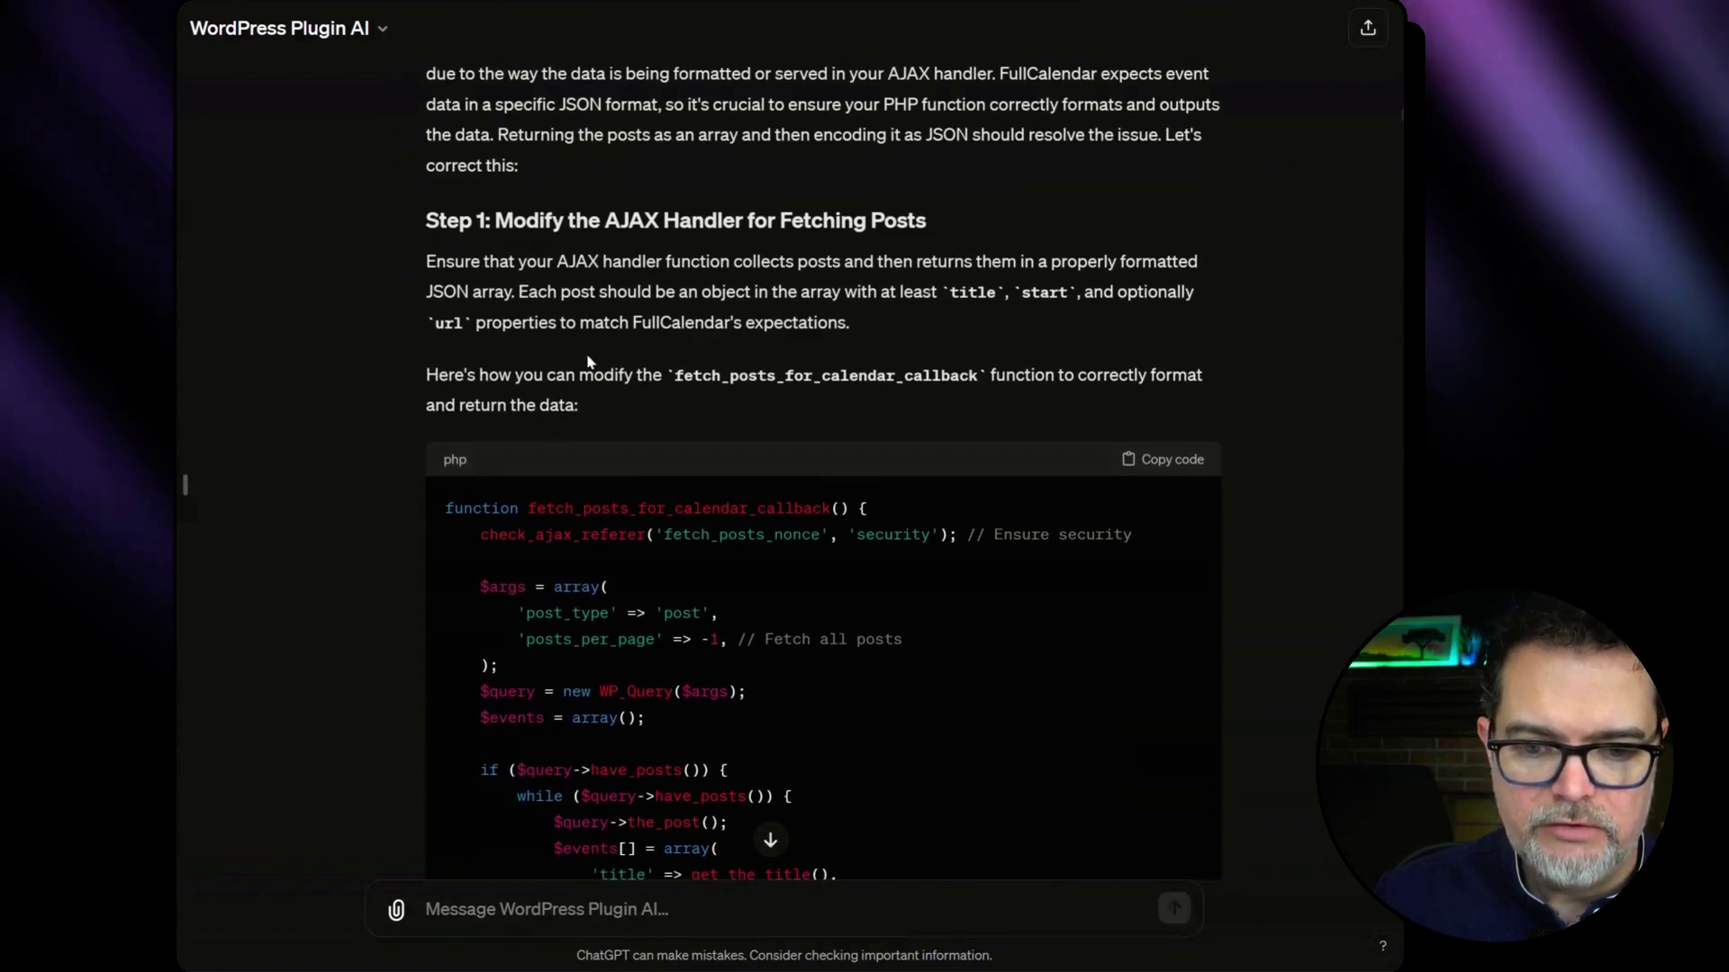
pyautogui.scroll(-2, 588, 361)
pyautogui.scroll(-2, 374, 354)
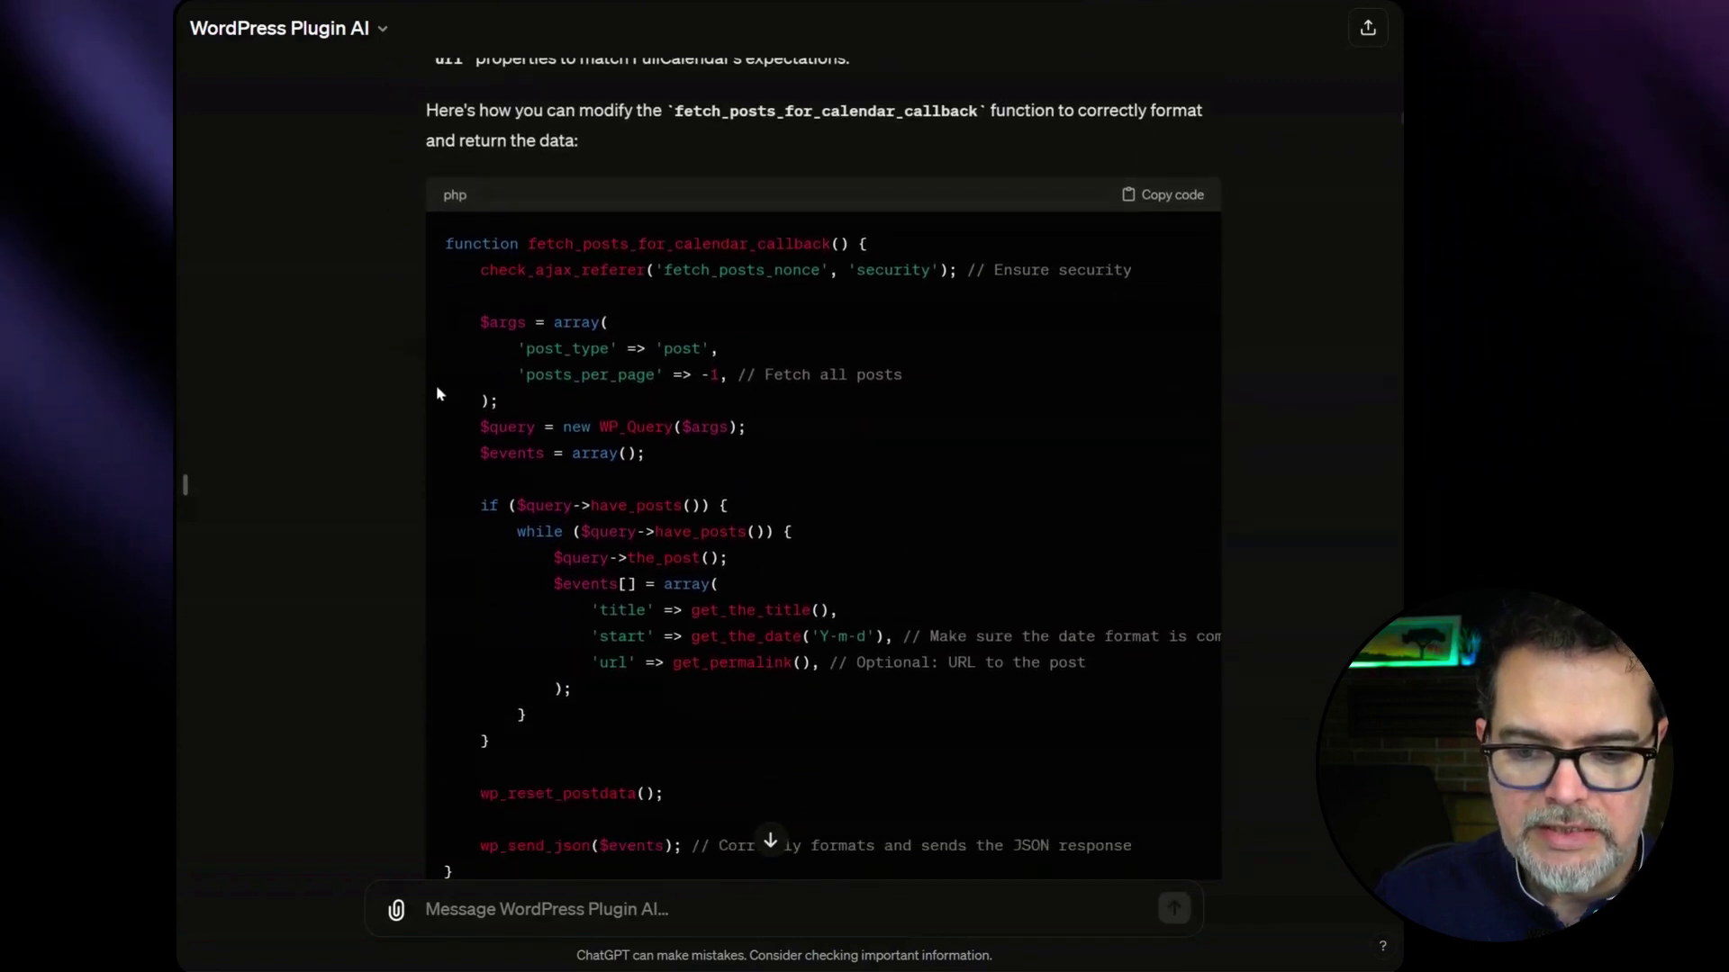
pyautogui.scroll(-2, 437, 395)
pyautogui.scroll(-2, 406, 412)
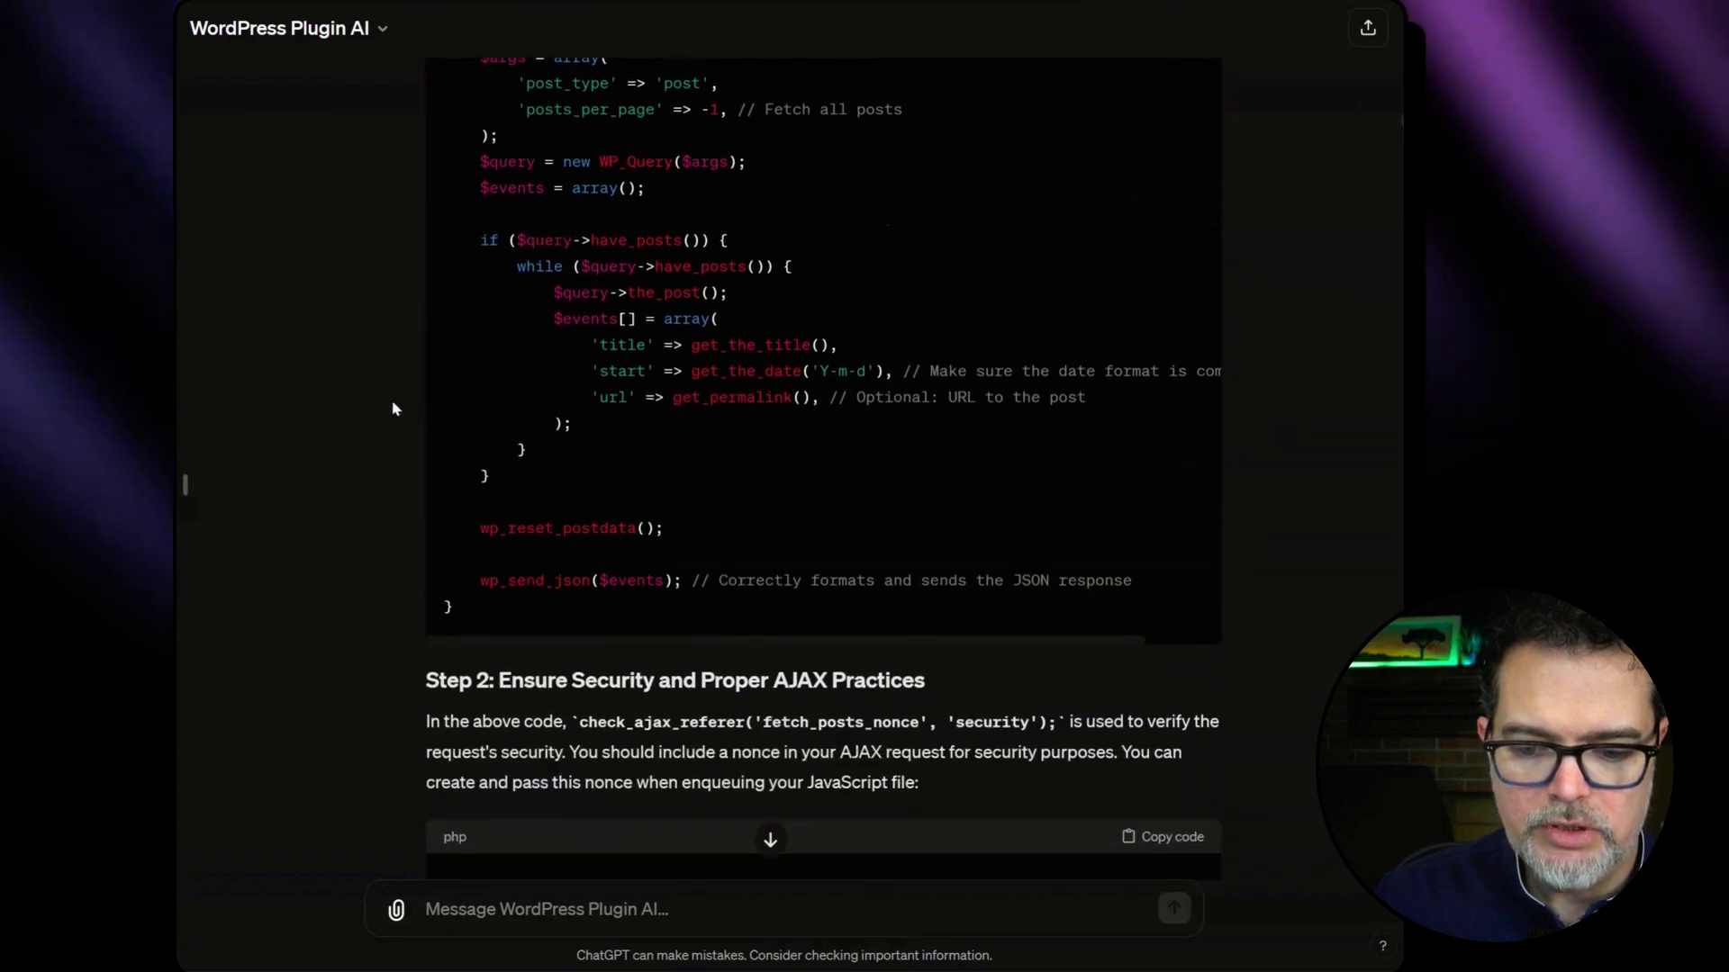
pyautogui.scroll(-4, 392, 408)
pyautogui.scroll(-2, 390, 405)
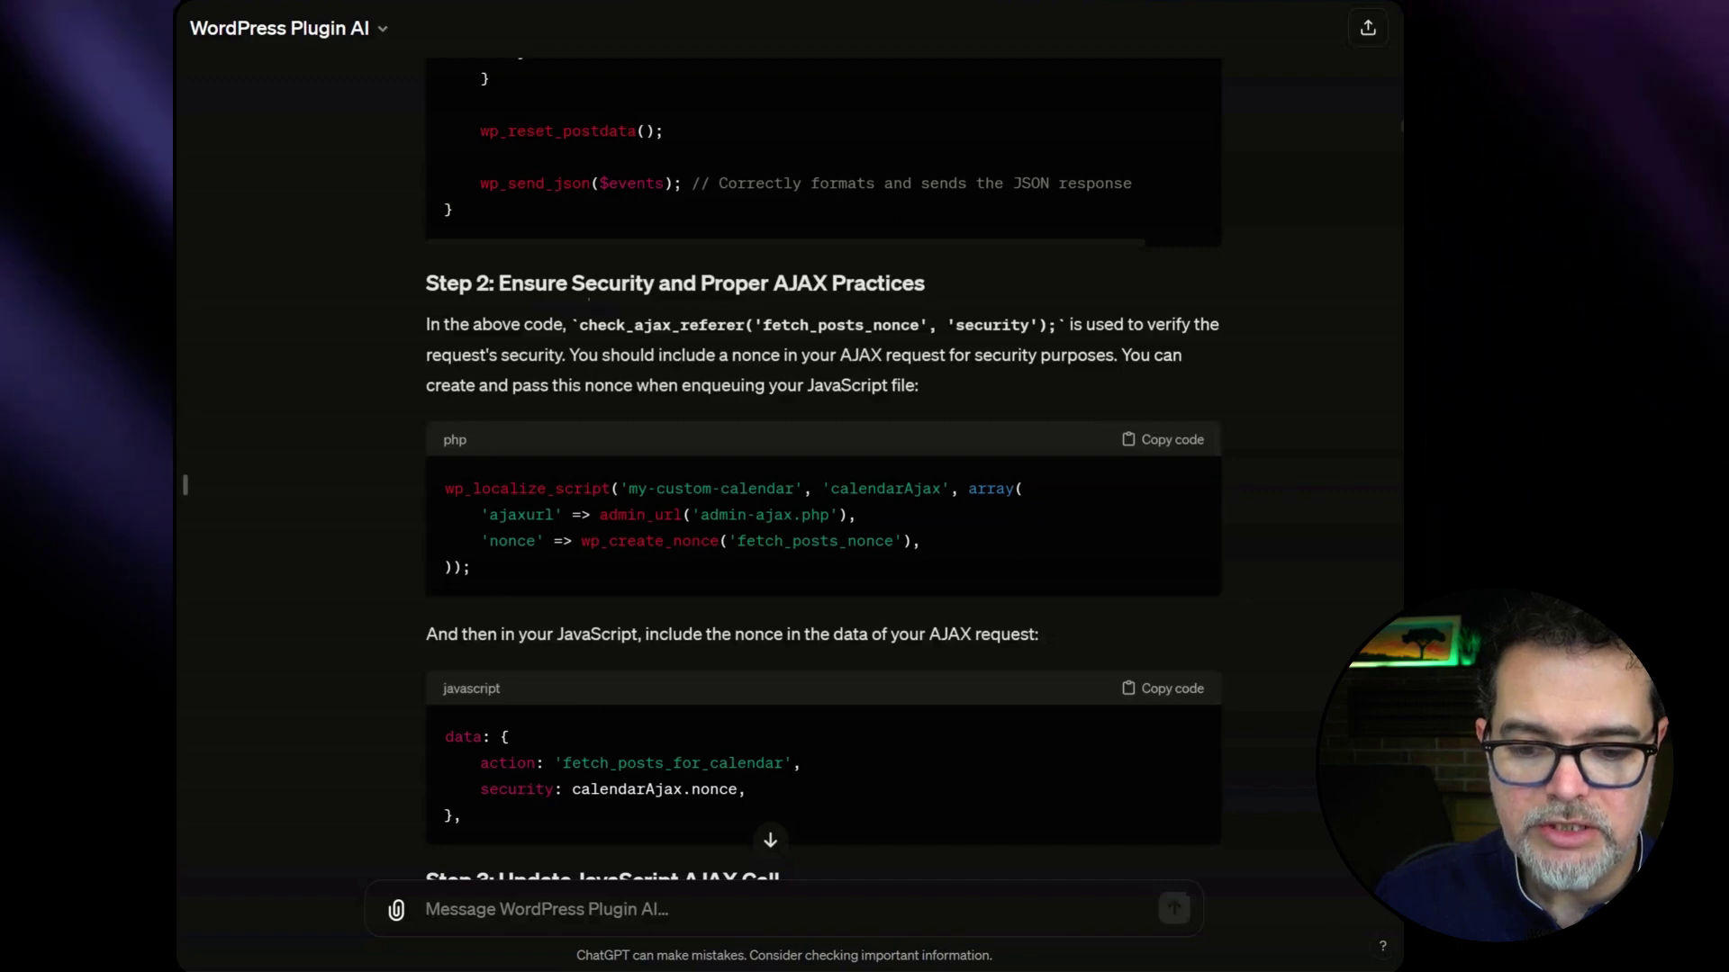
pyautogui.scroll(-2, 823, 470)
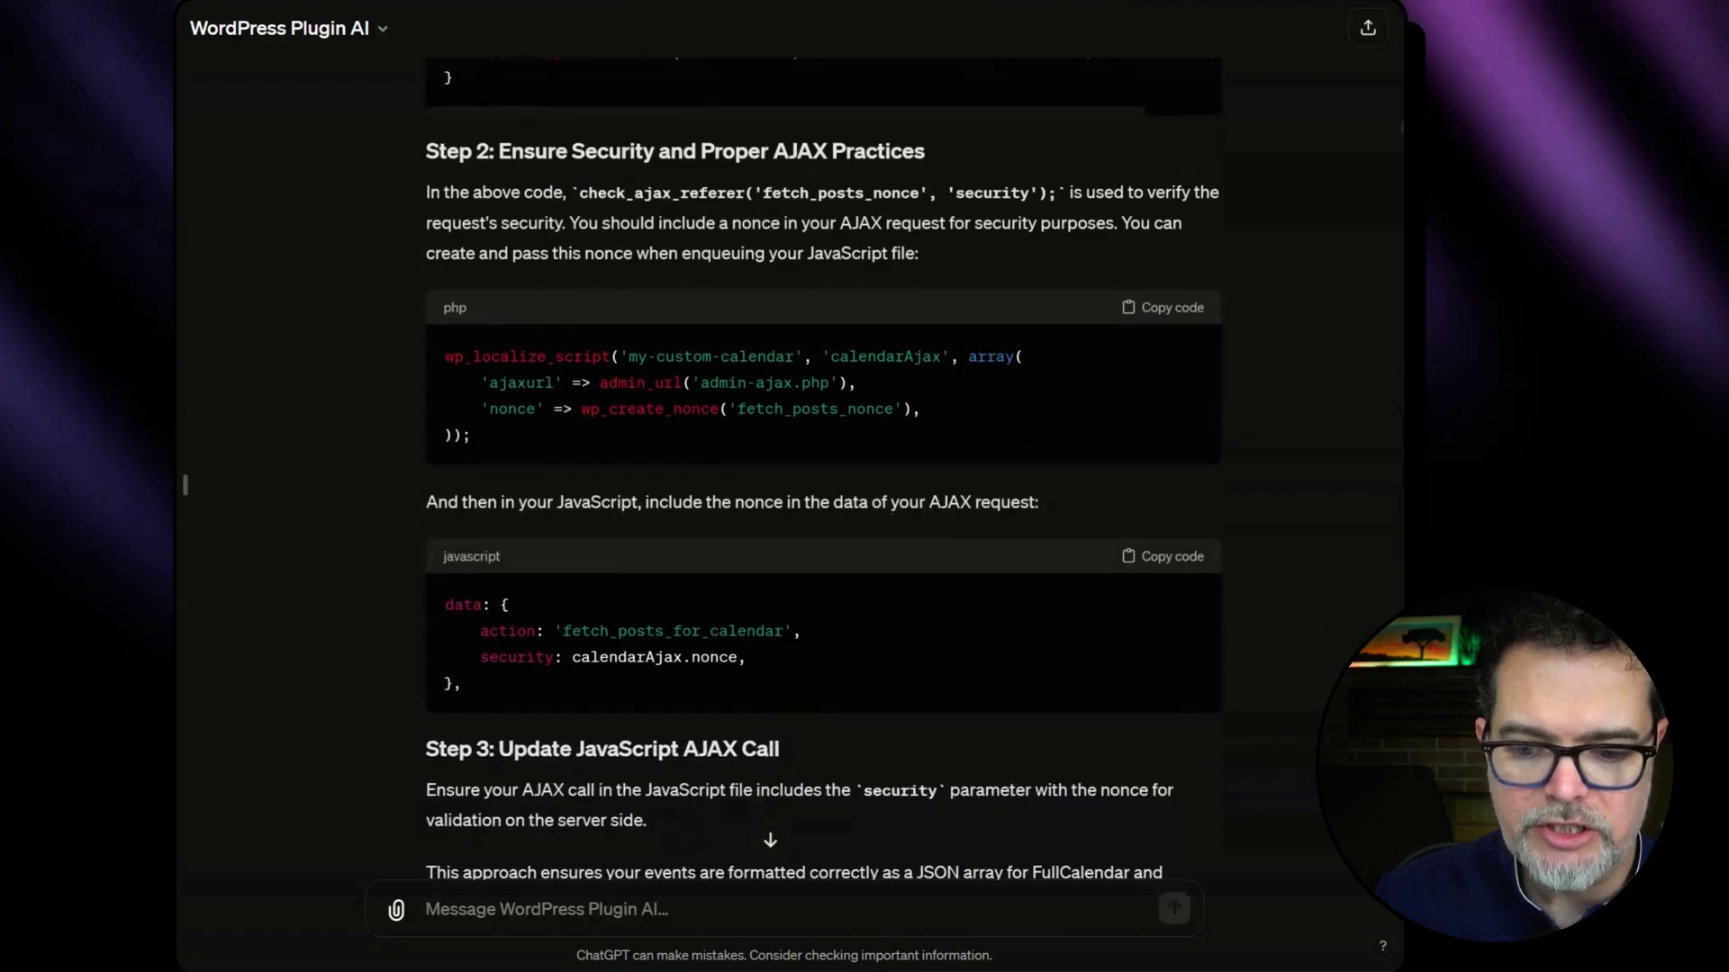
pyautogui.scroll(-2, 823, 469)
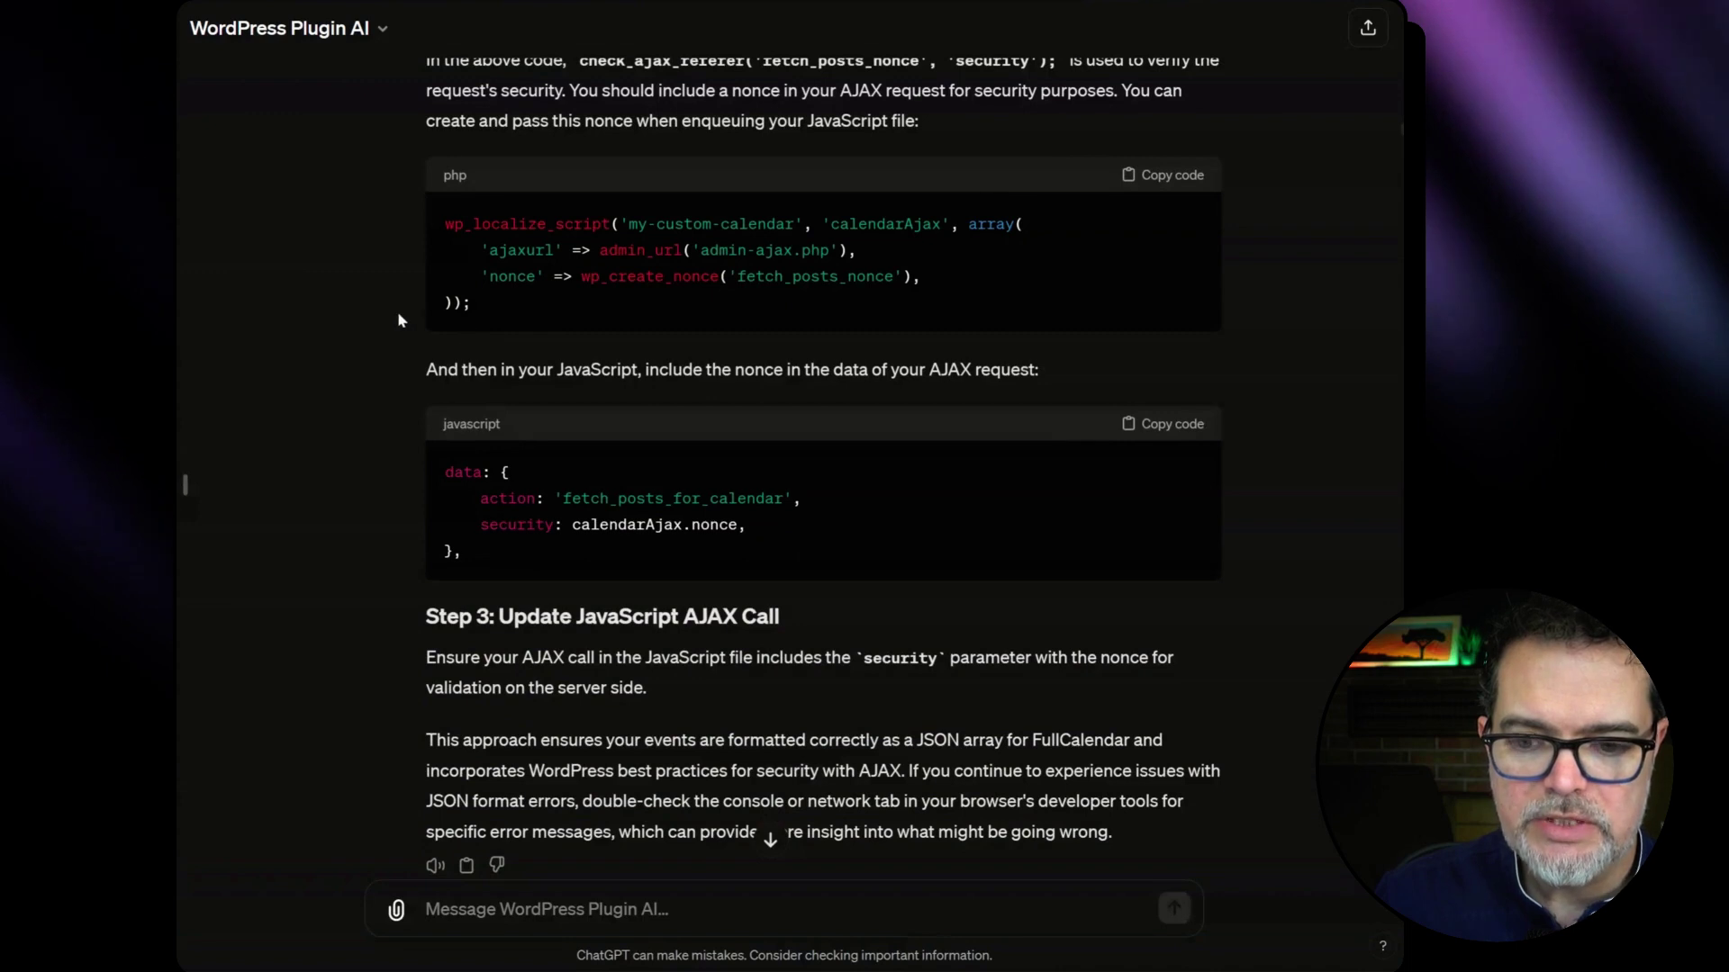
pyautogui.scroll(-2, 398, 318)
pyautogui.scroll(-1, 398, 320)
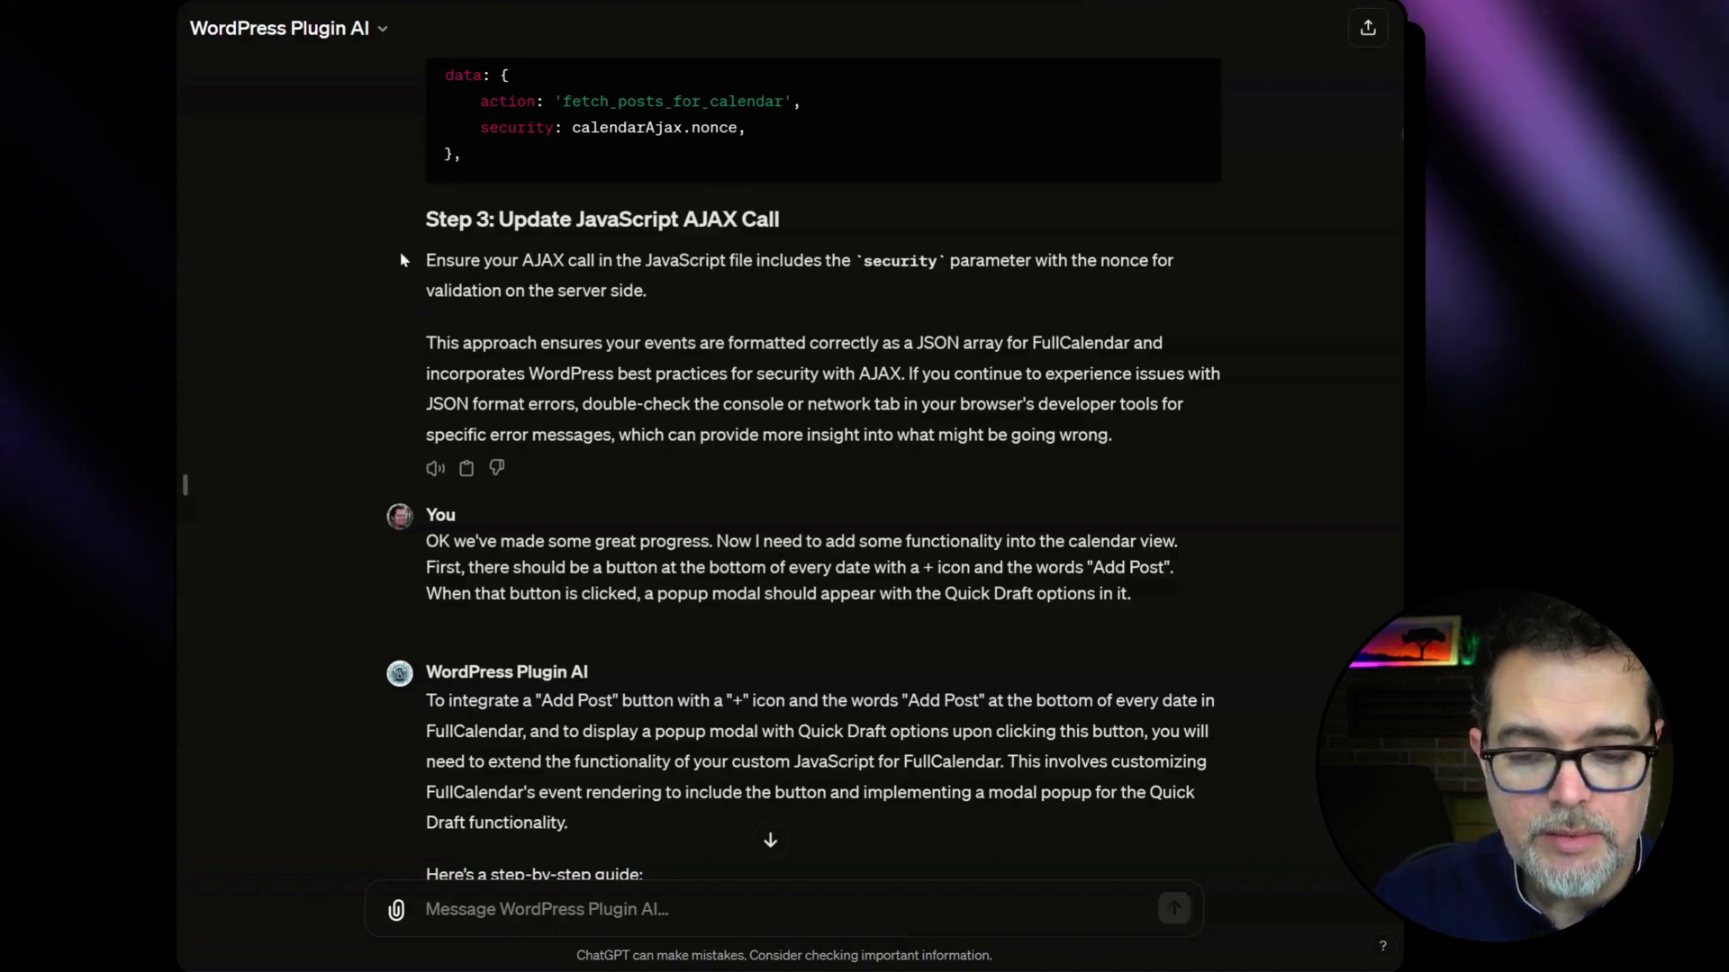
pyautogui.scroll(2, 401, 262)
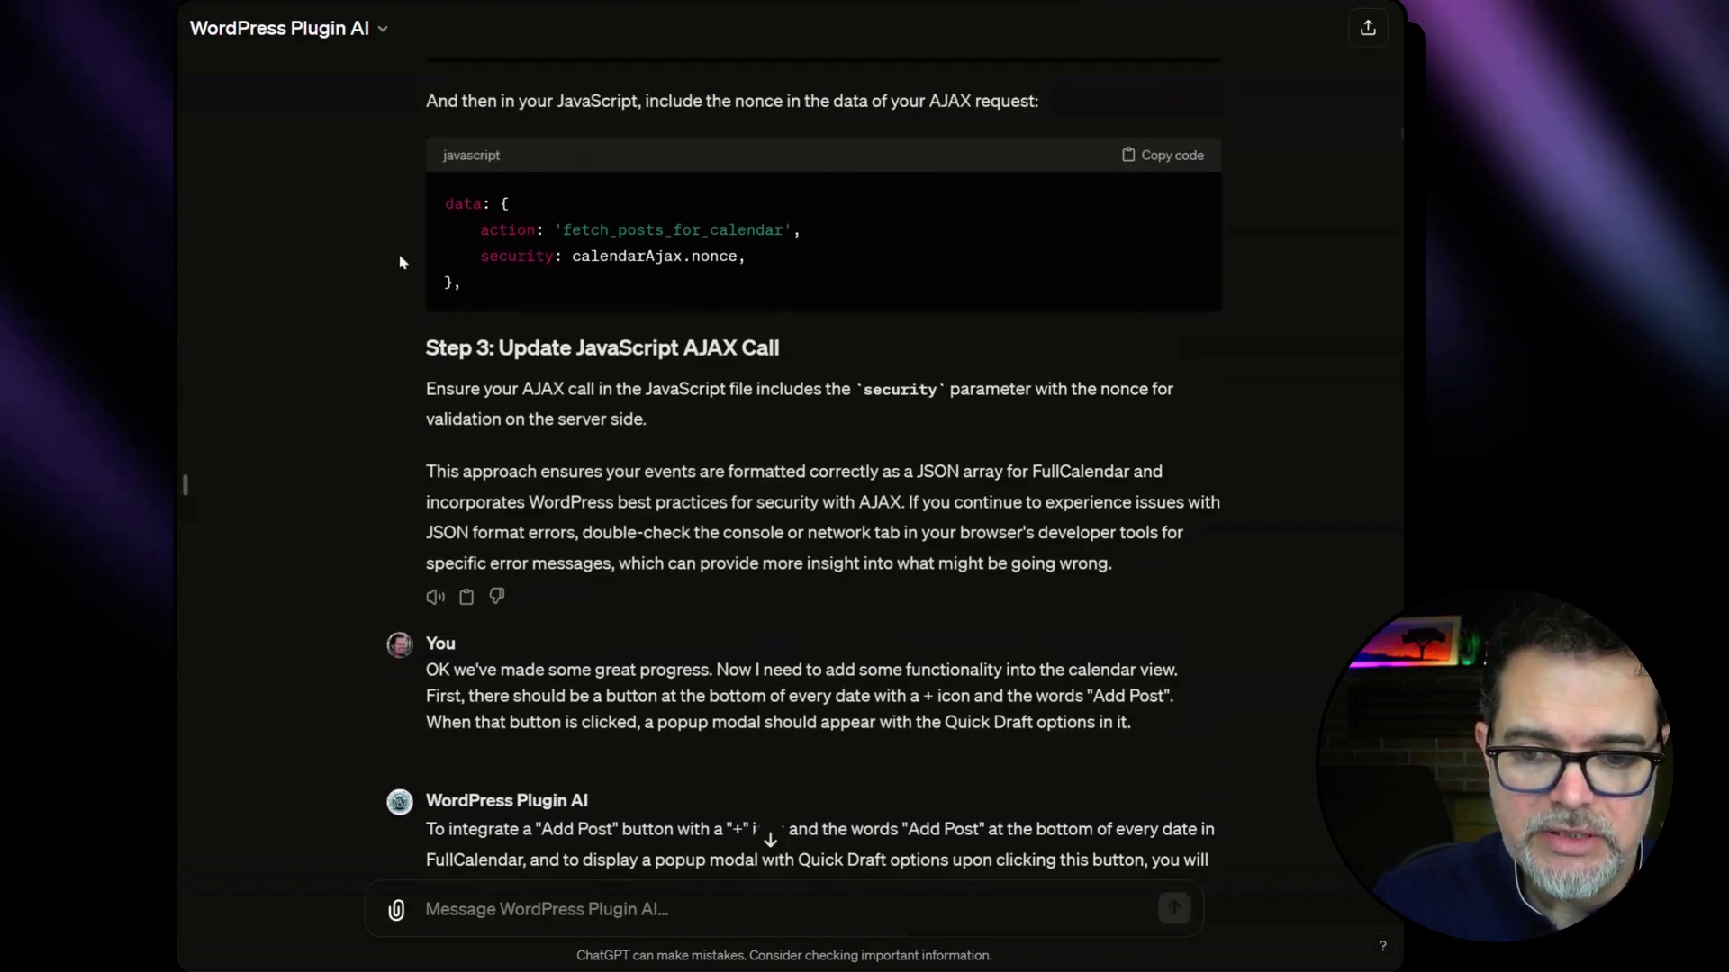
pyautogui.scroll(3, 398, 260)
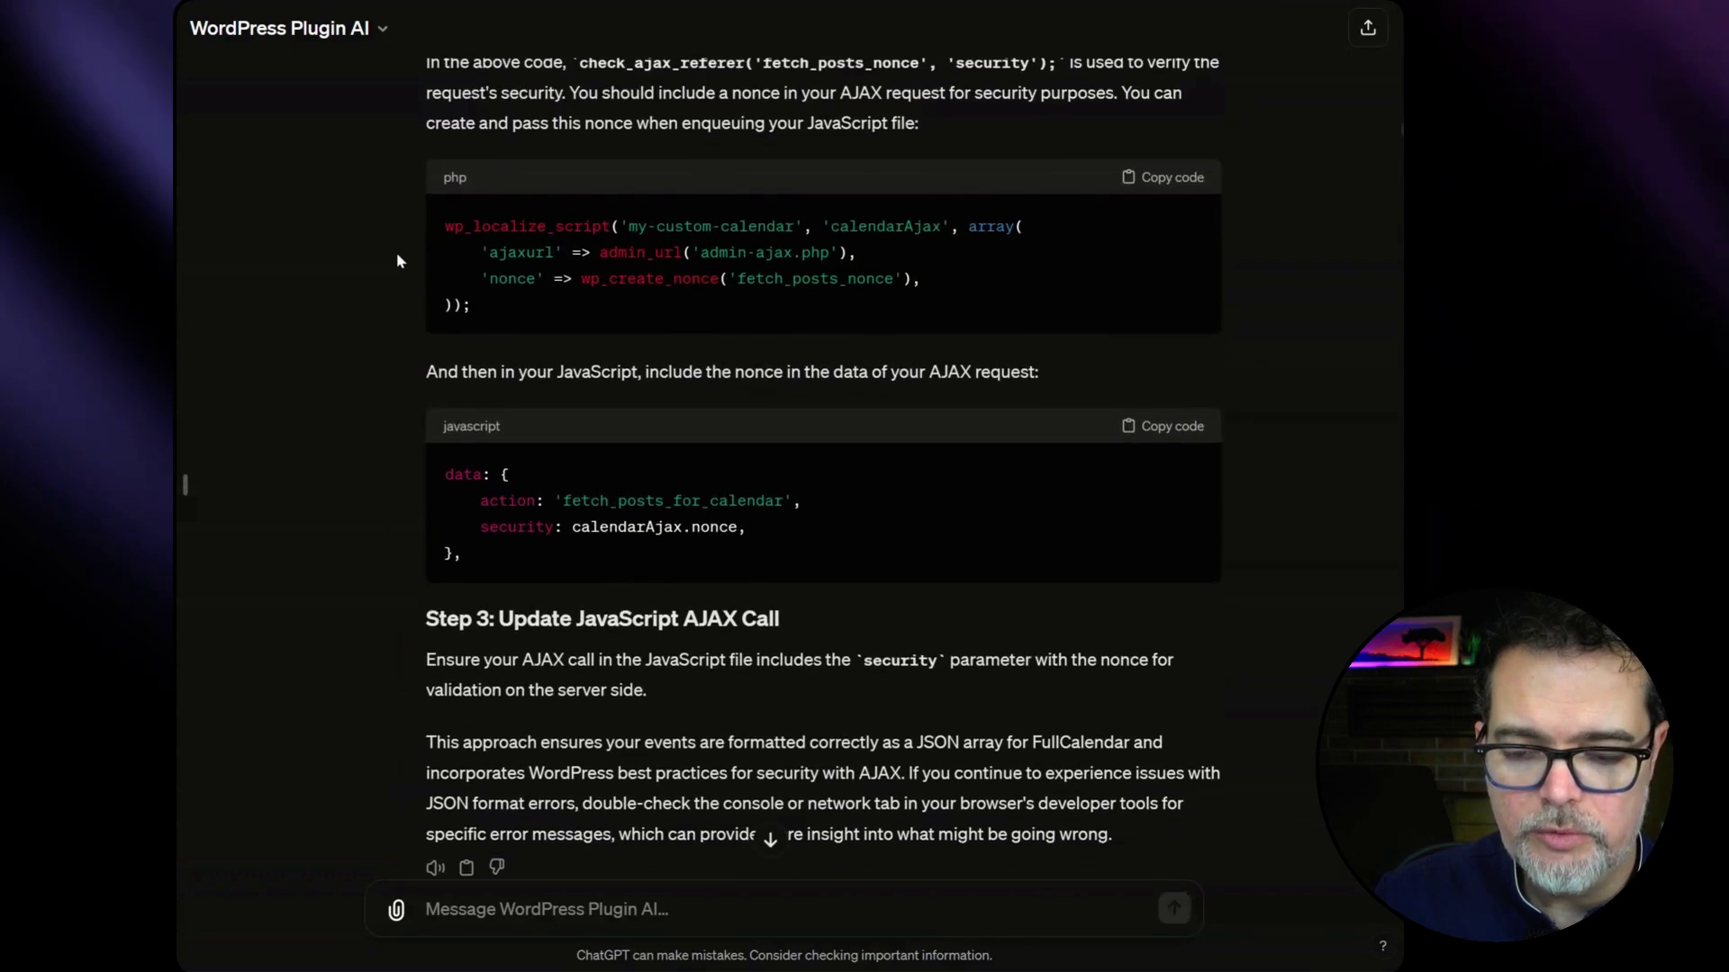
pyautogui.scroll(1, 396, 254)
pyautogui.scroll(-3, 394, 258)
pyautogui.scroll(-2, 393, 257)
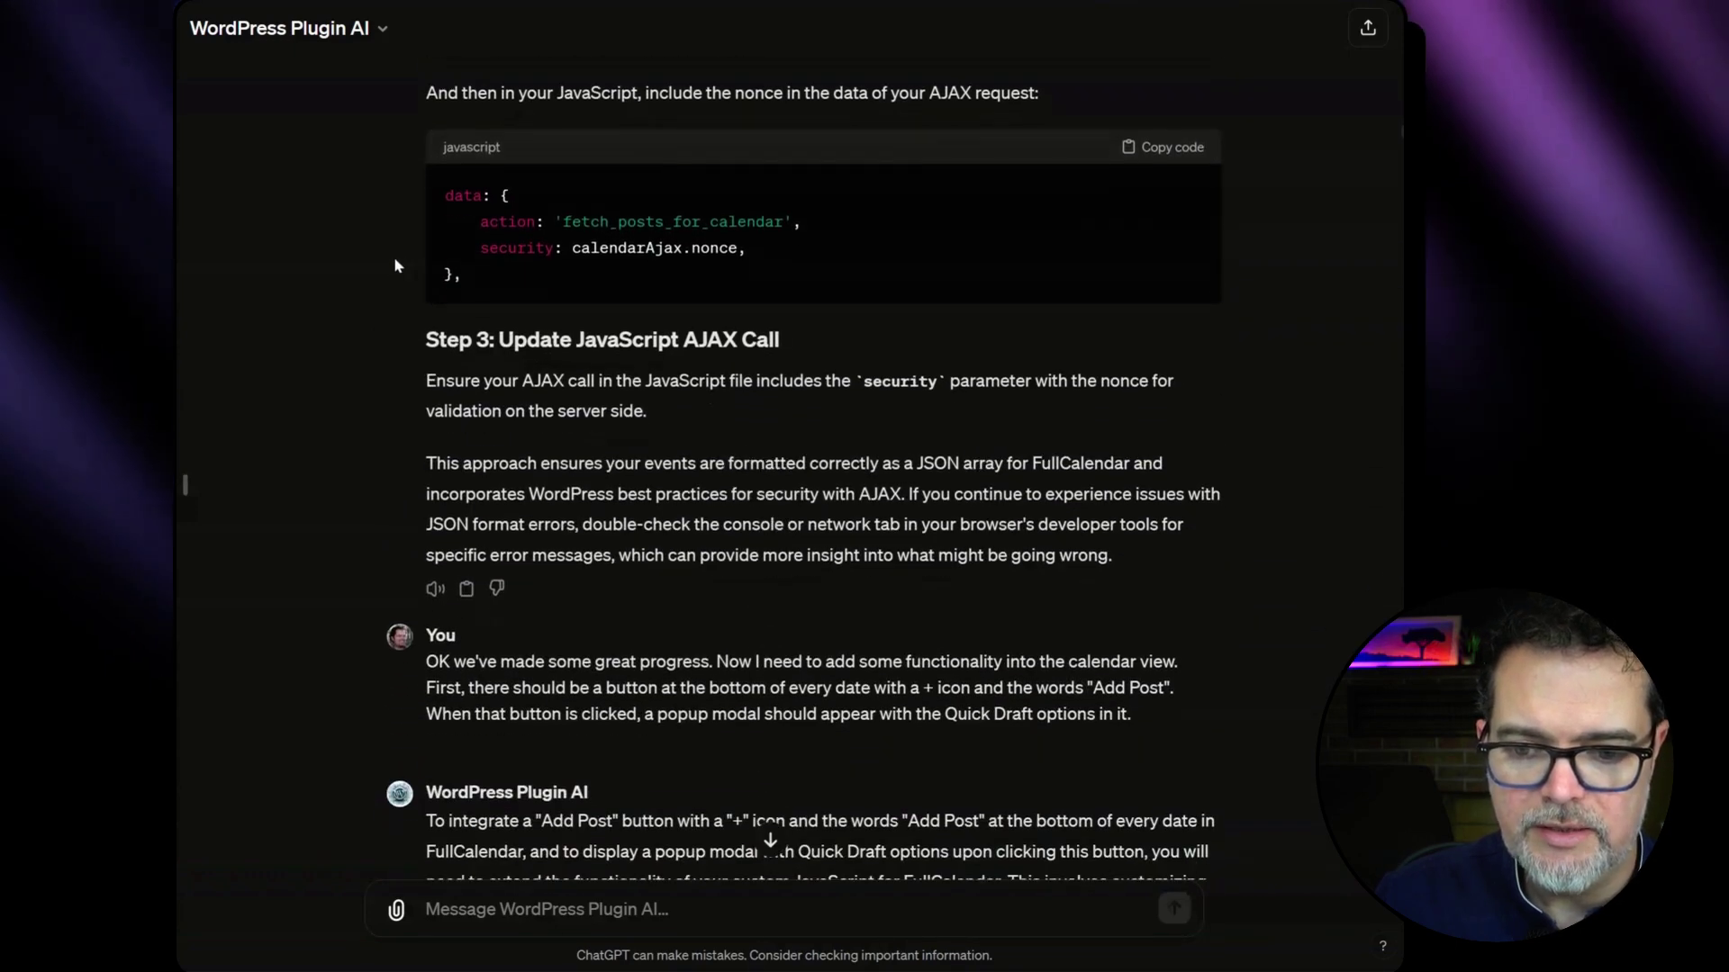
pyautogui.scroll(-1, 420, 230)
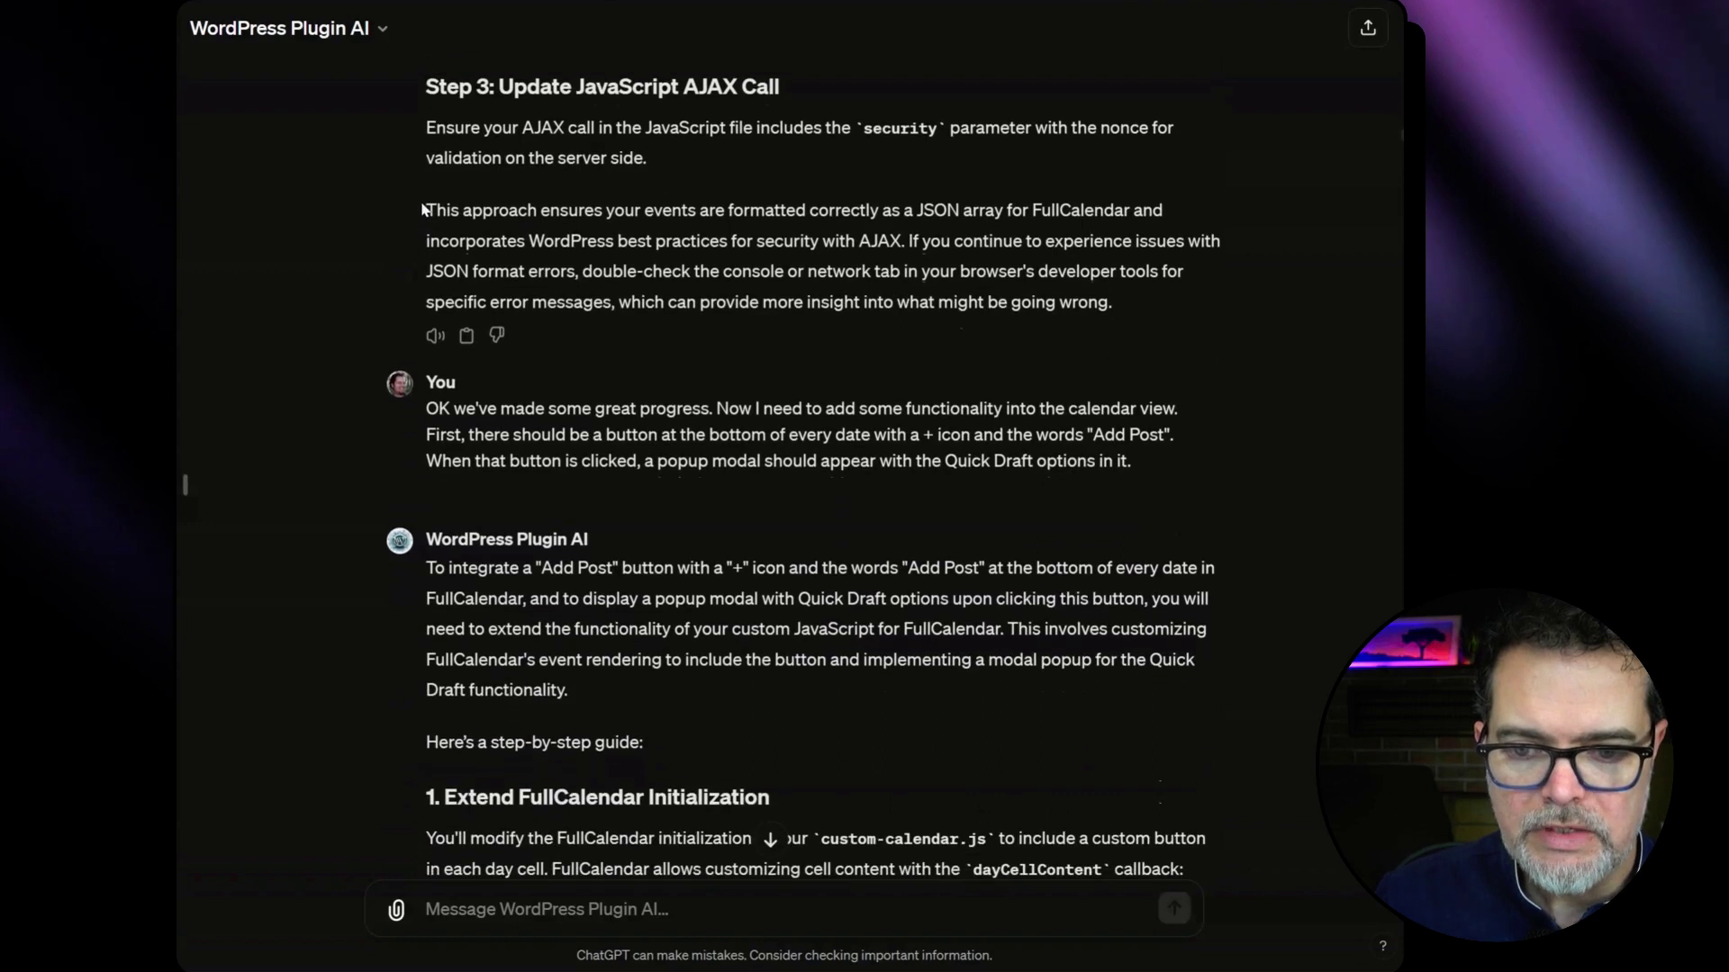
pyautogui.scroll(-2, 422, 225)
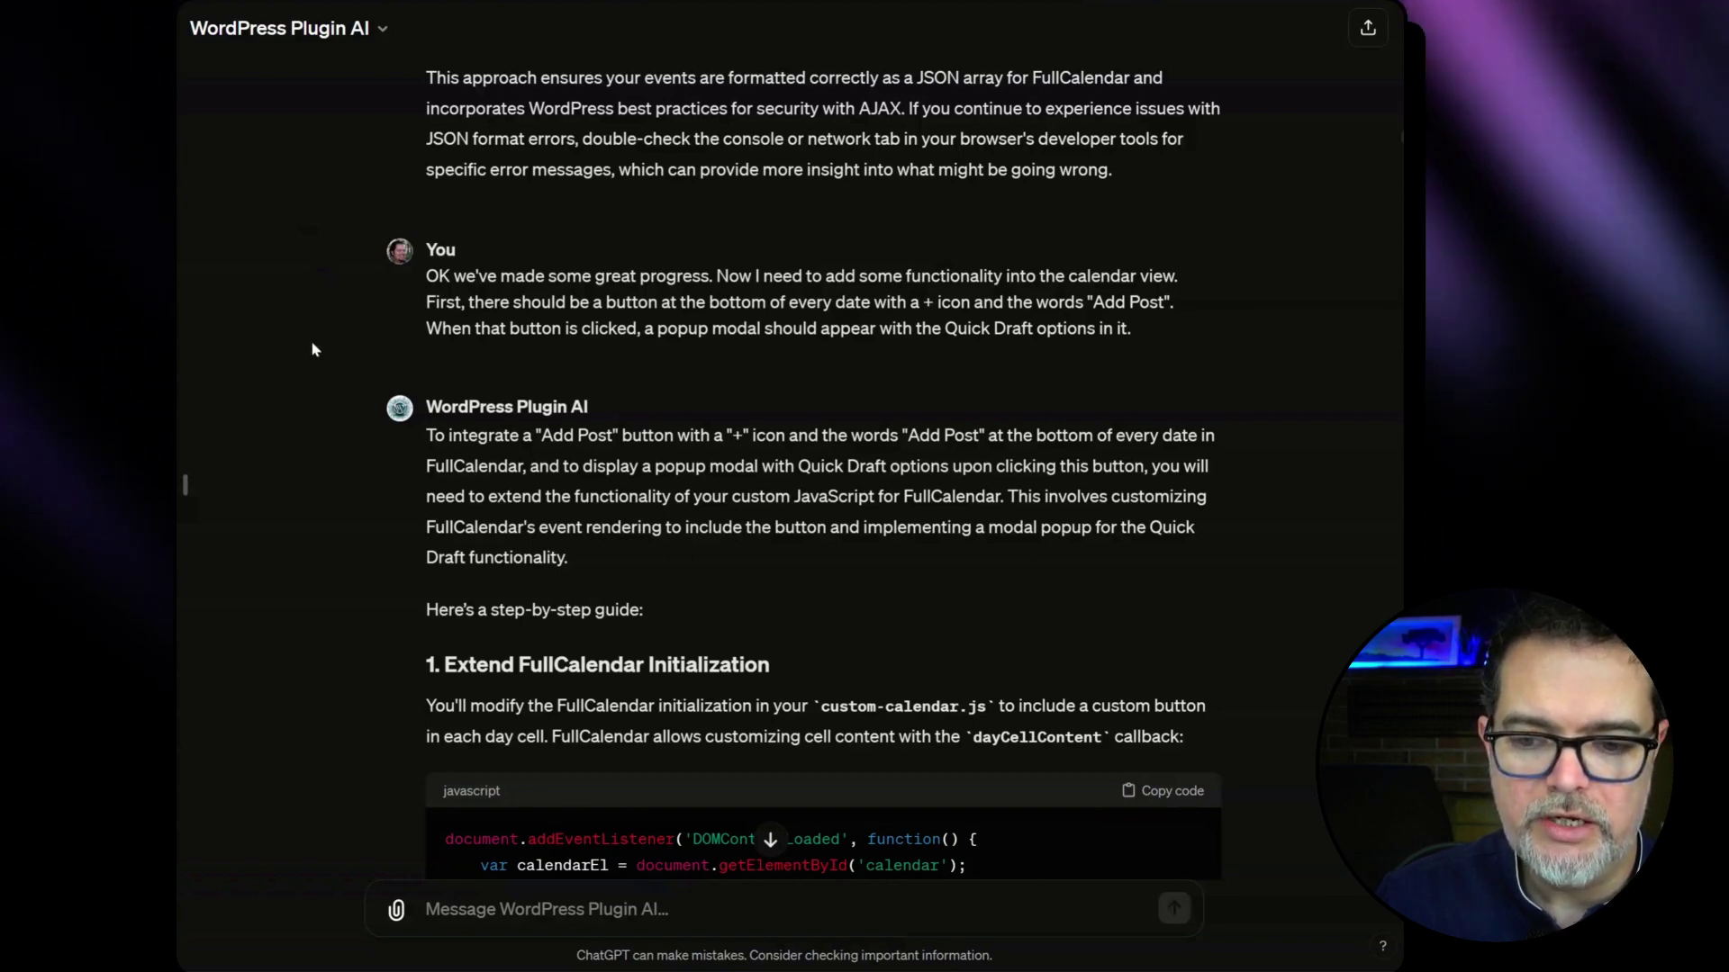
pyautogui.scroll(-2, 313, 350)
pyautogui.scroll(-1, 395, 233)
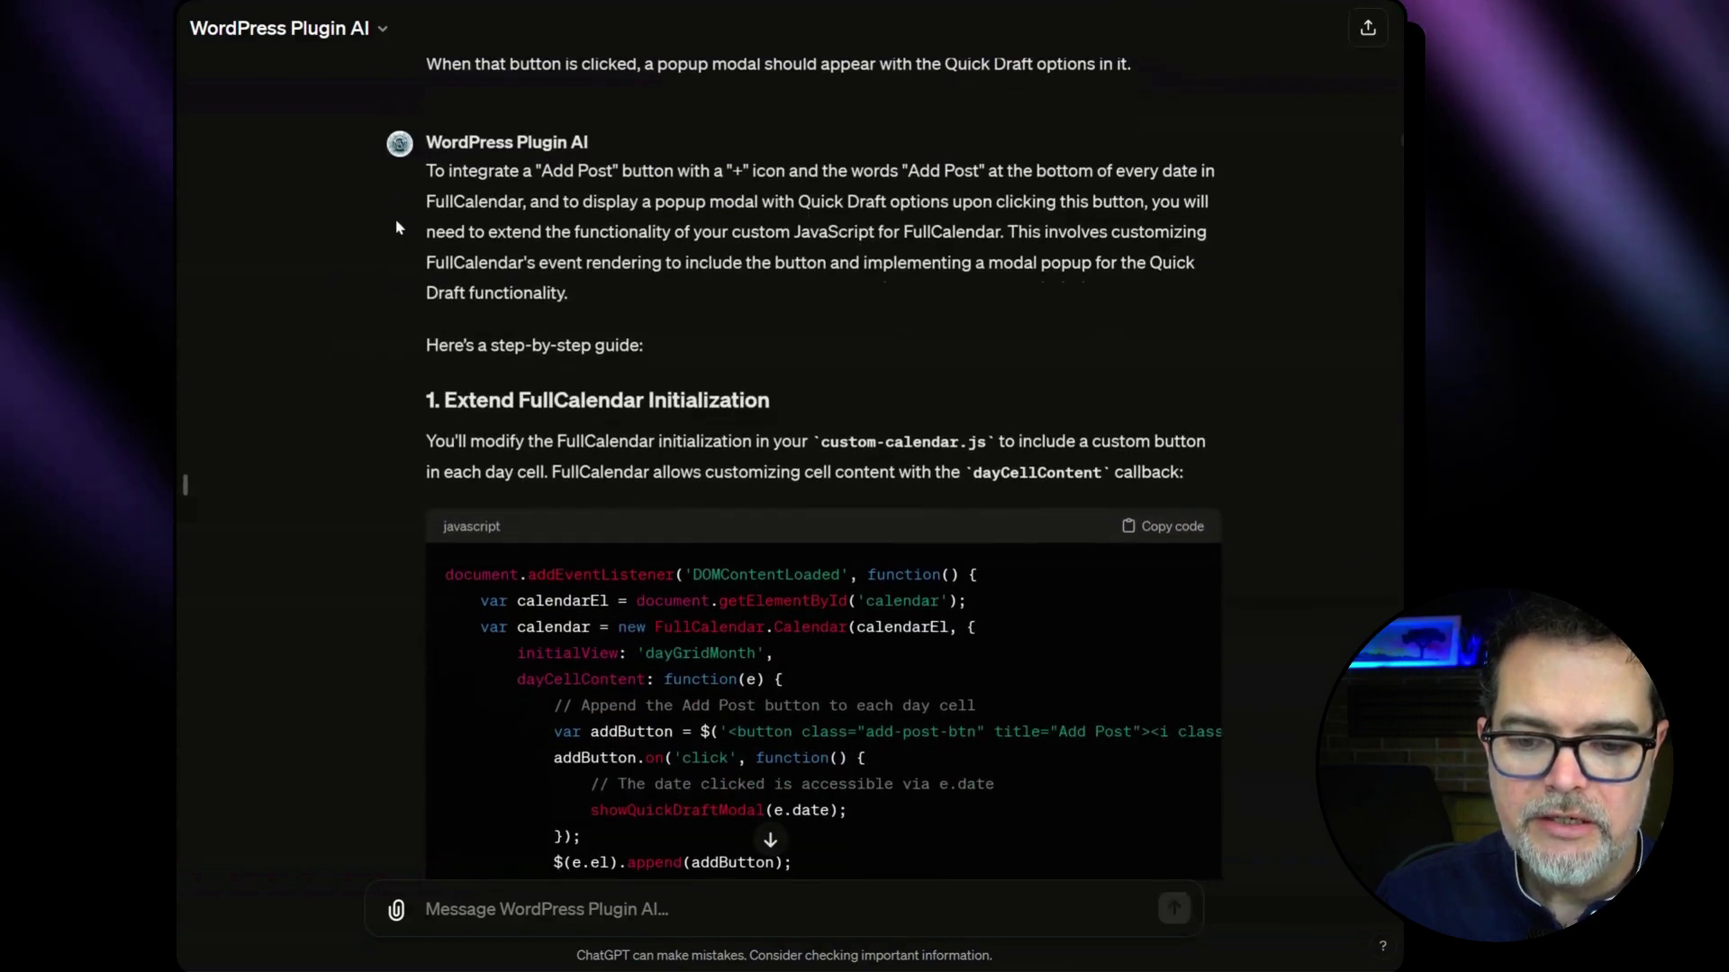
pyautogui.scroll(1, 390, 251)
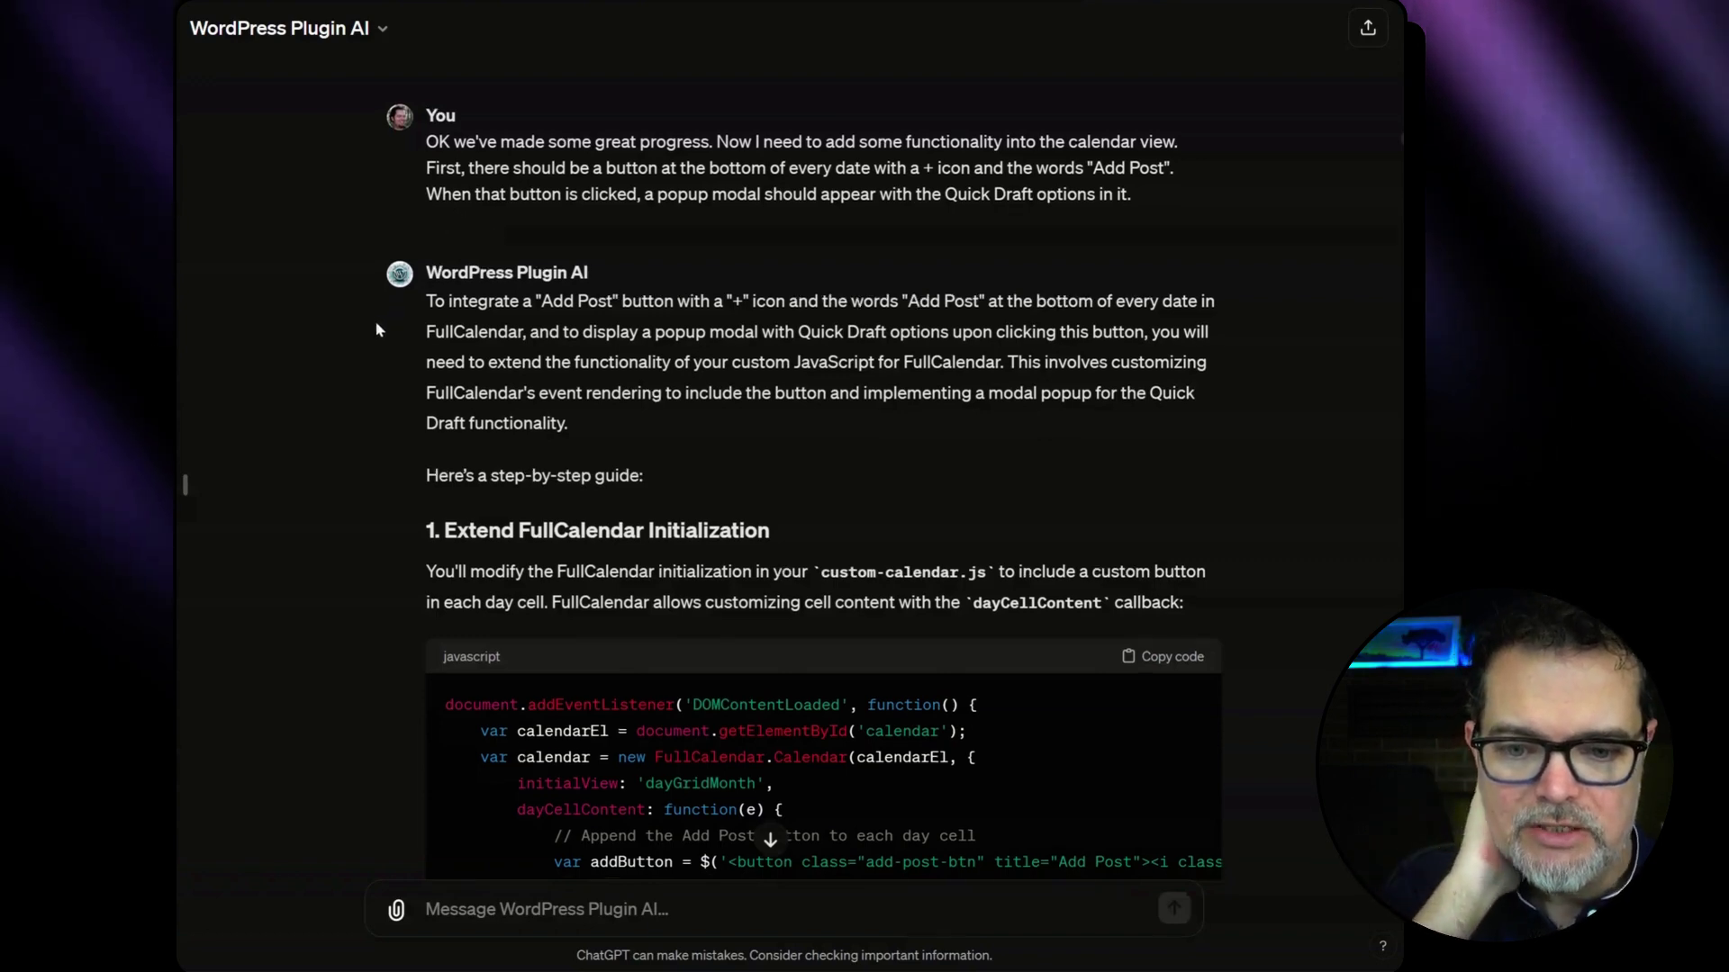
pyautogui.scroll(-2, 377, 329)
pyautogui.scroll(-2, 381, 301)
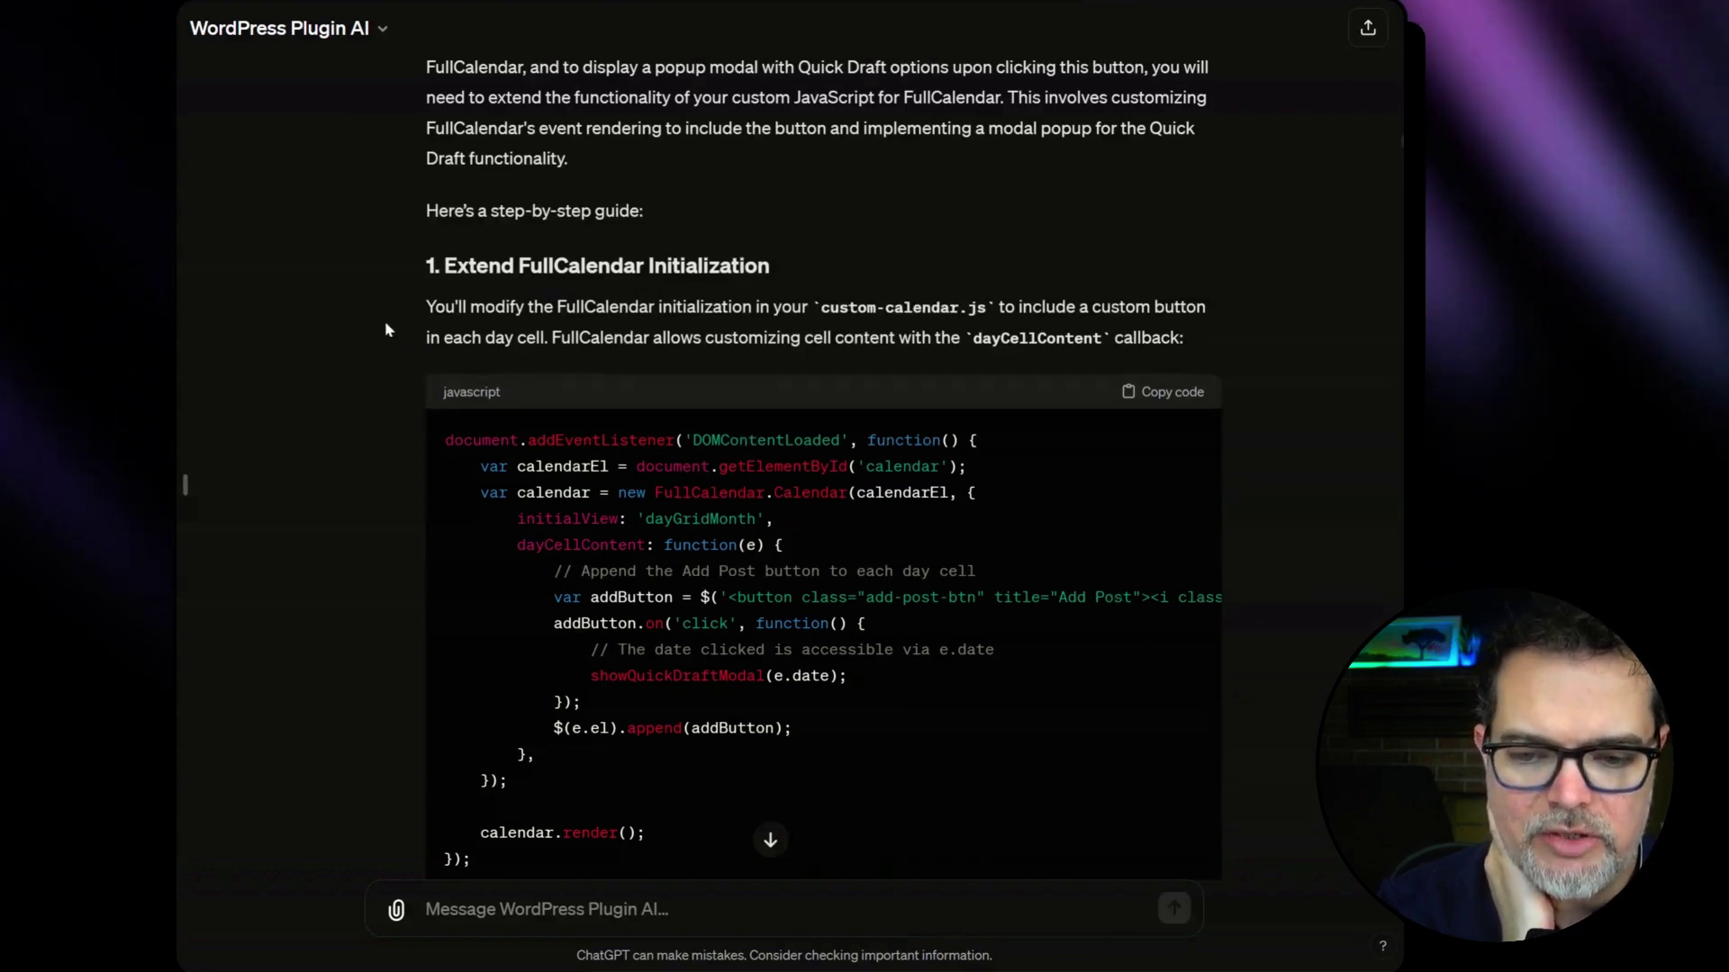
pyautogui.scroll(-2, 378, 345)
pyautogui.scroll(-2, 385, 365)
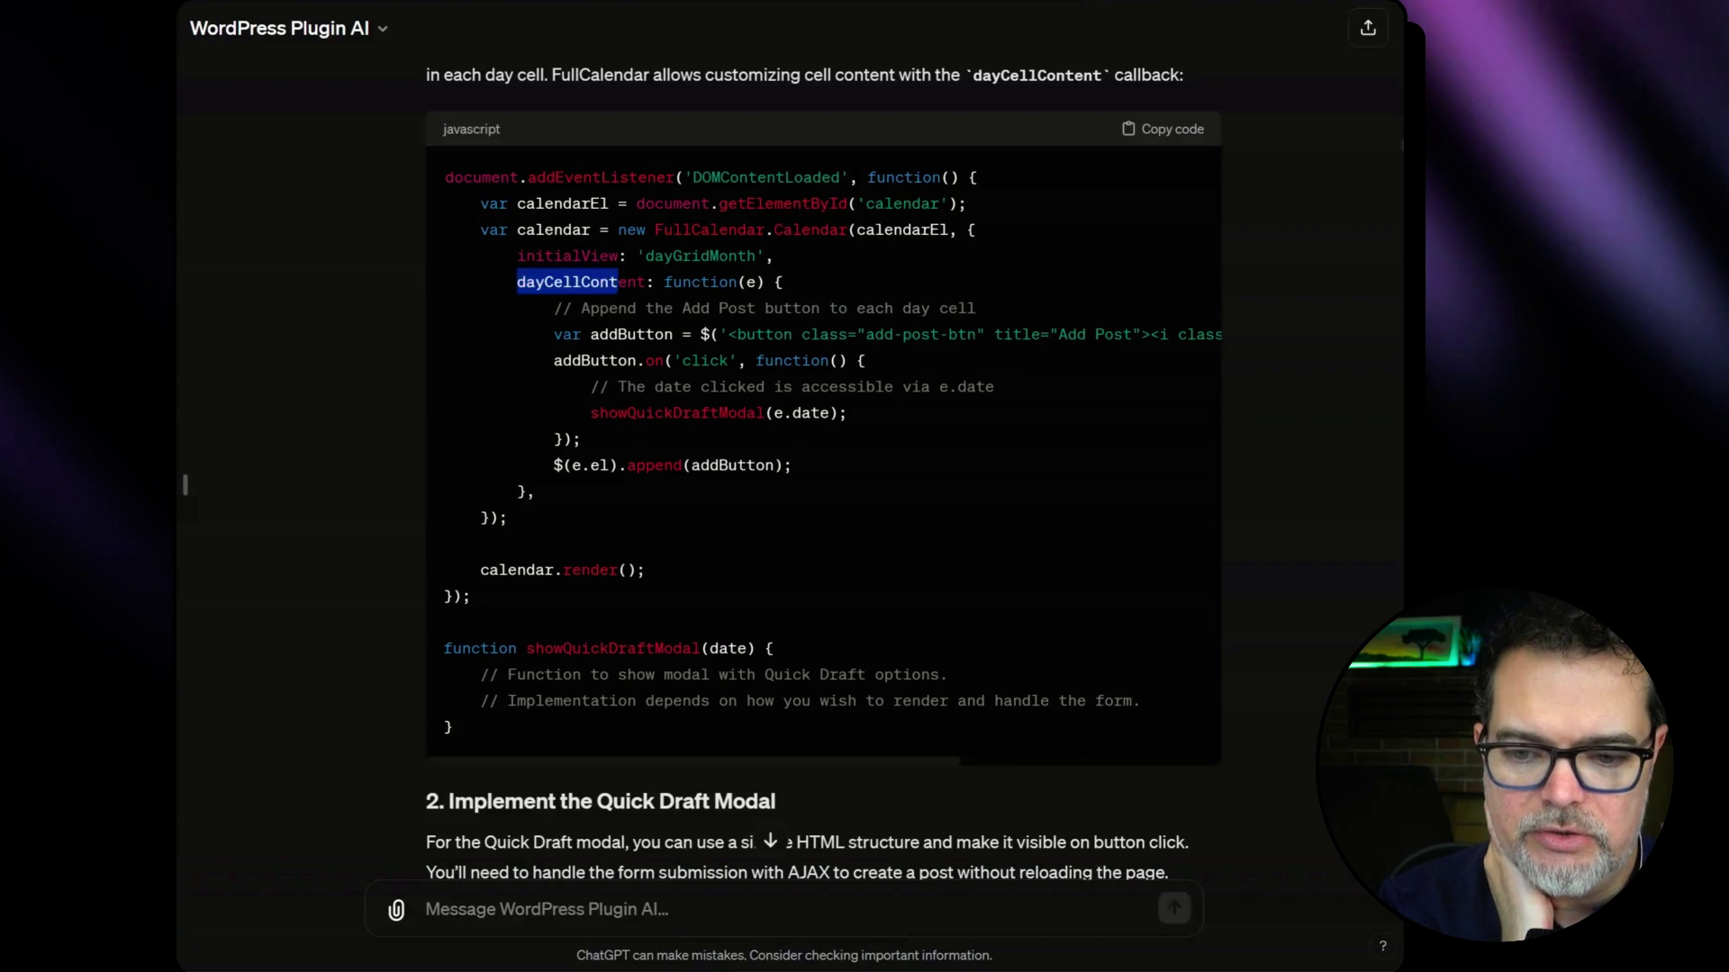
pyautogui.moveTo(658, 284); pyautogui.dragTo(657, 284)
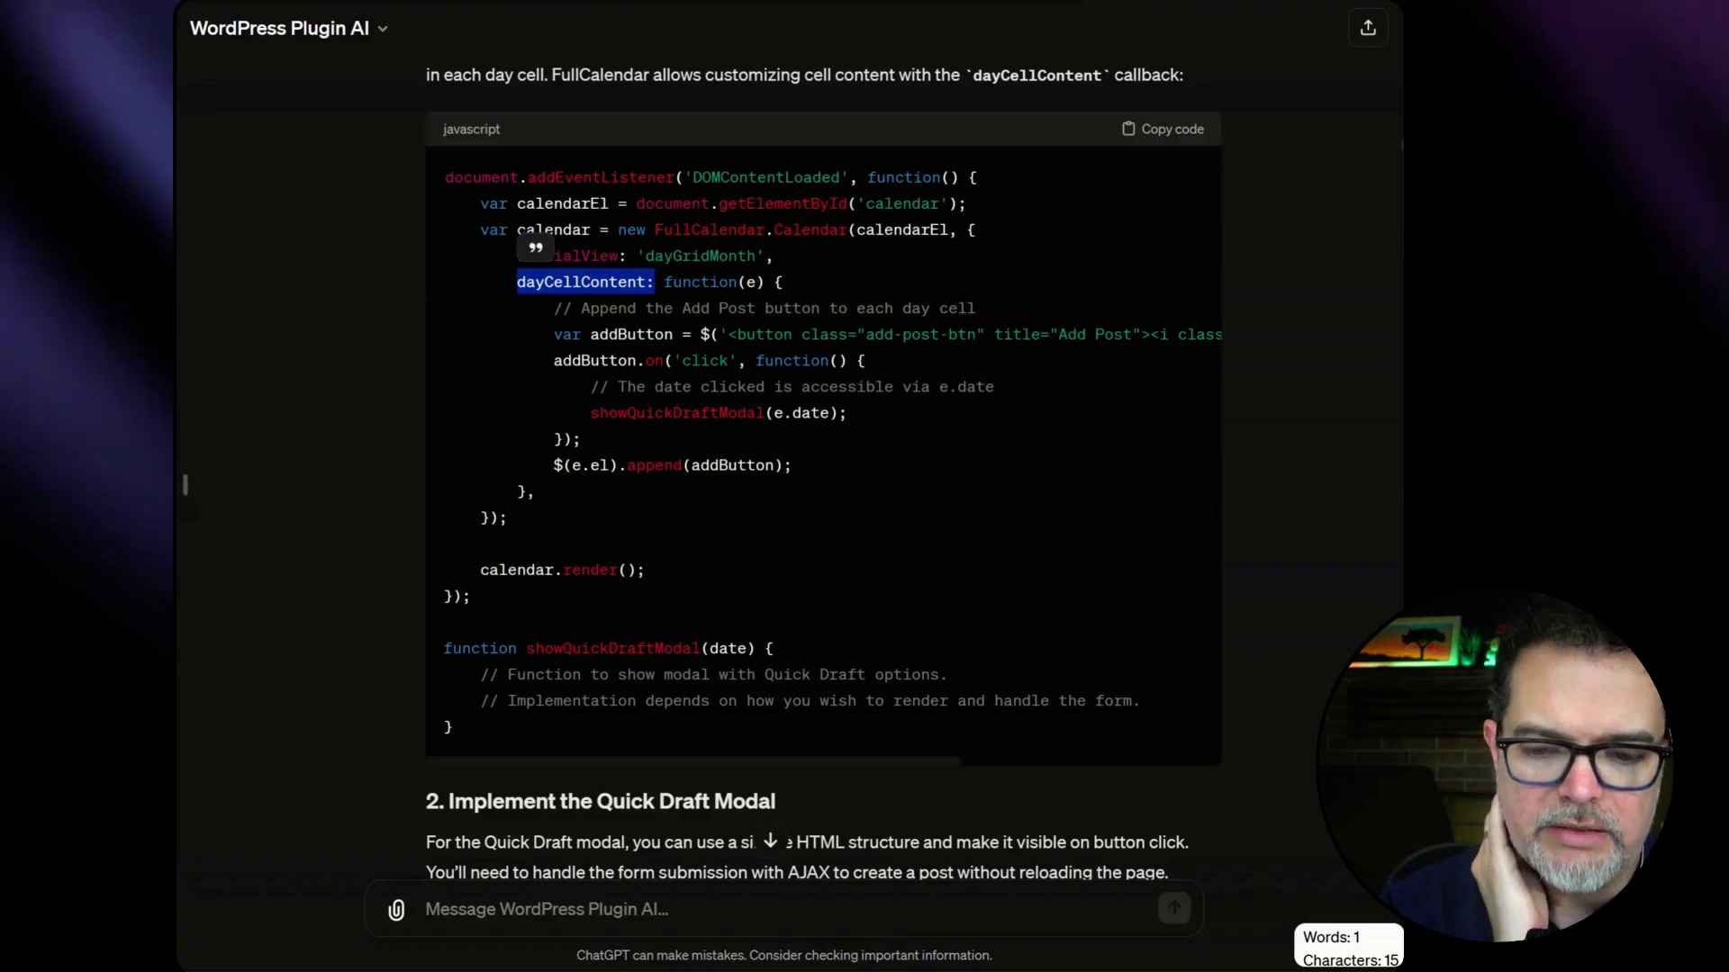
pyautogui.press('Escape')
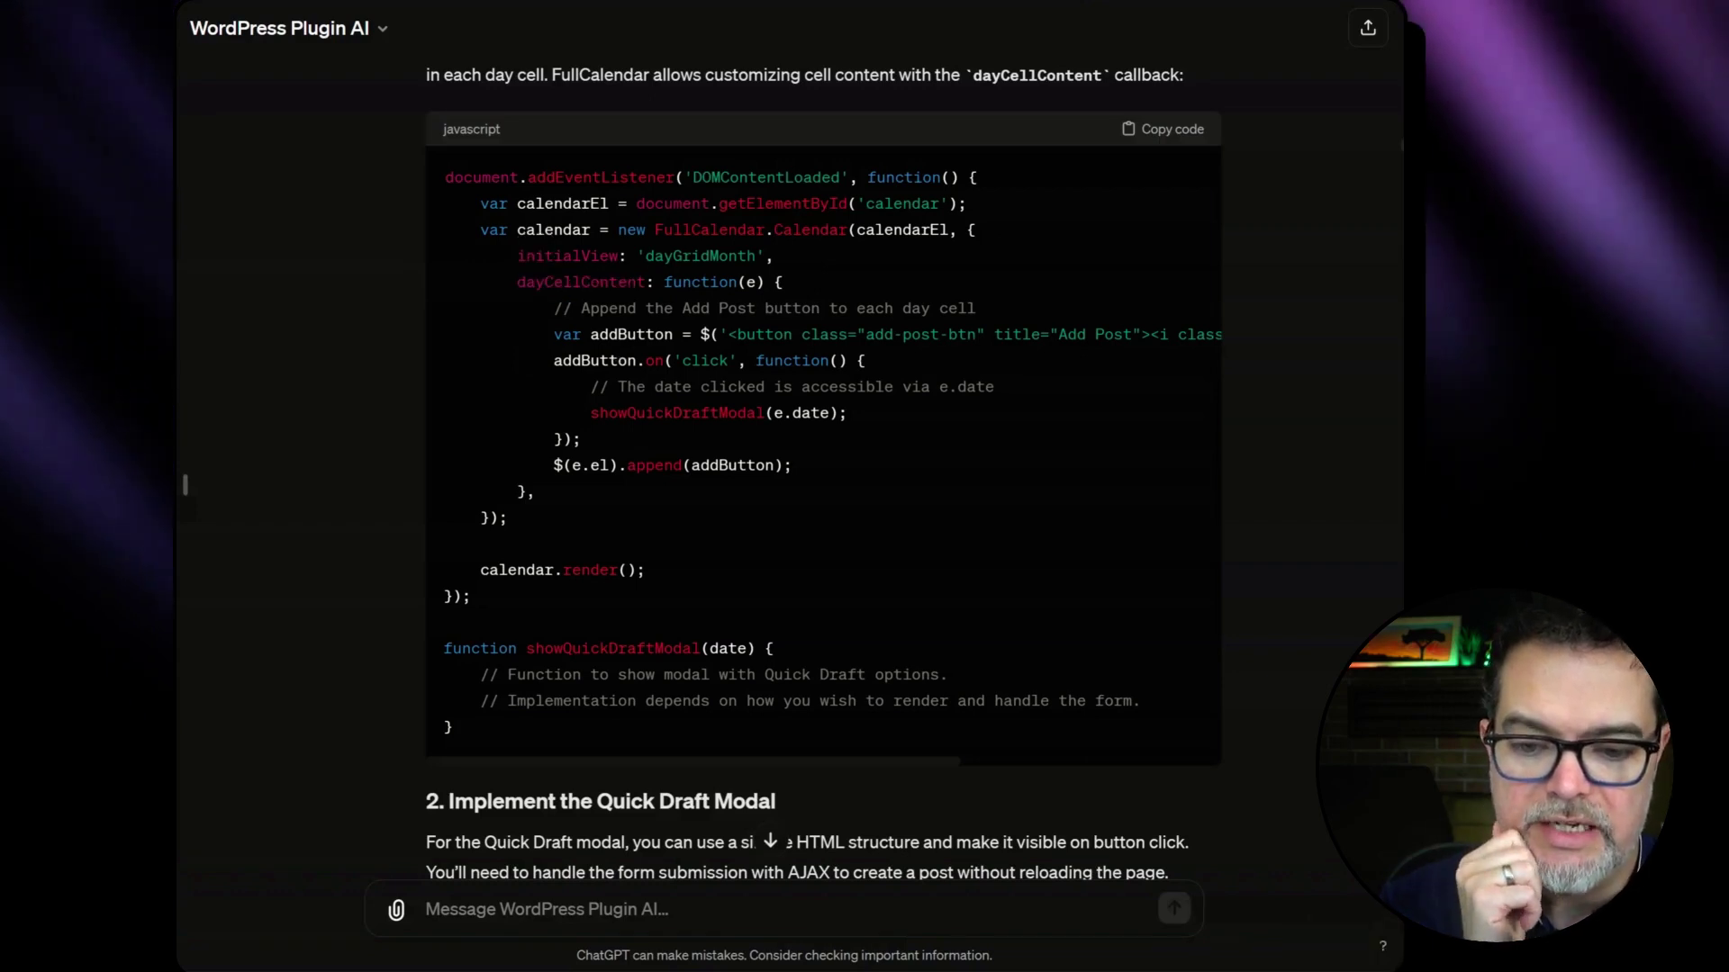
pyautogui.scroll(-2, 615, 389)
pyautogui.scroll(-2, 626, 356)
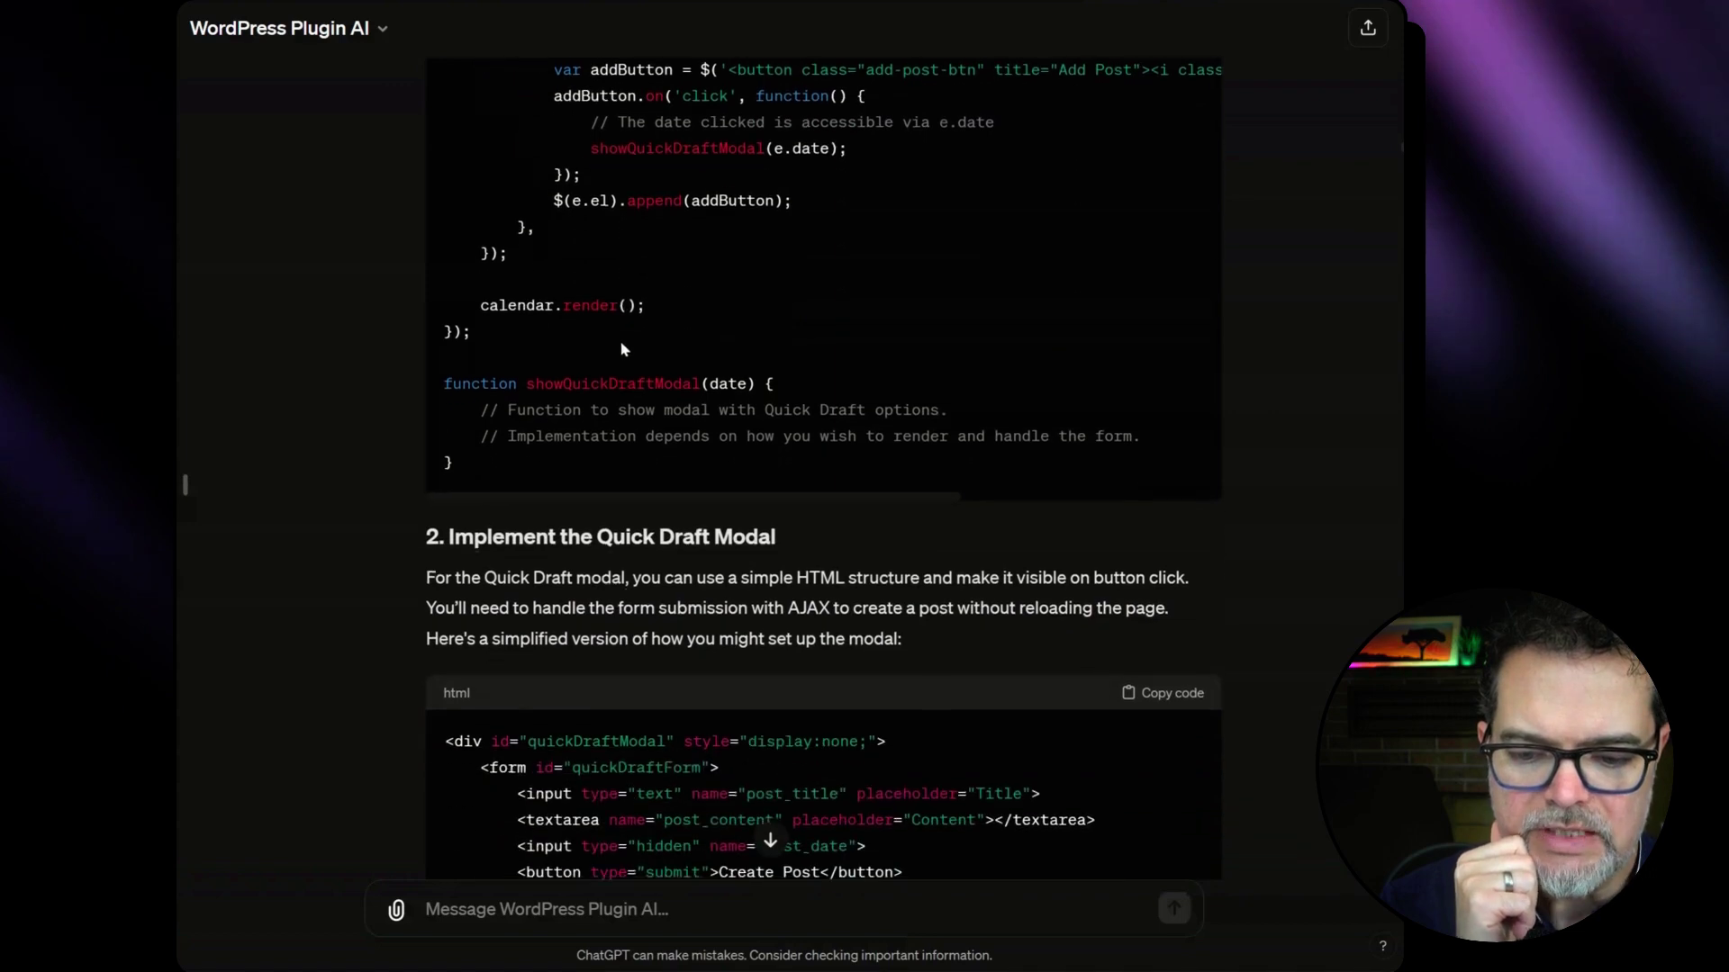
pyautogui.scroll(-2, 626, 356)
pyautogui.scroll(-1, 626, 356)
pyautogui.scroll(-1, 625, 355)
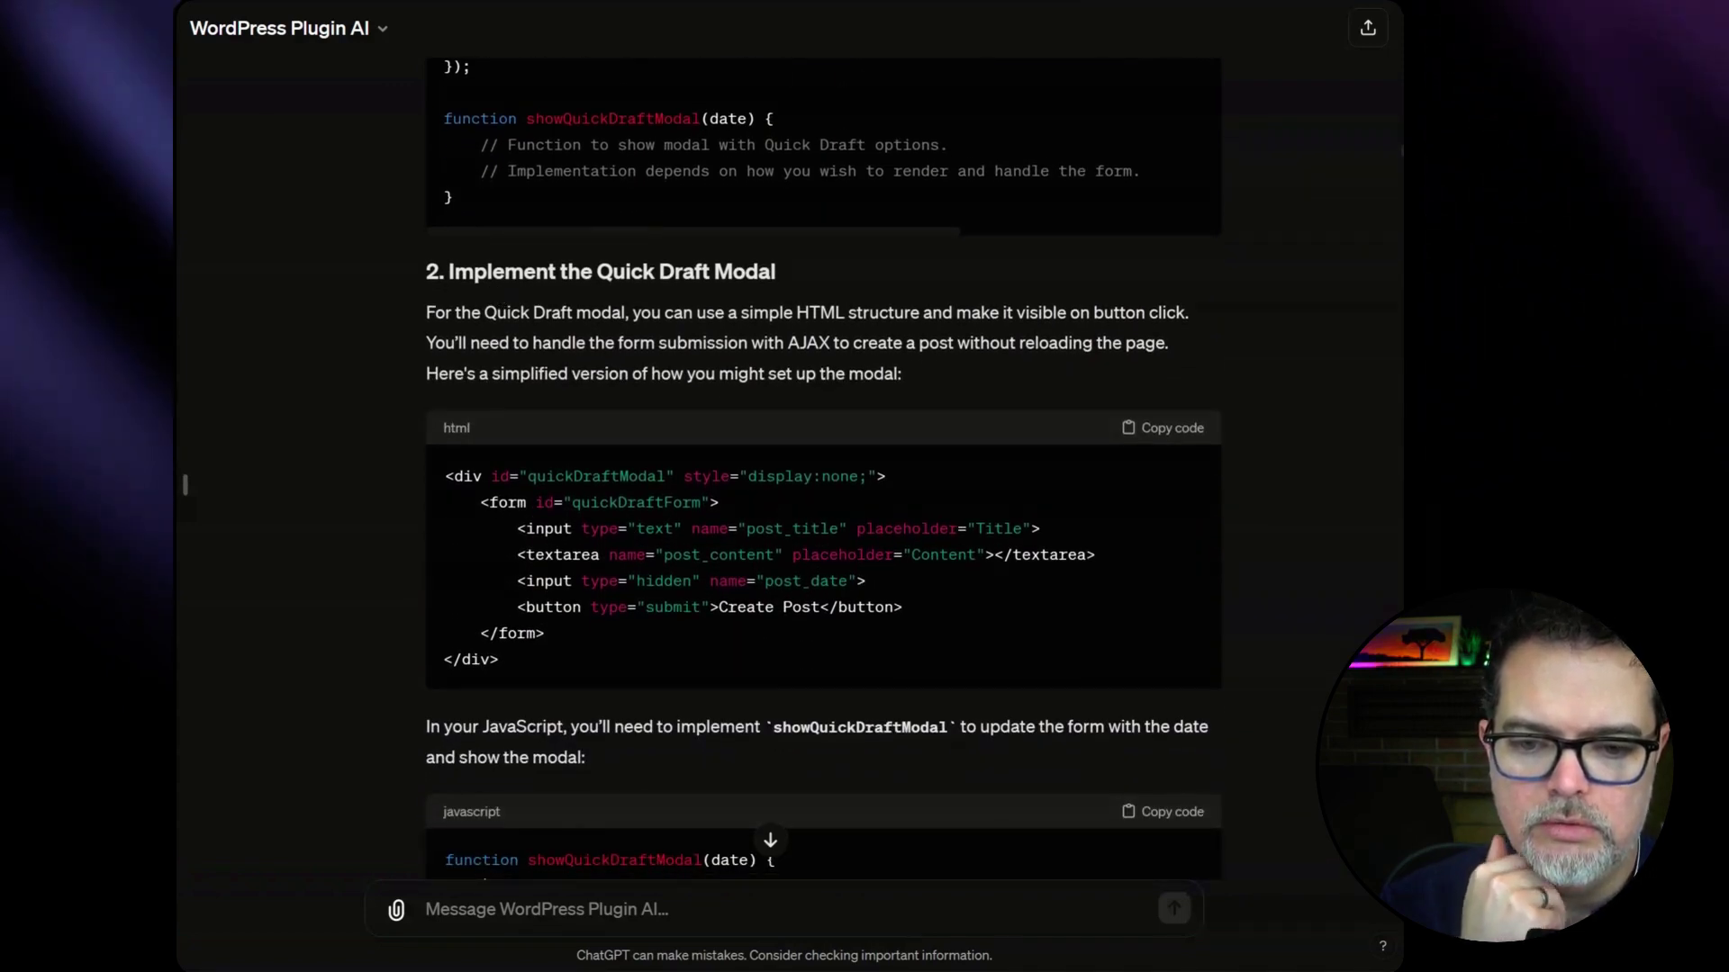
pyautogui.scroll(-2, 405, 337)
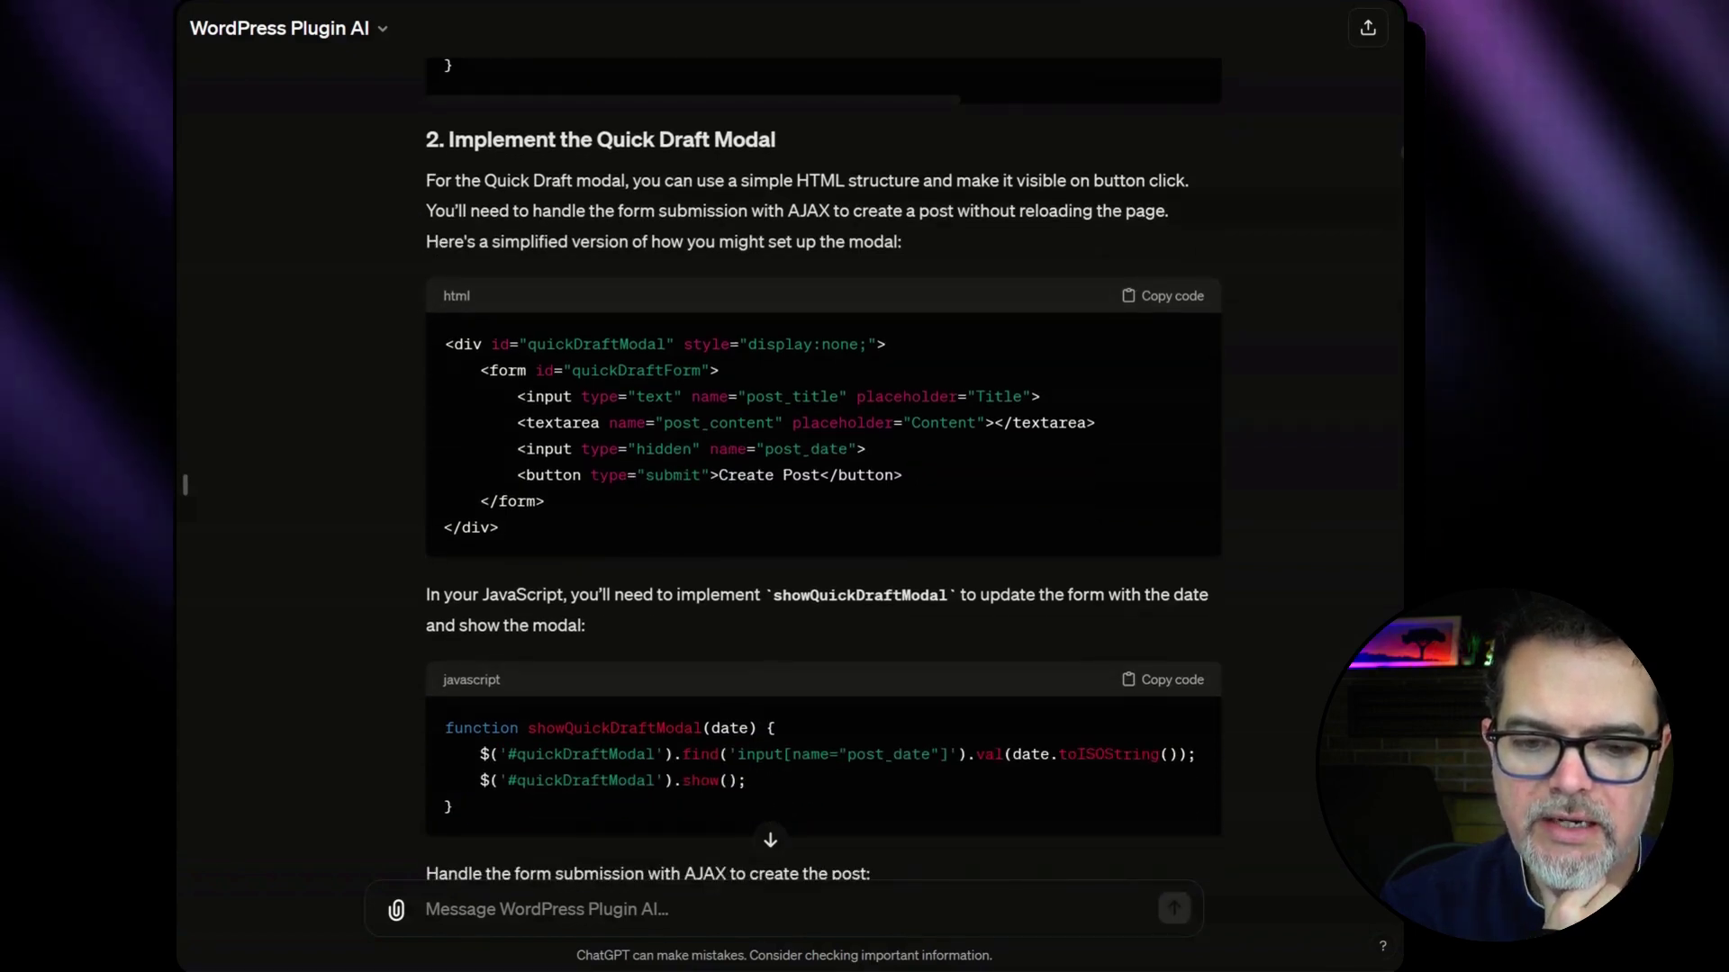
pyautogui.scroll(-2, 364, 485)
pyautogui.scroll(-2, 364, 490)
pyautogui.scroll(-2, 362, 487)
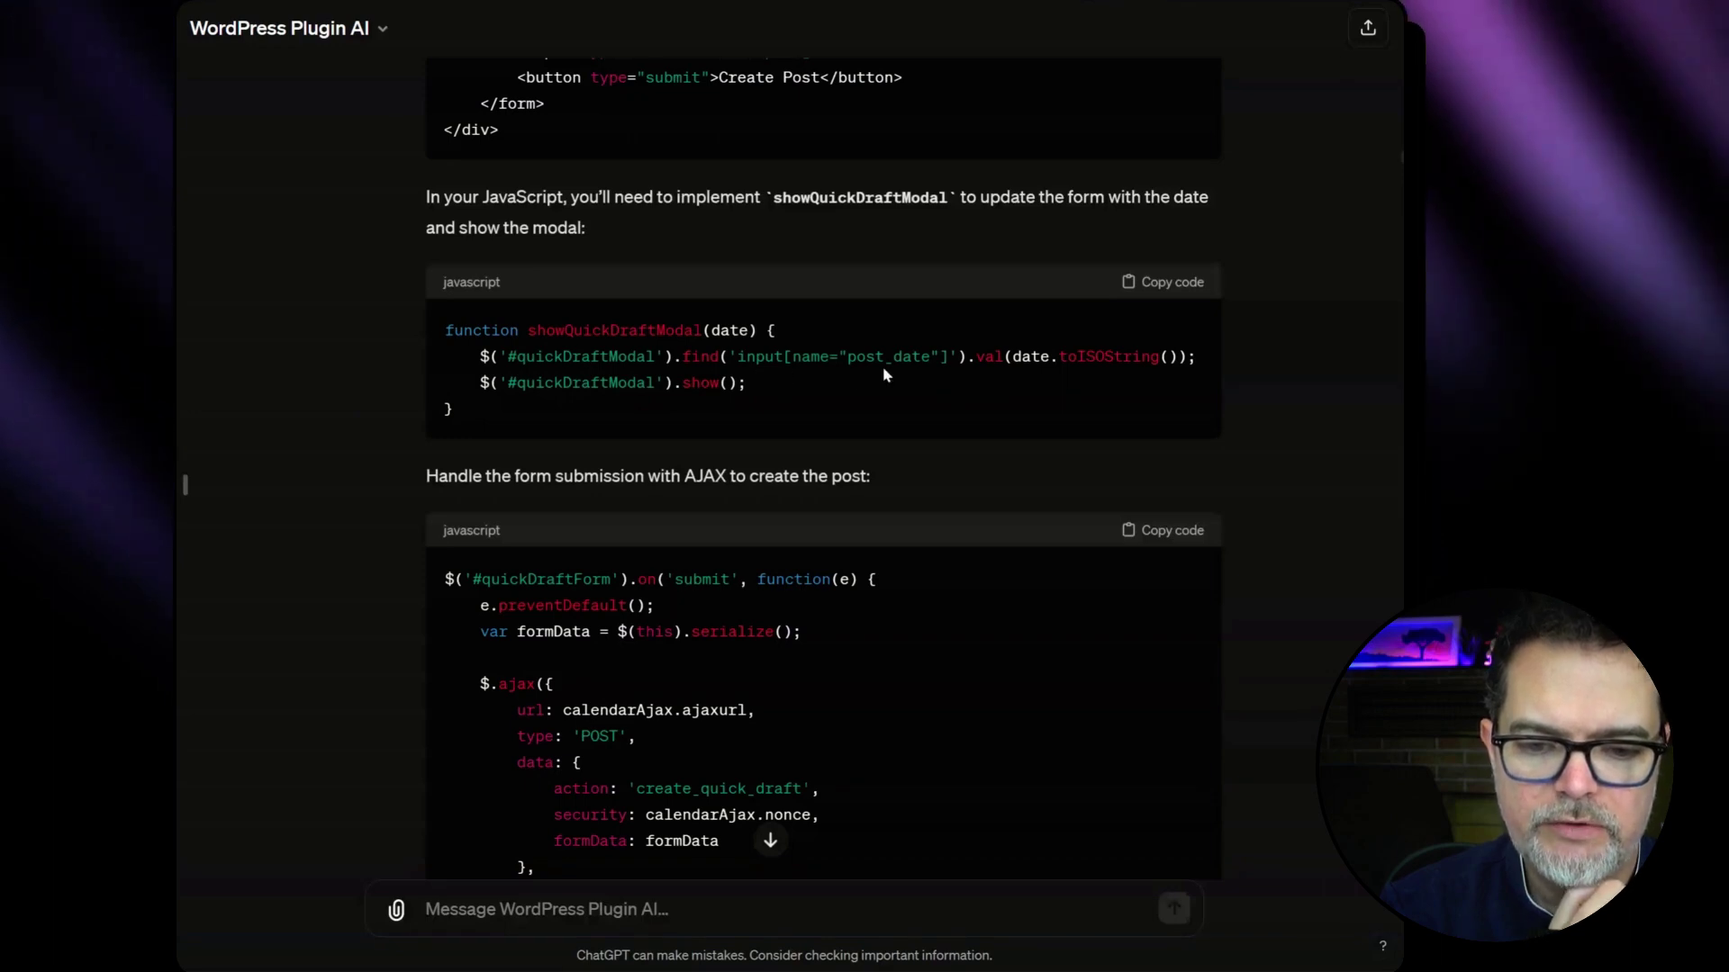
pyautogui.scroll(-2, 388, 432)
pyautogui.scroll(-1, 388, 432)
pyautogui.scroll(-1, 387, 432)
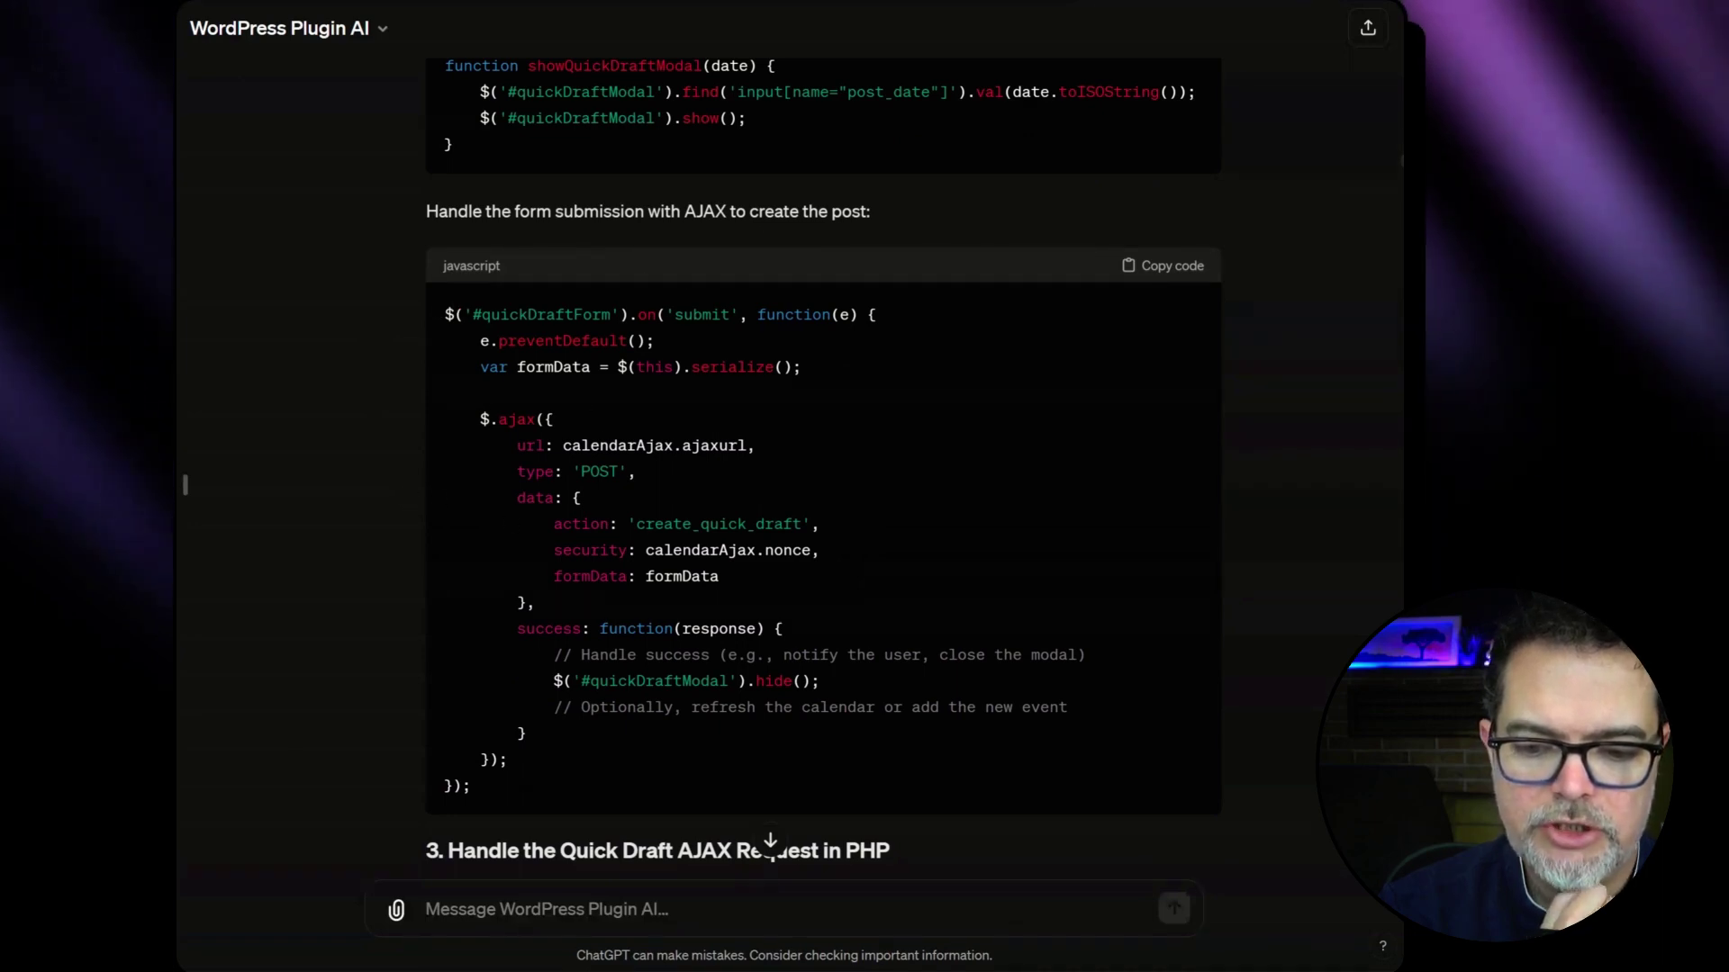
pyautogui.scroll(-3, 393, 541)
pyautogui.scroll(-1, 388, 542)
pyautogui.scroll(-2, 387, 539)
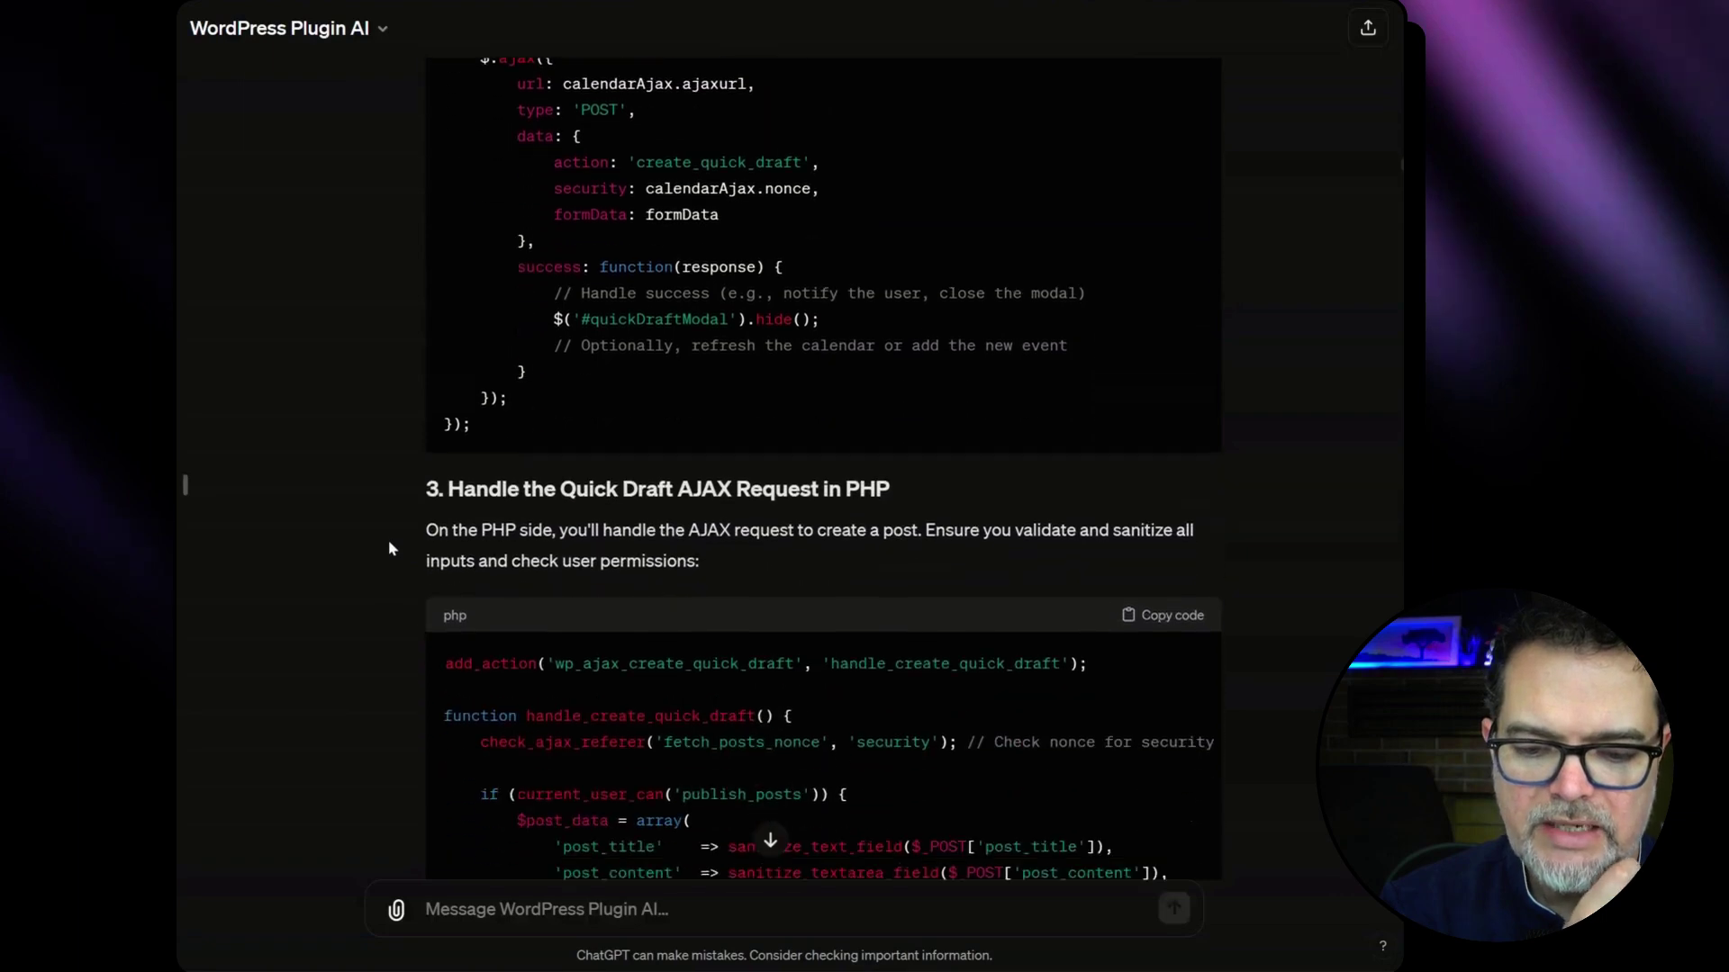
pyautogui.scroll(-1, 392, 525)
pyautogui.scroll(-1, 382, 491)
pyautogui.scroll(-1, 381, 456)
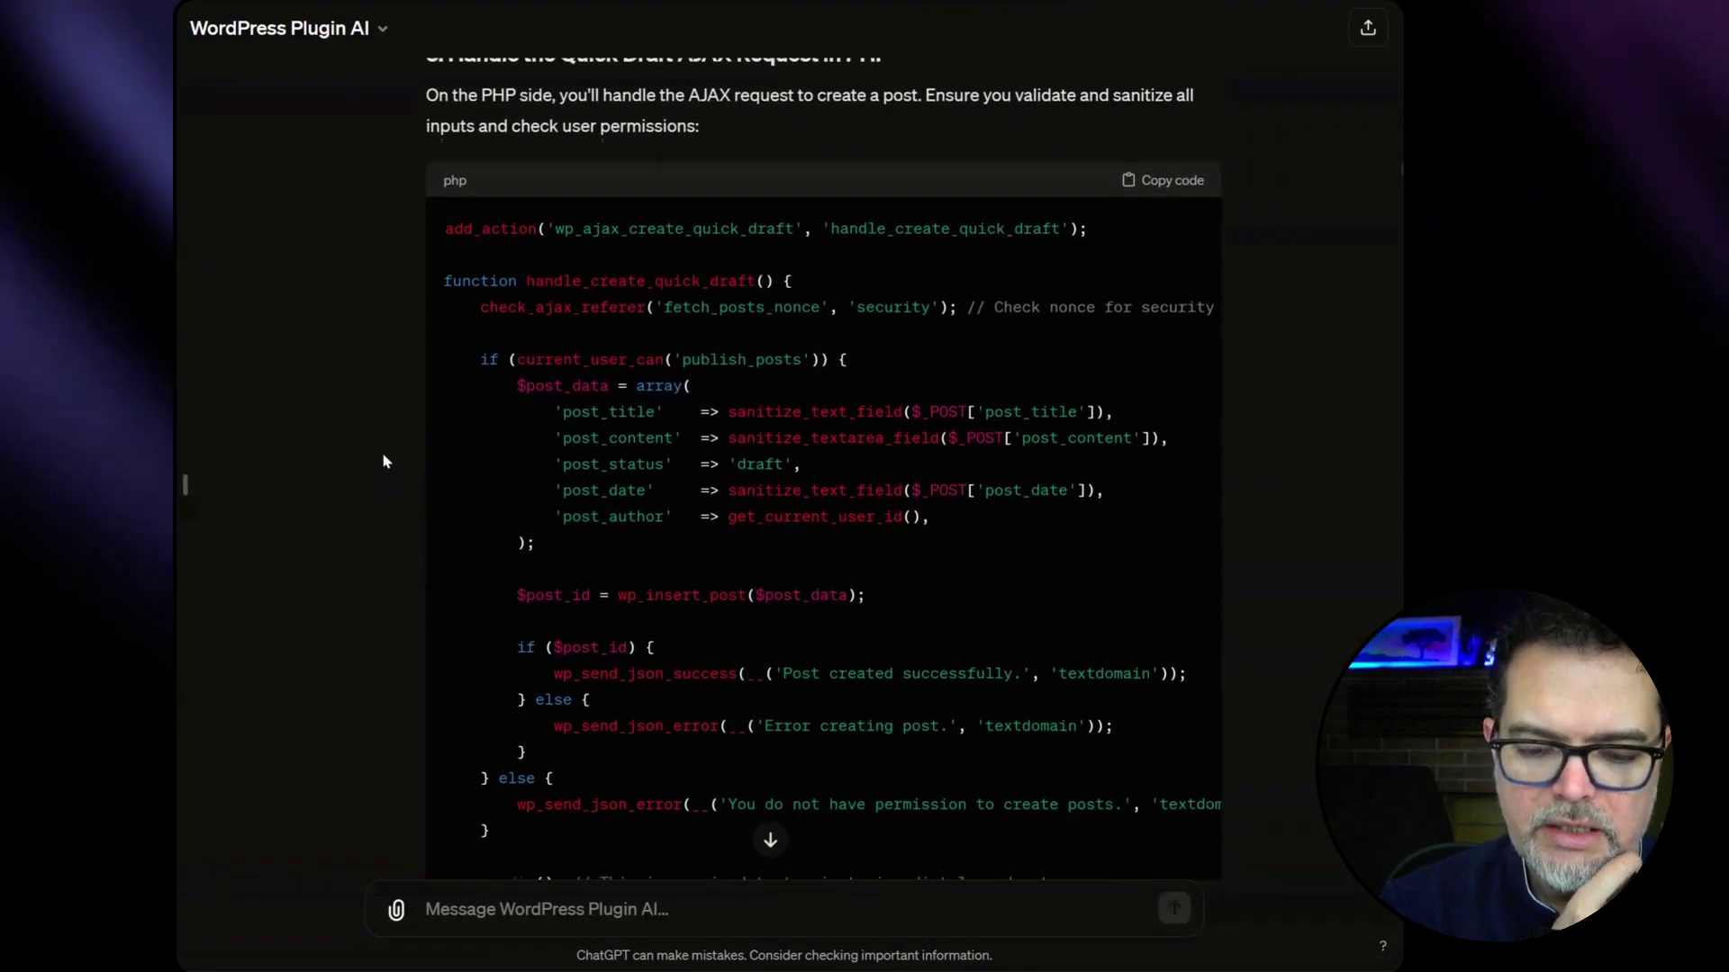
pyautogui.scroll(-2, 382, 462)
pyautogui.scroll(-1, 383, 462)
pyautogui.scroll(-1, 383, 462)
pyautogui.scroll(-2, 382, 461)
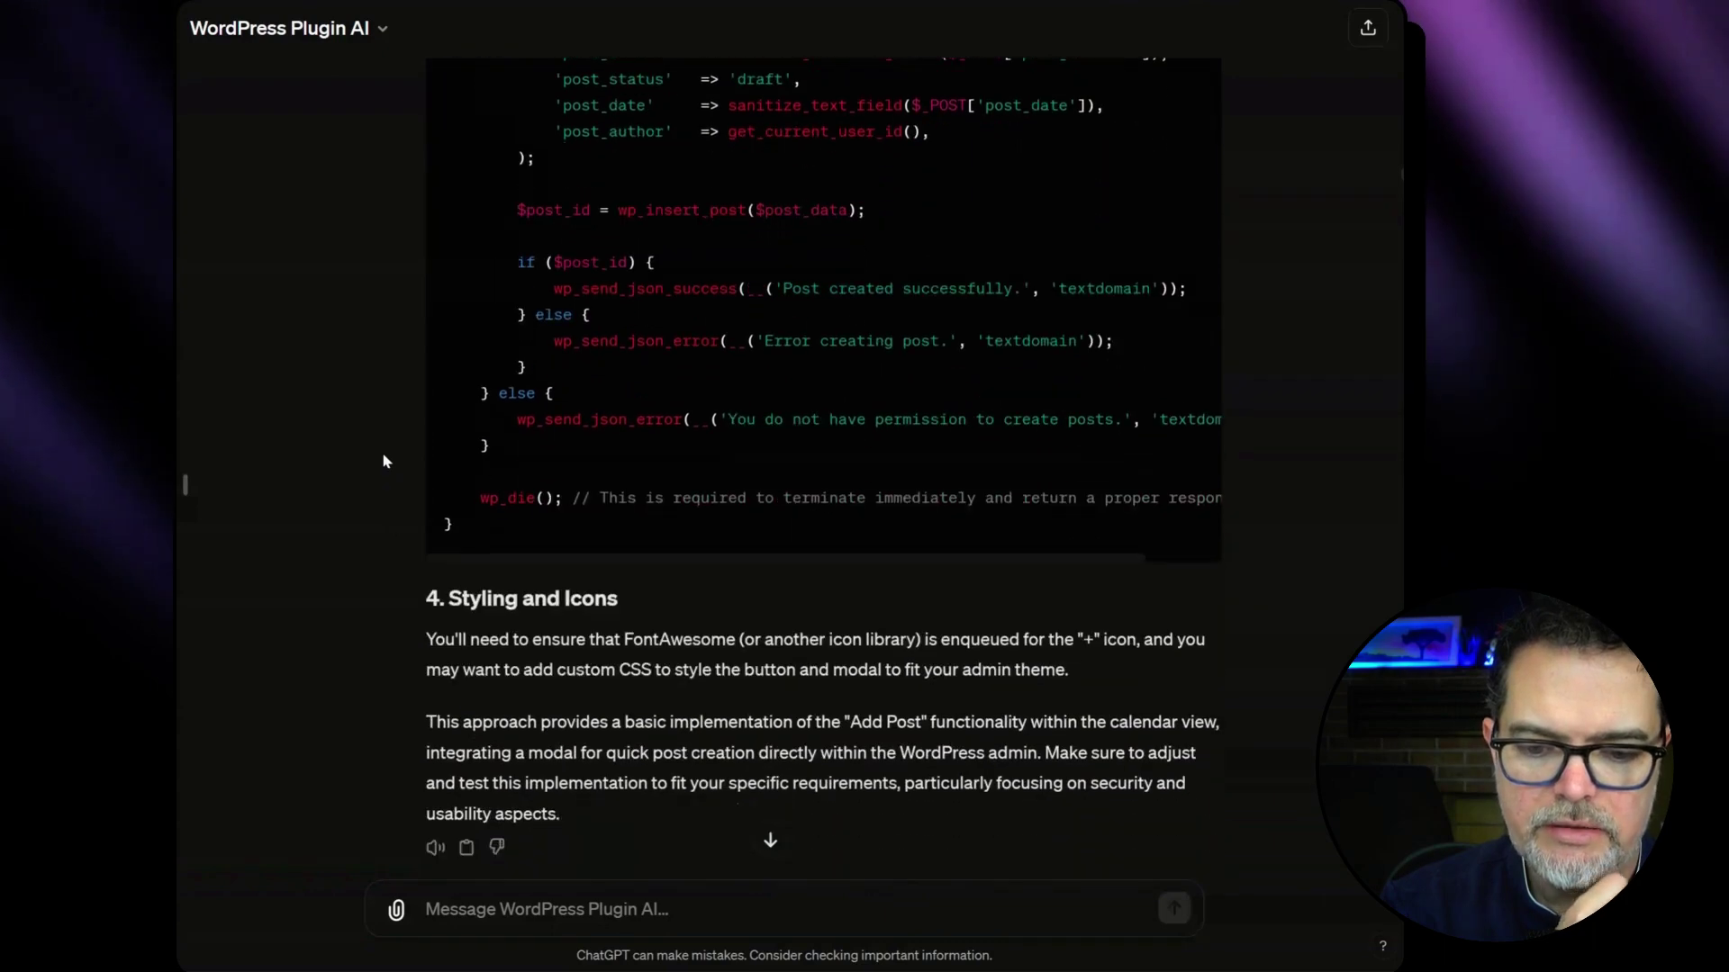
pyautogui.scroll(-1, 382, 463)
pyautogui.scroll(-1, 382, 463)
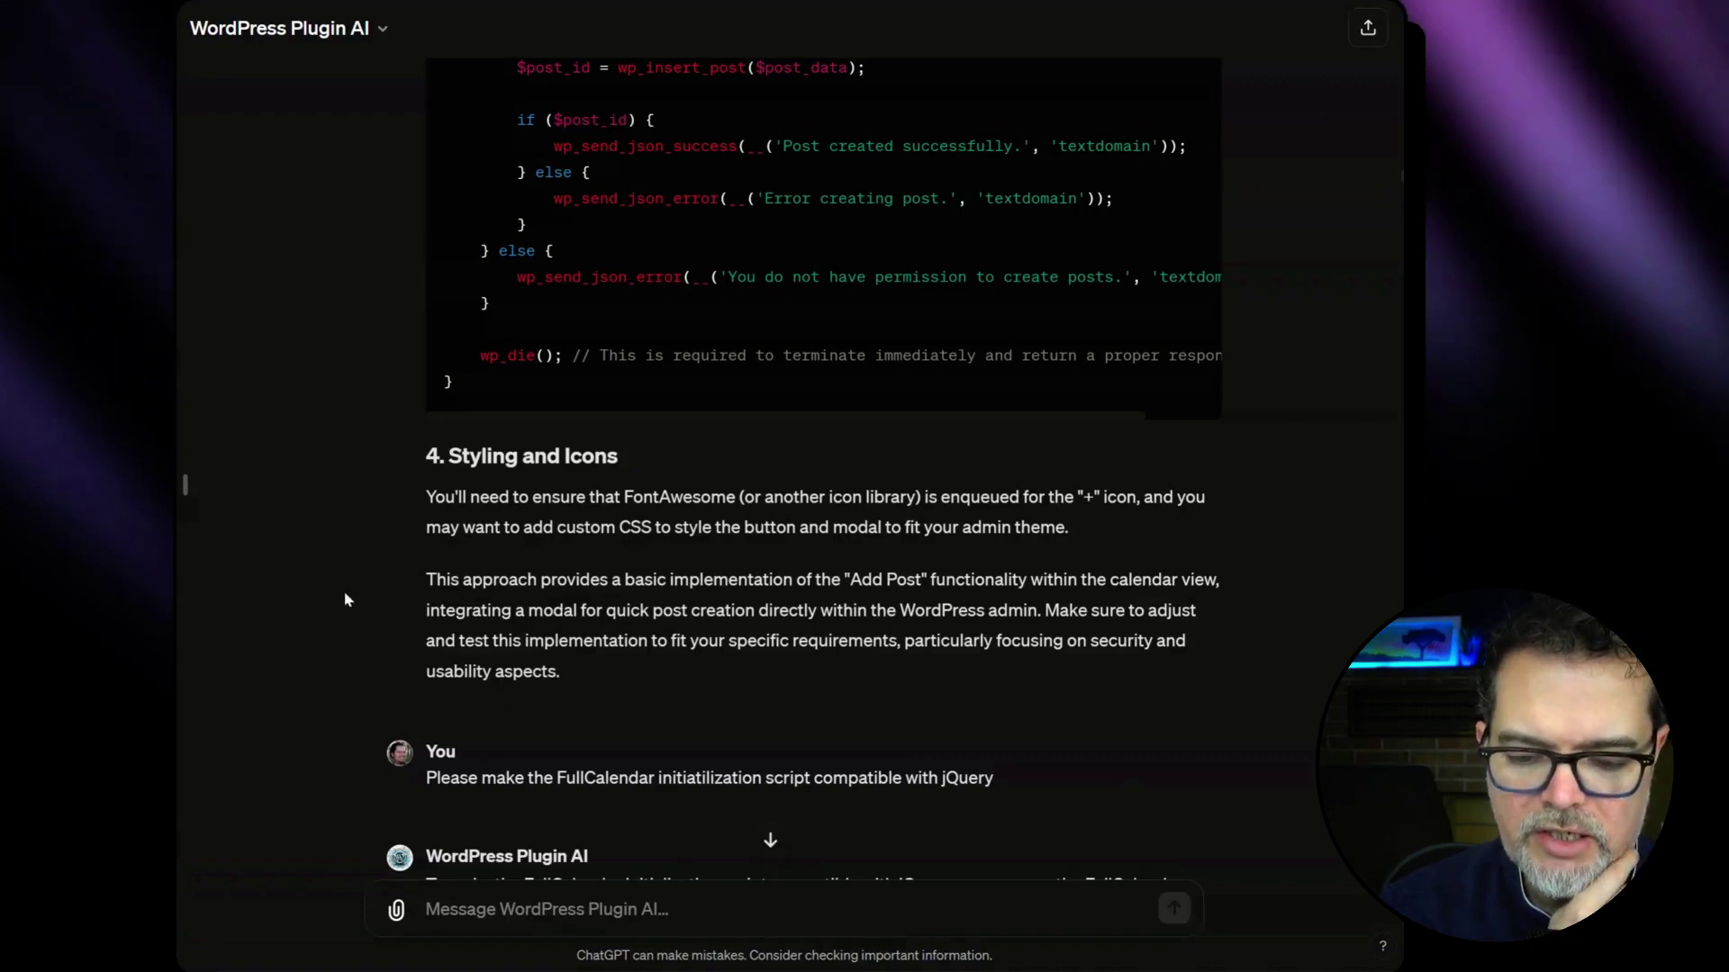
pyautogui.scroll(-1, 344, 594)
pyautogui.scroll(-2, 344, 589)
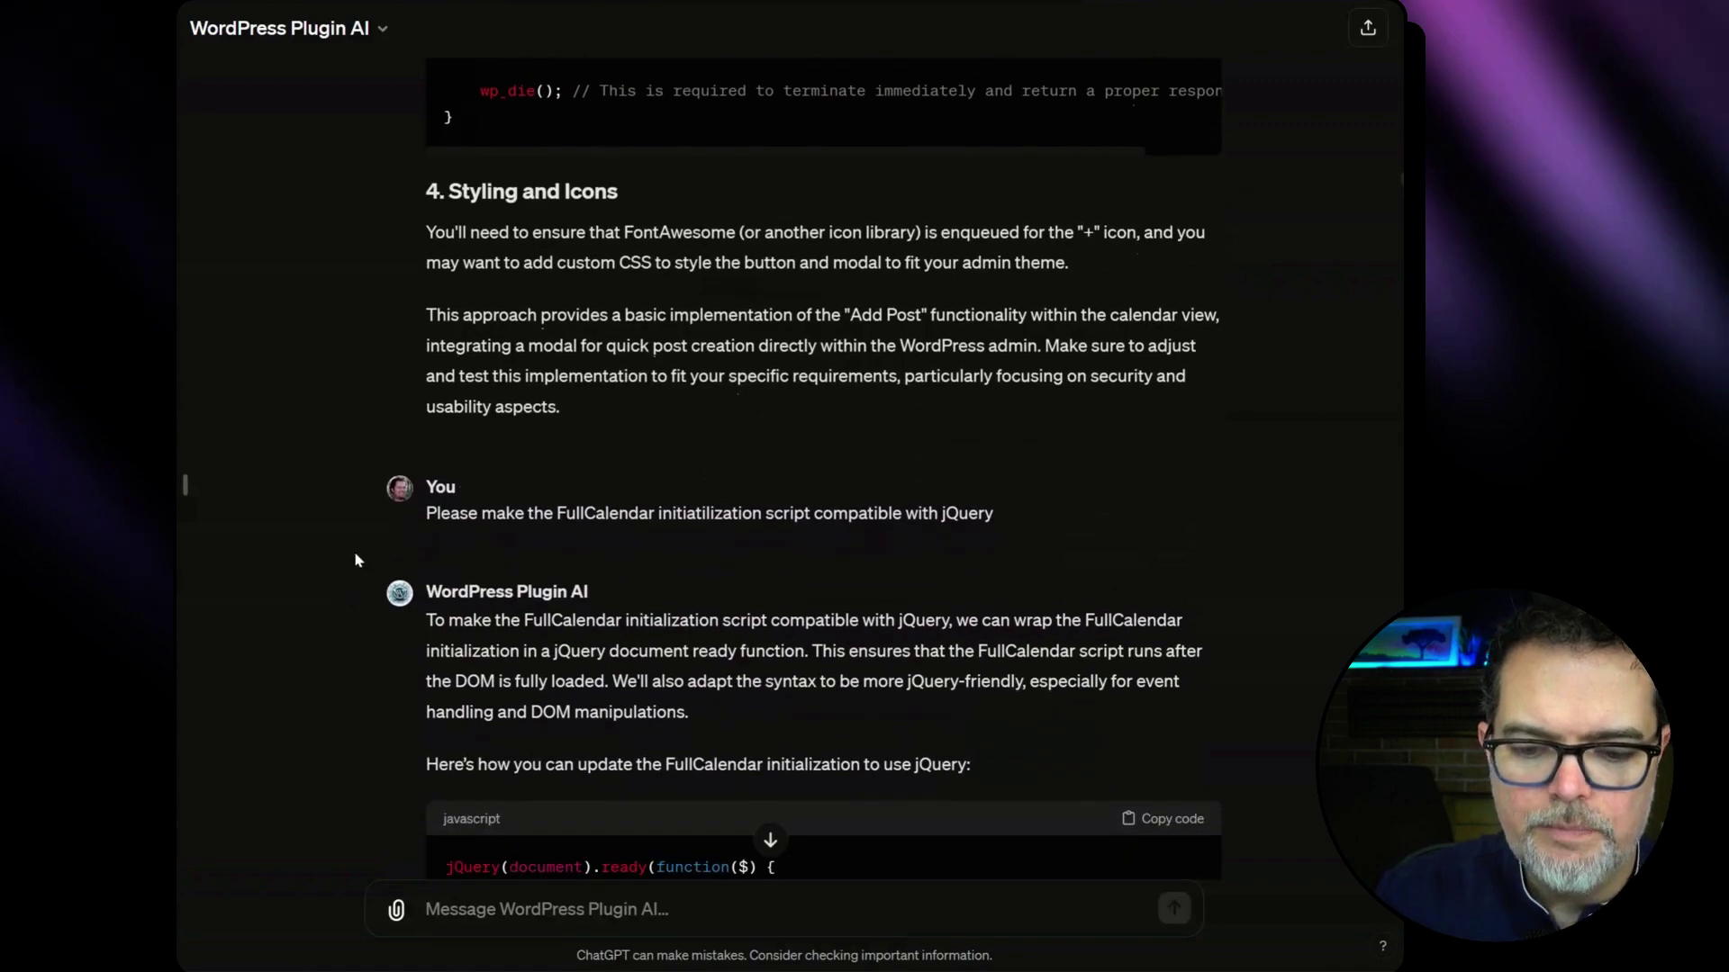
pyautogui.scroll(4, 491, 536)
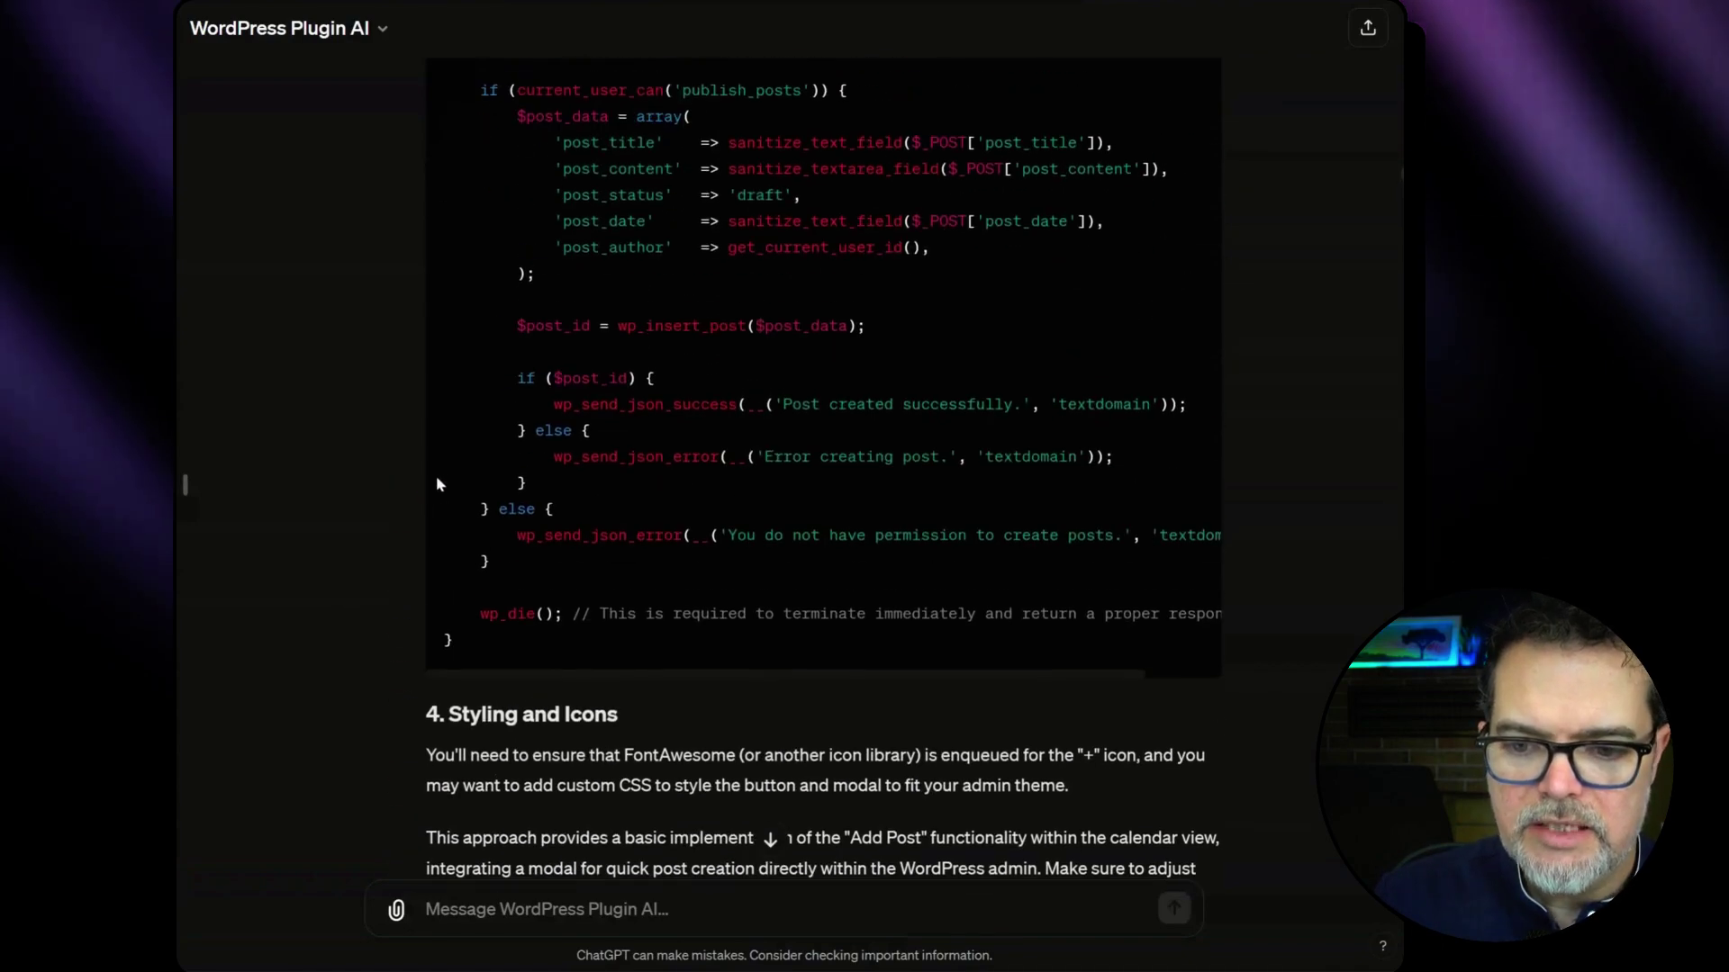
pyautogui.scroll(3, 533, 480)
pyautogui.scroll(2, 453, 384)
pyautogui.scroll(2, 453, 386)
pyautogui.scroll(2, 453, 389)
pyautogui.scroll(2, 453, 393)
pyautogui.scroll(2, 823, 473)
pyautogui.scroll(2, 824, 474)
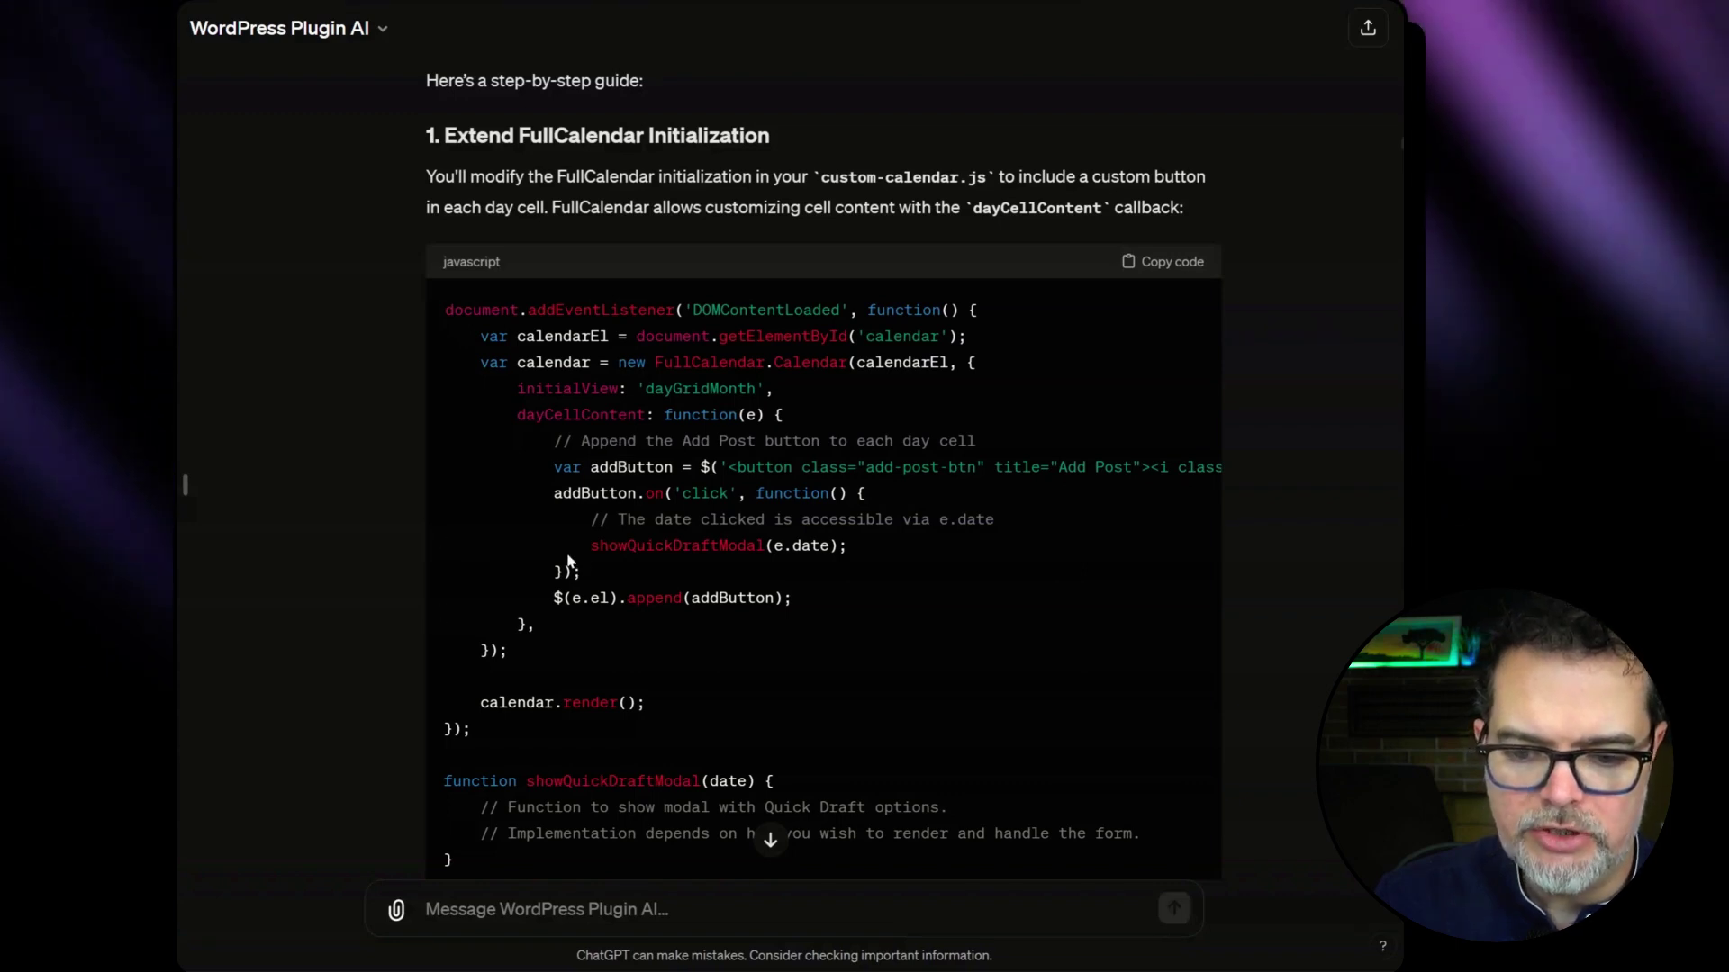
pyautogui.scroll(-3, 366, 656)
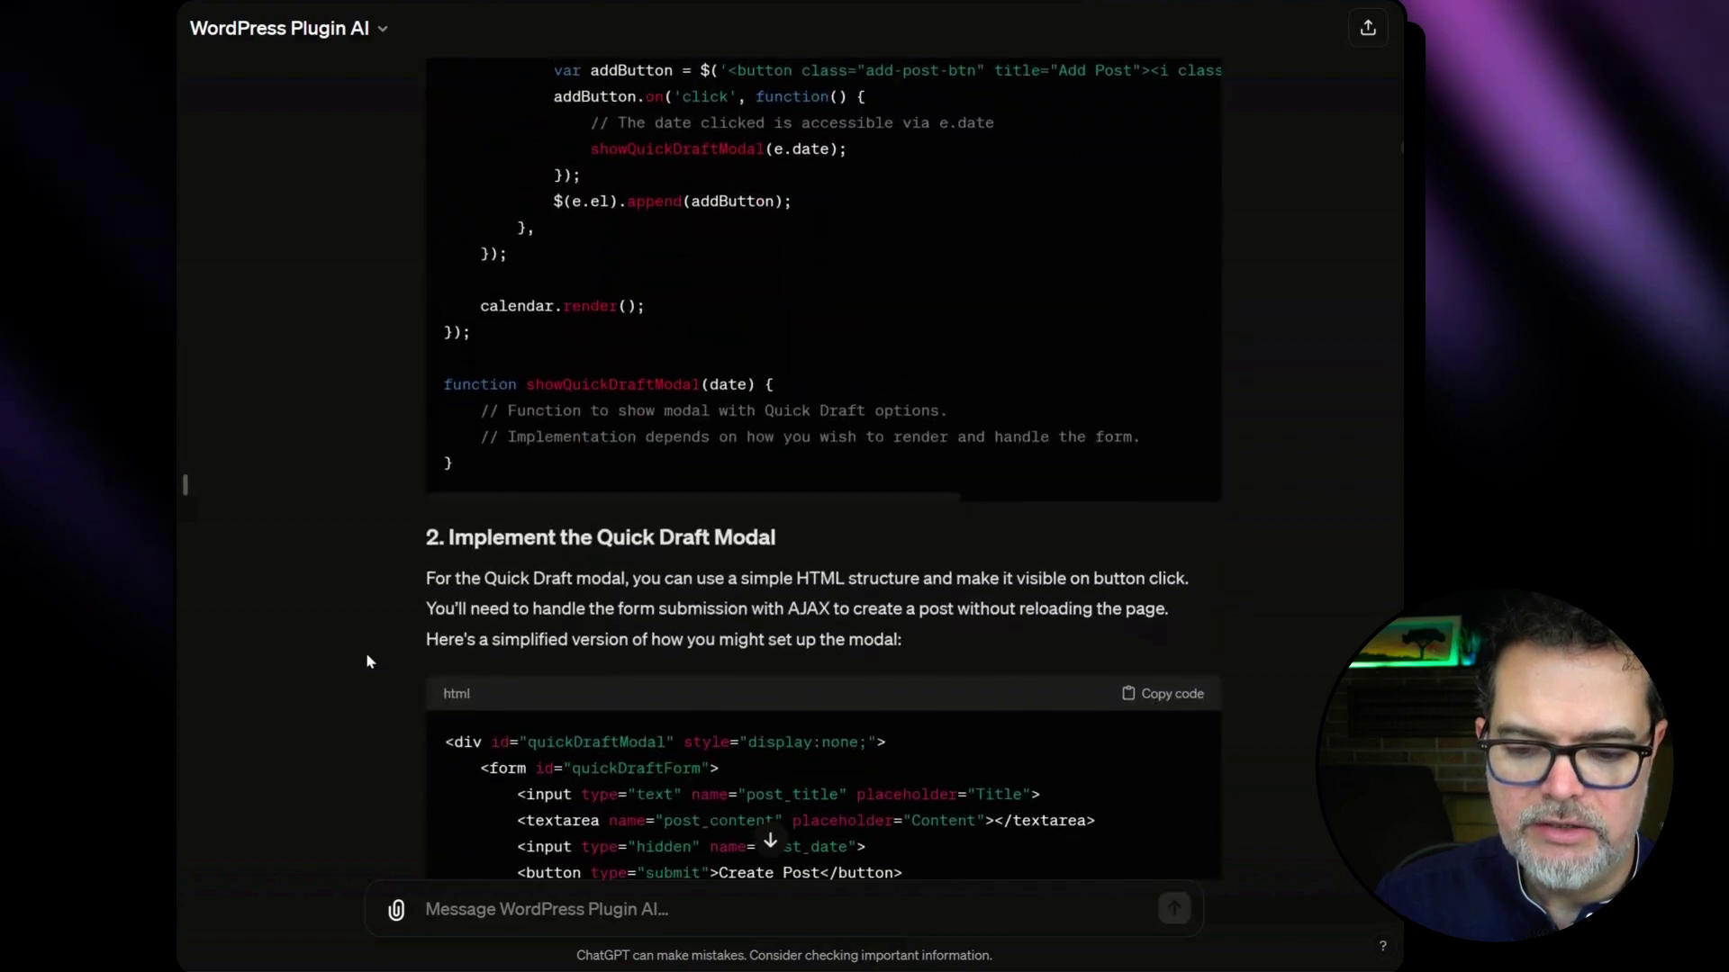
pyautogui.scroll(-3, 367, 656)
pyautogui.scroll(-3, 367, 655)
pyautogui.scroll(-3, 366, 651)
pyautogui.scroll(-3, 366, 651)
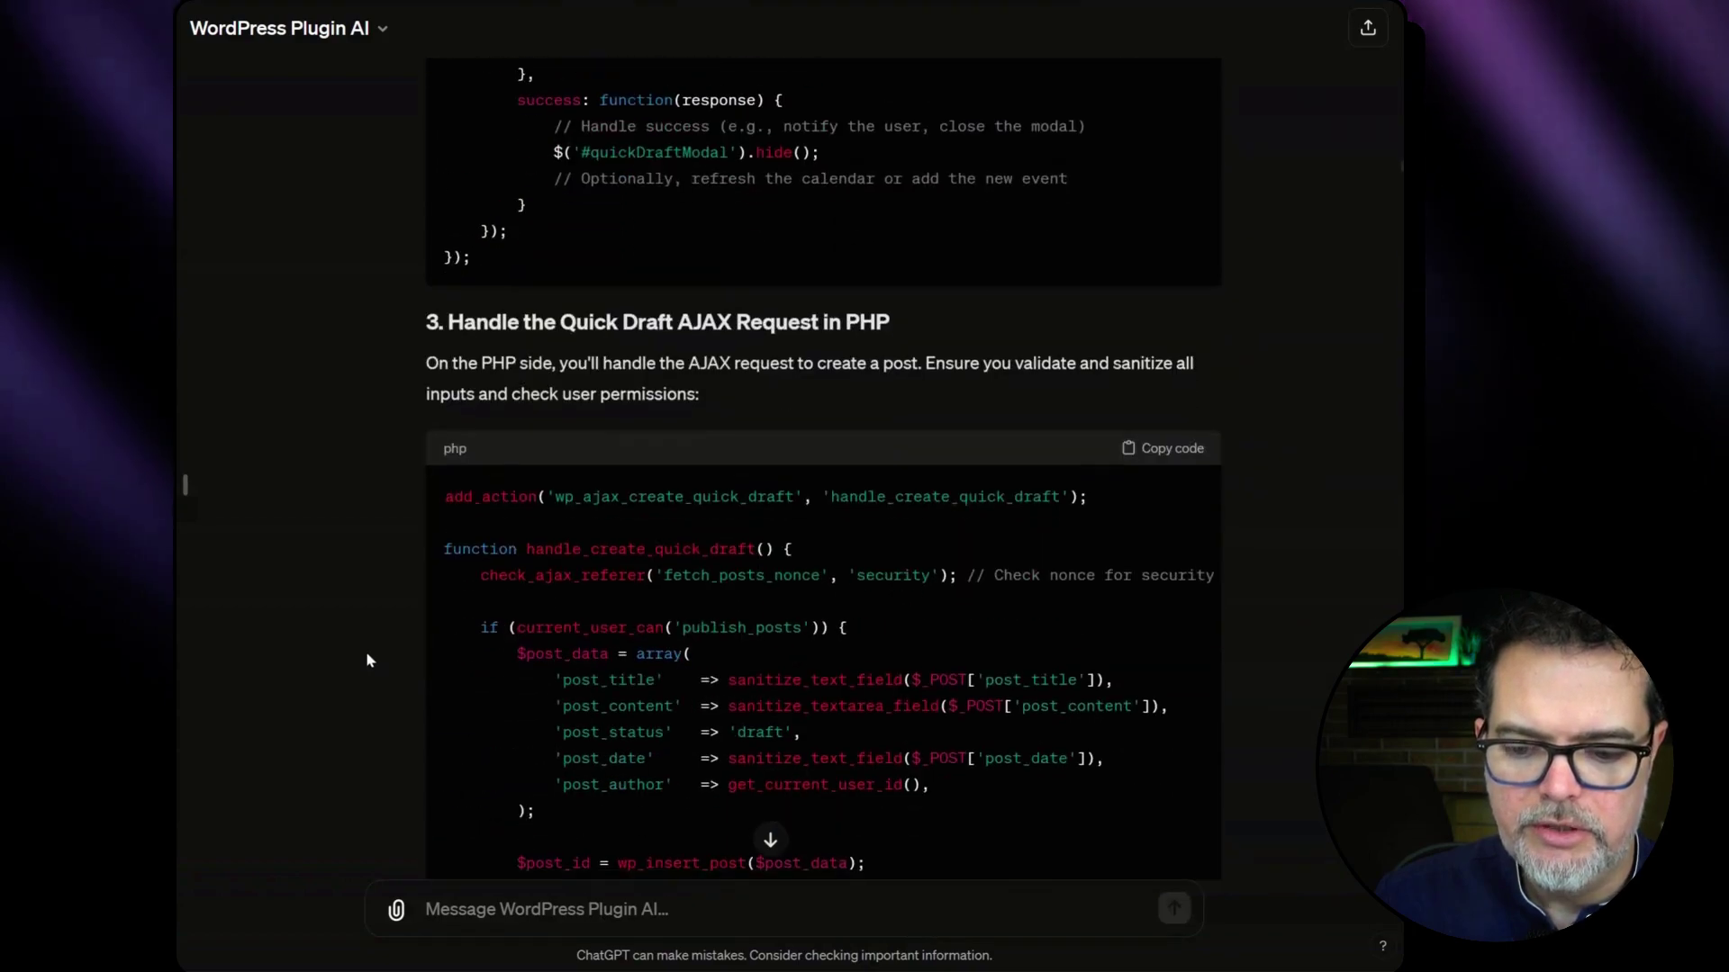
pyautogui.scroll(-2, 367, 651)
pyautogui.scroll(-3, 367, 651)
pyautogui.scroll(-2, 367, 651)
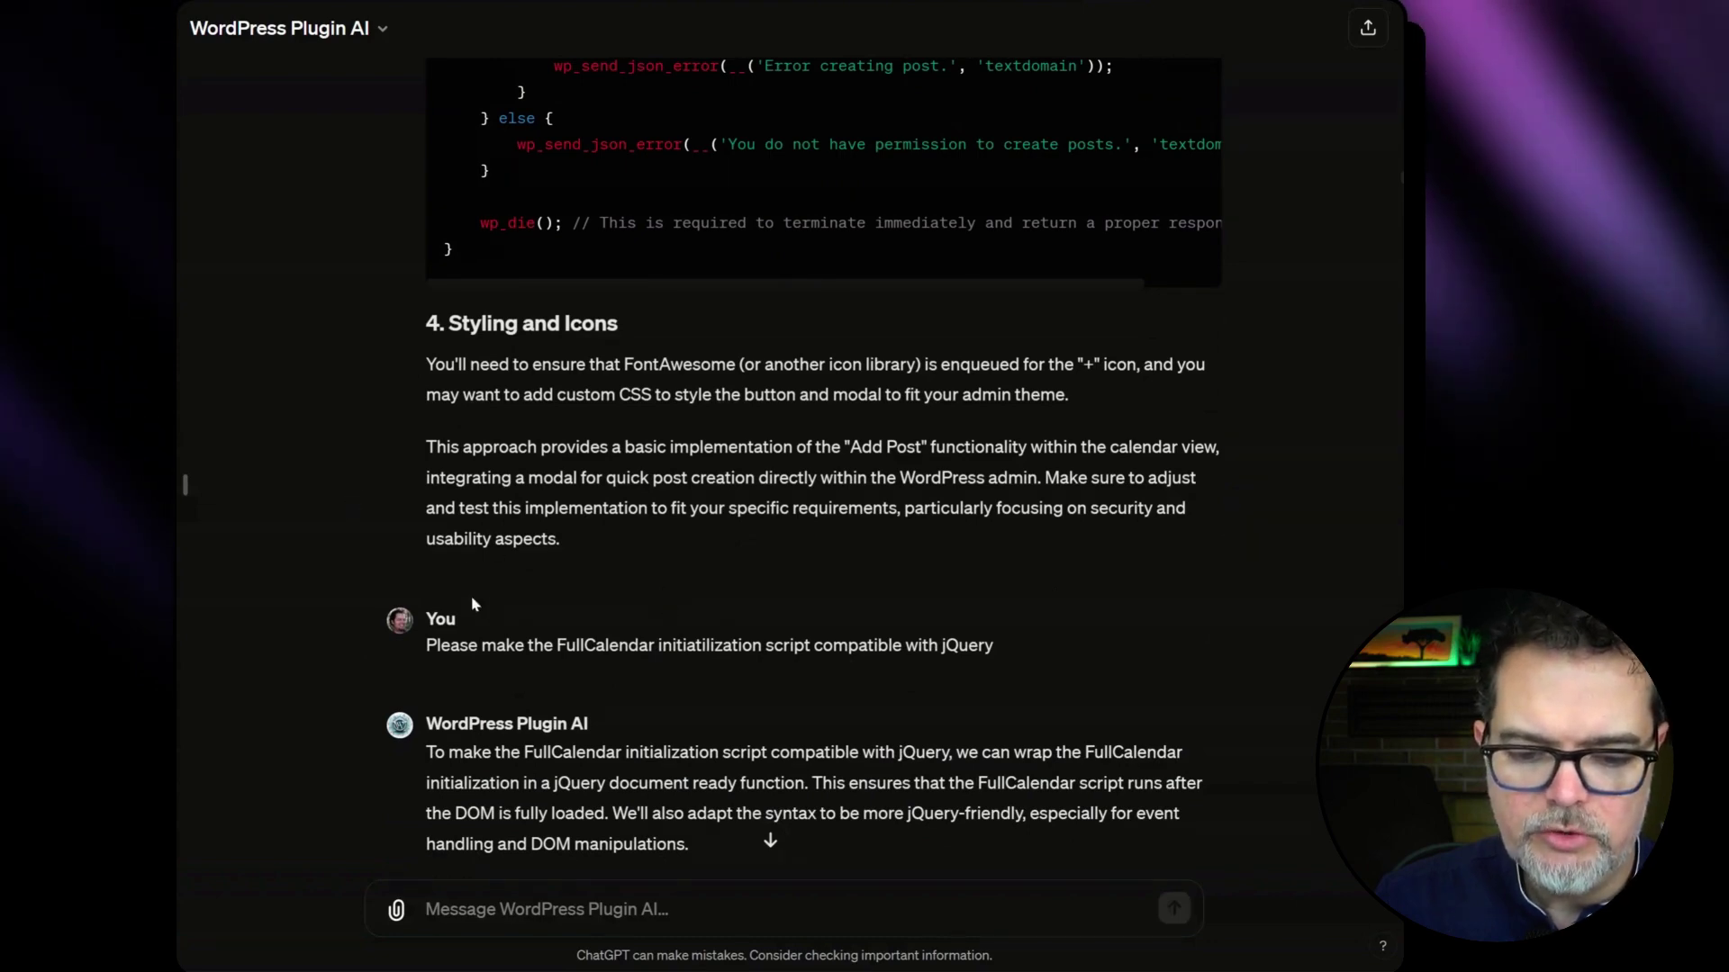
pyautogui.scroll(-2, 473, 604)
pyautogui.scroll(-2, 350, 561)
pyautogui.scroll(-1, 349, 553)
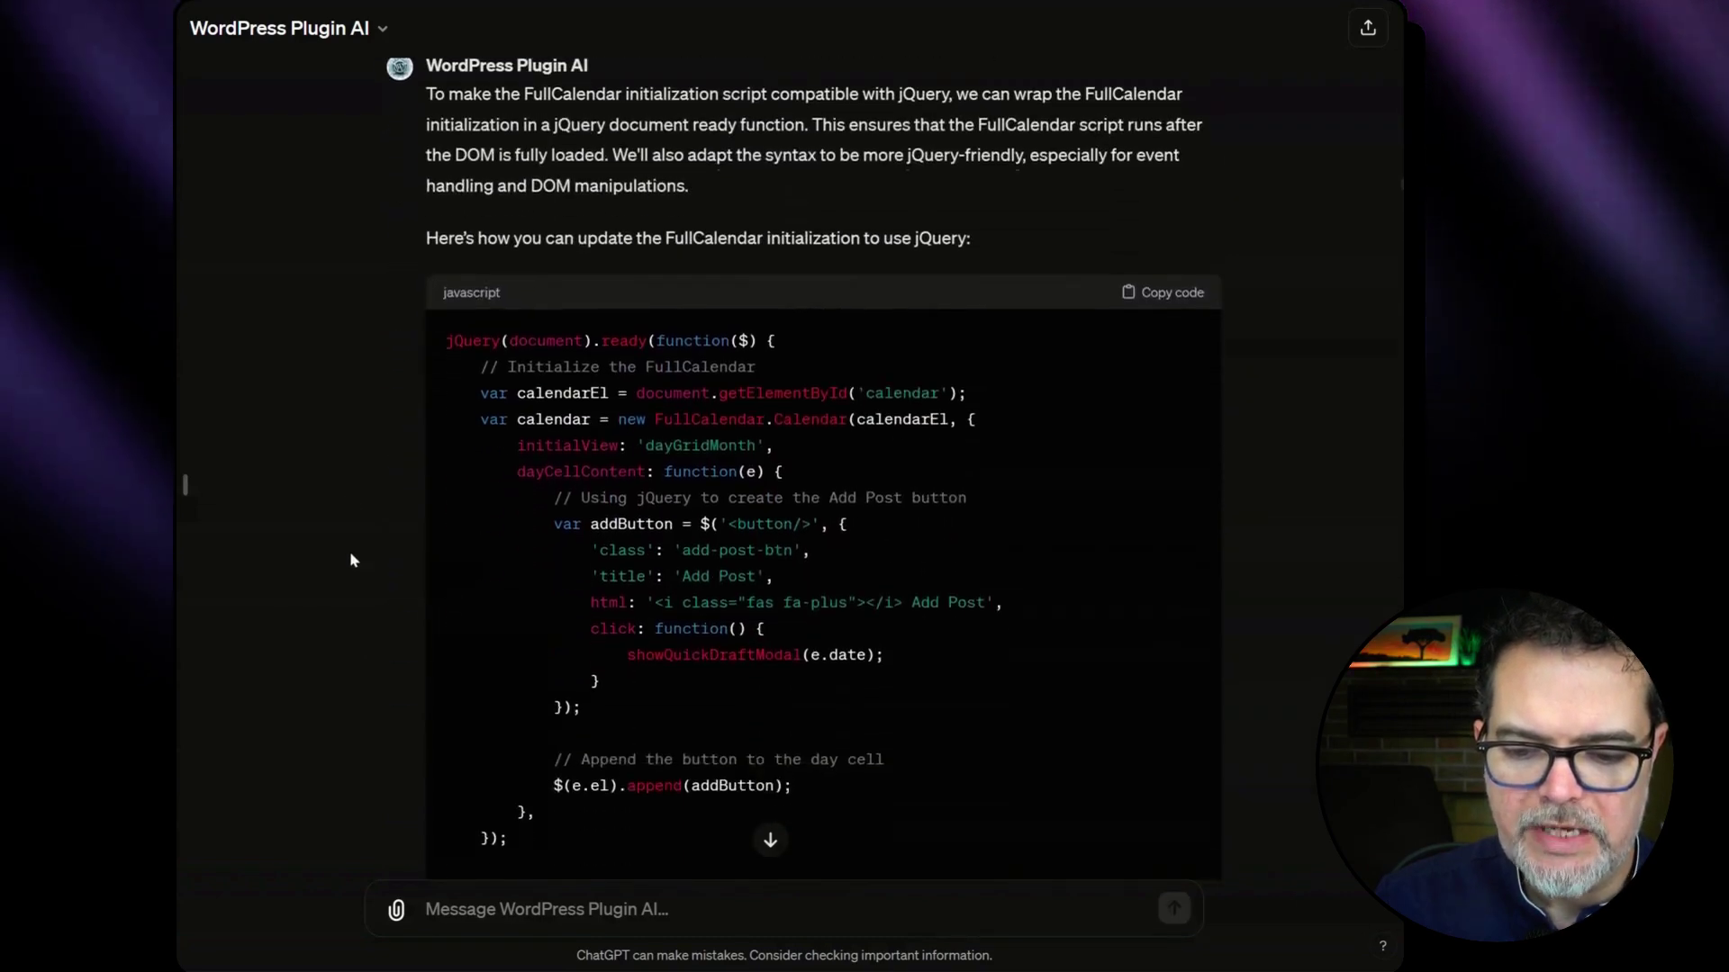
pyautogui.scroll(-2, 349, 549)
pyautogui.scroll(-1, 374, 513)
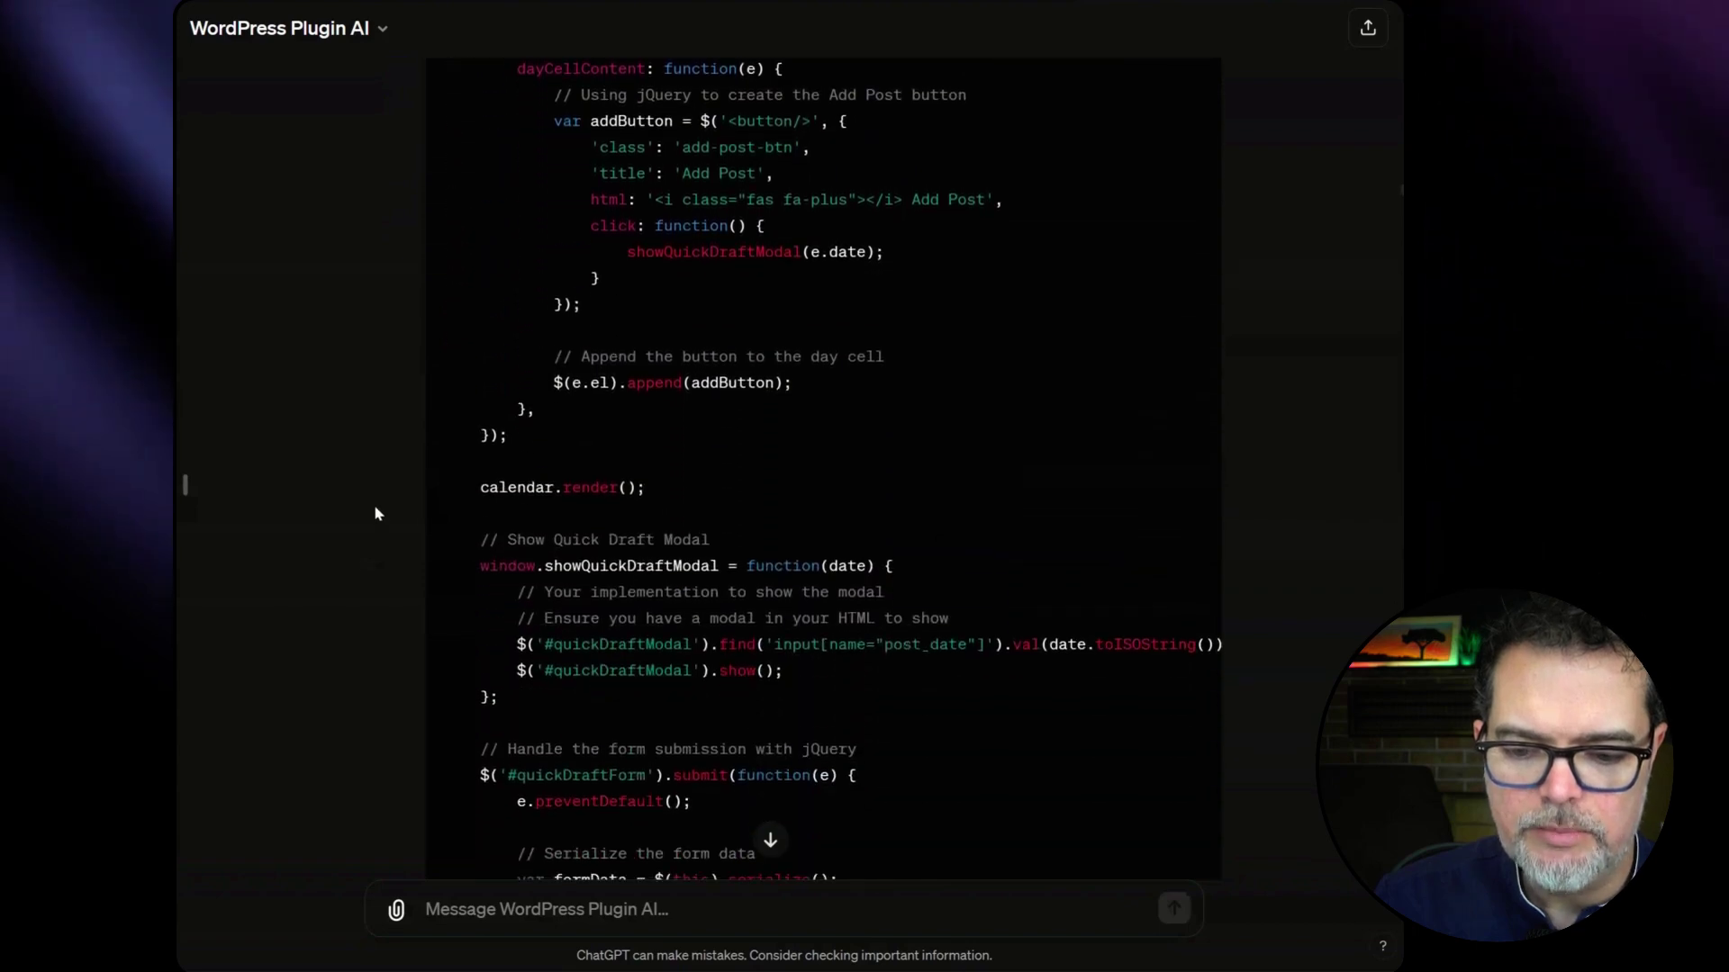
pyautogui.scroll(-2, 376, 511)
pyautogui.scroll(-1, 376, 511)
pyautogui.scroll(-3, 375, 510)
pyautogui.scroll(-2, 377, 512)
pyautogui.scroll(-1, 377, 513)
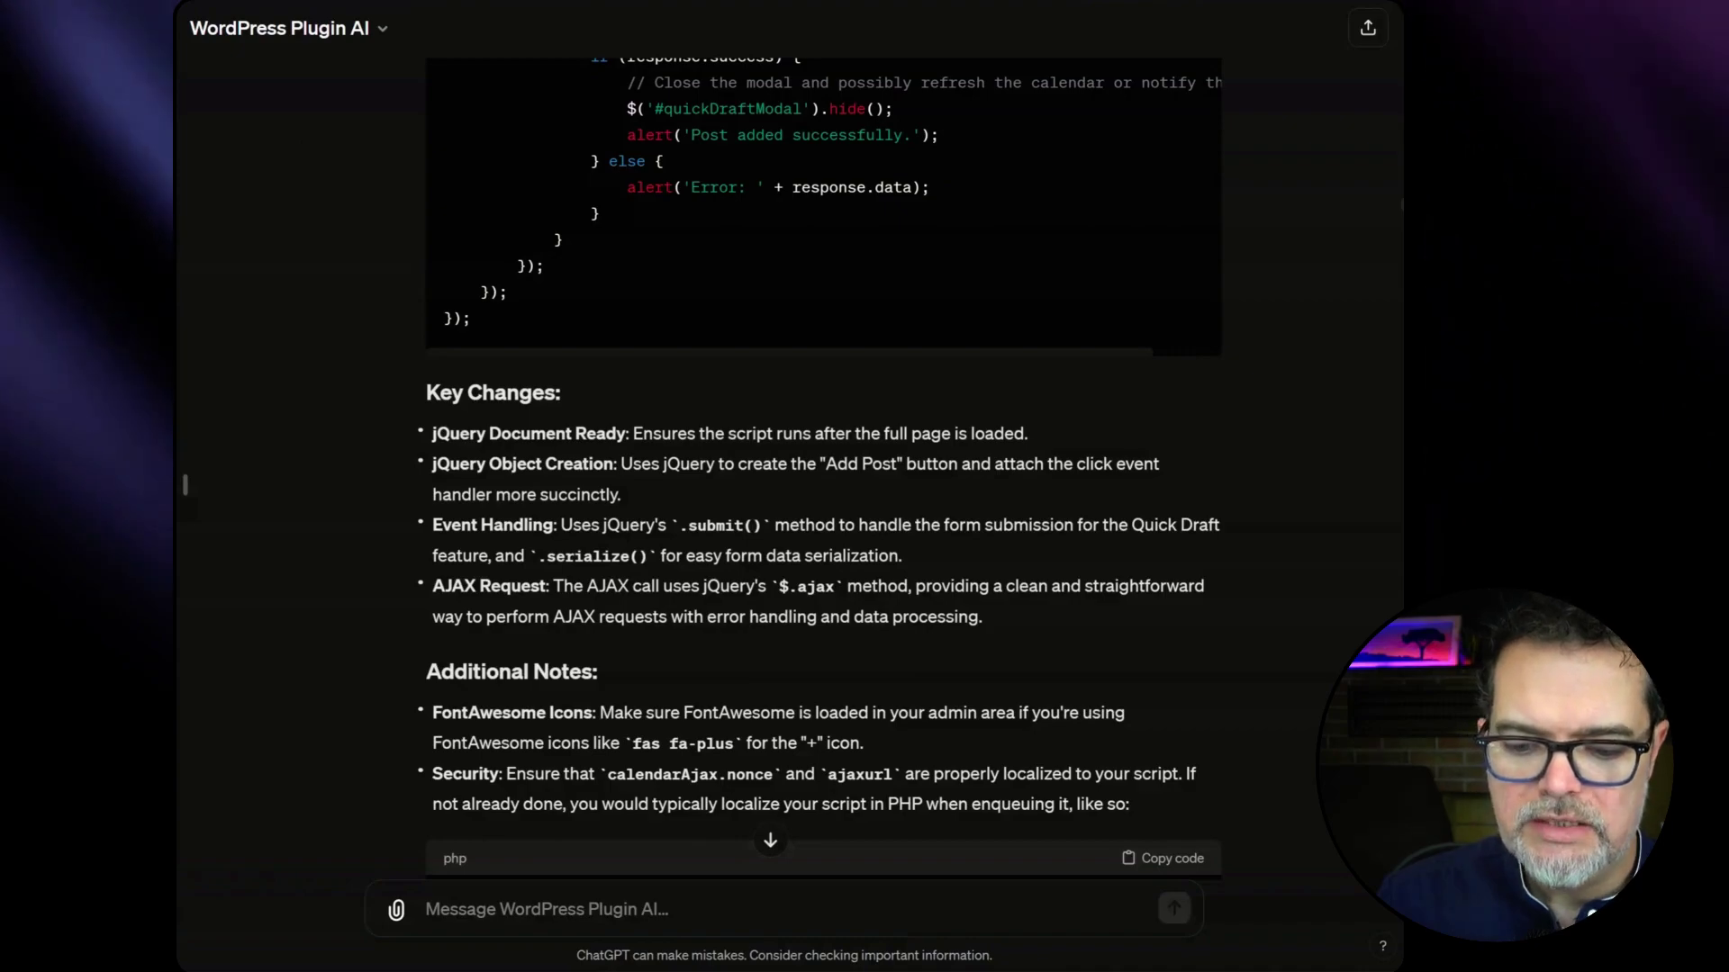
# Switch from ChatGPT to posts-calendar-view.php and dismiss the nonce search
pyautogui.click(691, 236)
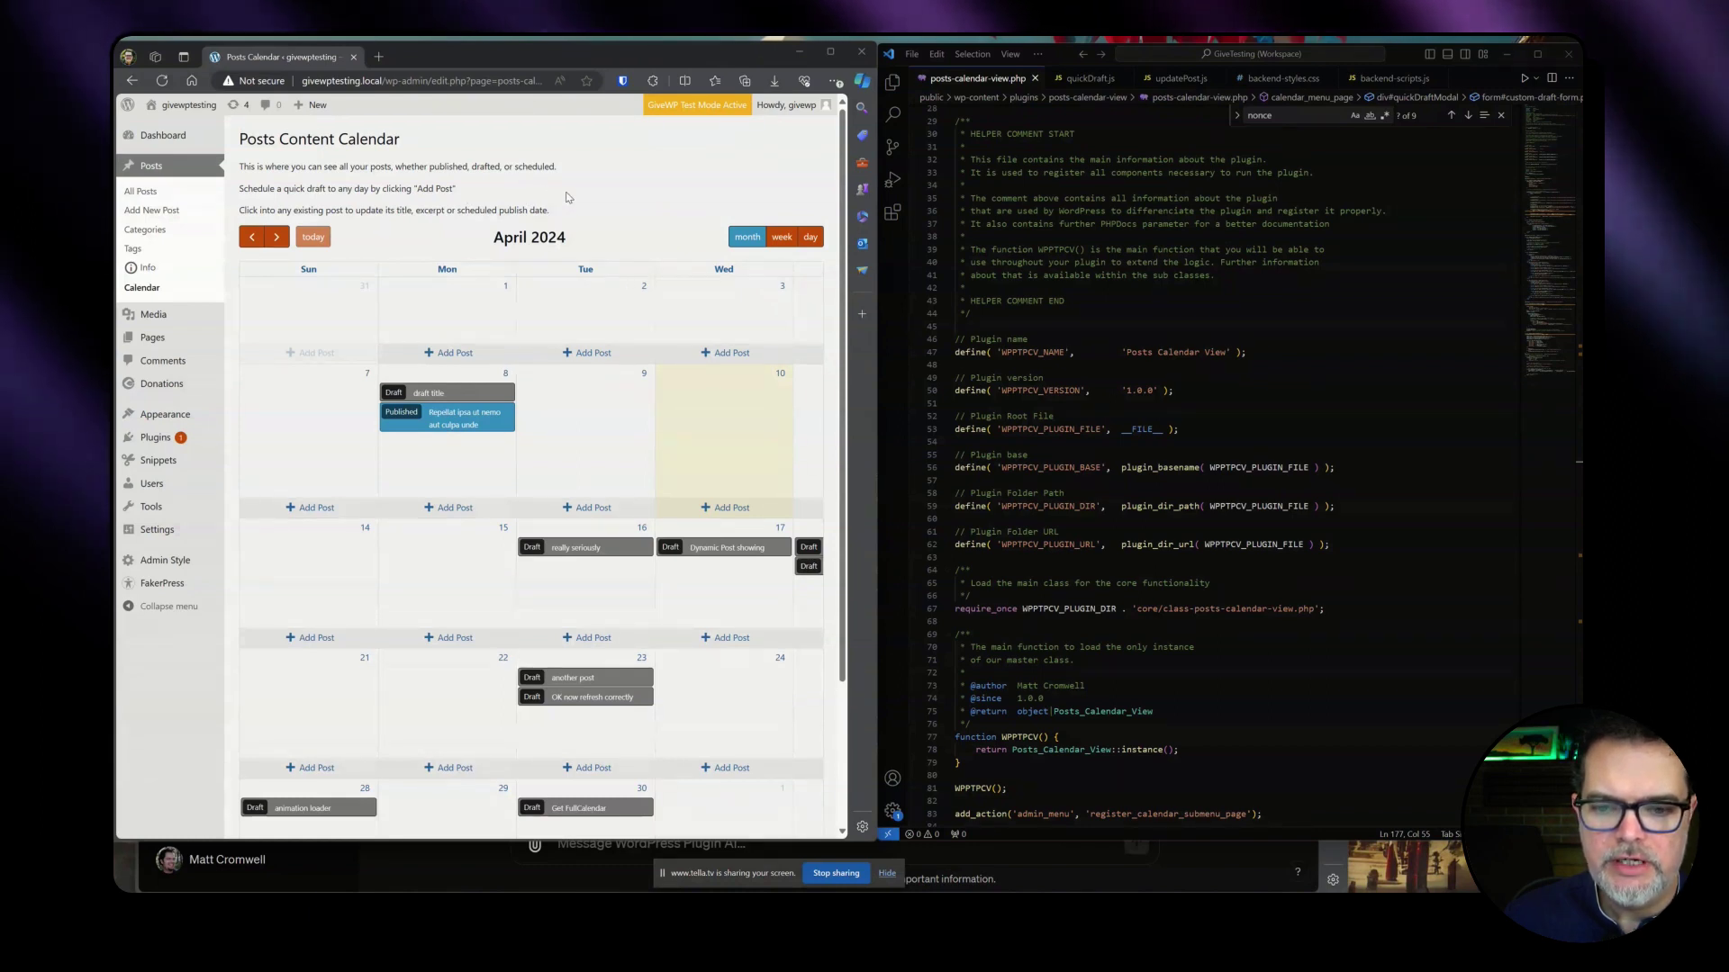
pyautogui.scroll(1, 1022, 312)
pyautogui.scroll(1, 1021, 311)
pyautogui.scroll(2, 1022, 313)
pyautogui.scroll(2, 1021, 312)
pyautogui.scroll(1, 1022, 314)
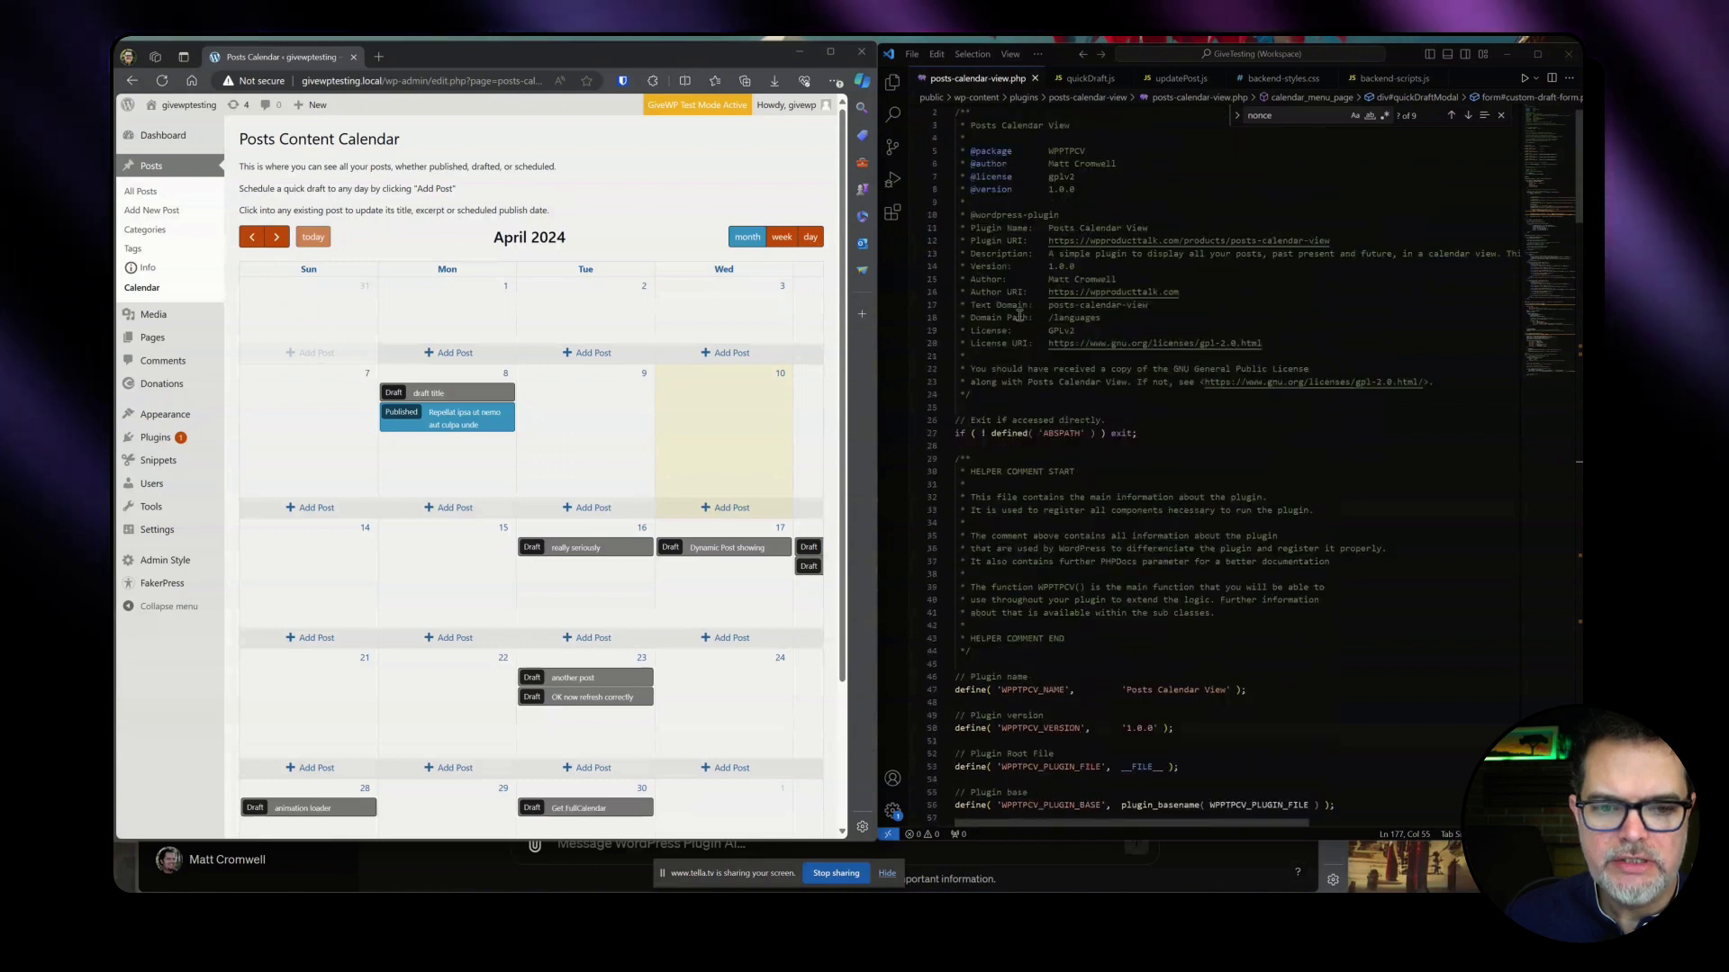
pyautogui.scroll(3, 1019, 250)
pyautogui.scroll(-2, 1019, 311)
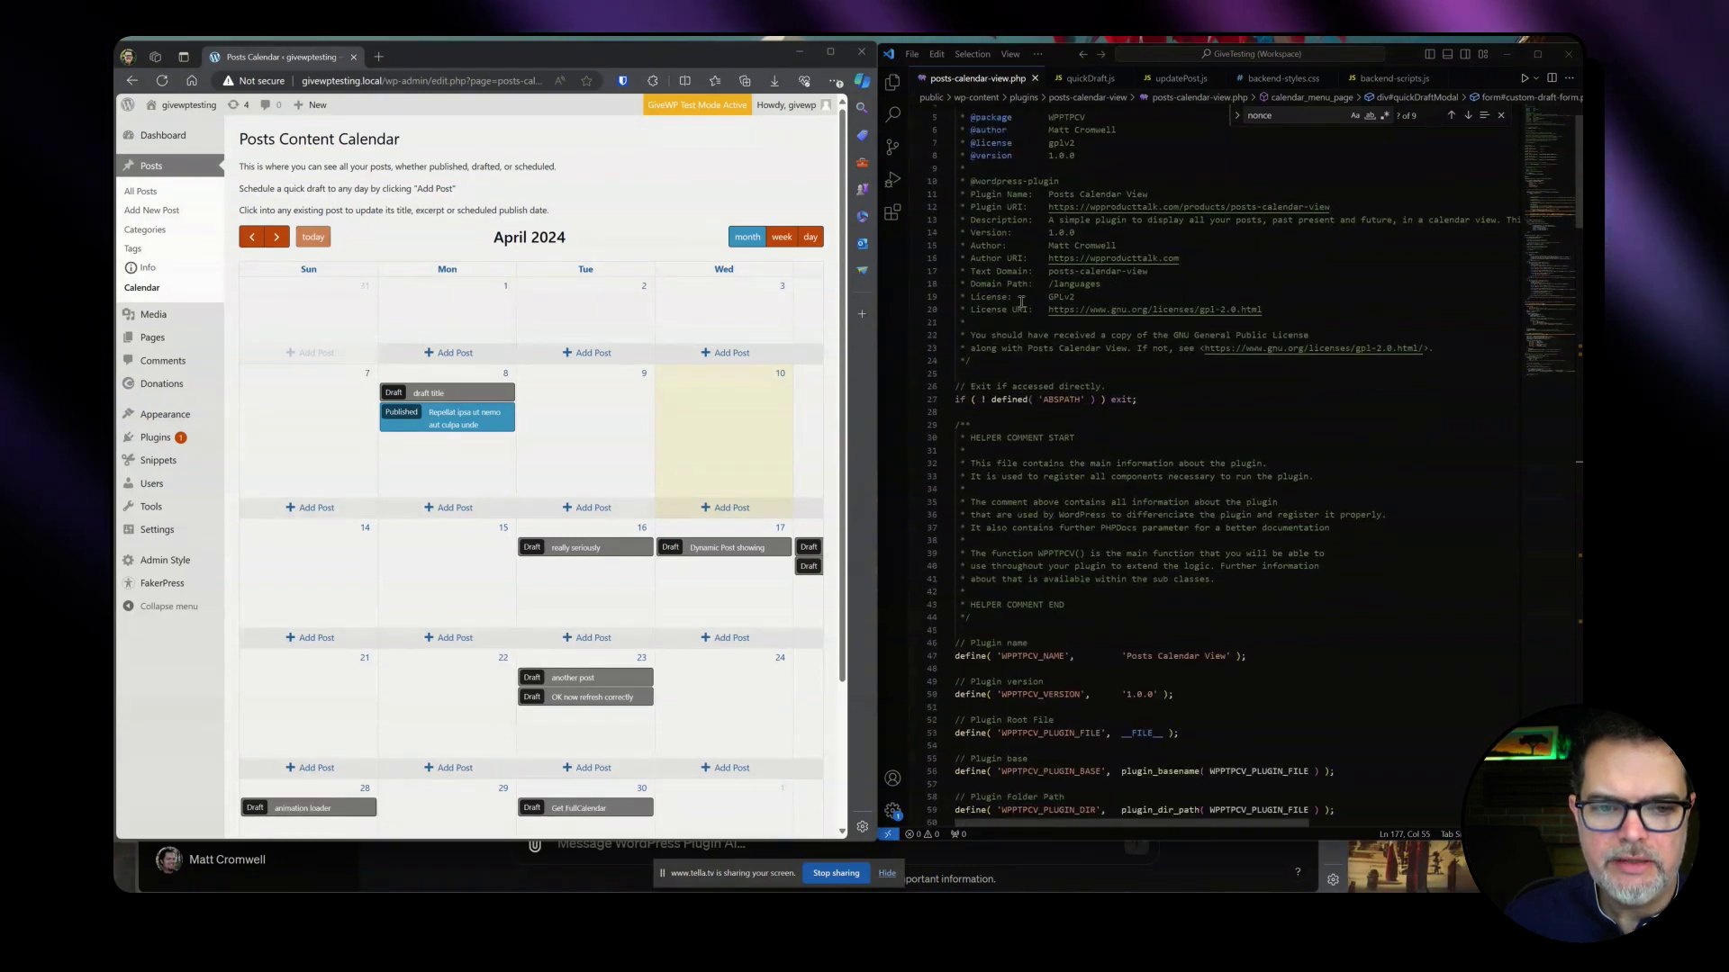
pyautogui.scroll(-1, 1019, 258)
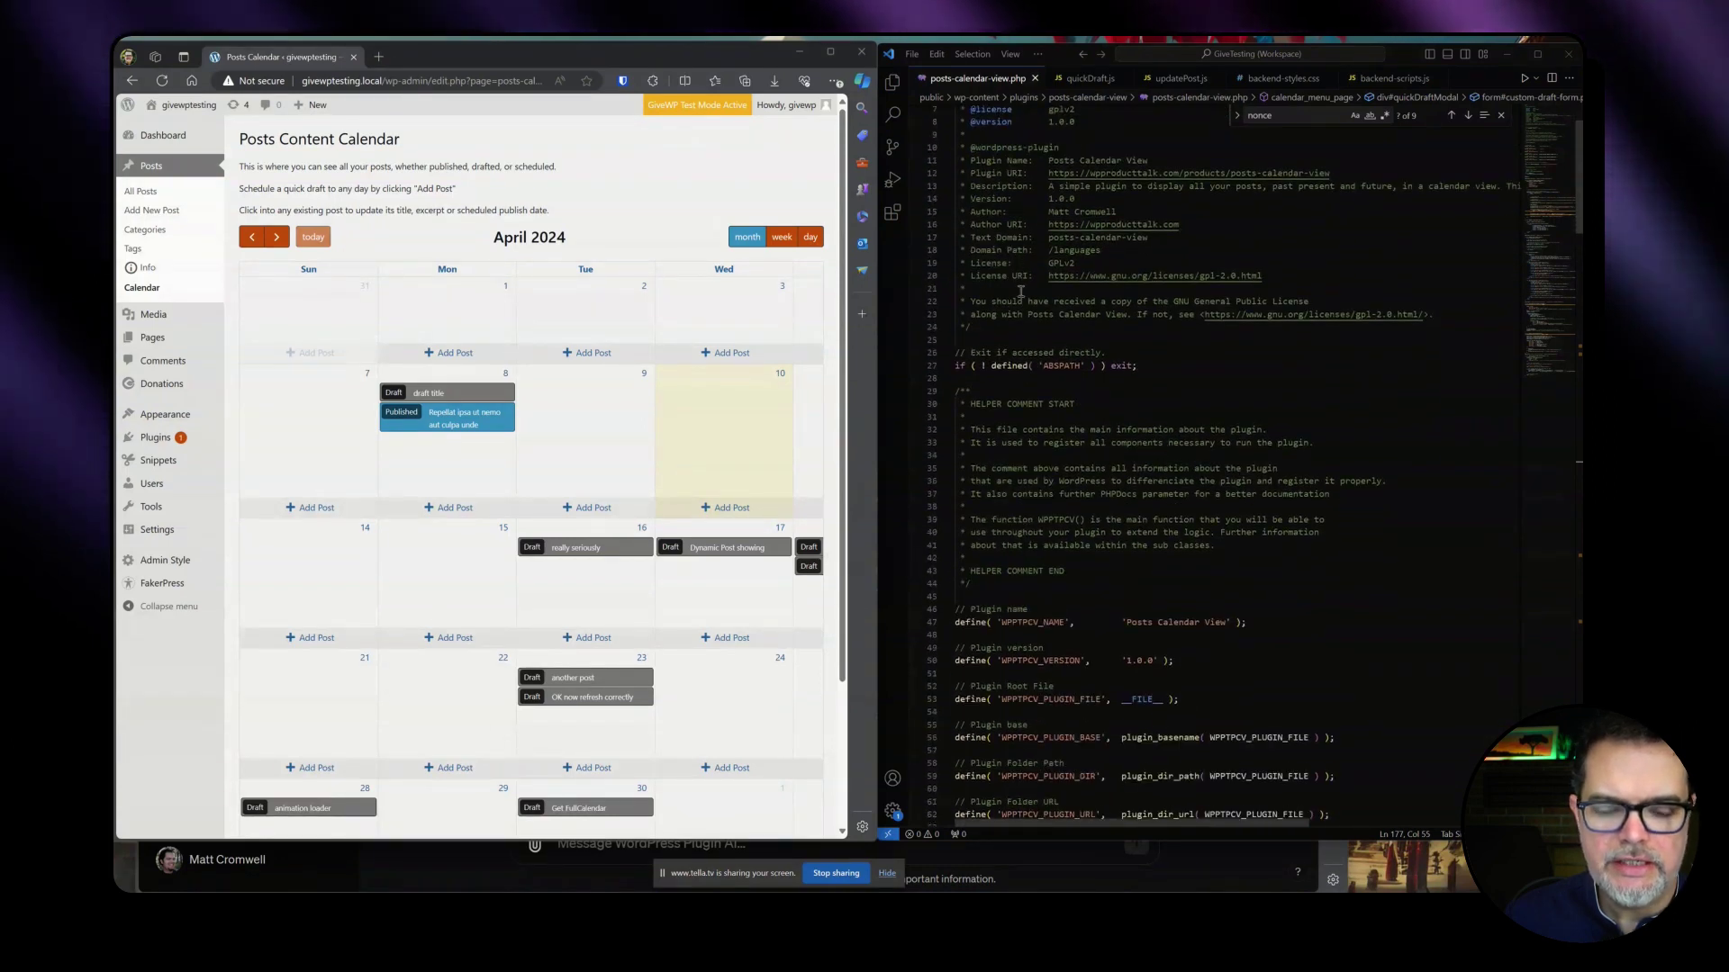
pyautogui.scroll(3, 1020, 292)
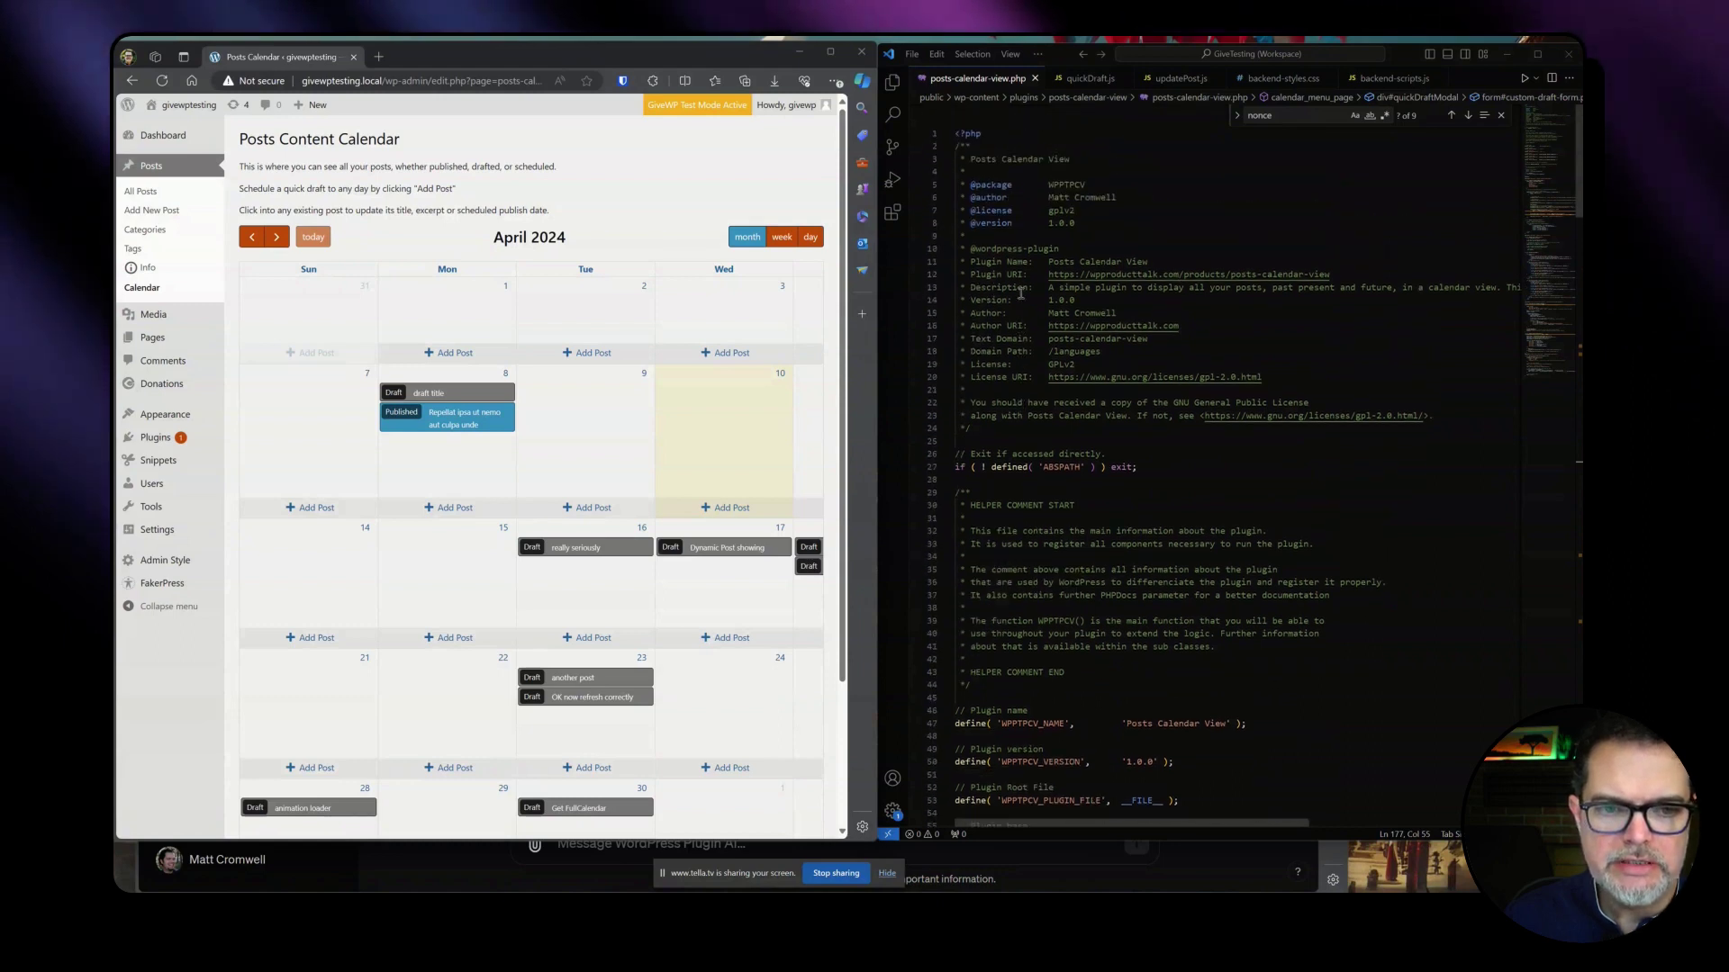
pyautogui.press('Escape')
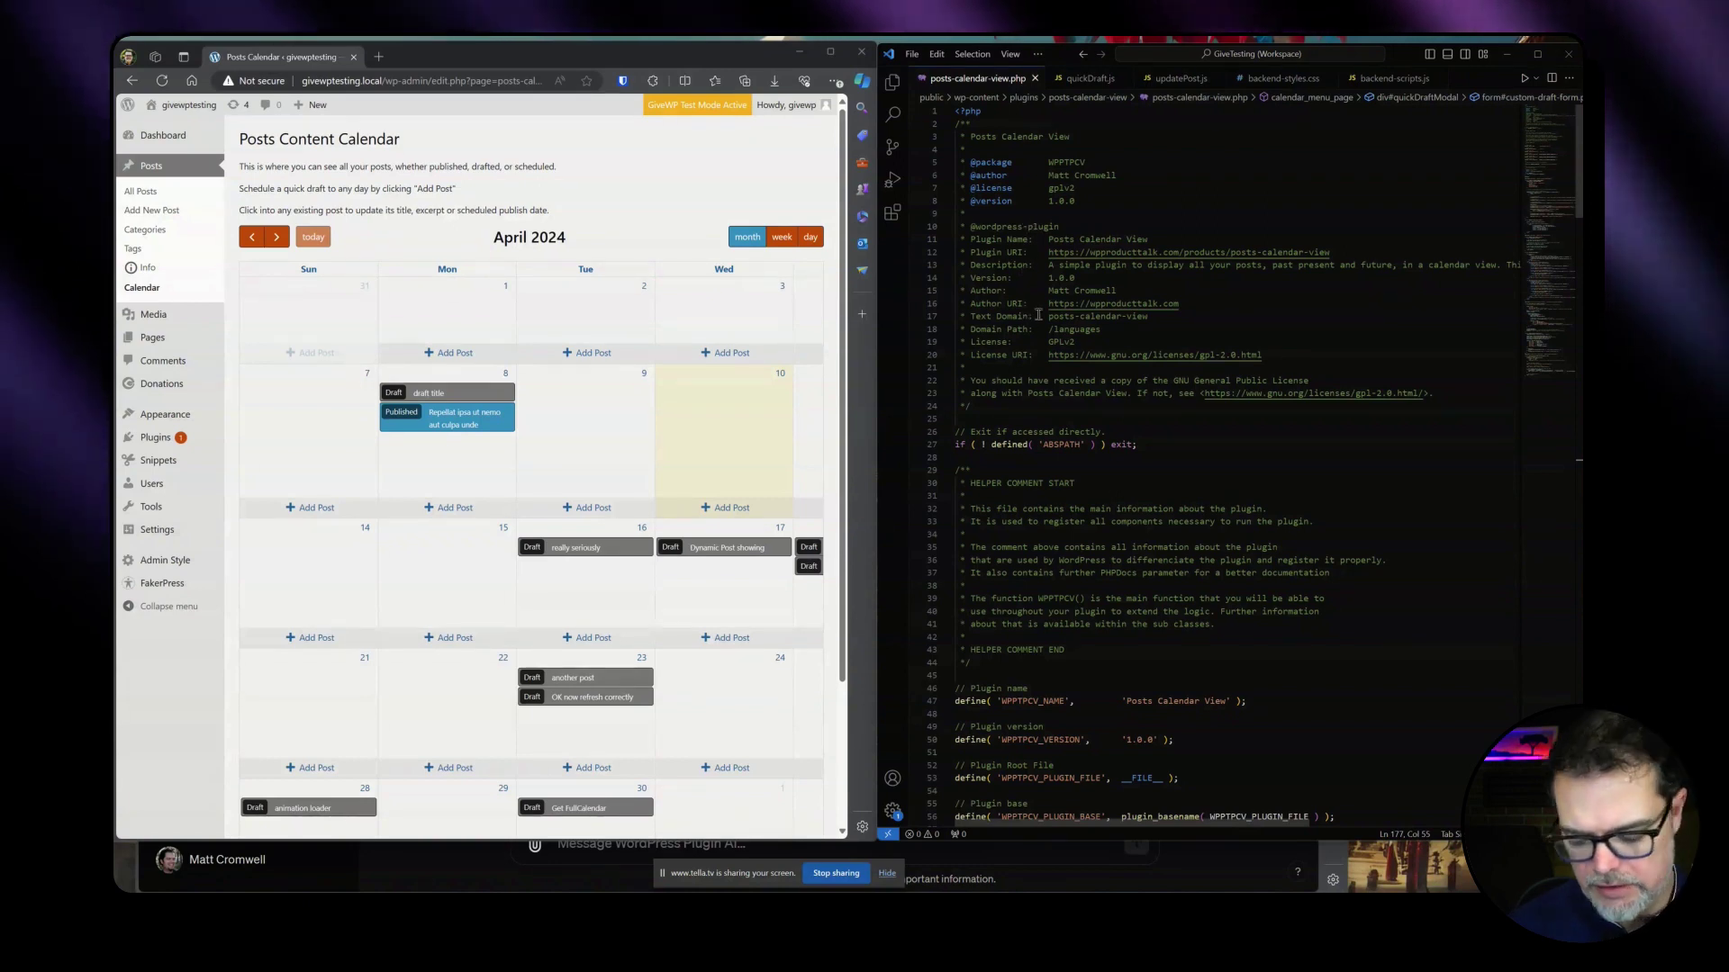
pyautogui.scroll(-3, 1052, 328)
pyautogui.scroll(-3, 1052, 329)
pyautogui.scroll(-3, 1061, 329)
pyautogui.scroll(-3, 1067, 328)
pyautogui.scroll(-3, 1080, 328)
pyautogui.scroll(-2, 1080, 328)
pyautogui.scroll(-2, 1075, 325)
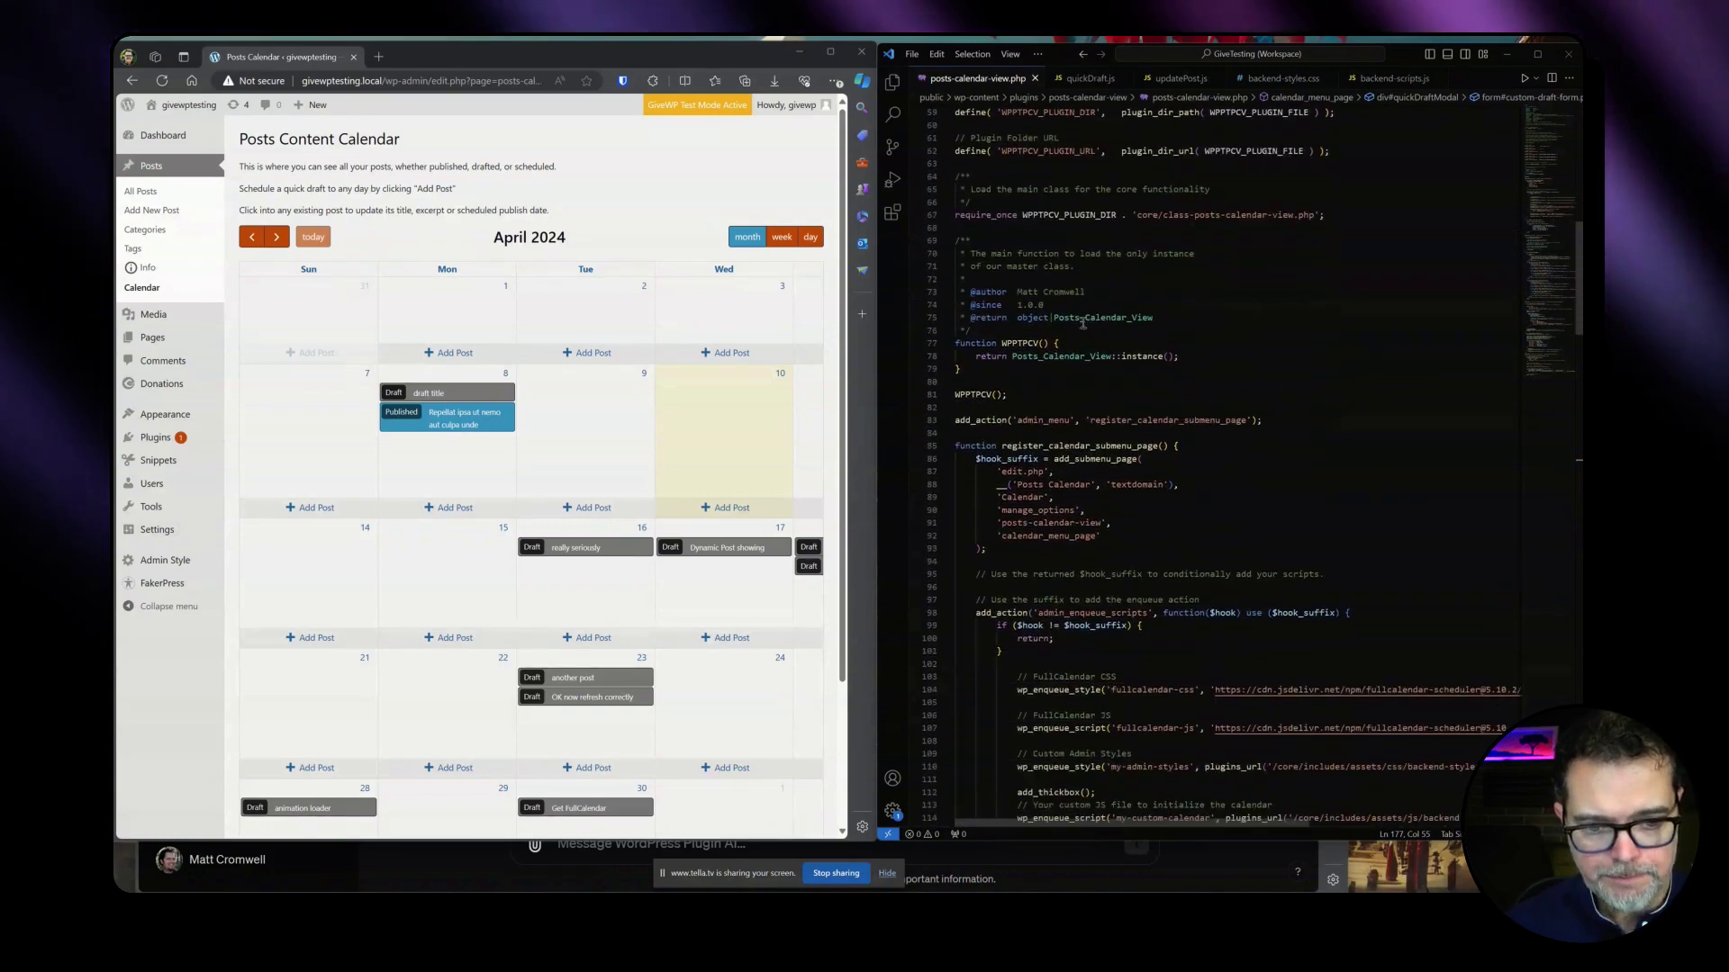
pyautogui.scroll(-2, 1057, 314)
pyautogui.scroll(-1, 1046, 365)
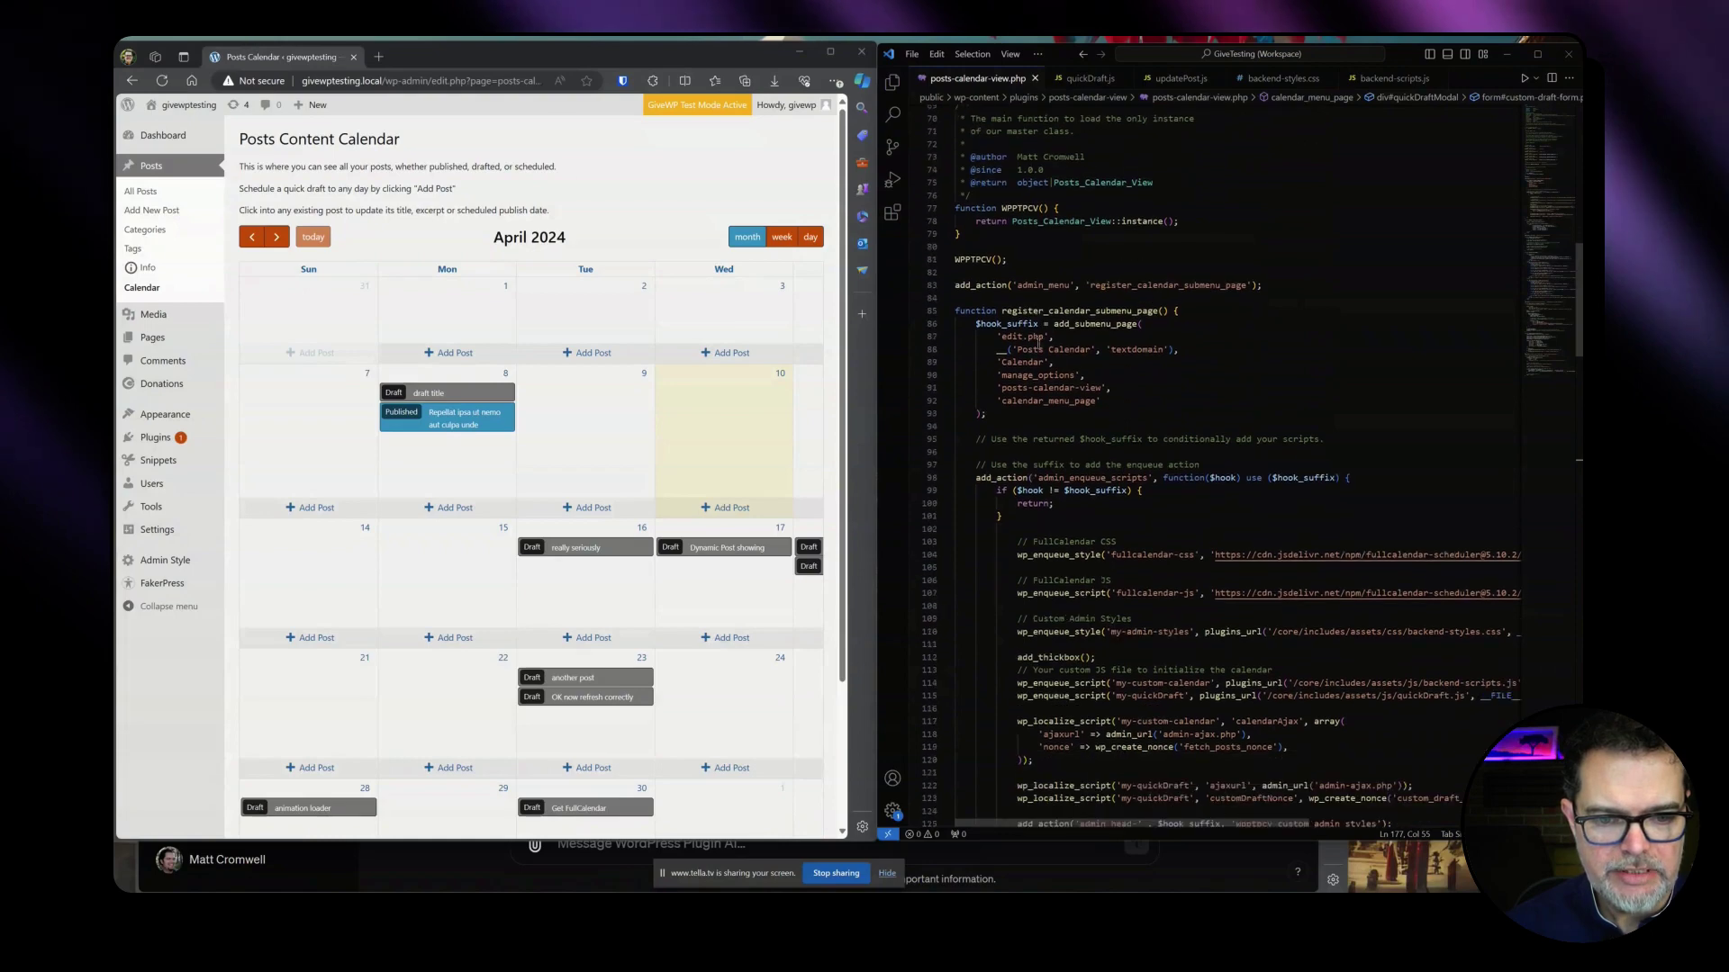
pyautogui.scroll(-2, 1060, 379)
pyautogui.scroll(-2, 1080, 394)
pyautogui.scroll(-2, 1101, 411)
pyautogui.scroll(-2, 1101, 419)
pyautogui.scroll(-2, 1098, 438)
pyautogui.scroll(-2, 1096, 459)
pyautogui.scroll(-2, 1094, 481)
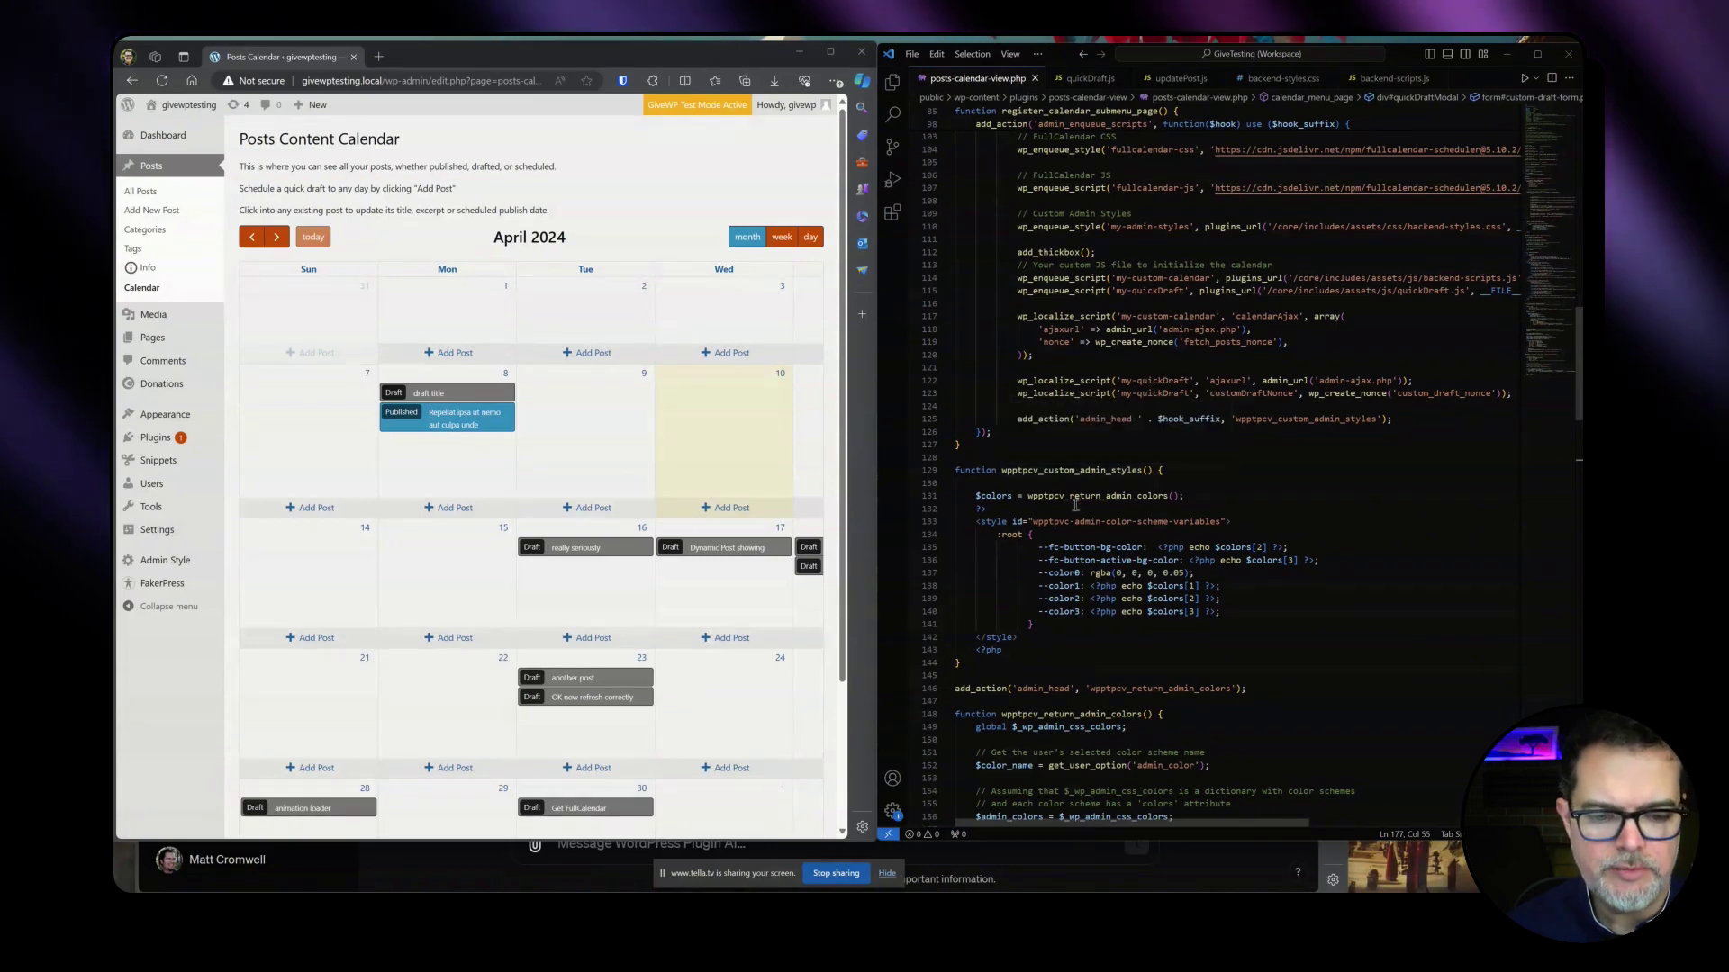
pyautogui.scroll(-1, 1077, 508)
pyautogui.scroll(-2, 1077, 507)
pyautogui.scroll(-2, 1077, 505)
pyautogui.scroll(-1, 1076, 504)
pyautogui.scroll(-2, 1076, 503)
pyautogui.scroll(-2, 1075, 501)
pyautogui.scroll(-2, 1075, 501)
pyautogui.scroll(-2, 1073, 500)
pyautogui.scroll(-2, 1075, 500)
pyautogui.scroll(-2, 1074, 500)
pyautogui.scroll(-2, 1073, 500)
pyautogui.scroll(-4, 1071, 501)
pyautogui.scroll(-1, 1071, 500)
pyautogui.scroll(-1, 1075, 406)
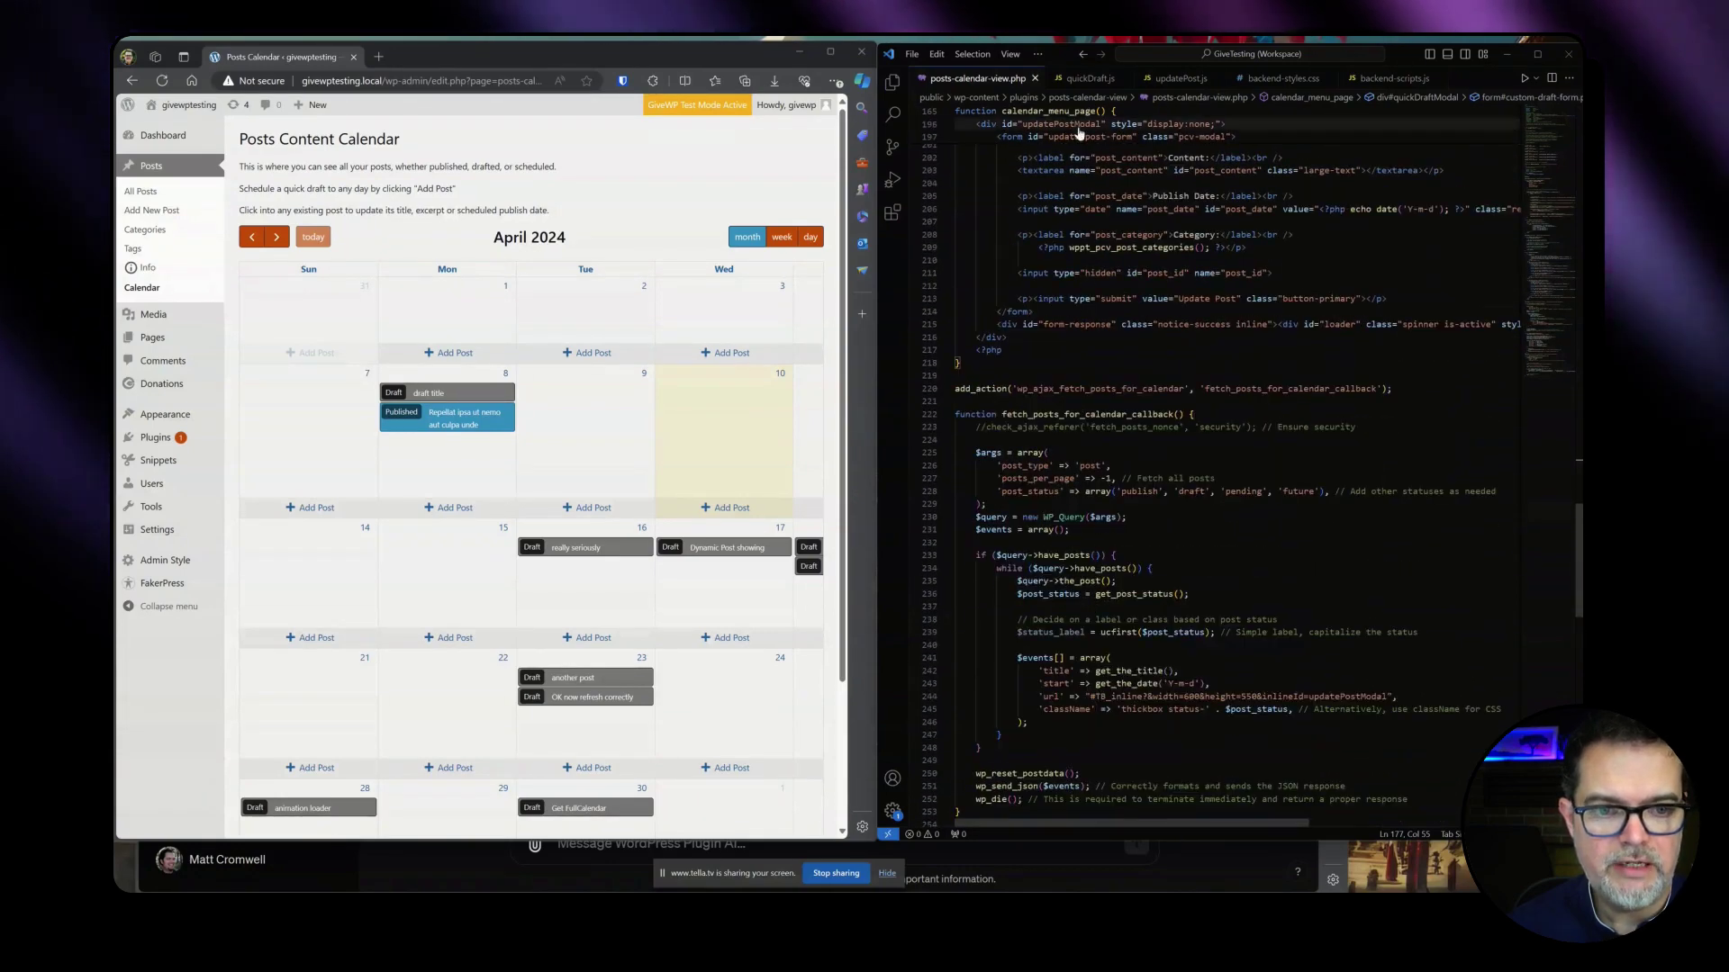
pyautogui.scroll(2, 1077, 135)
pyautogui.scroll(5, 1074, 176)
pyautogui.scroll(3, 1071, 185)
pyautogui.scroll(3, 1072, 183)
pyautogui.scroll(2, 1070, 183)
pyautogui.scroll(2, 1071, 182)
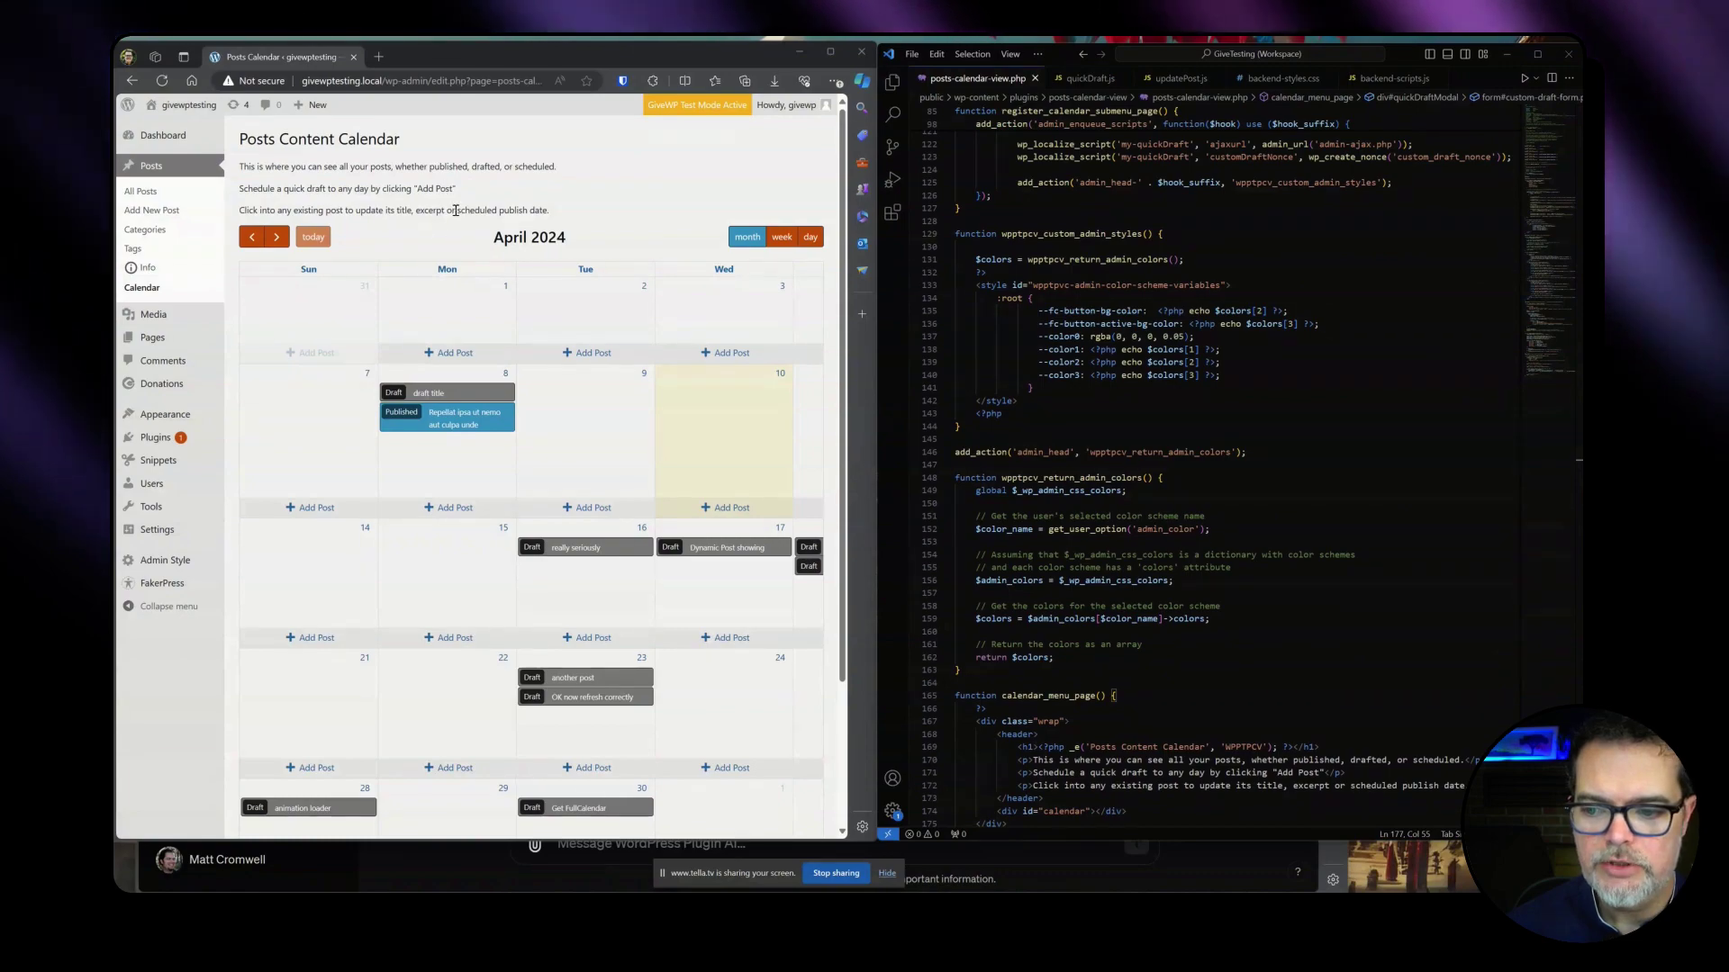
pyautogui.press('F5')
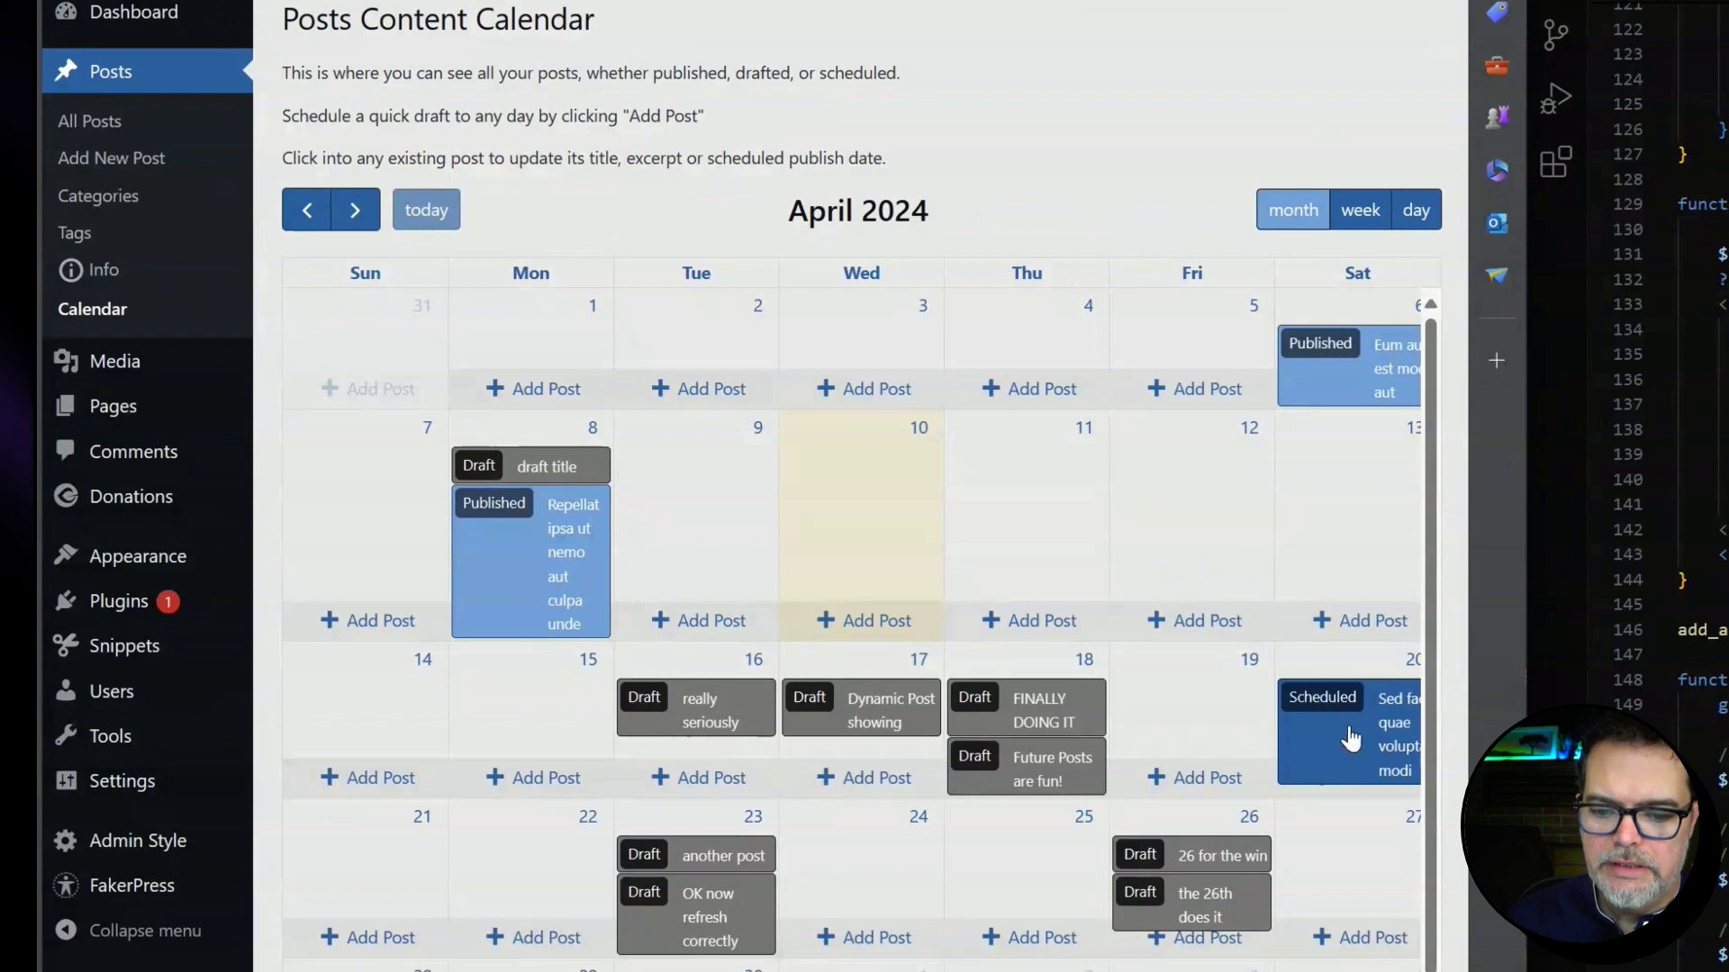
pyautogui.scroll(-1, 952, 859)
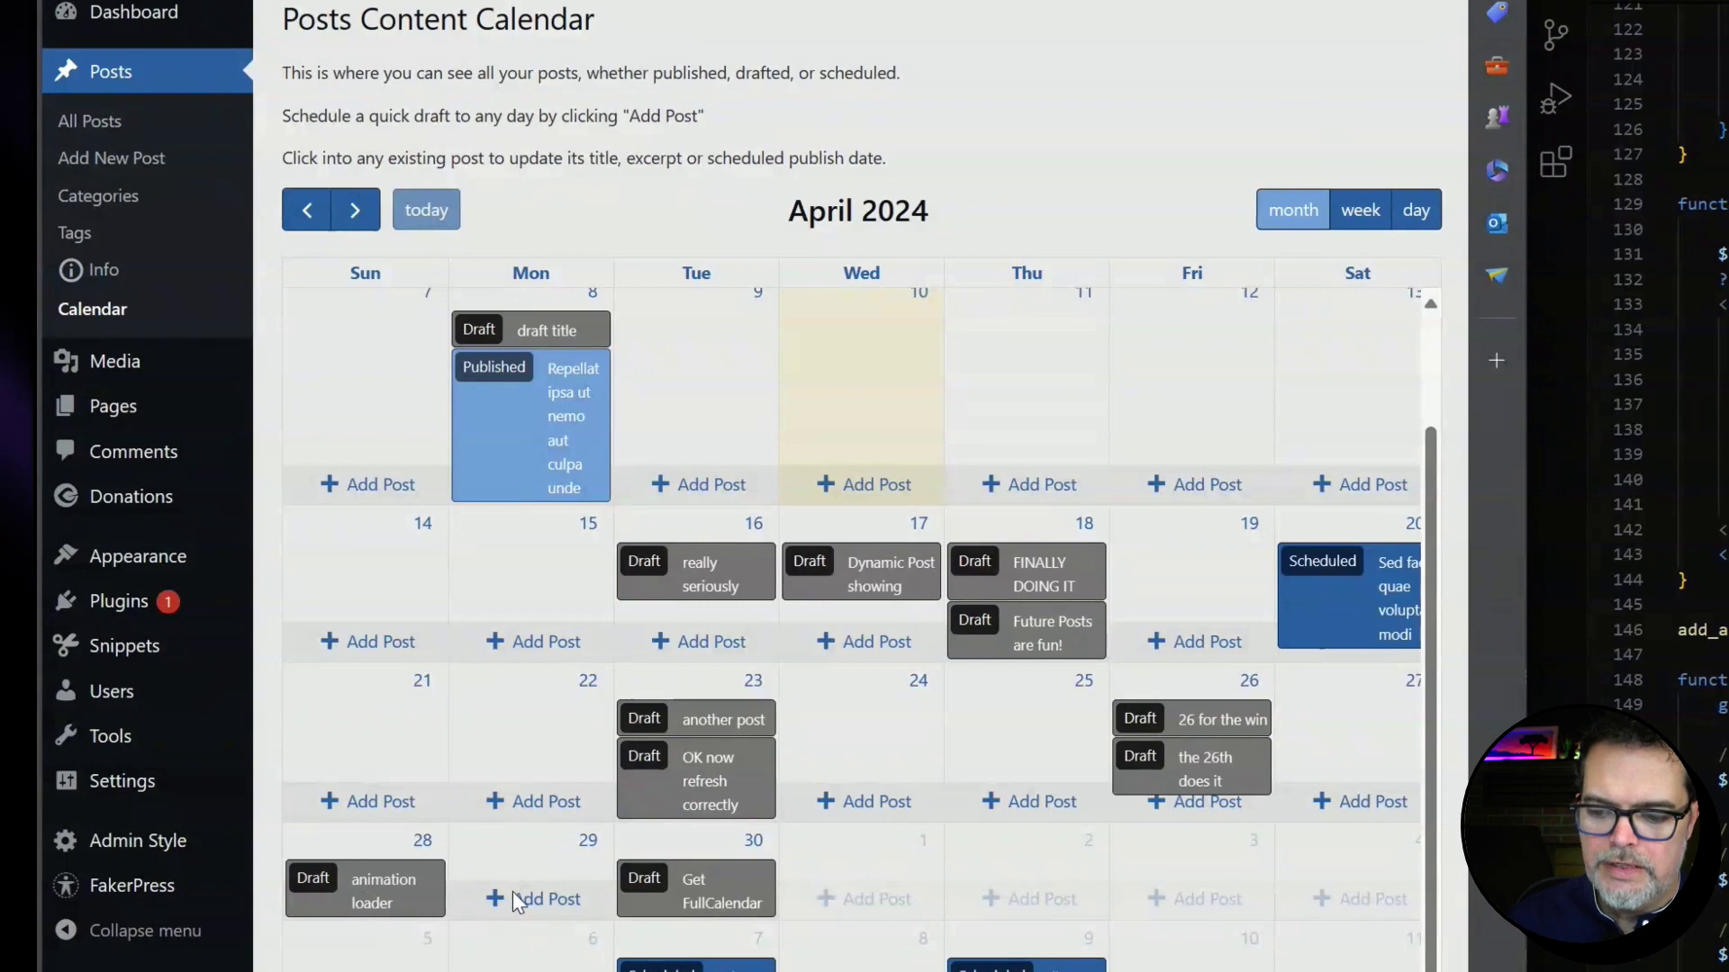
pyautogui.click(861, 806)
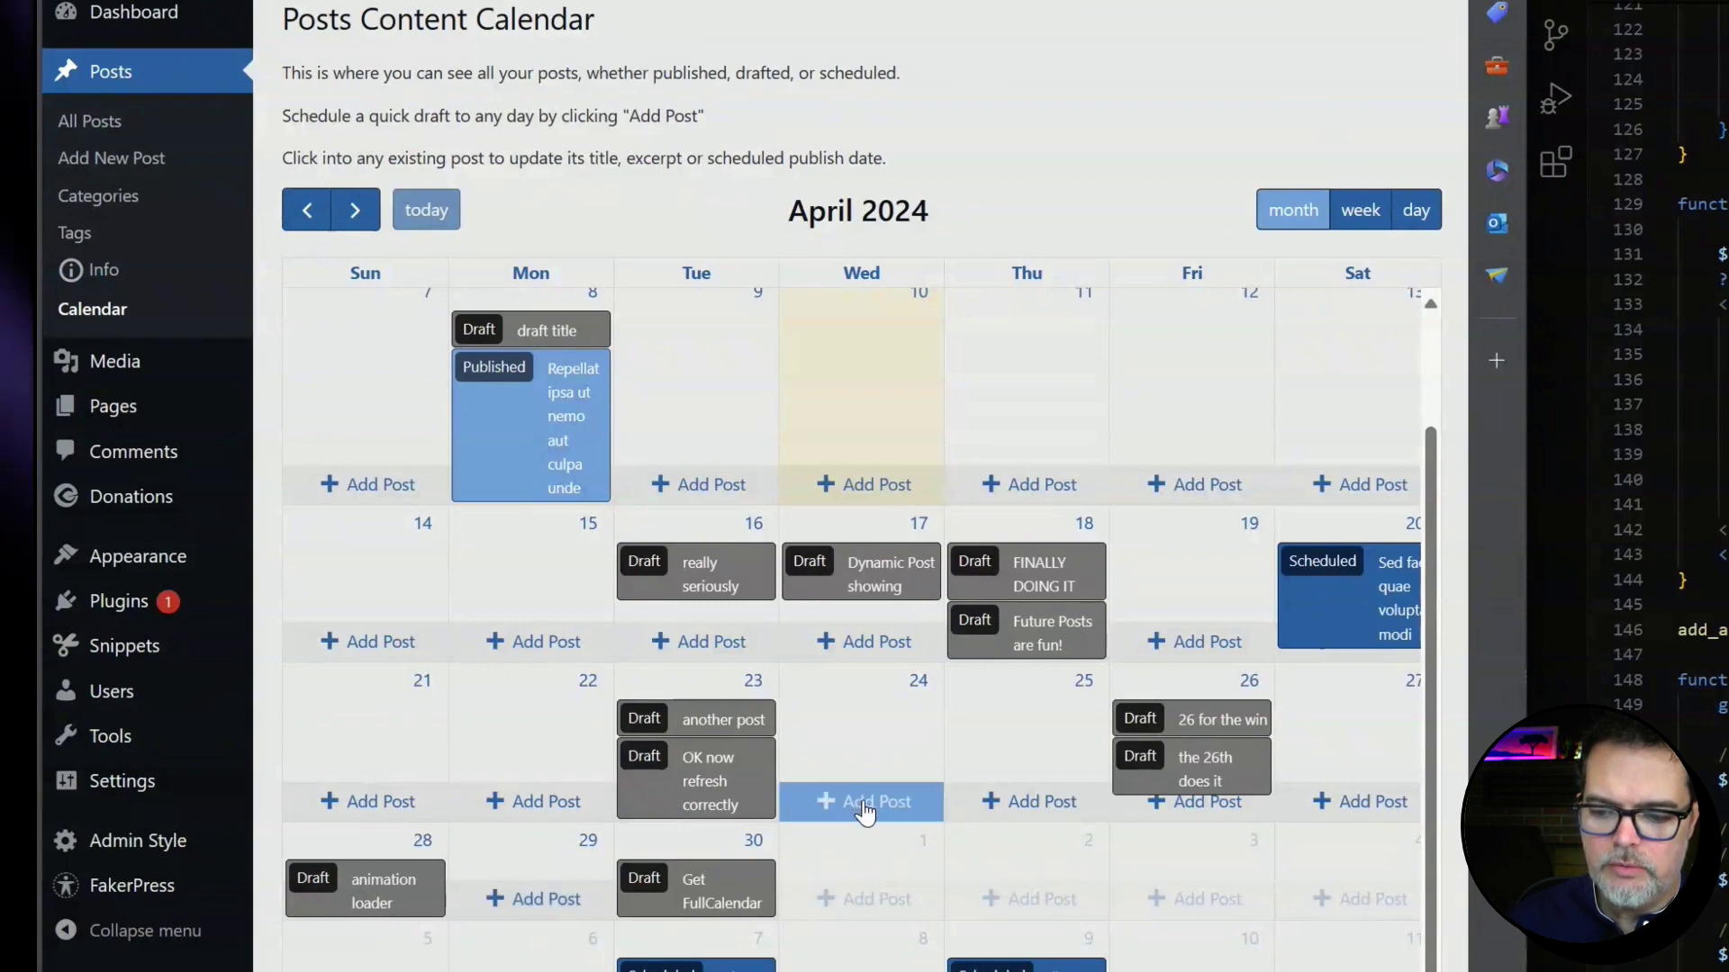
pyautogui.click(864, 805)
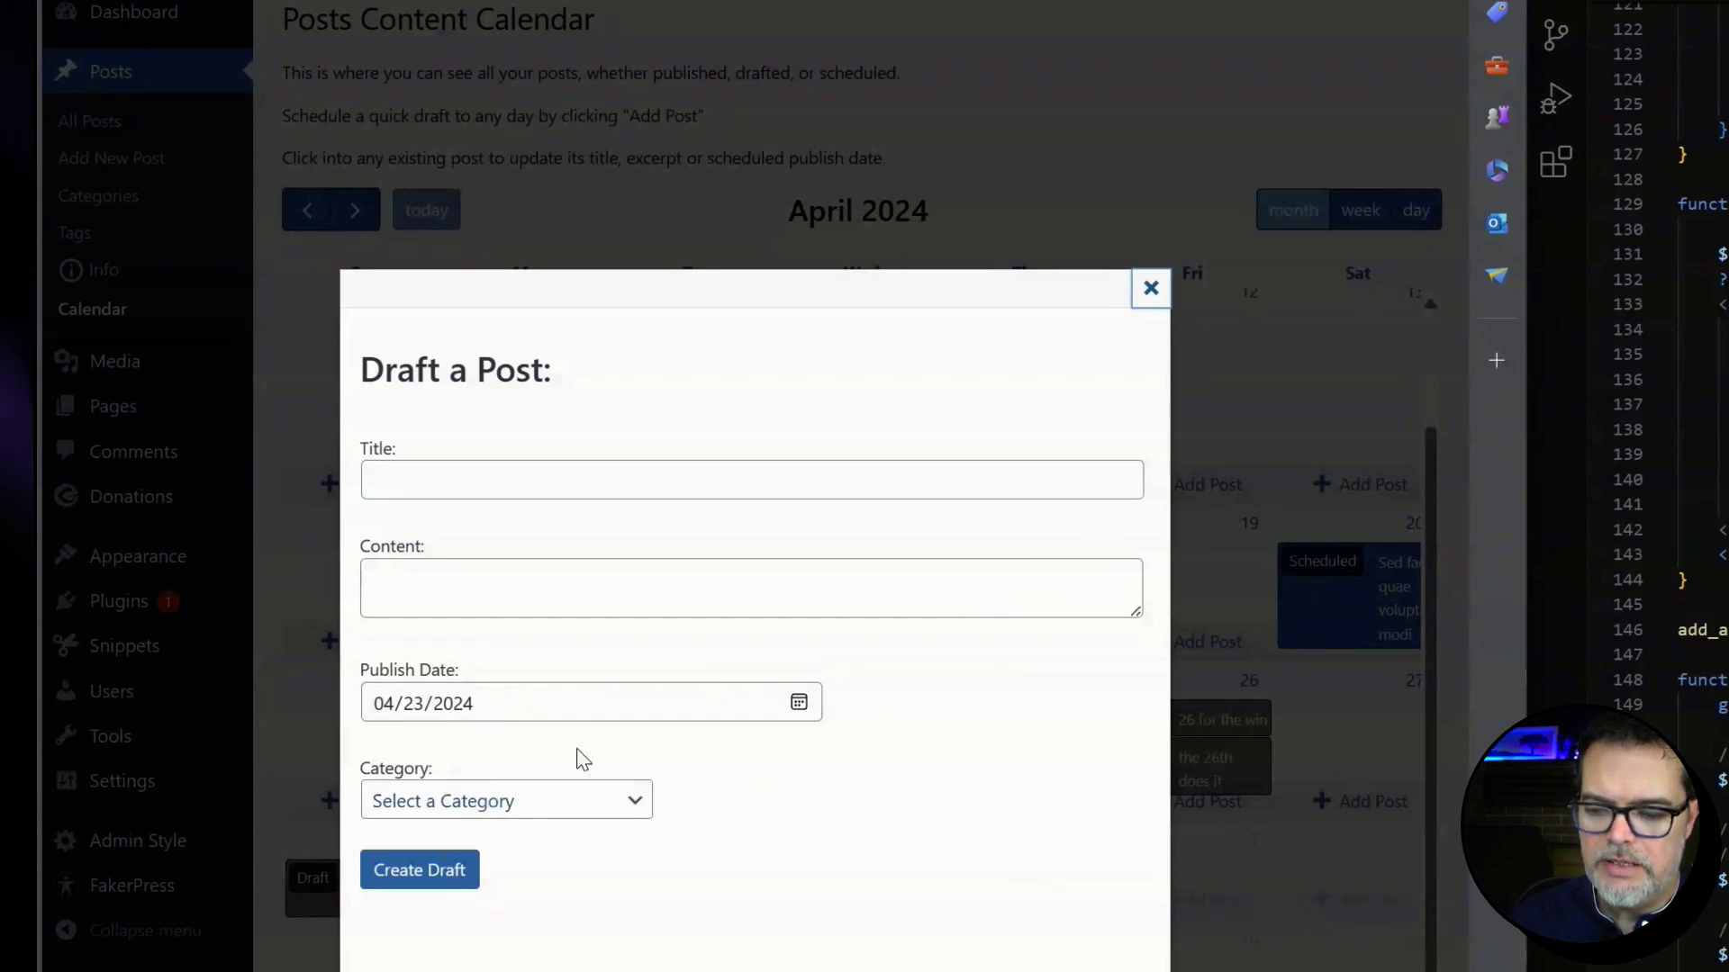
pyautogui.click(1149, 292)
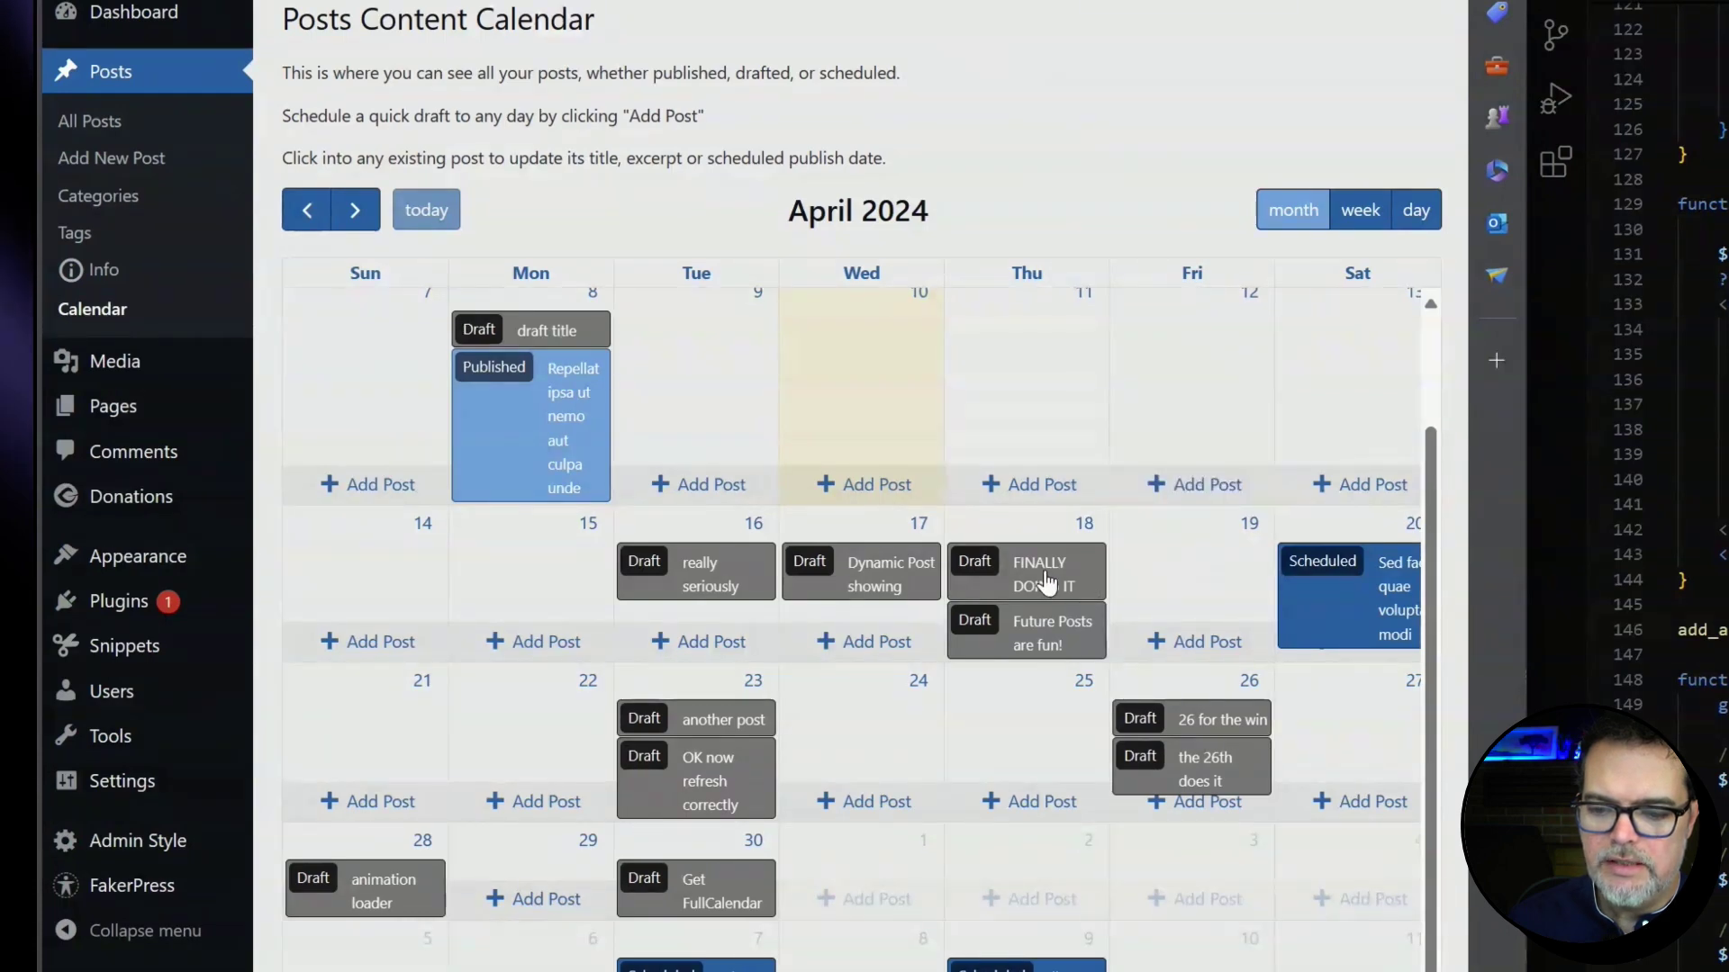
# Open and close the FINALLY DOING IT draft's update form, then show March 2024
pyautogui.click(1046, 581)
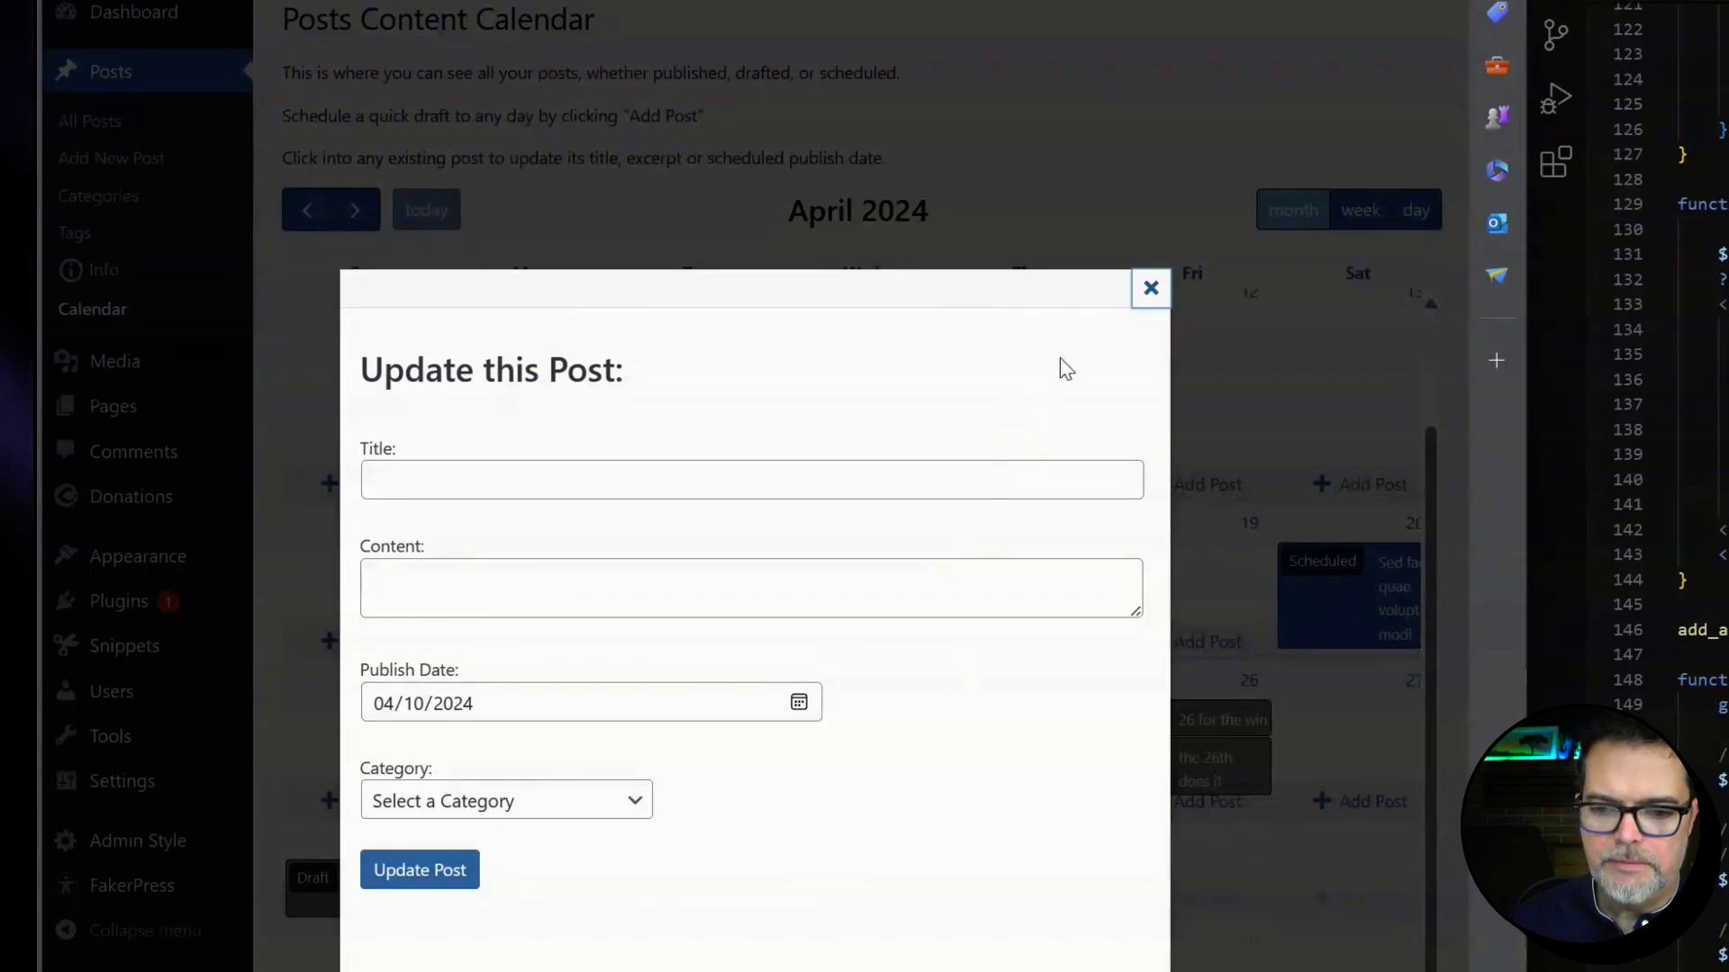
pyautogui.click(1150, 289)
pyautogui.click(313, 216)
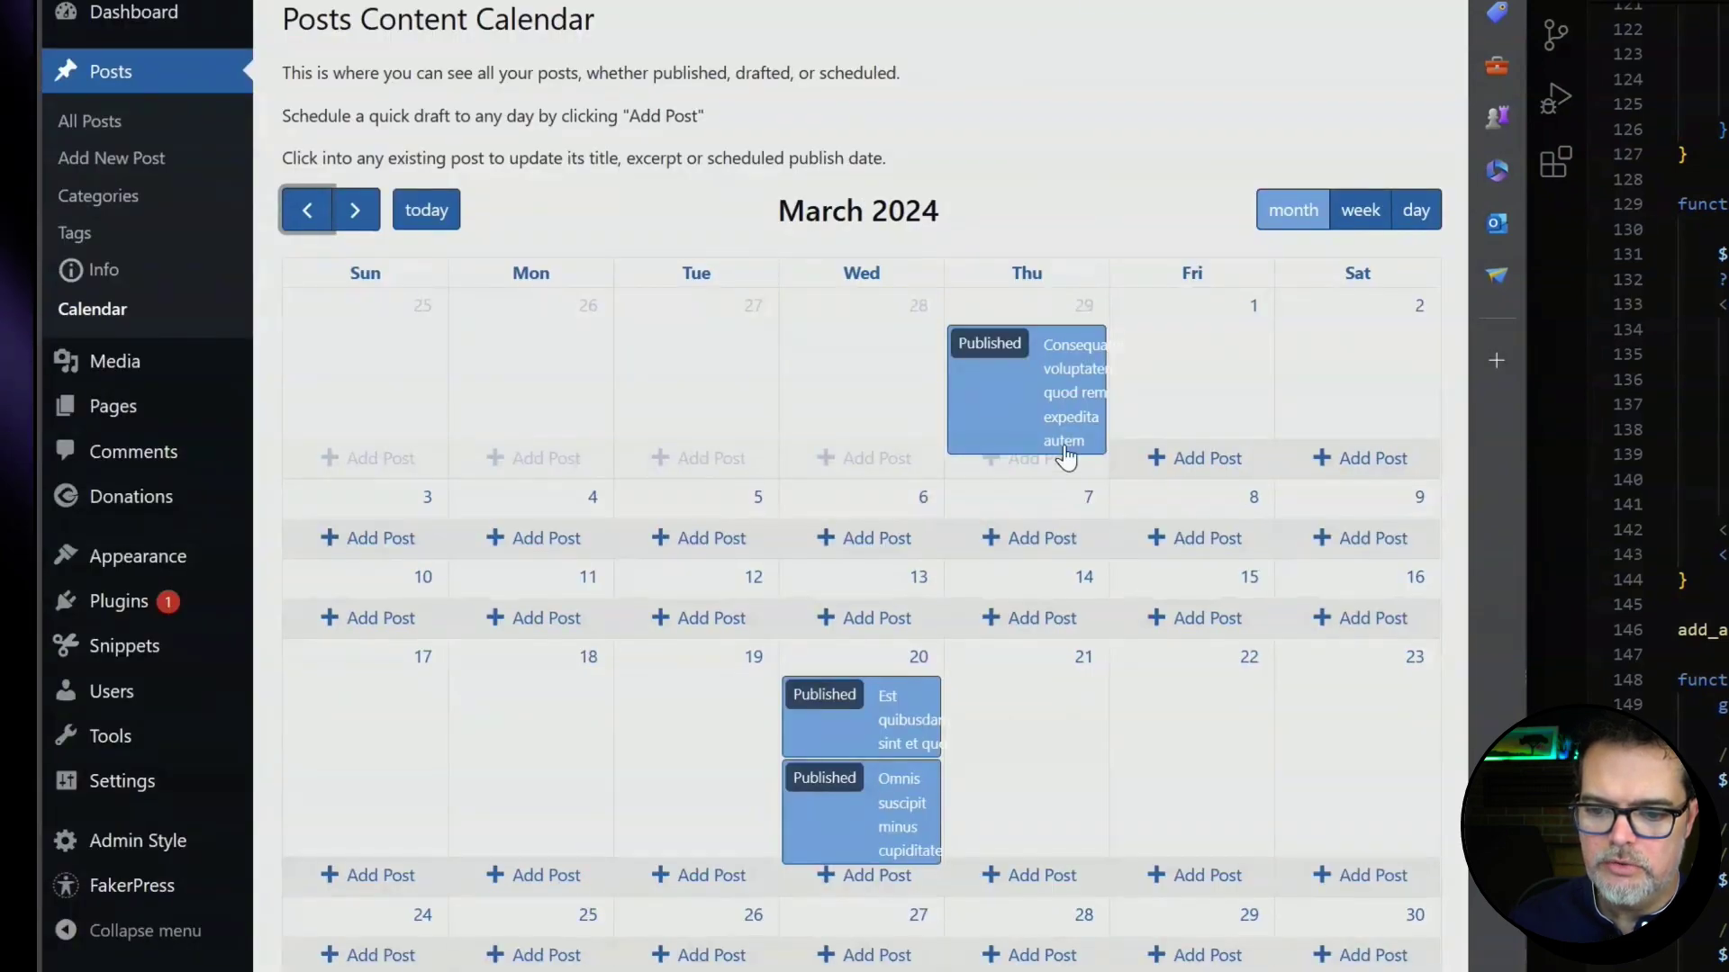
# Step back to February, return to April, then show the April 7–13 week
pyautogui.click(308, 214)
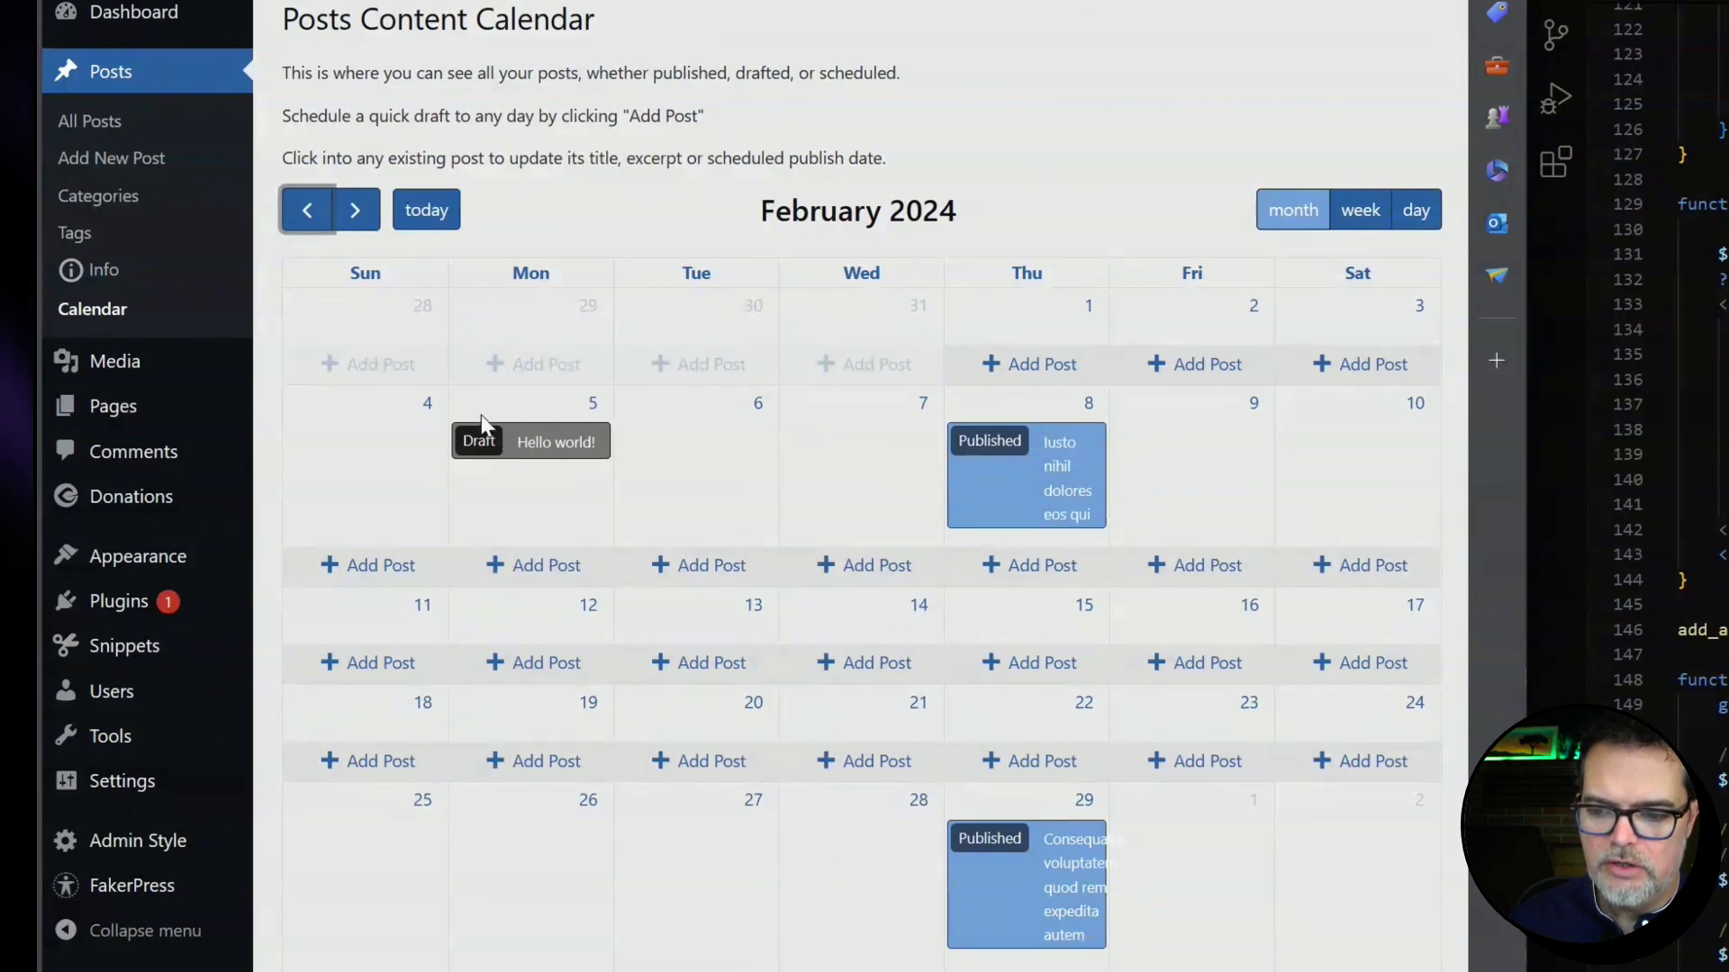
pyautogui.click(428, 214)
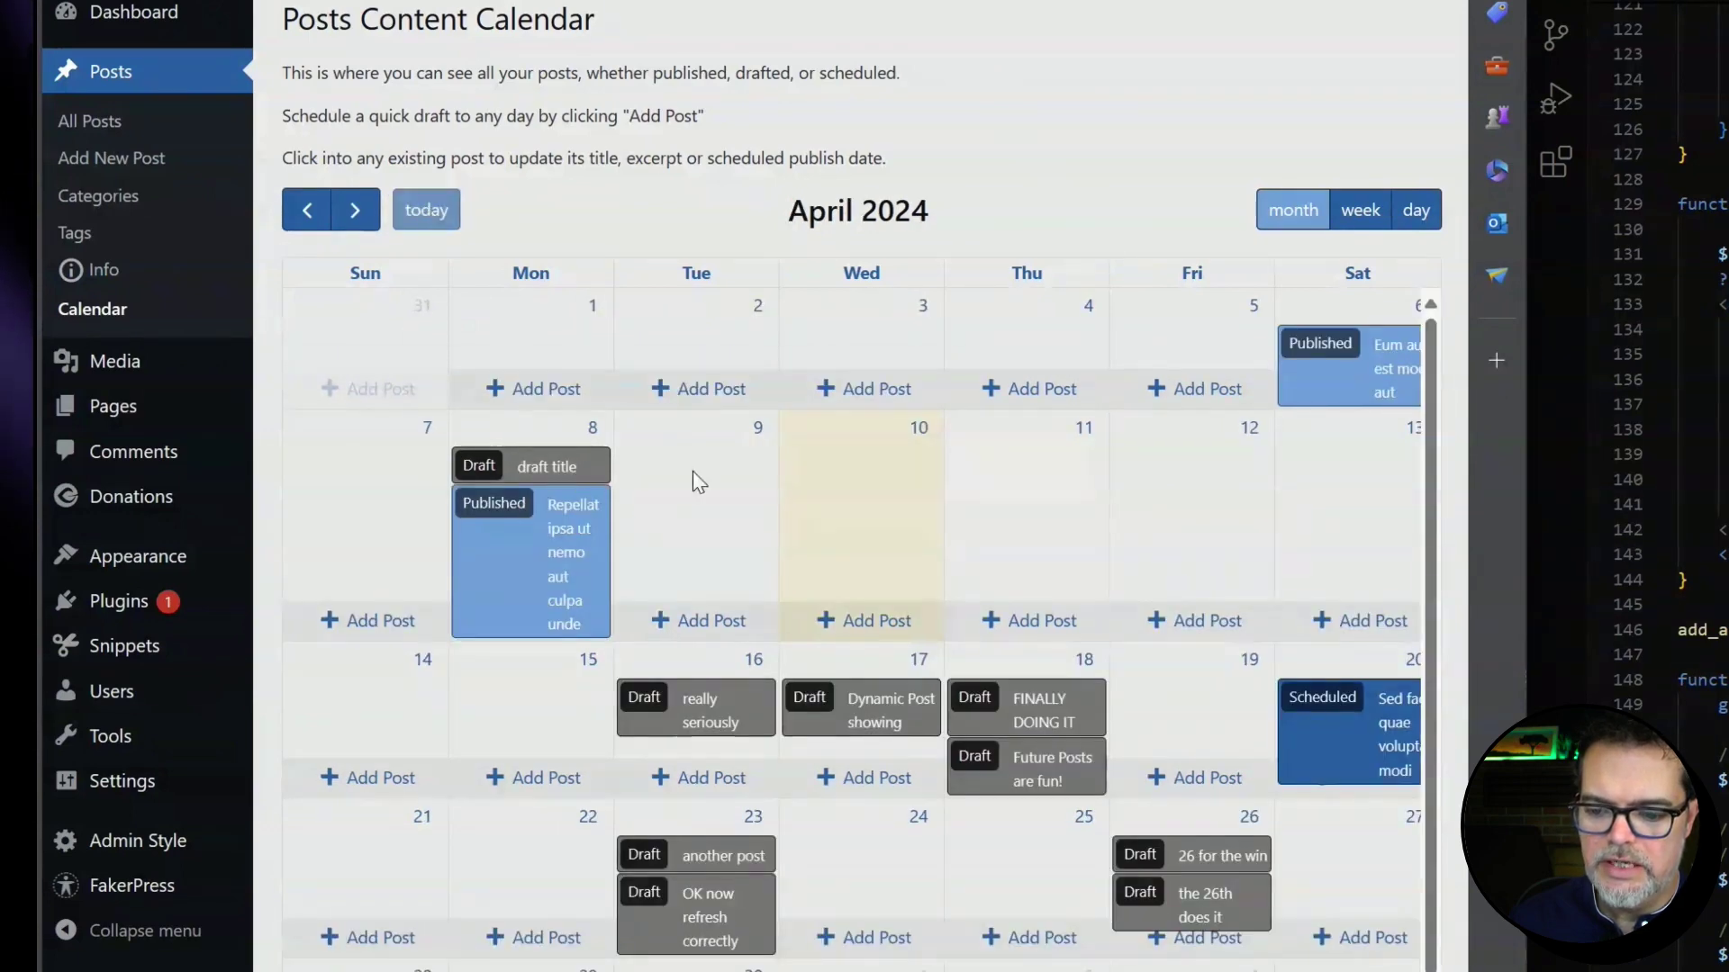
pyautogui.click(1356, 217)
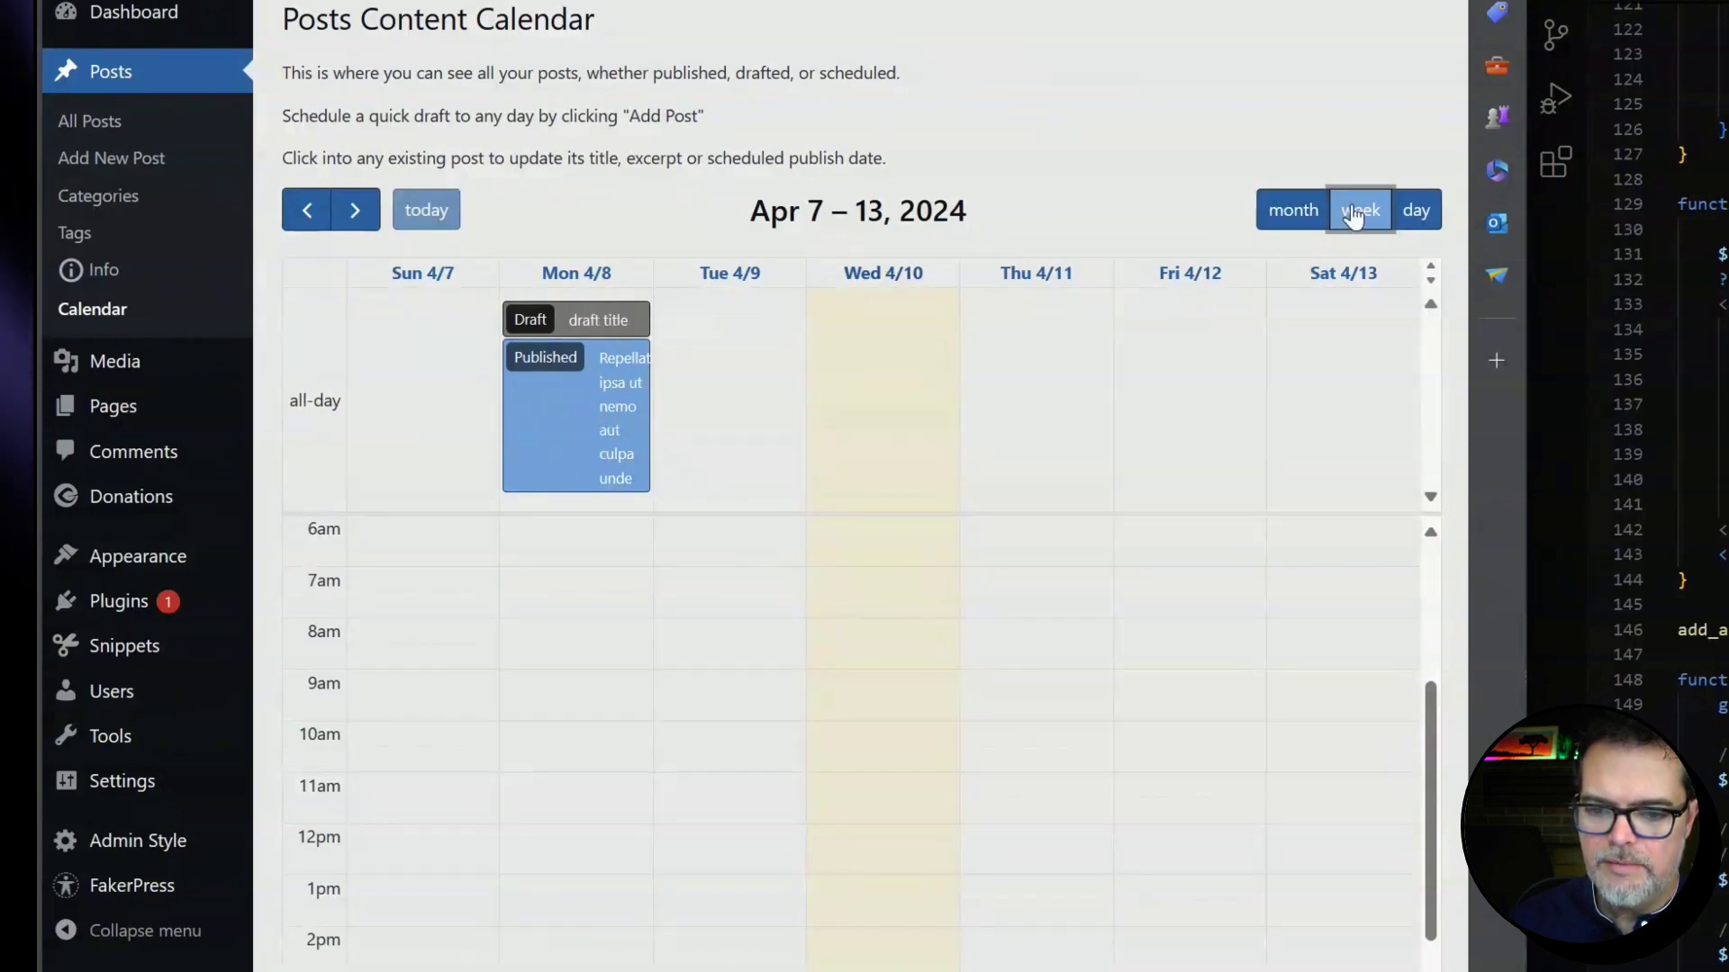
# Browse single days, return to today (April 10), then show the full April month
pyautogui.click(1415, 210)
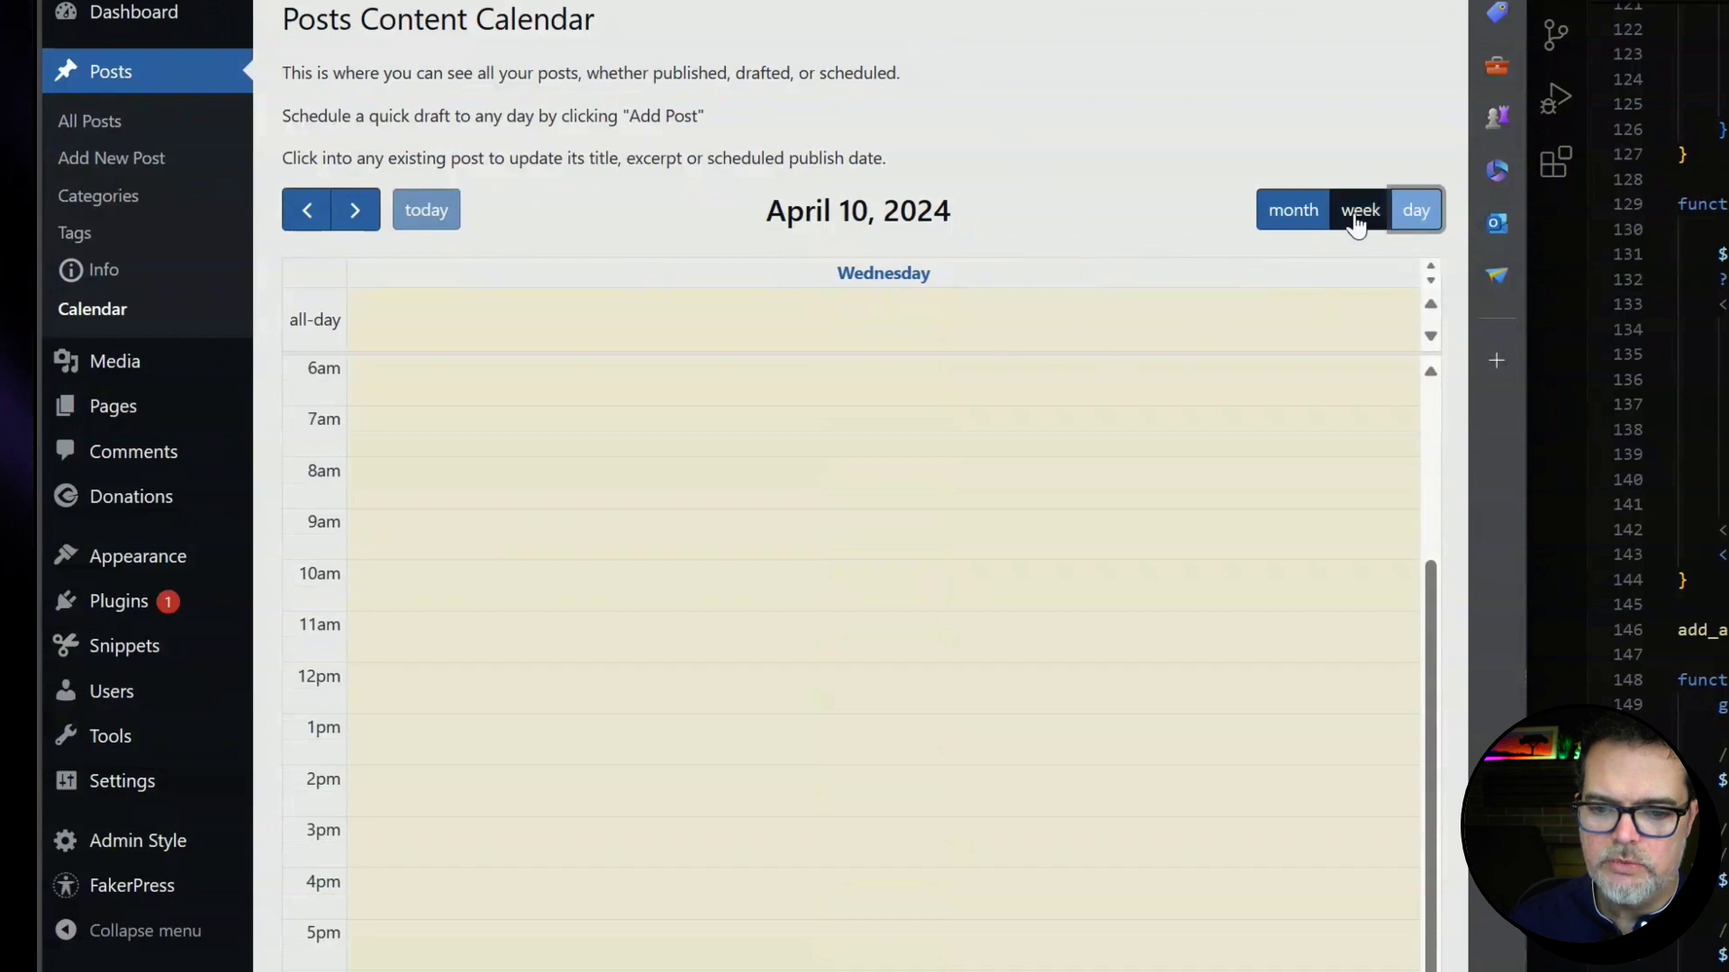
pyautogui.click(351, 213)
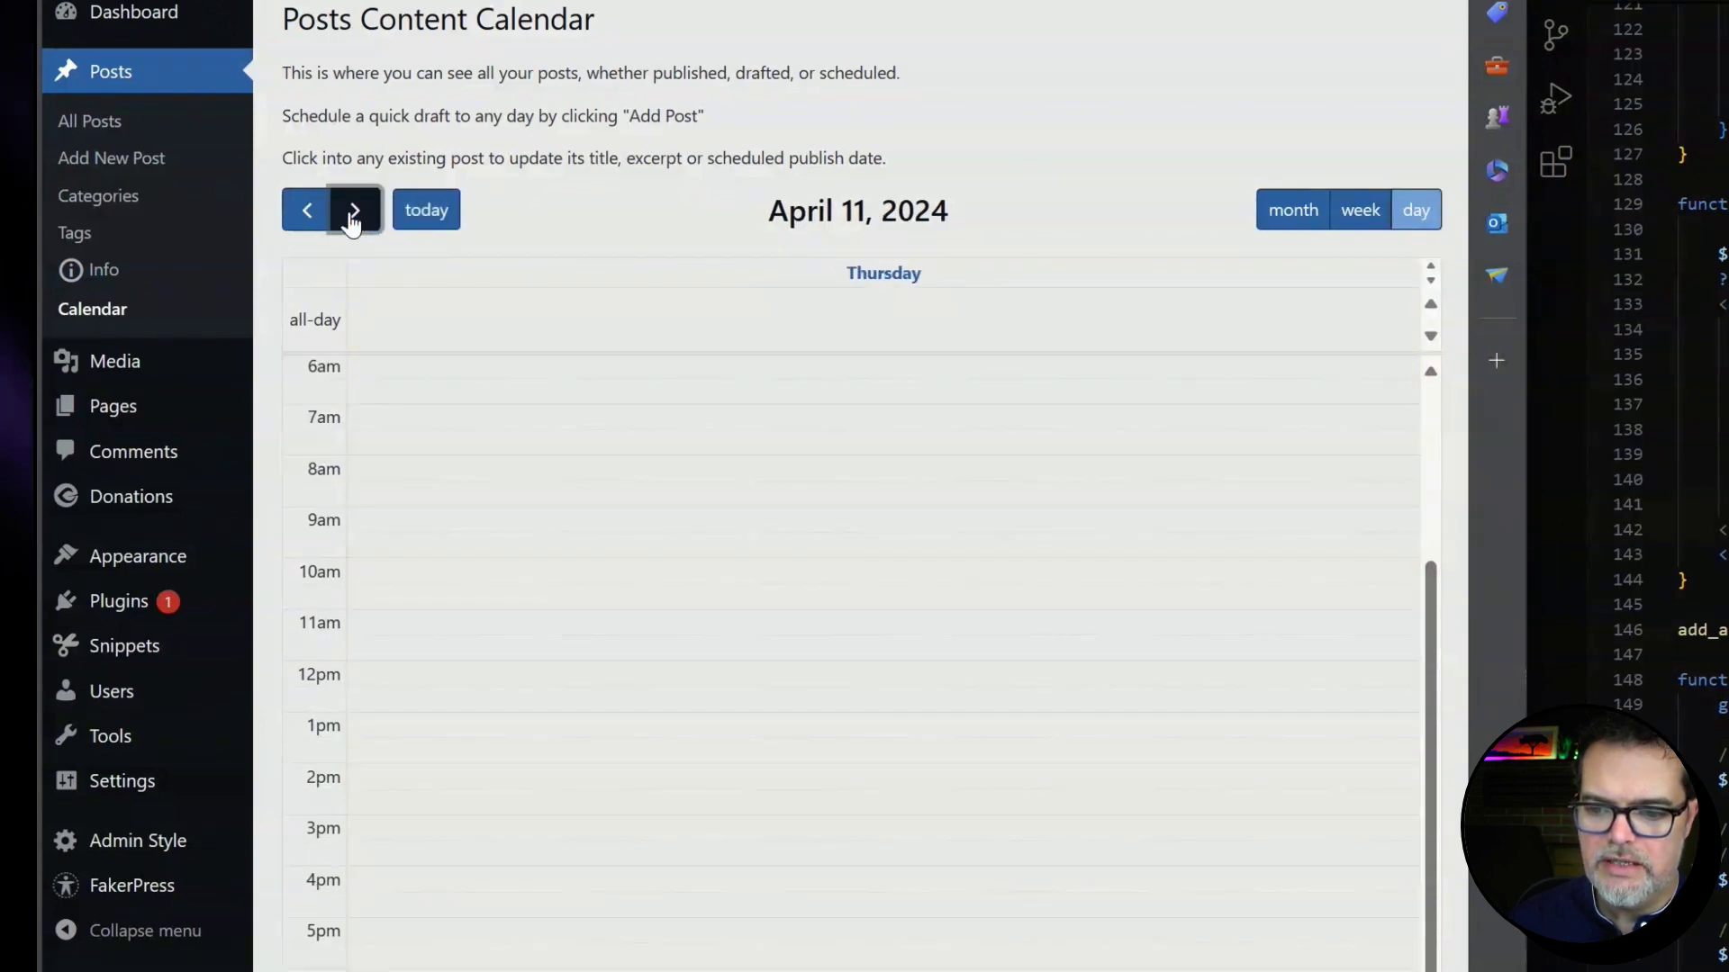
pyautogui.click(351, 215)
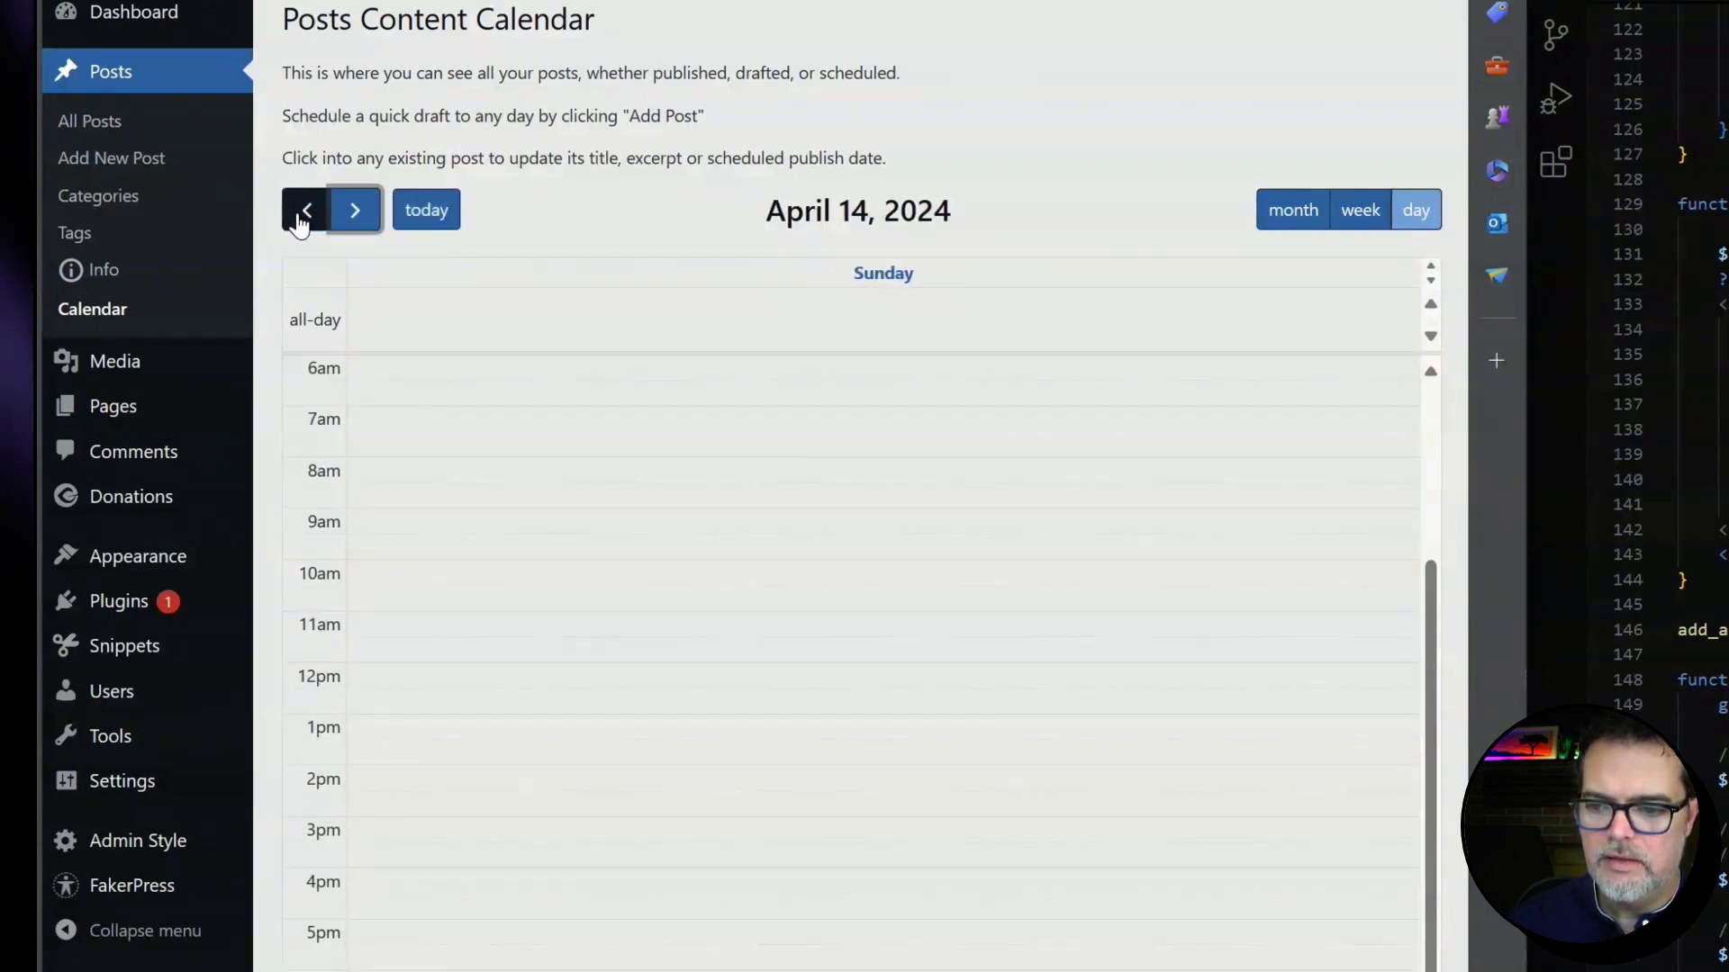
pyautogui.click(309, 214)
pyautogui.click(307, 214)
pyautogui.click(309, 214)
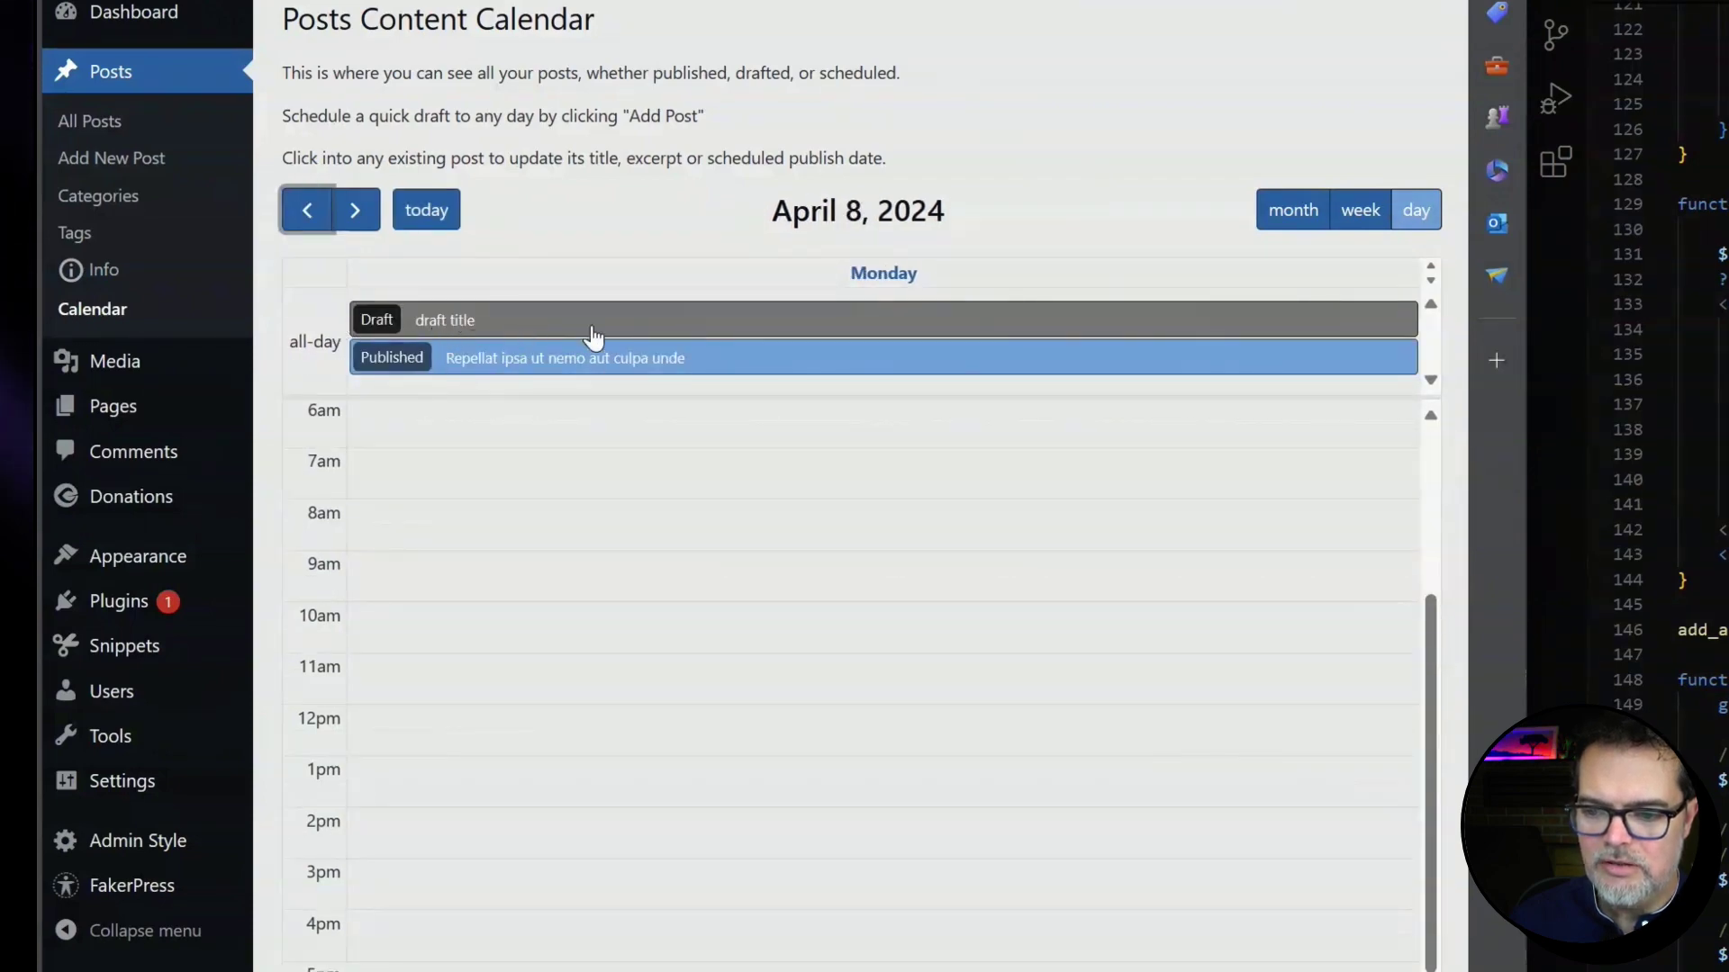
pyautogui.click(430, 212)
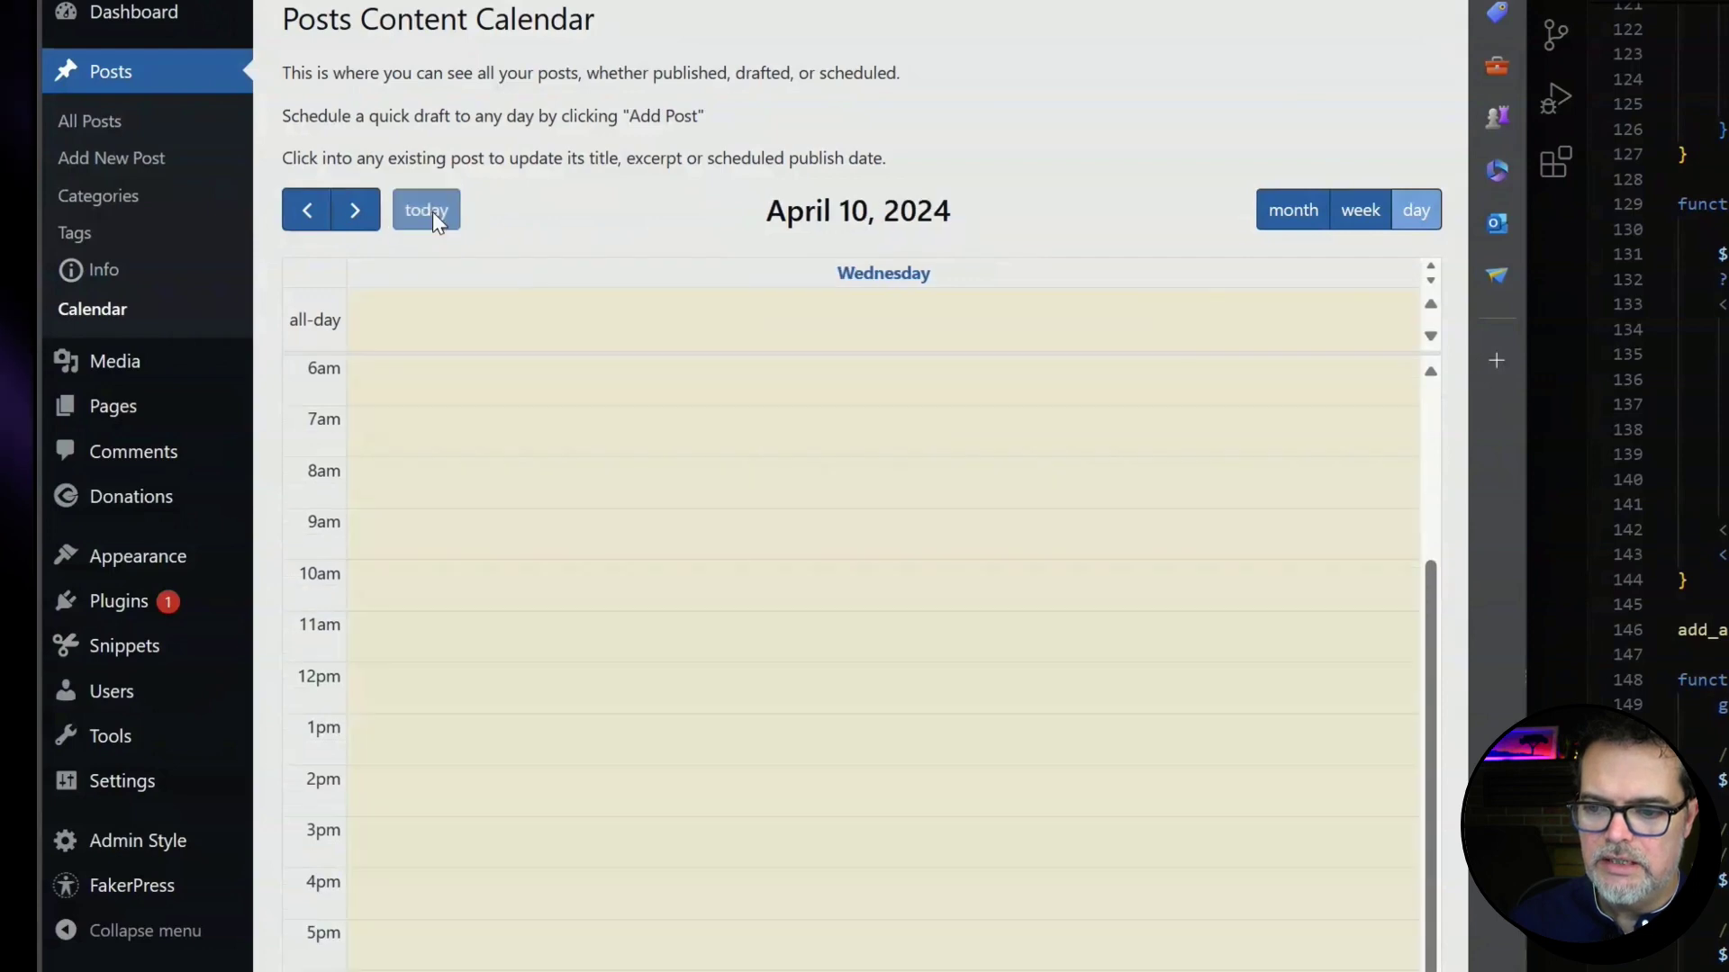
pyautogui.scroll(-2, 821, 716)
pyautogui.scroll(5, 827, 697)
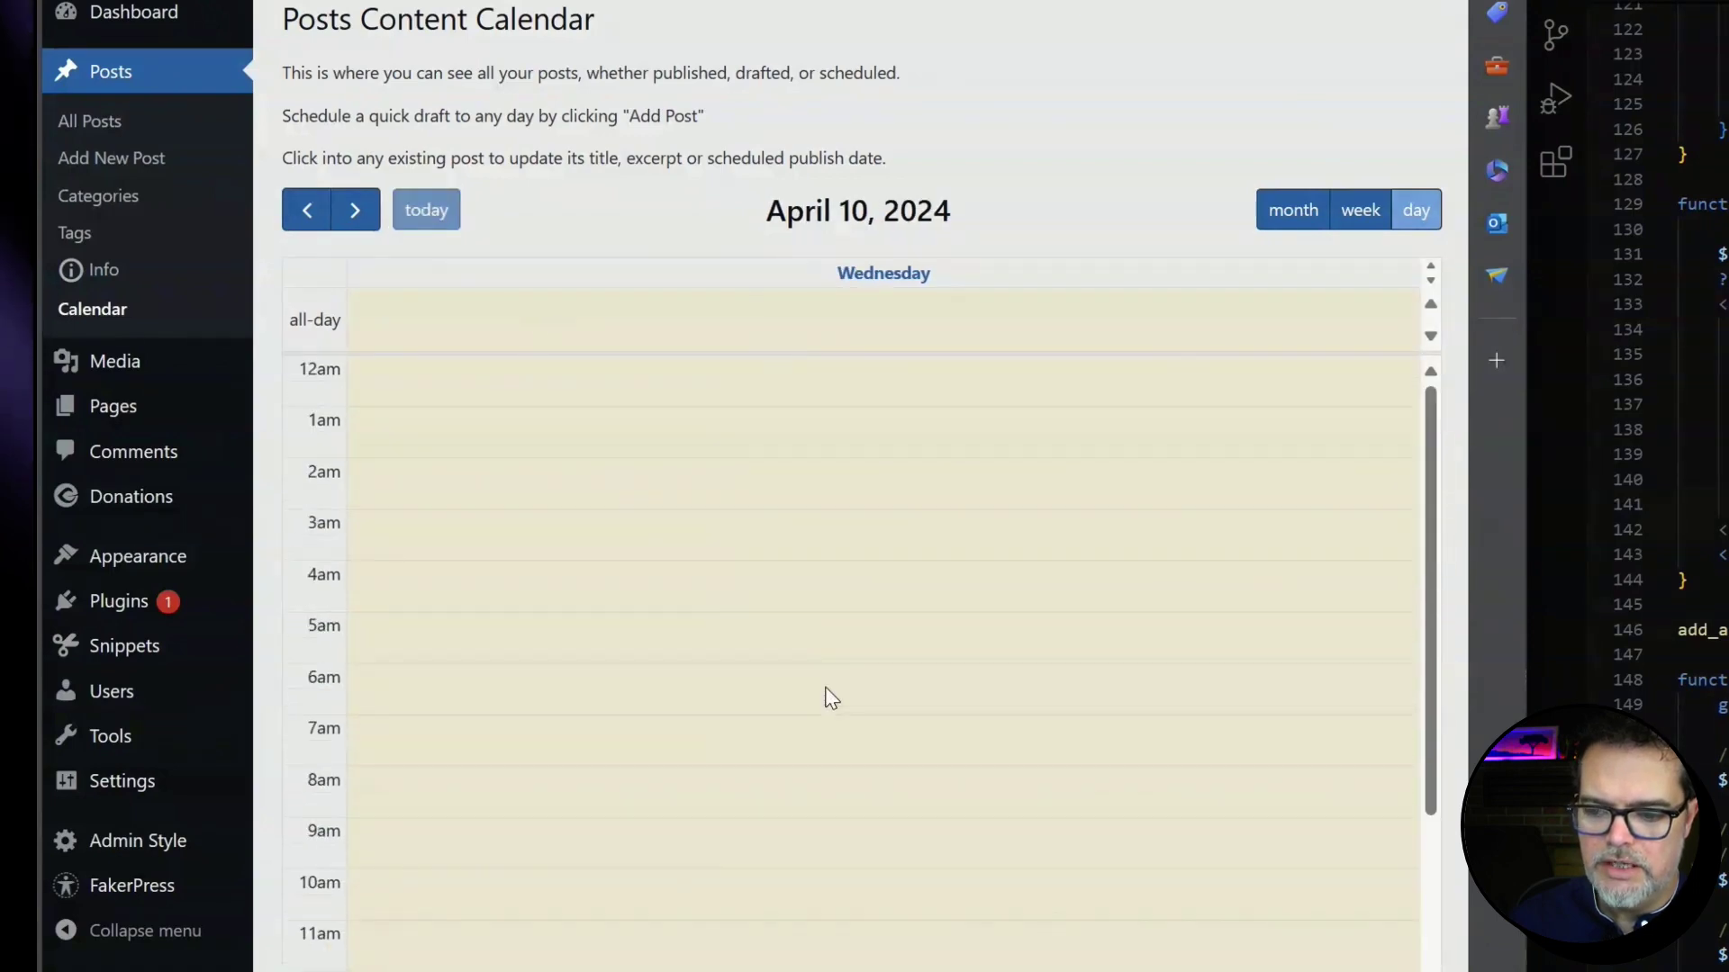
pyautogui.click(1290, 212)
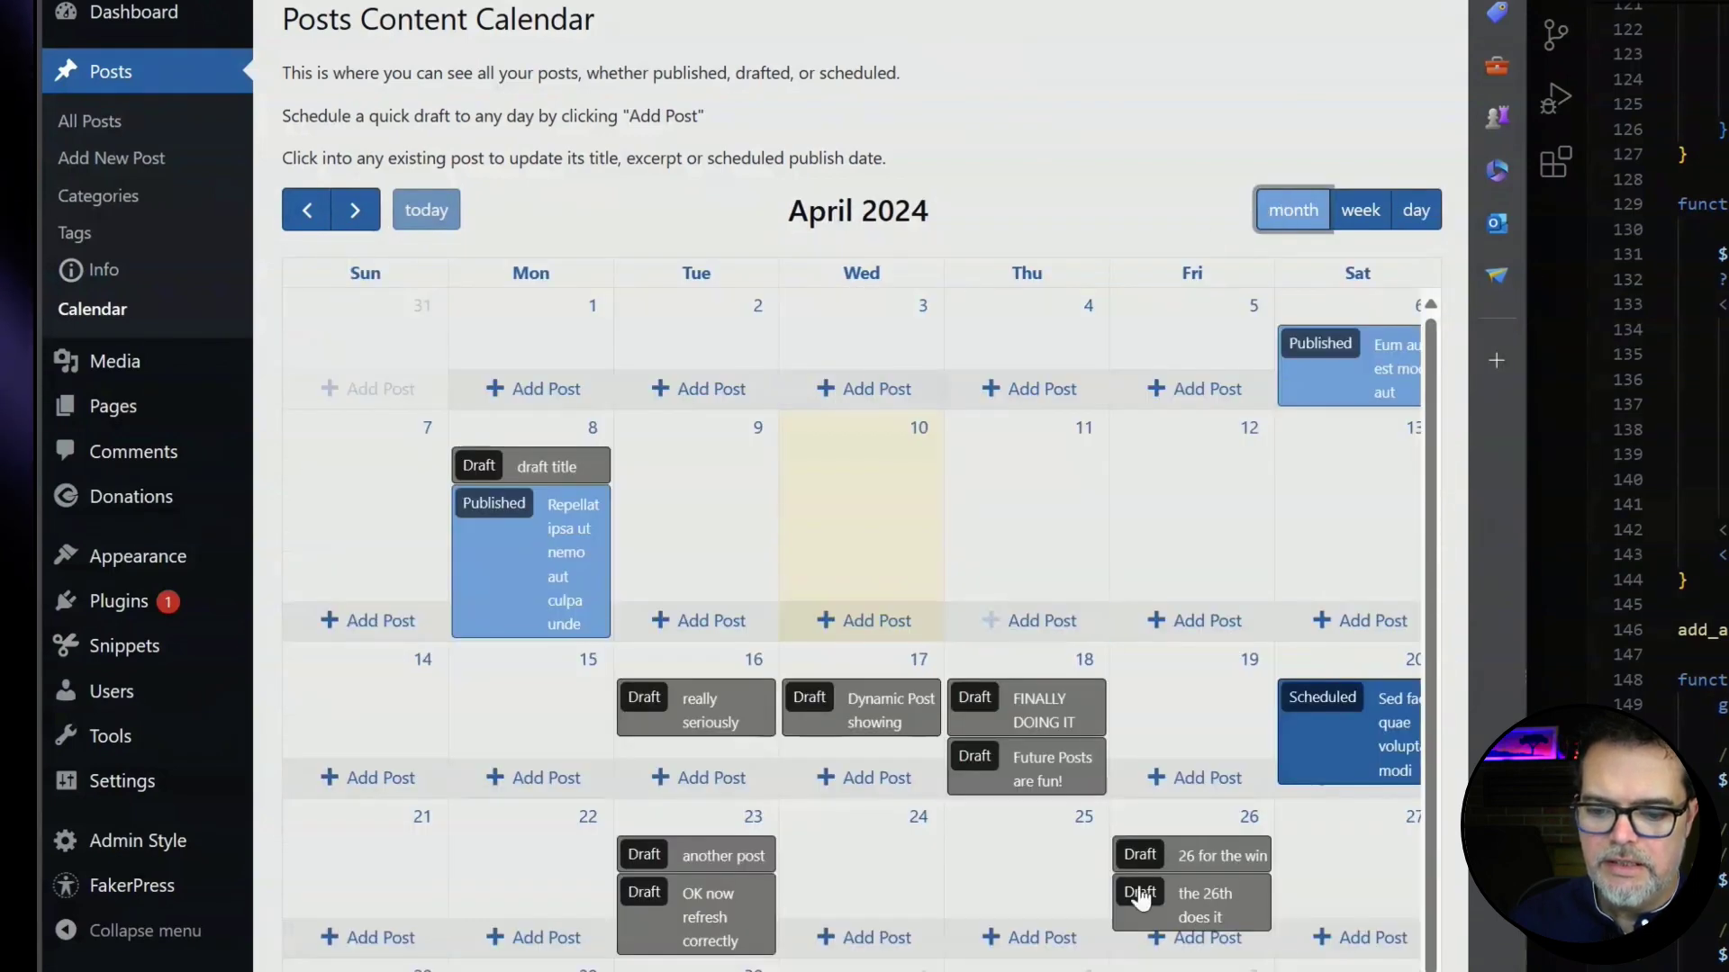
pyautogui.scroll(-1, 1138, 894)
pyautogui.scroll(1, 1138, 894)
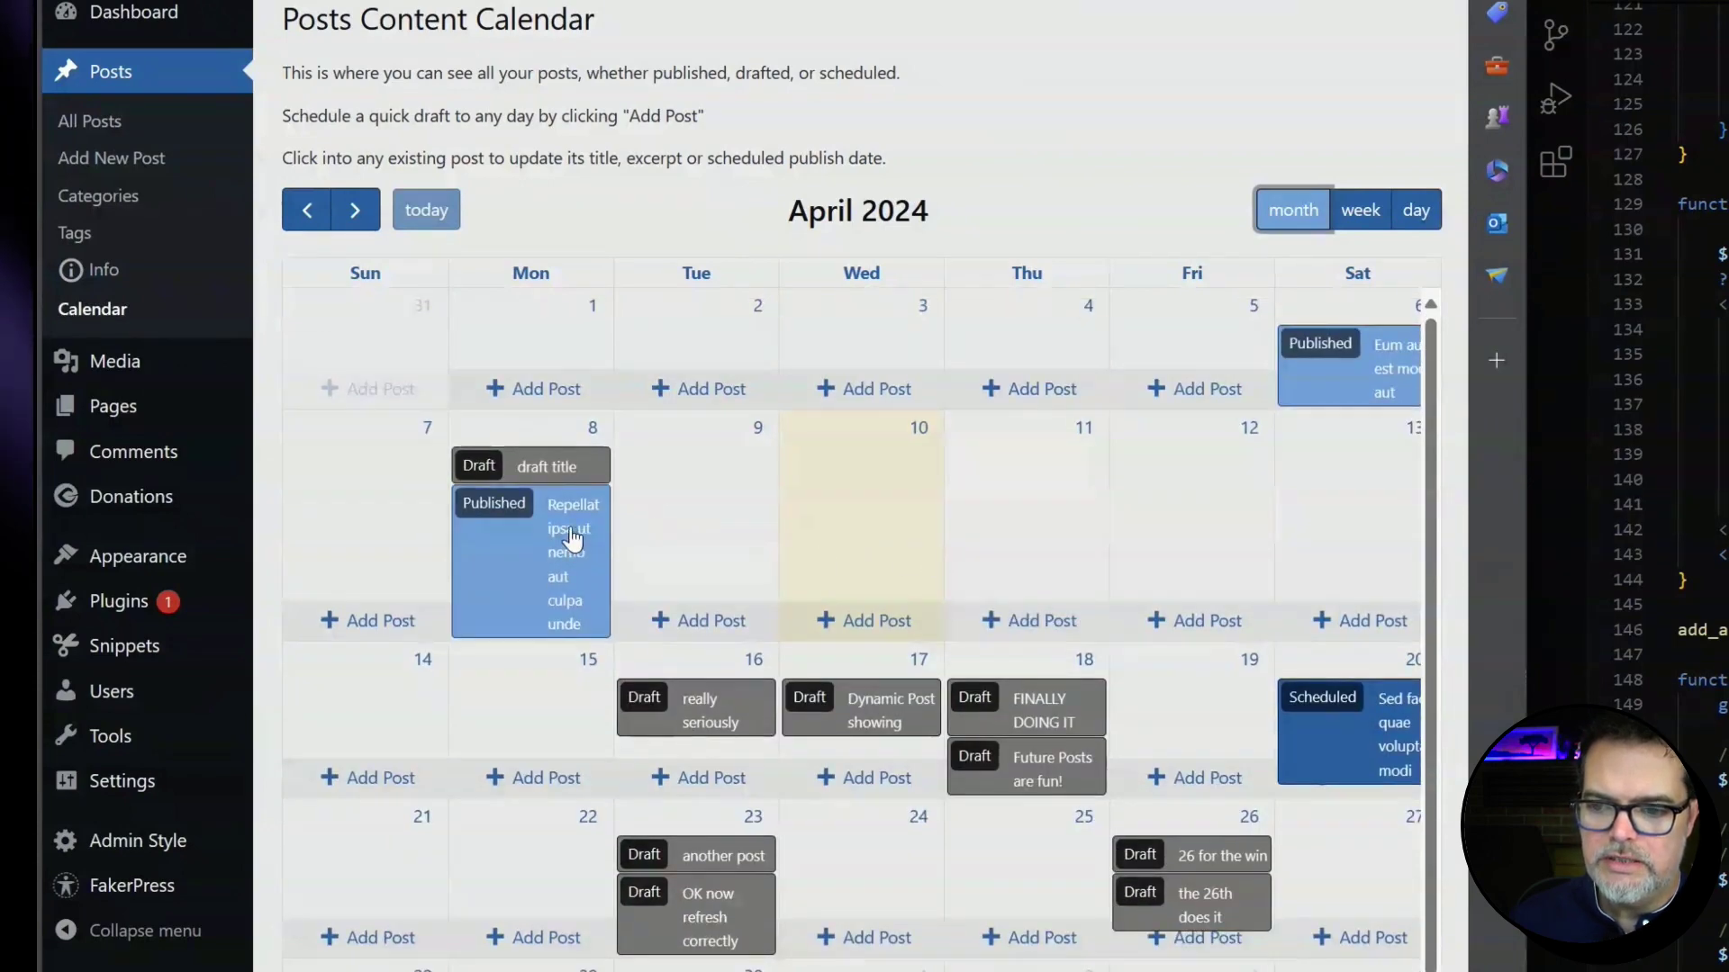
# Select the Aubergine admin colour scheme on the Edit Profile page
pyautogui.click(1253, 194)
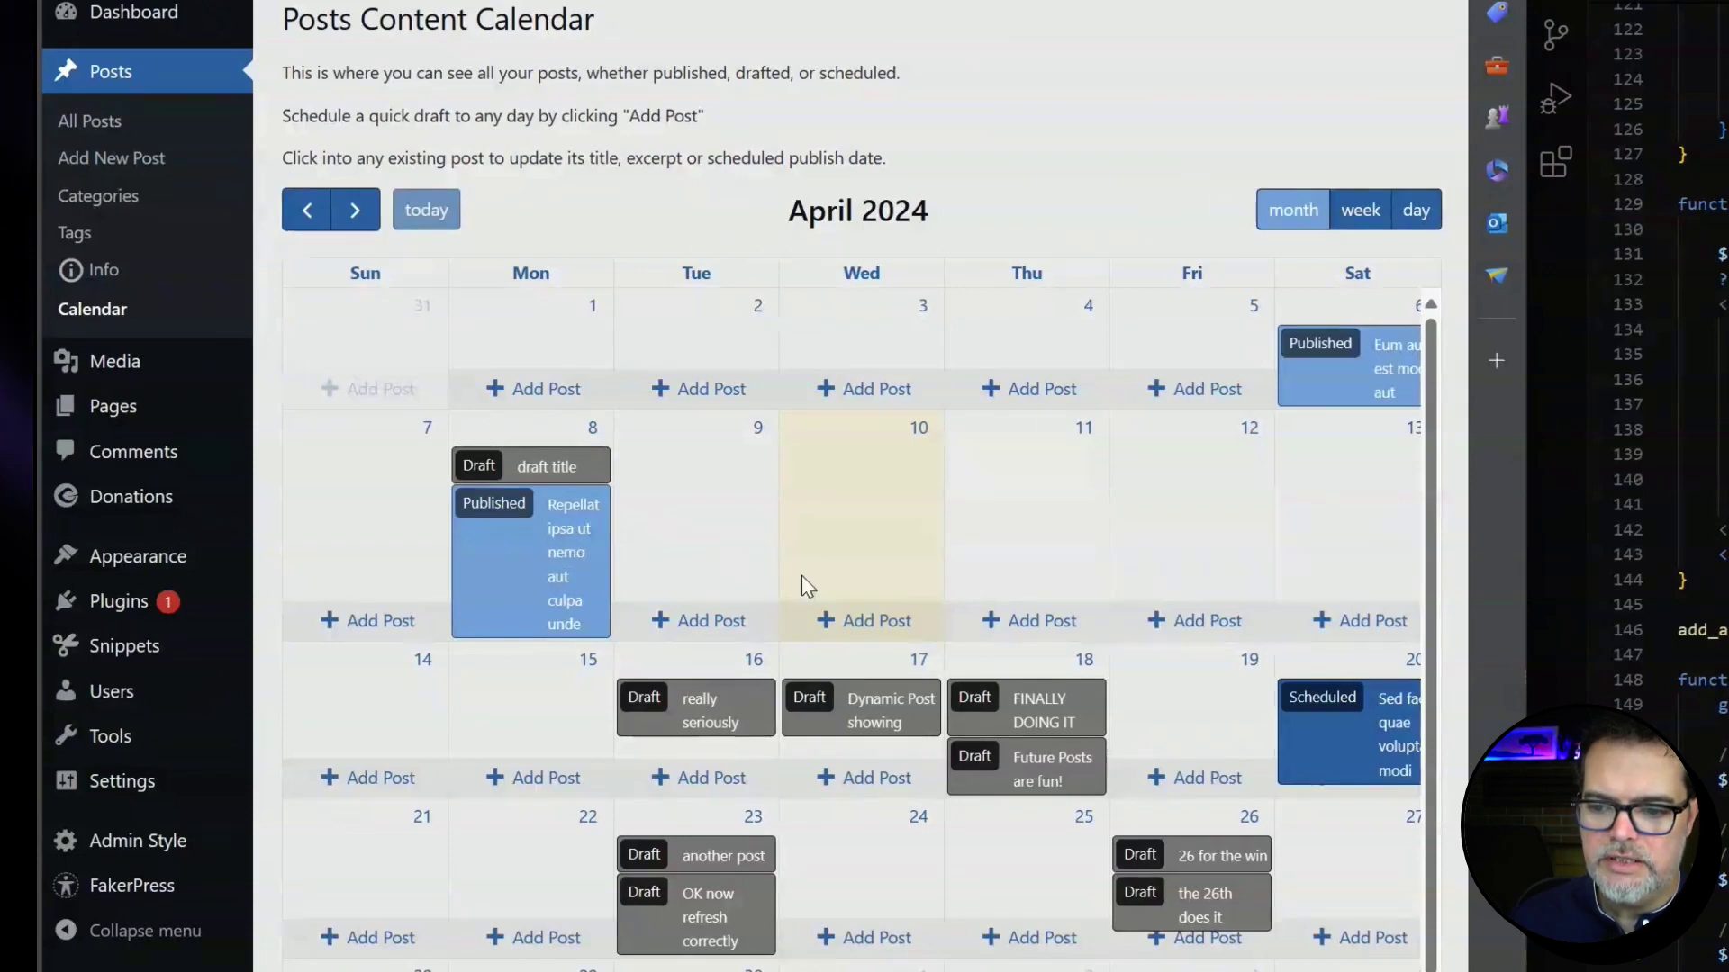
pyautogui.scroll(-2, 1054, 588)
pyautogui.scroll(2, 1035, 579)
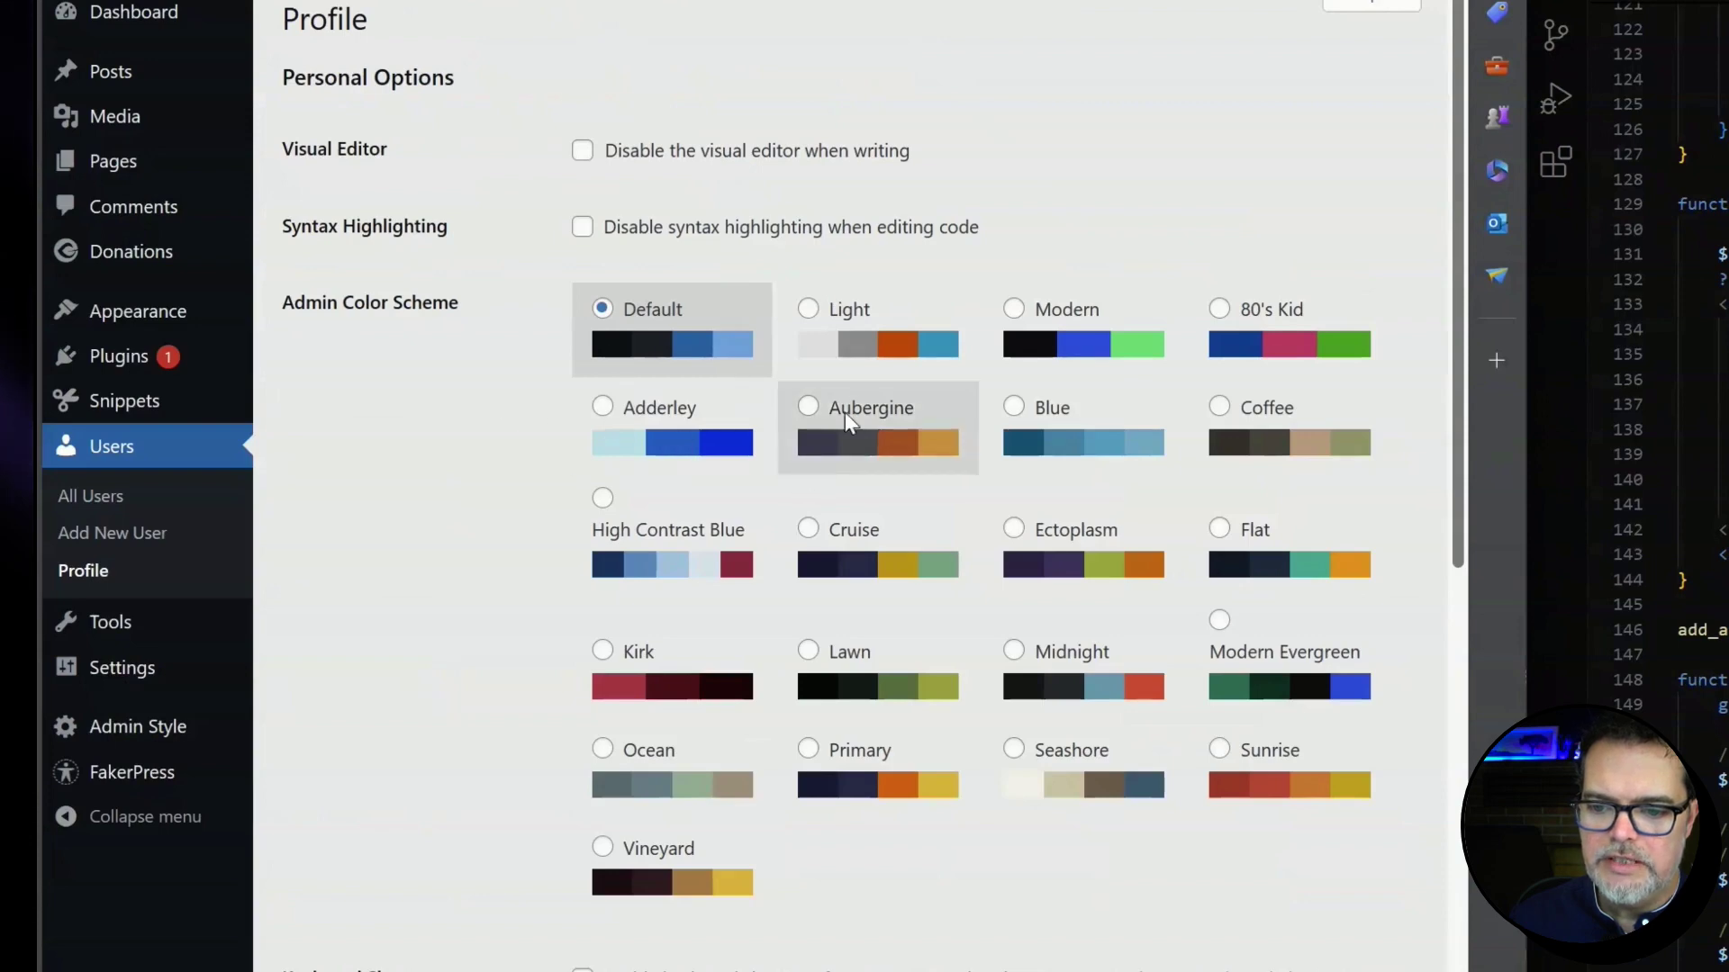
pyautogui.click(864, 406)
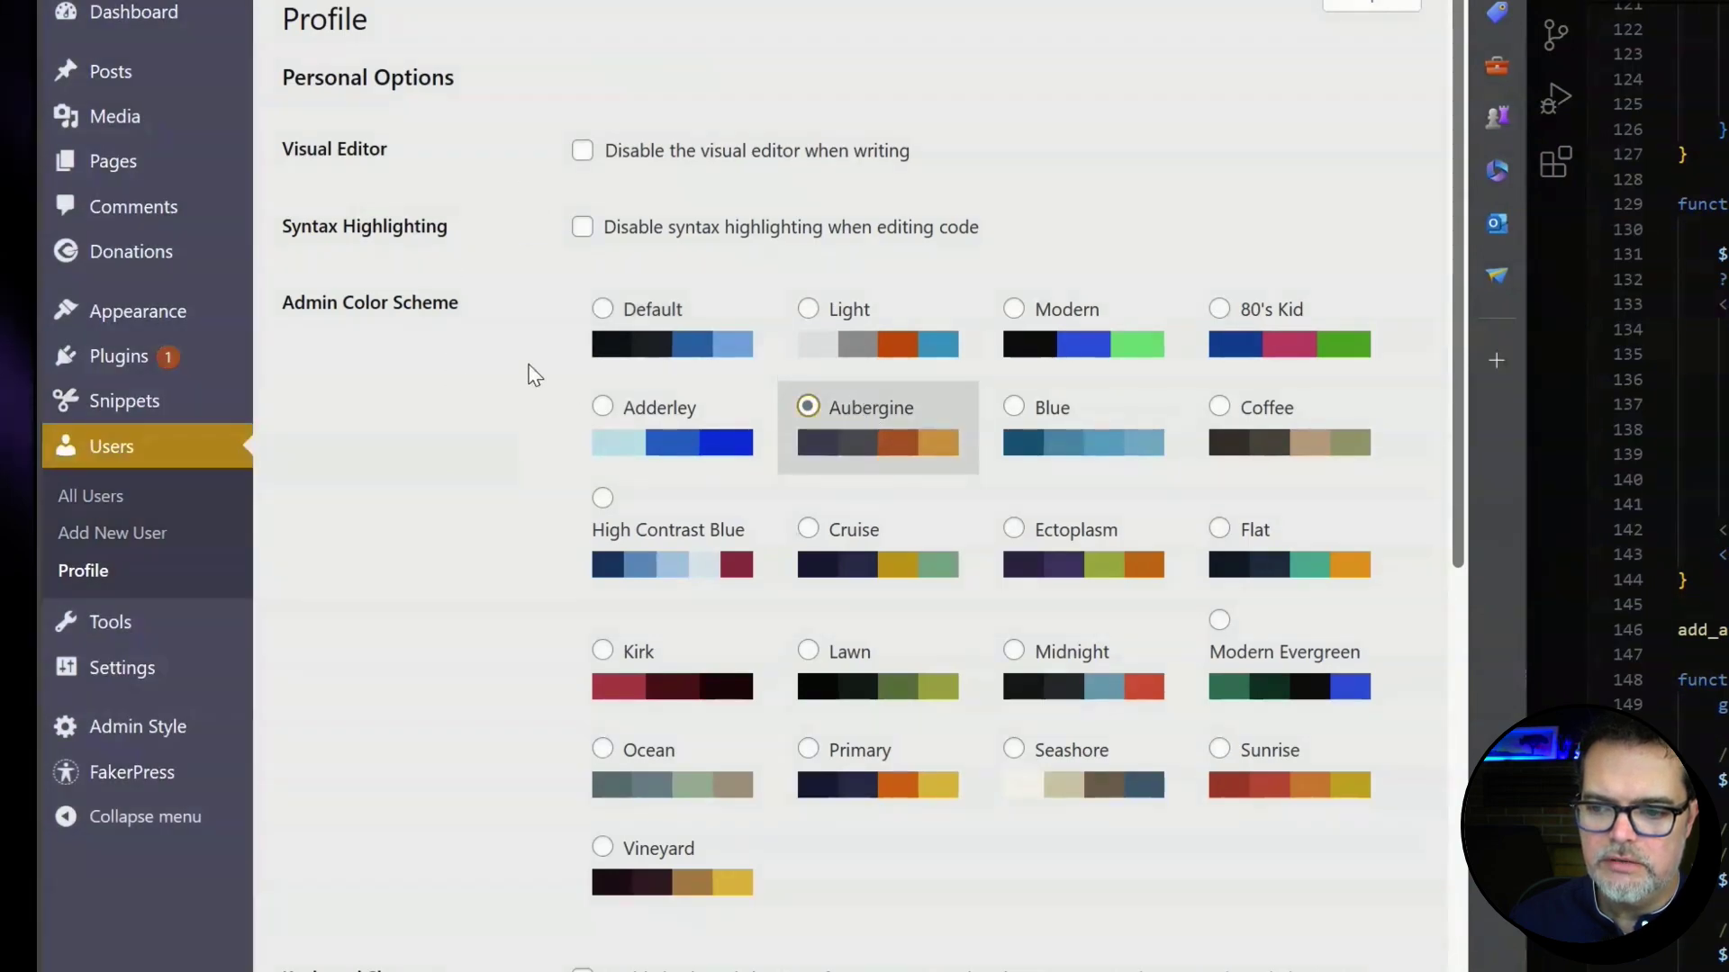
pyautogui.scroll(-6, 509, 732)
pyautogui.scroll(-7, 537, 791)
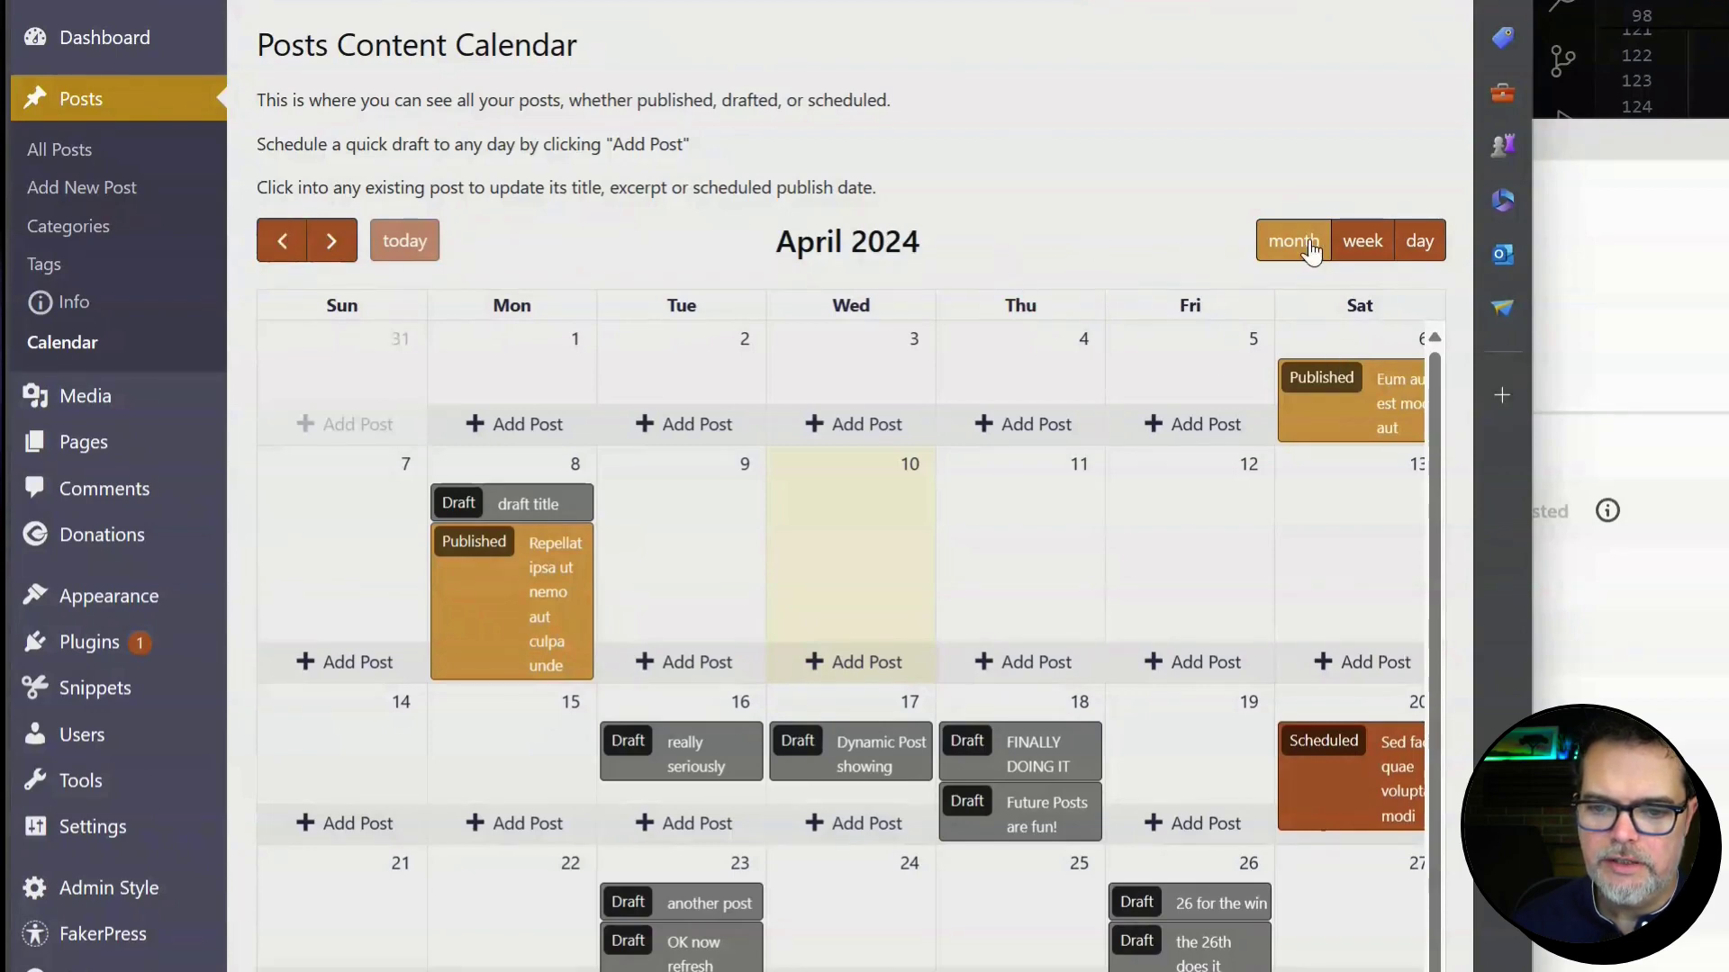
pyautogui.scroll(-3, 1162, 446)
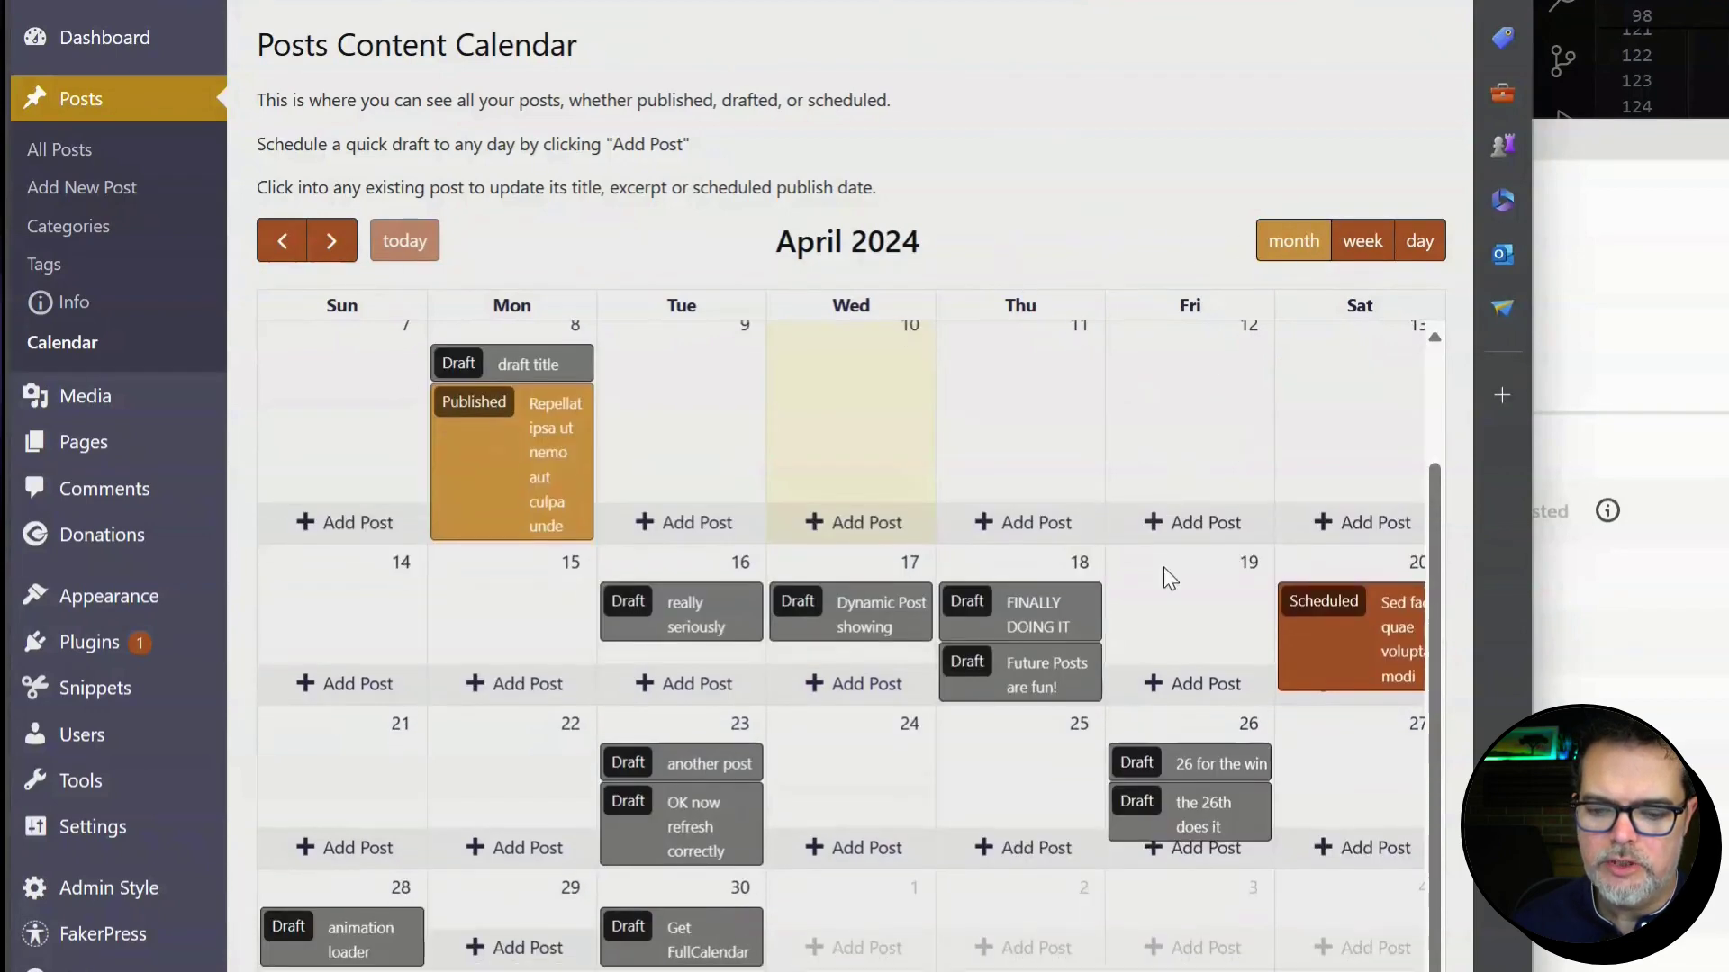
pyautogui.scroll(2, 1067, 553)
pyautogui.scroll(1, 1054, 519)
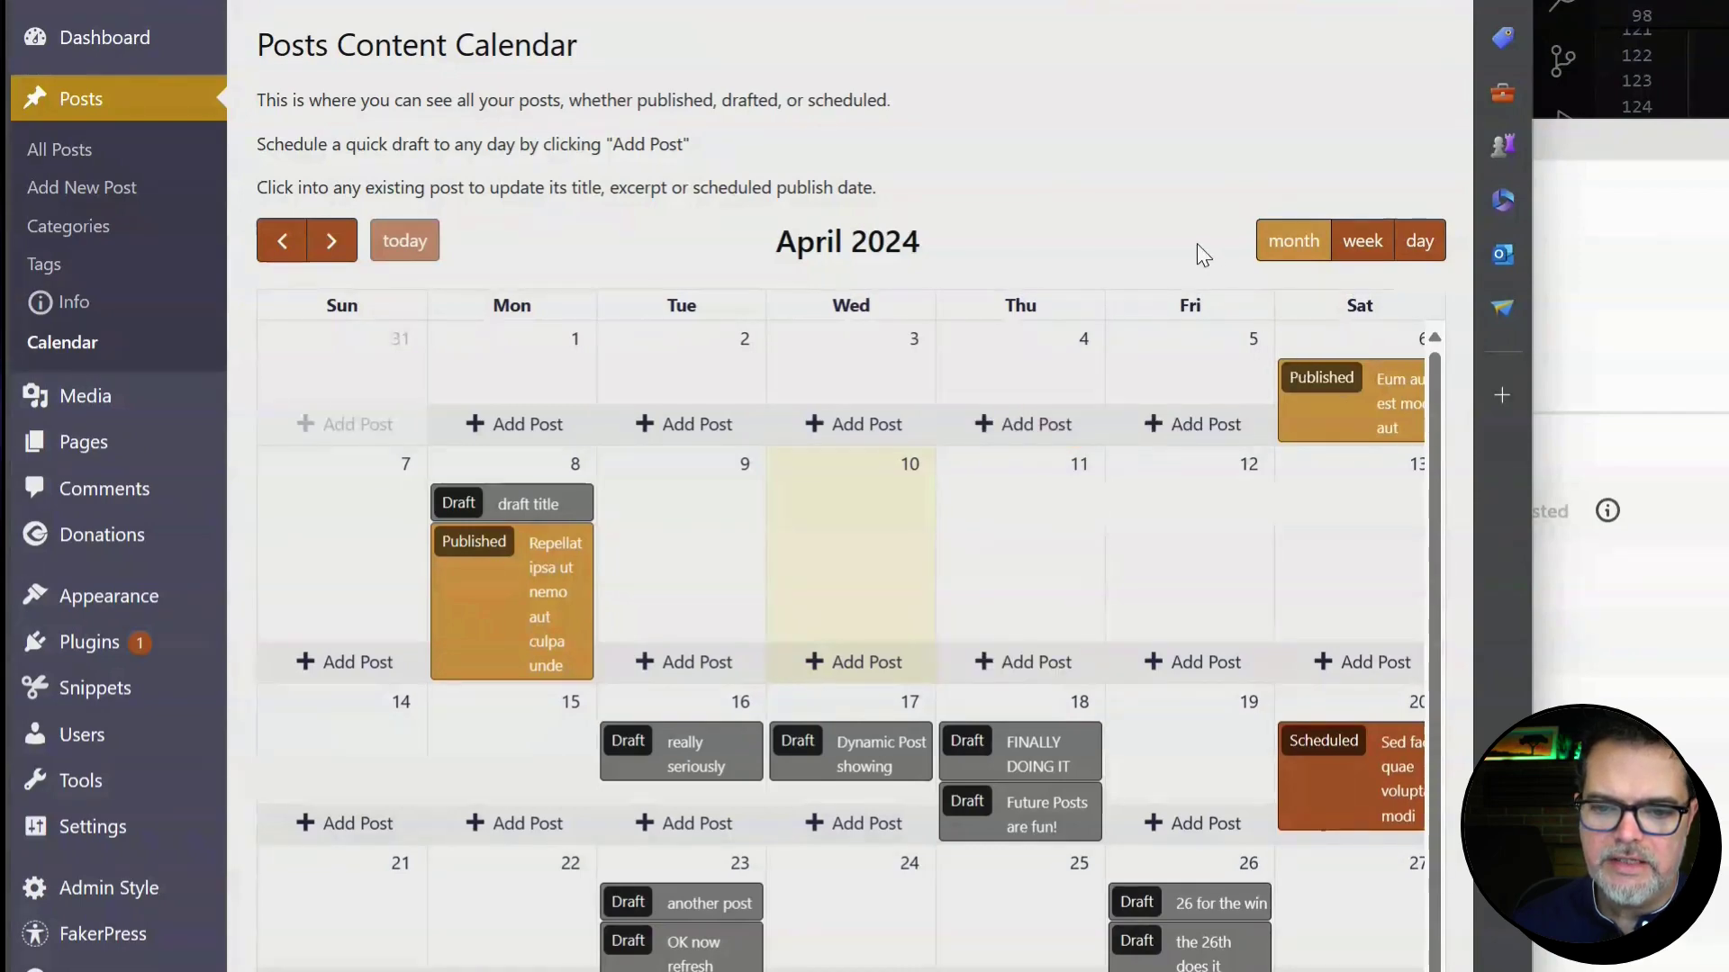
# Toggle the Aubergine-themed calendar to week view and back to month view
pyautogui.click(1363, 251)
pyautogui.click(1292, 252)
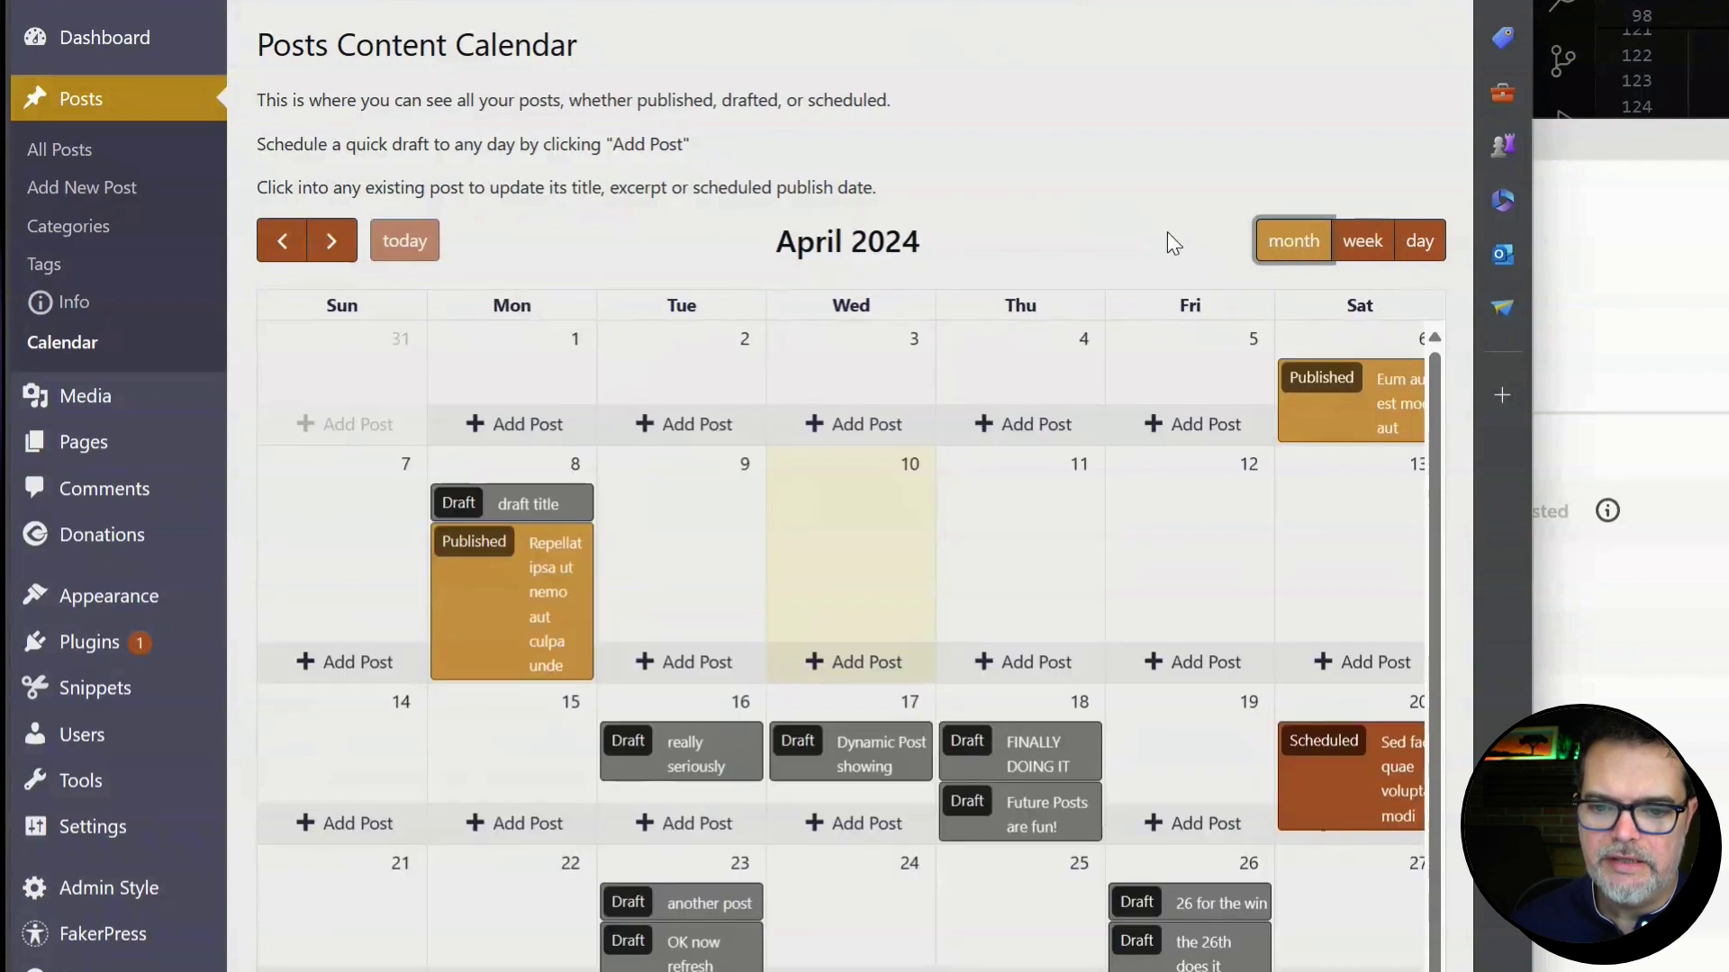